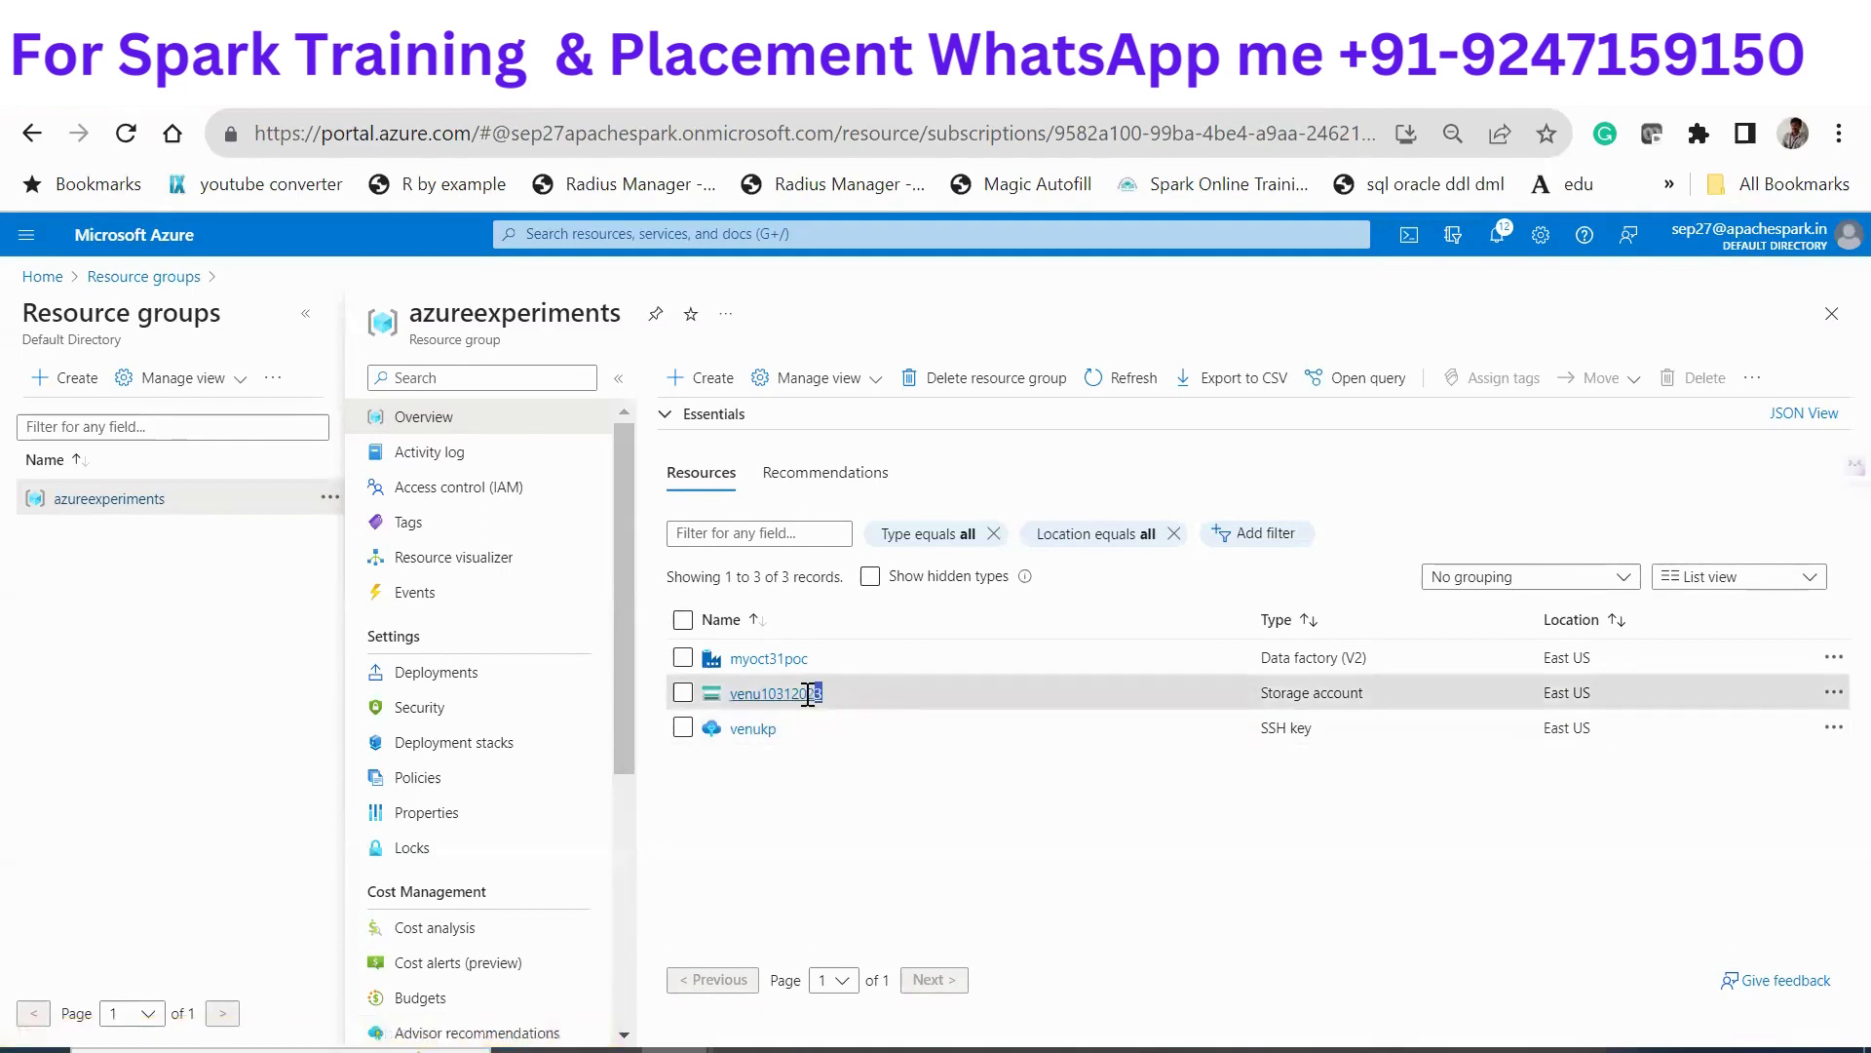
Review the files in the landingzone container of the existing storage account, and return to the azureexperiments resource group
left_click_drag(856, 702, 741, 709)
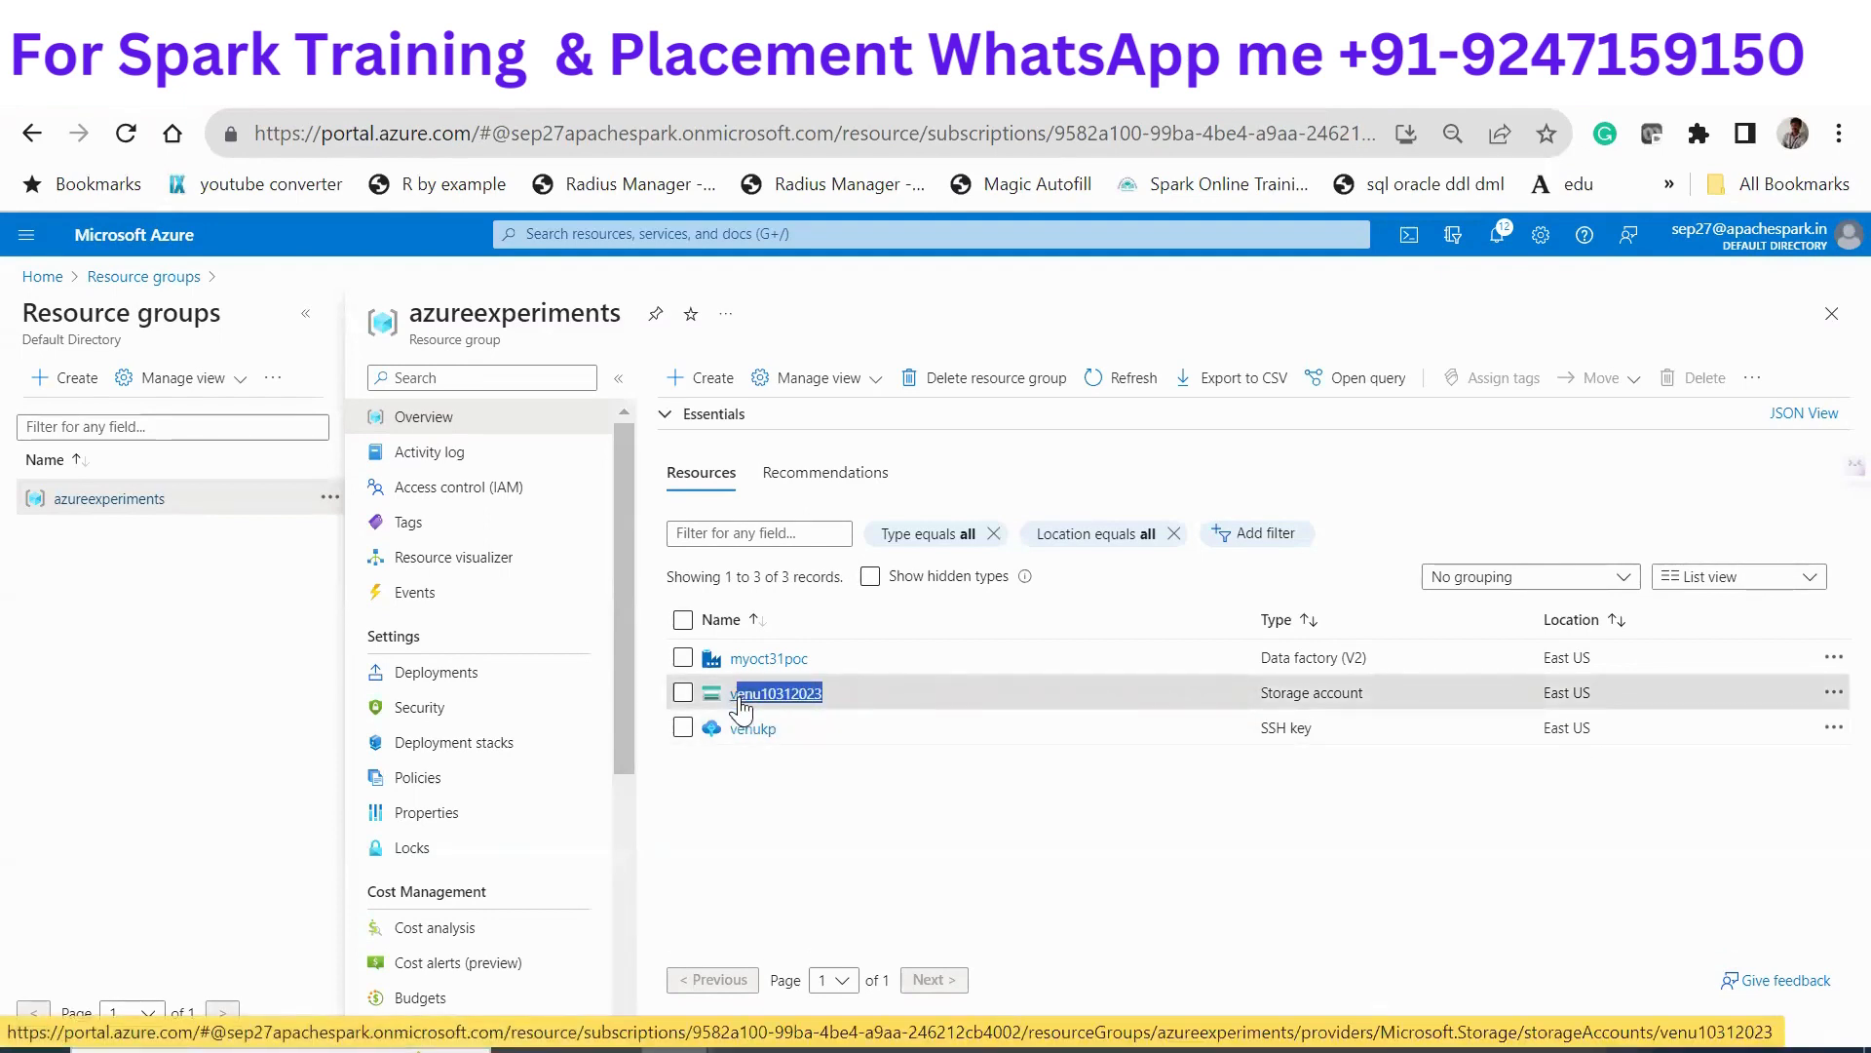
left_click(741, 710)
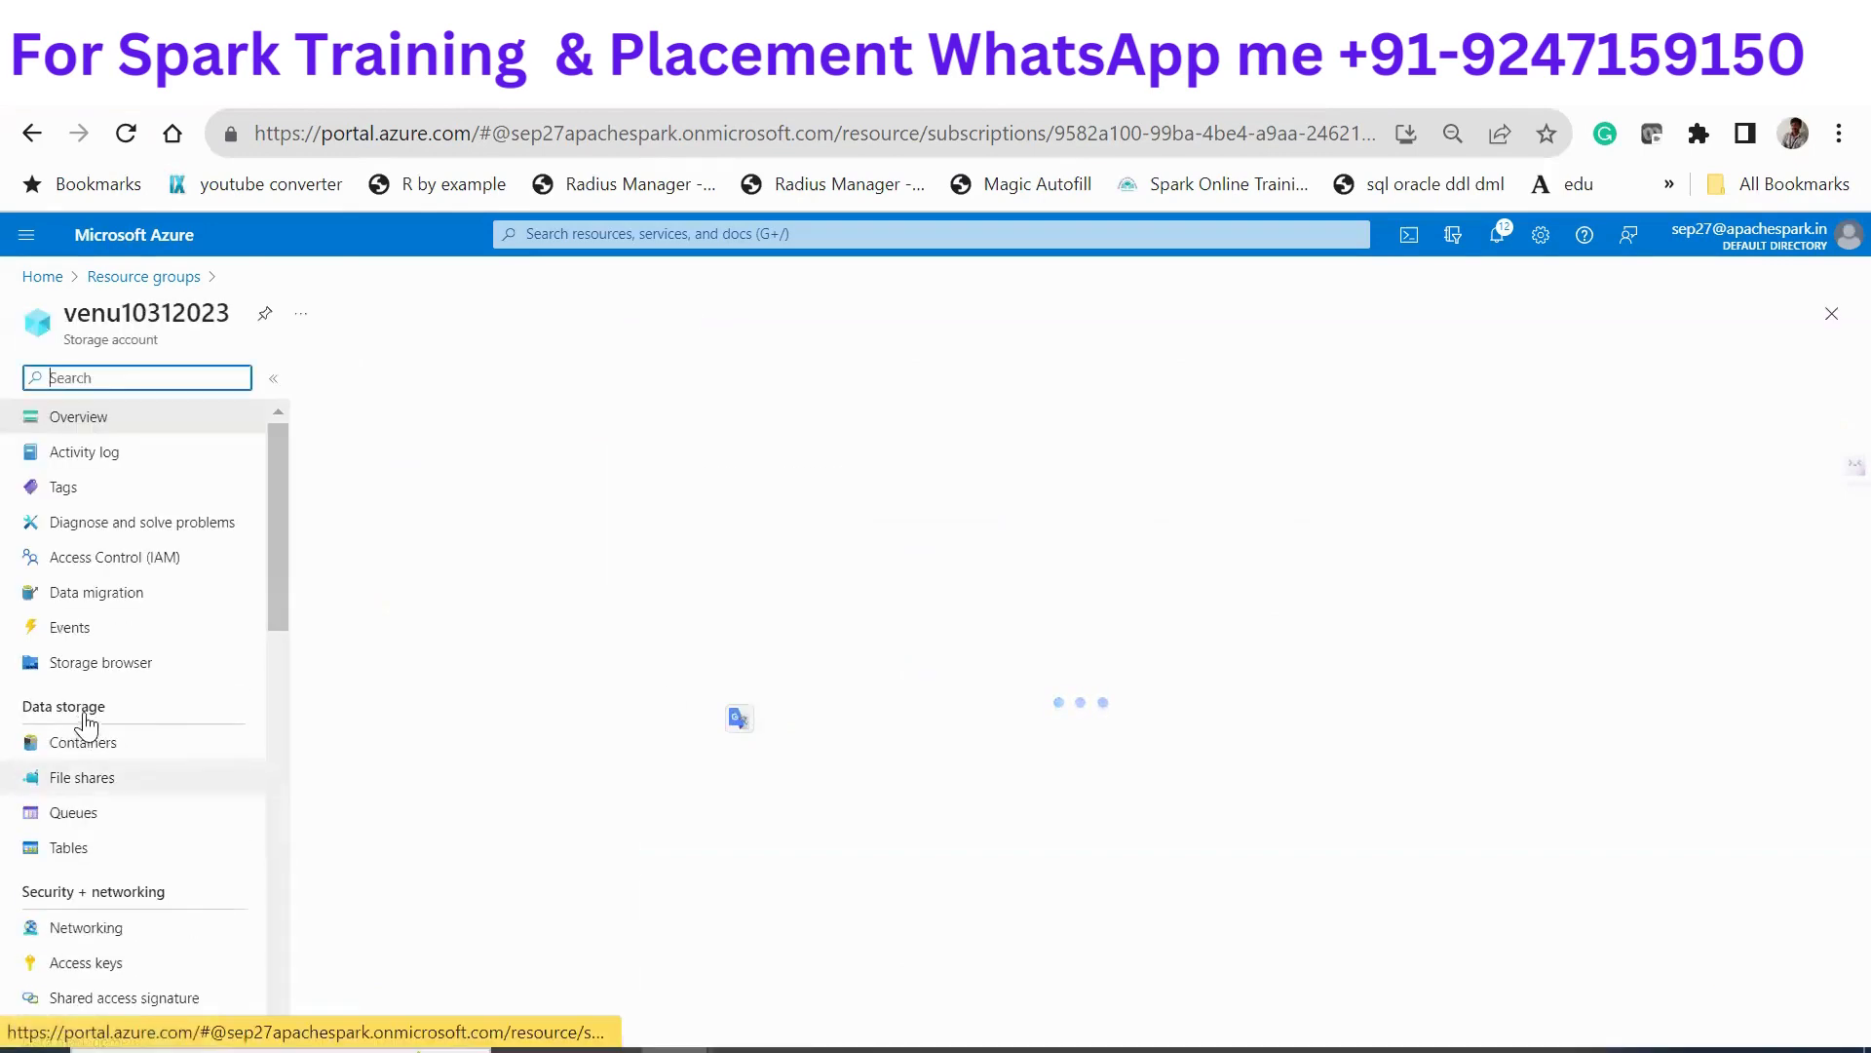
left_click(86, 745)
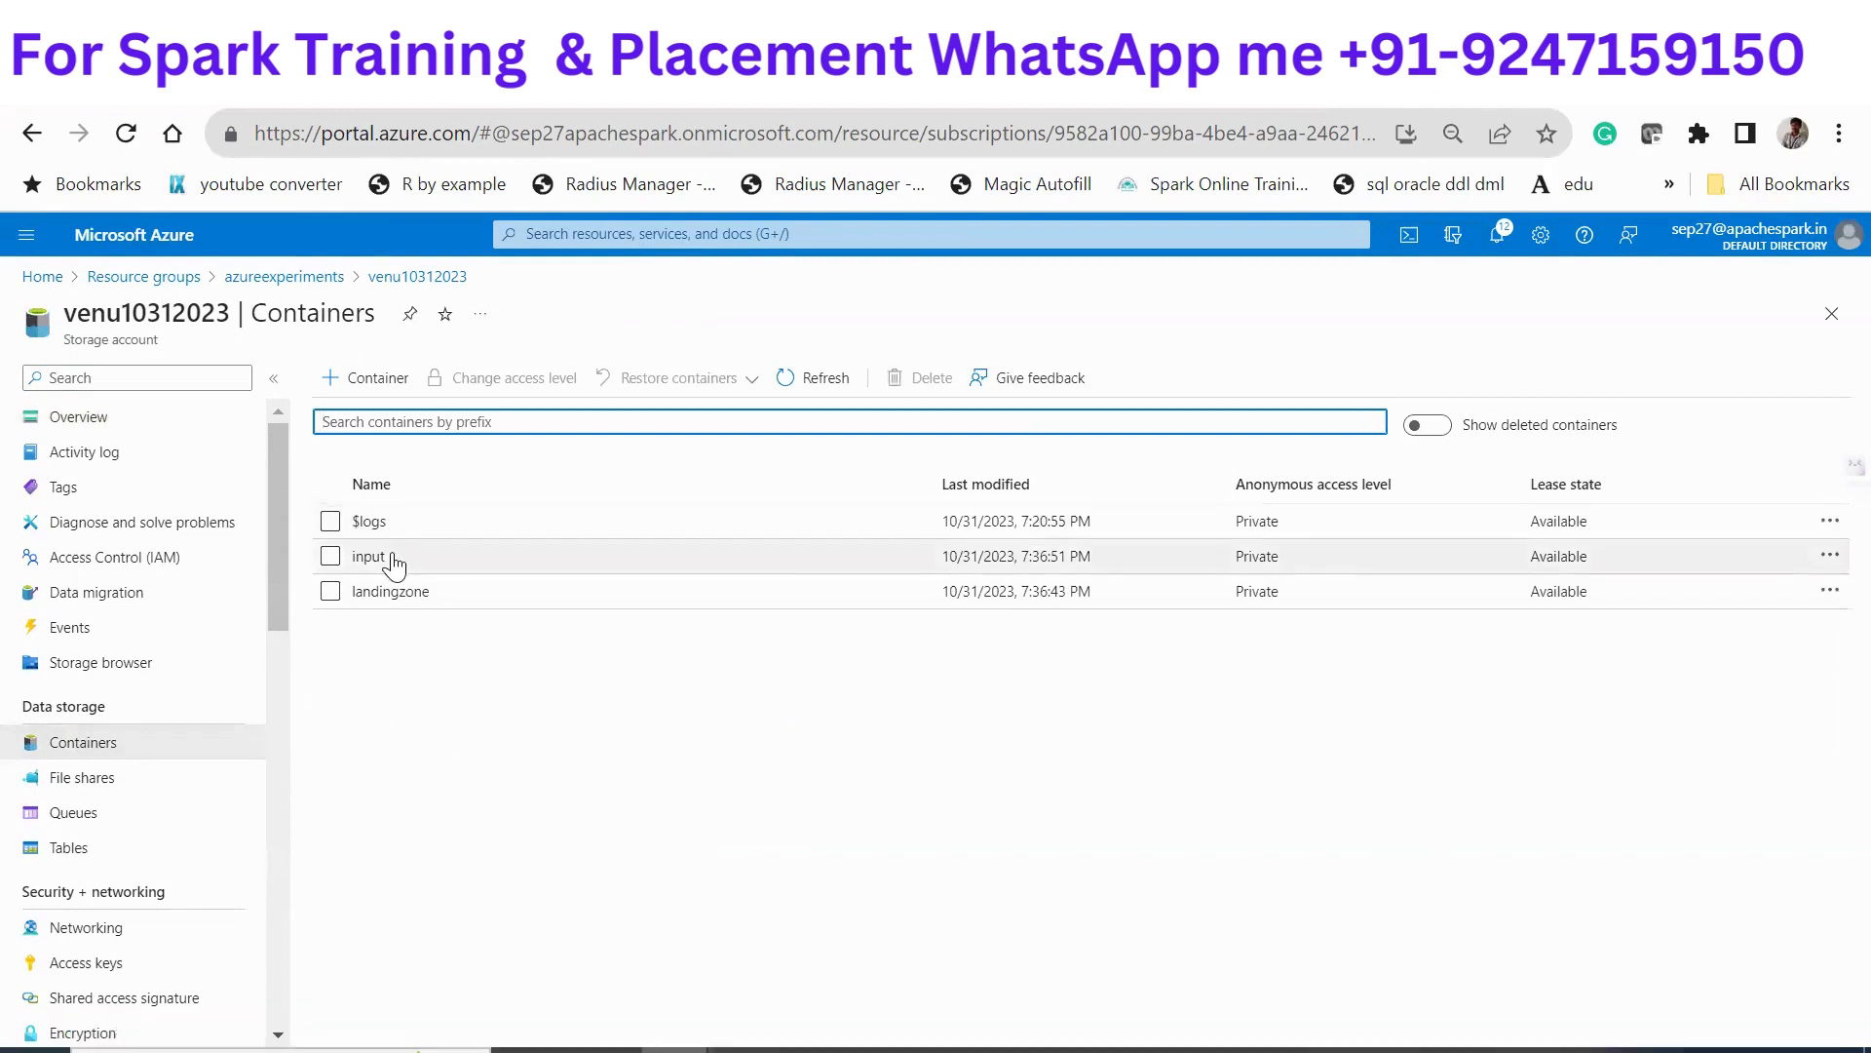
left_click(385, 592)
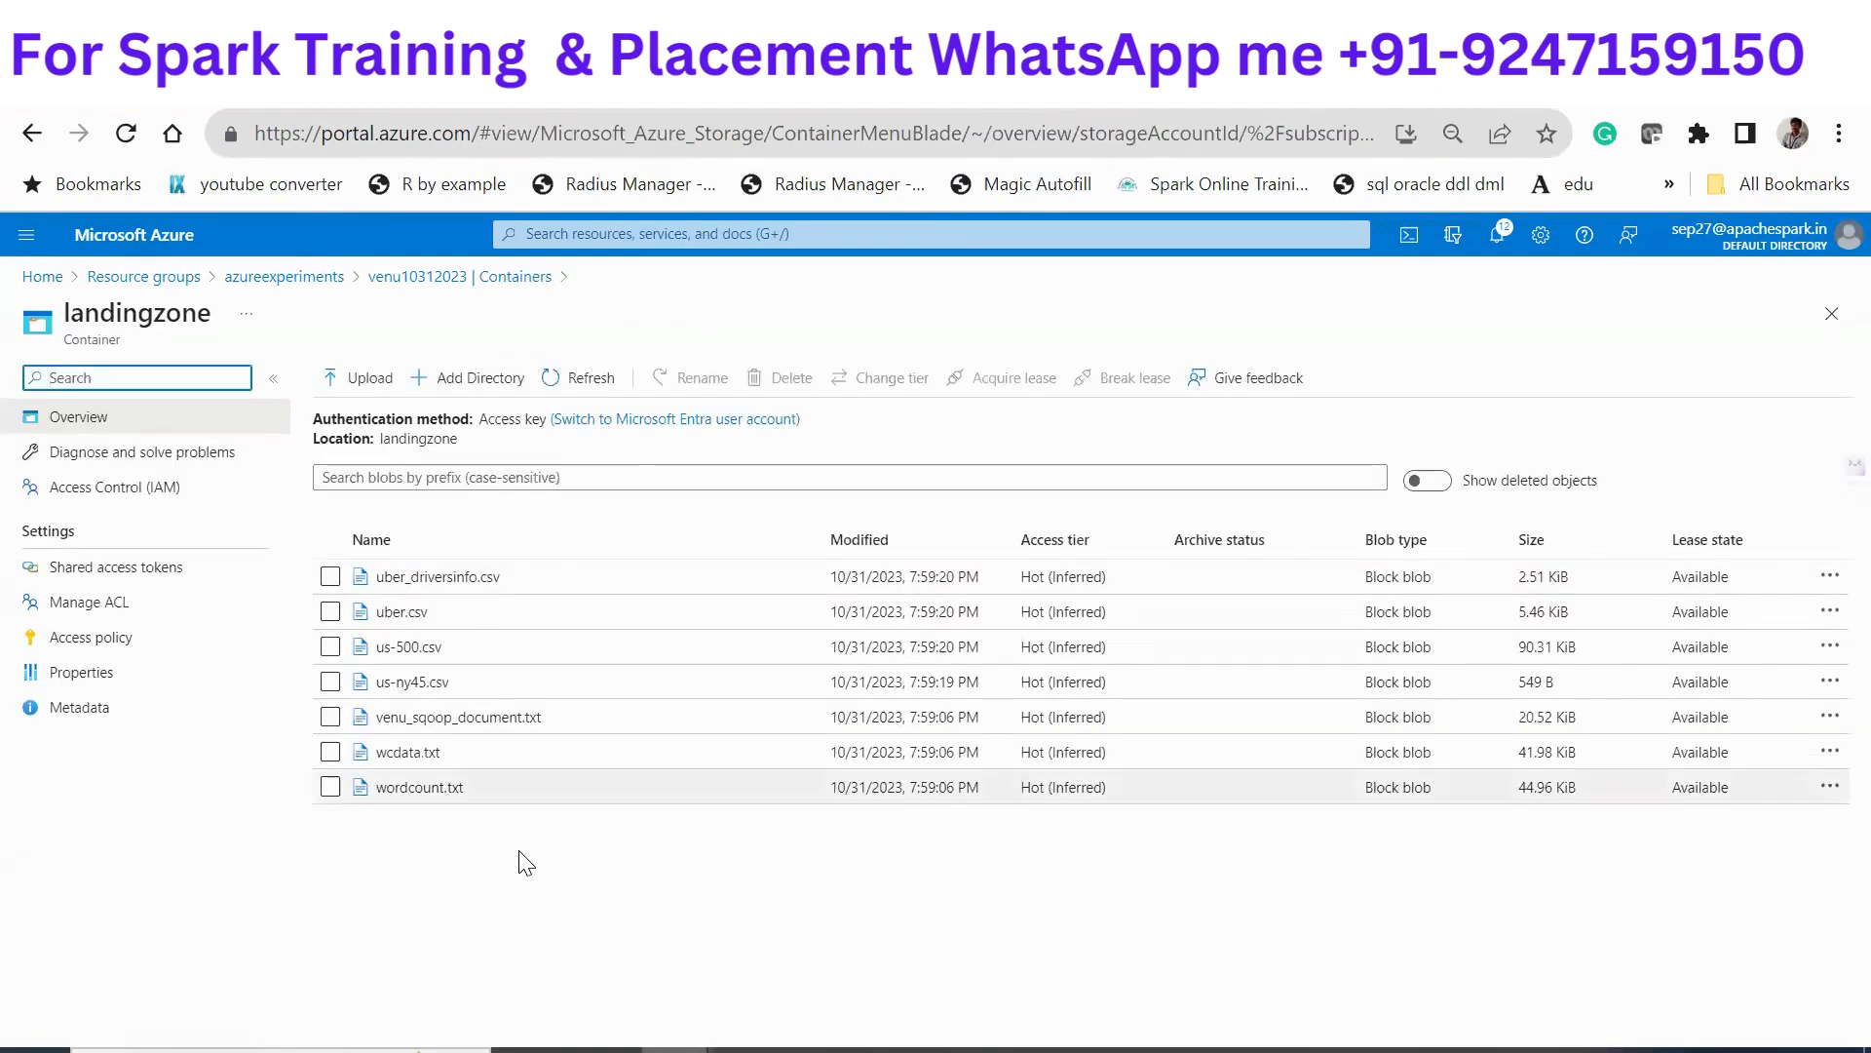
mouse_move(520, 850)
left_mouse_down()
mouse_move(415, 558)
mouse_move(525, 838)
left_mouse_up()
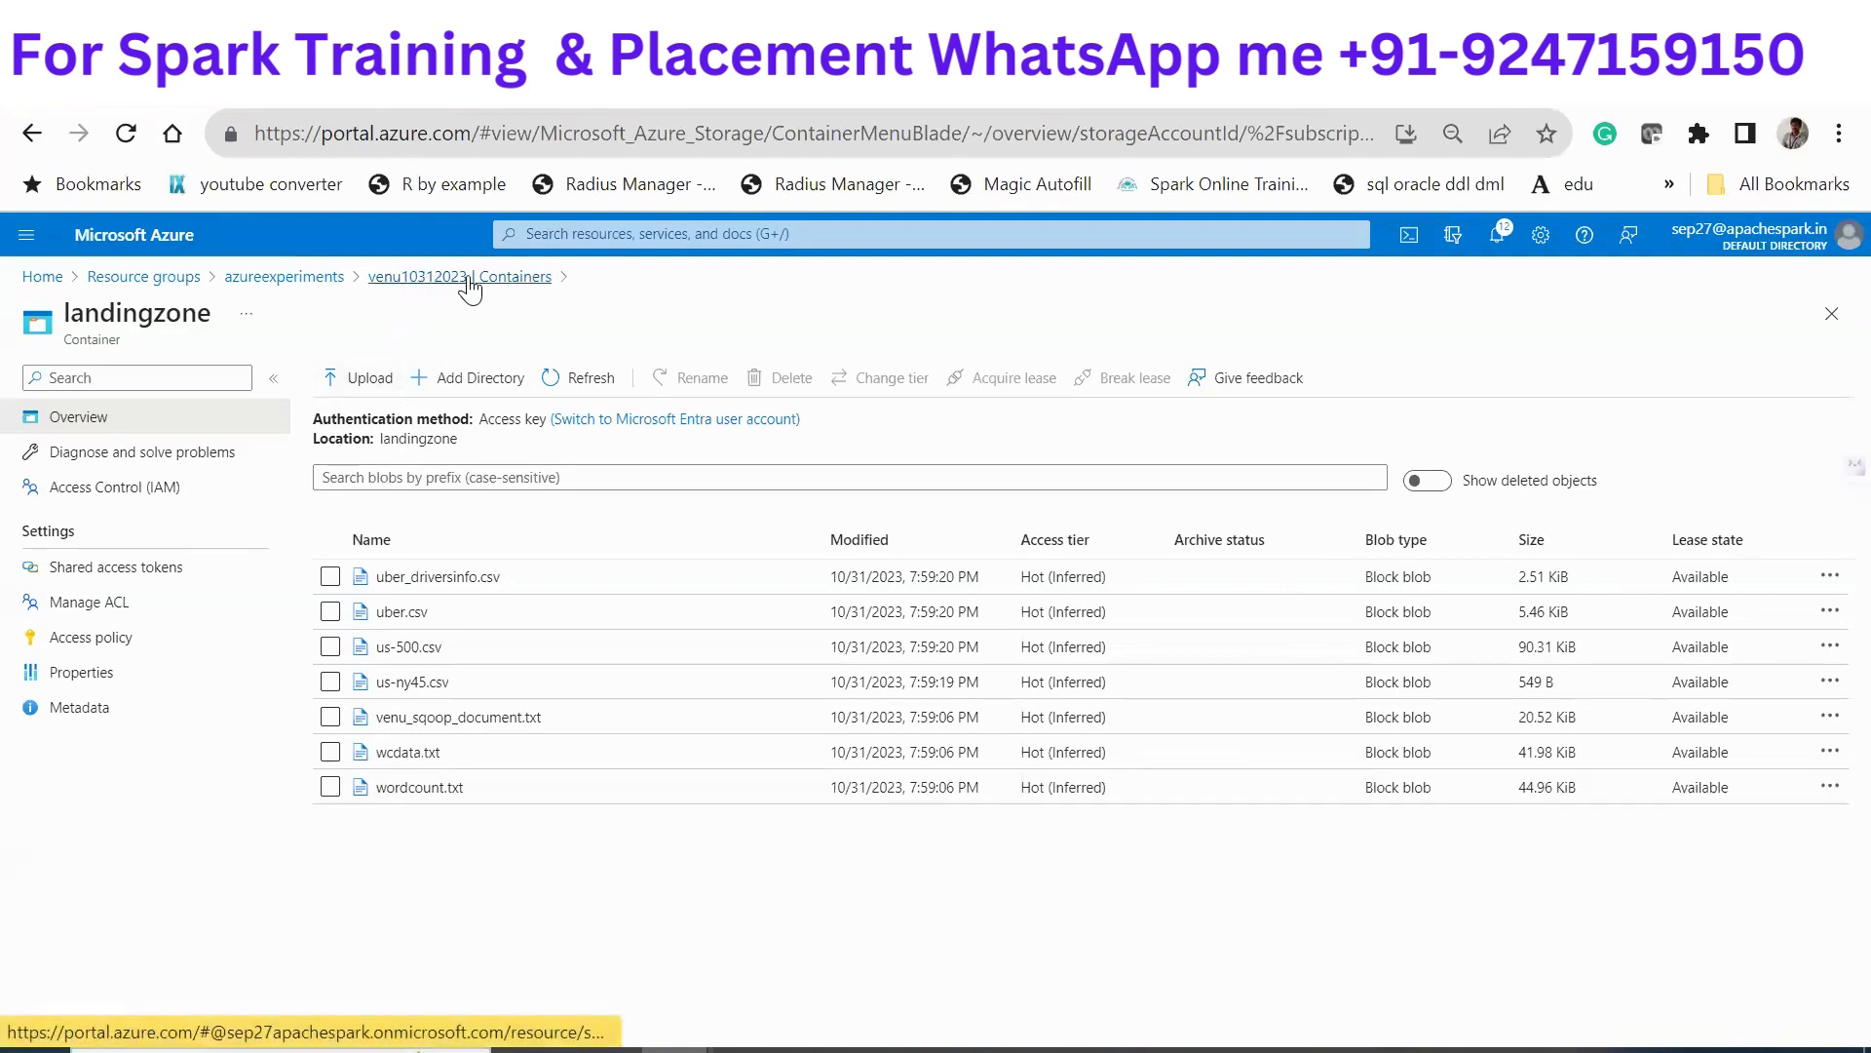
left_click(263, 283)
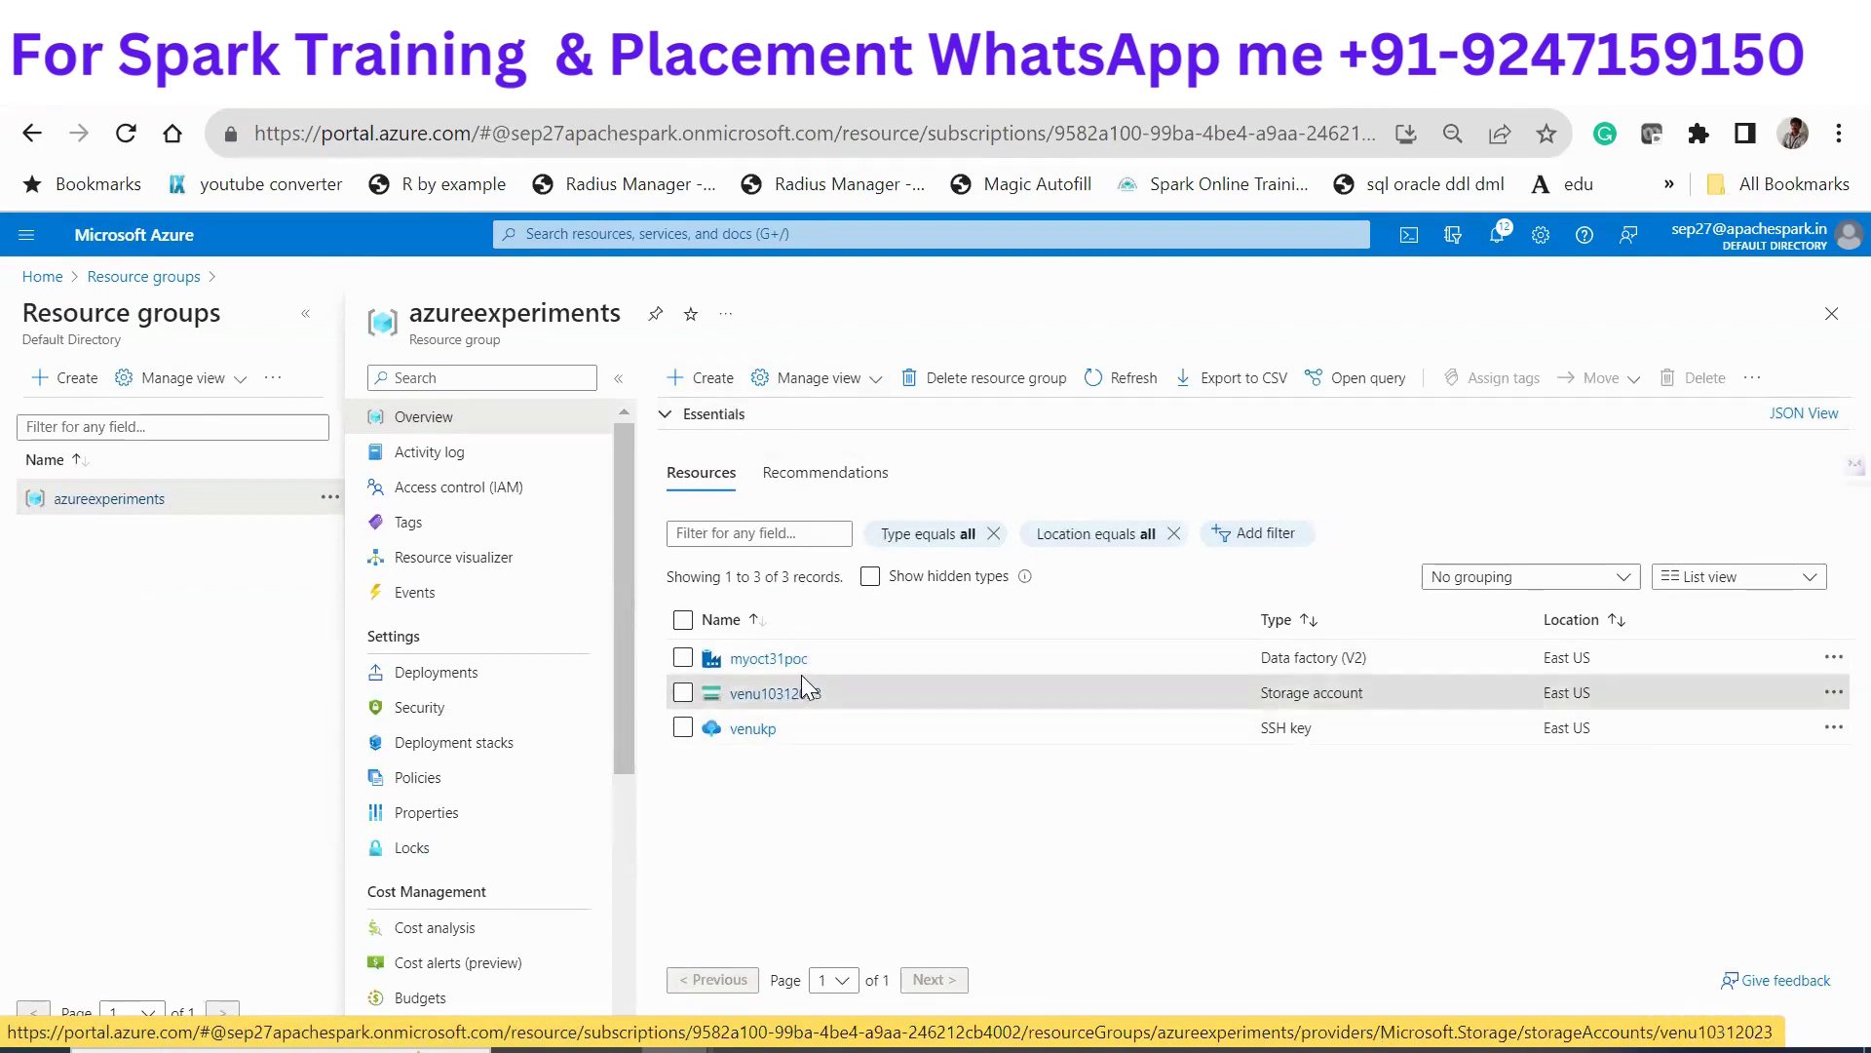
Start creating a storage account in the azureexperiments resource group and name it destination10312023
left_click(692, 234)
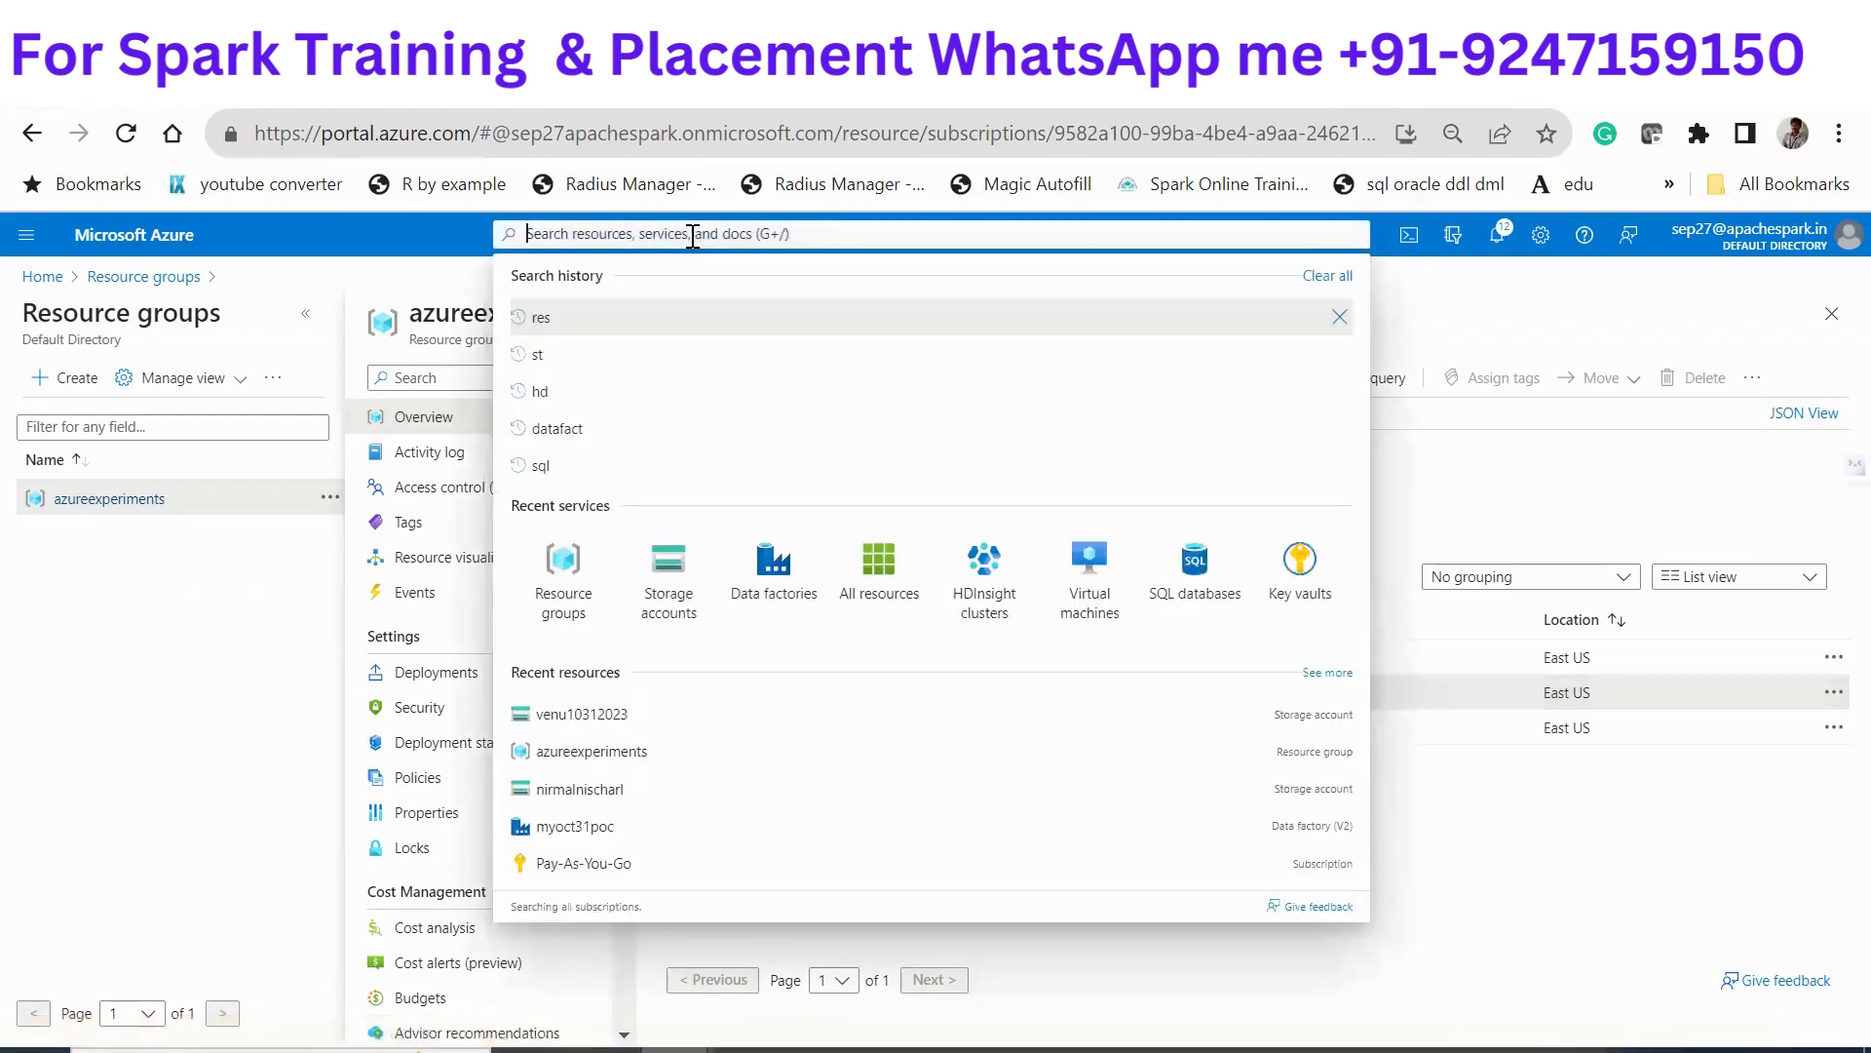
left_click(663, 599)
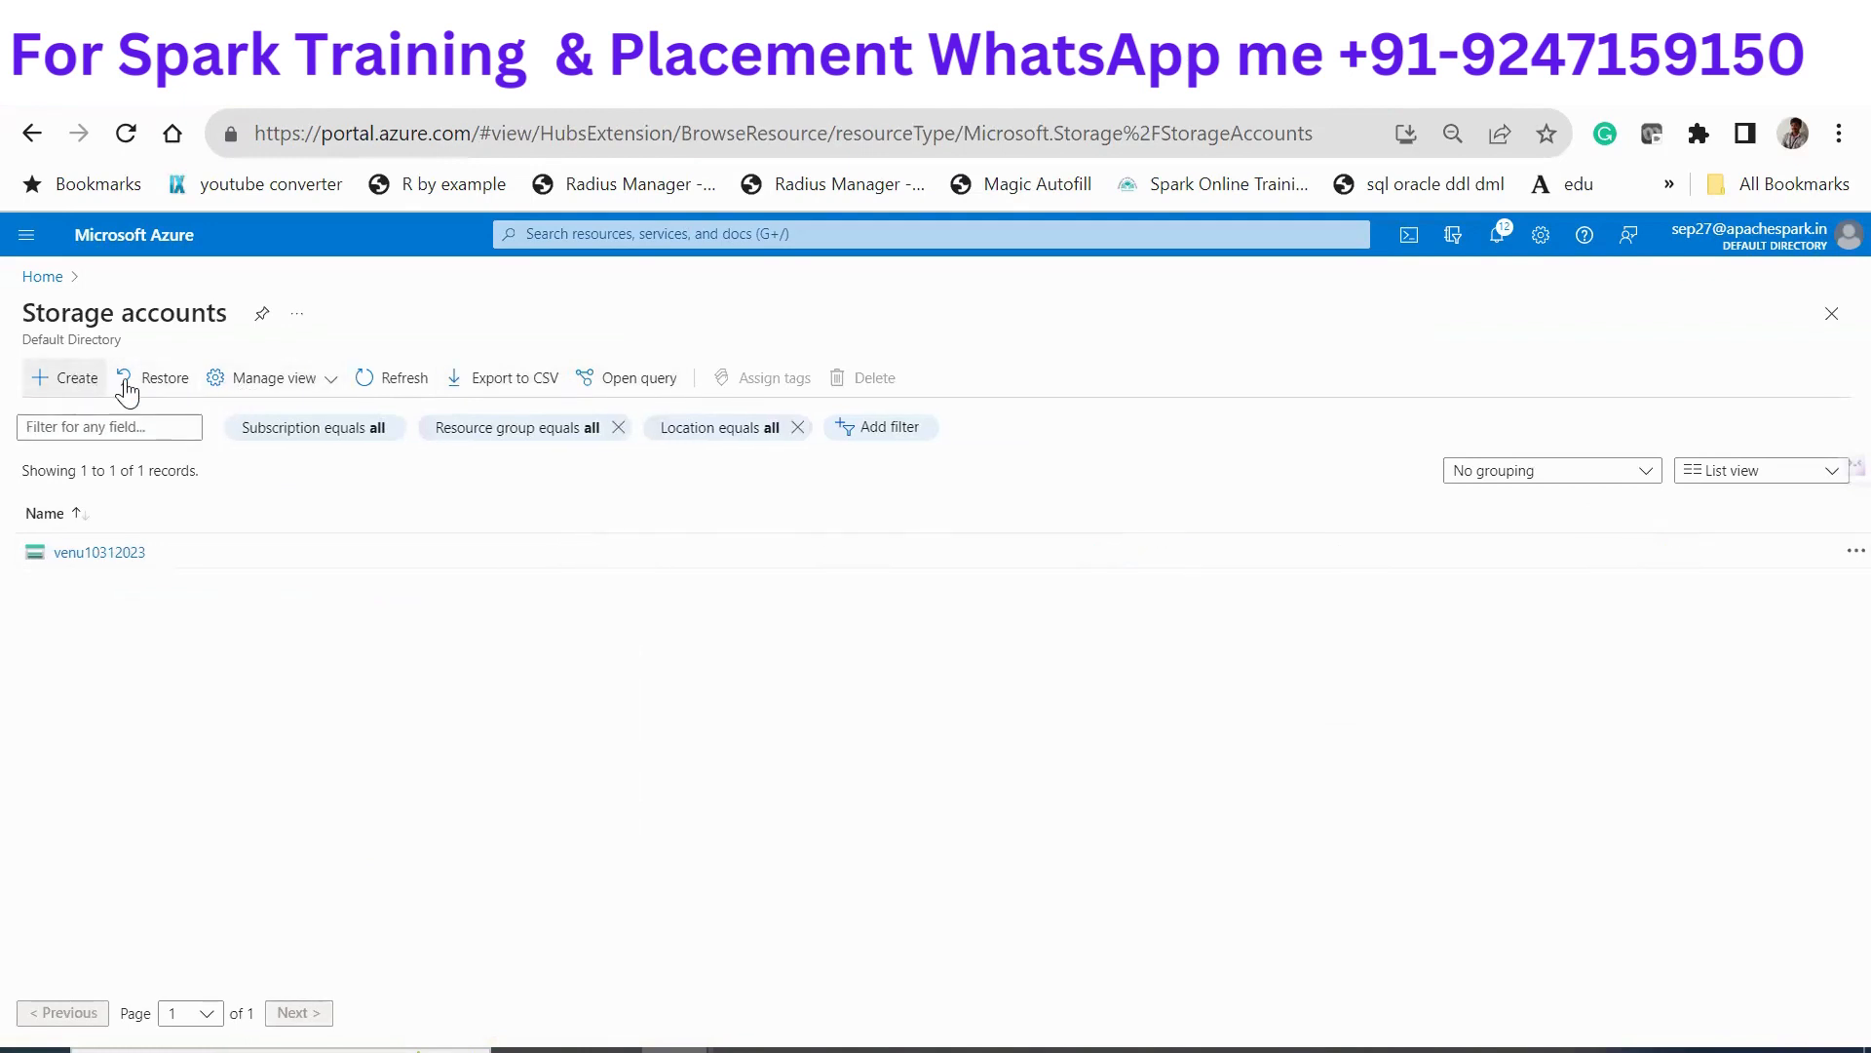
left_click(78, 379)
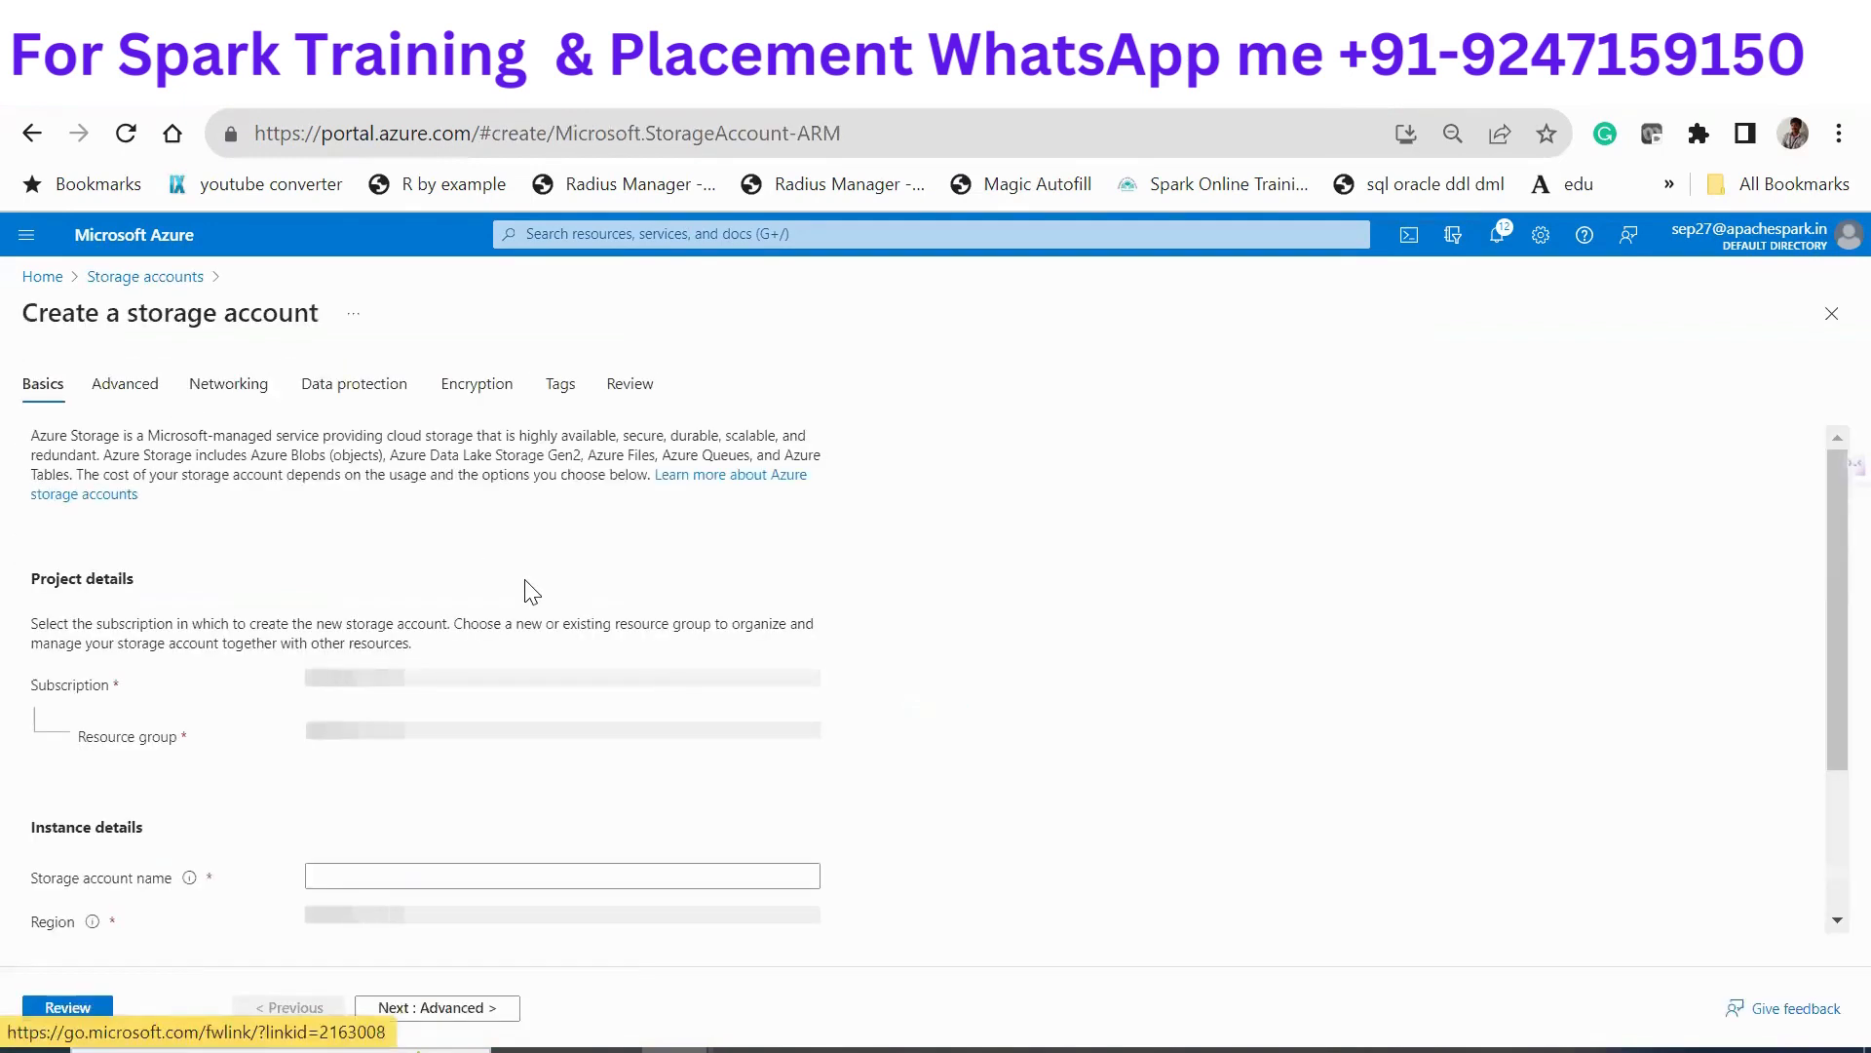
left_click(408, 884)
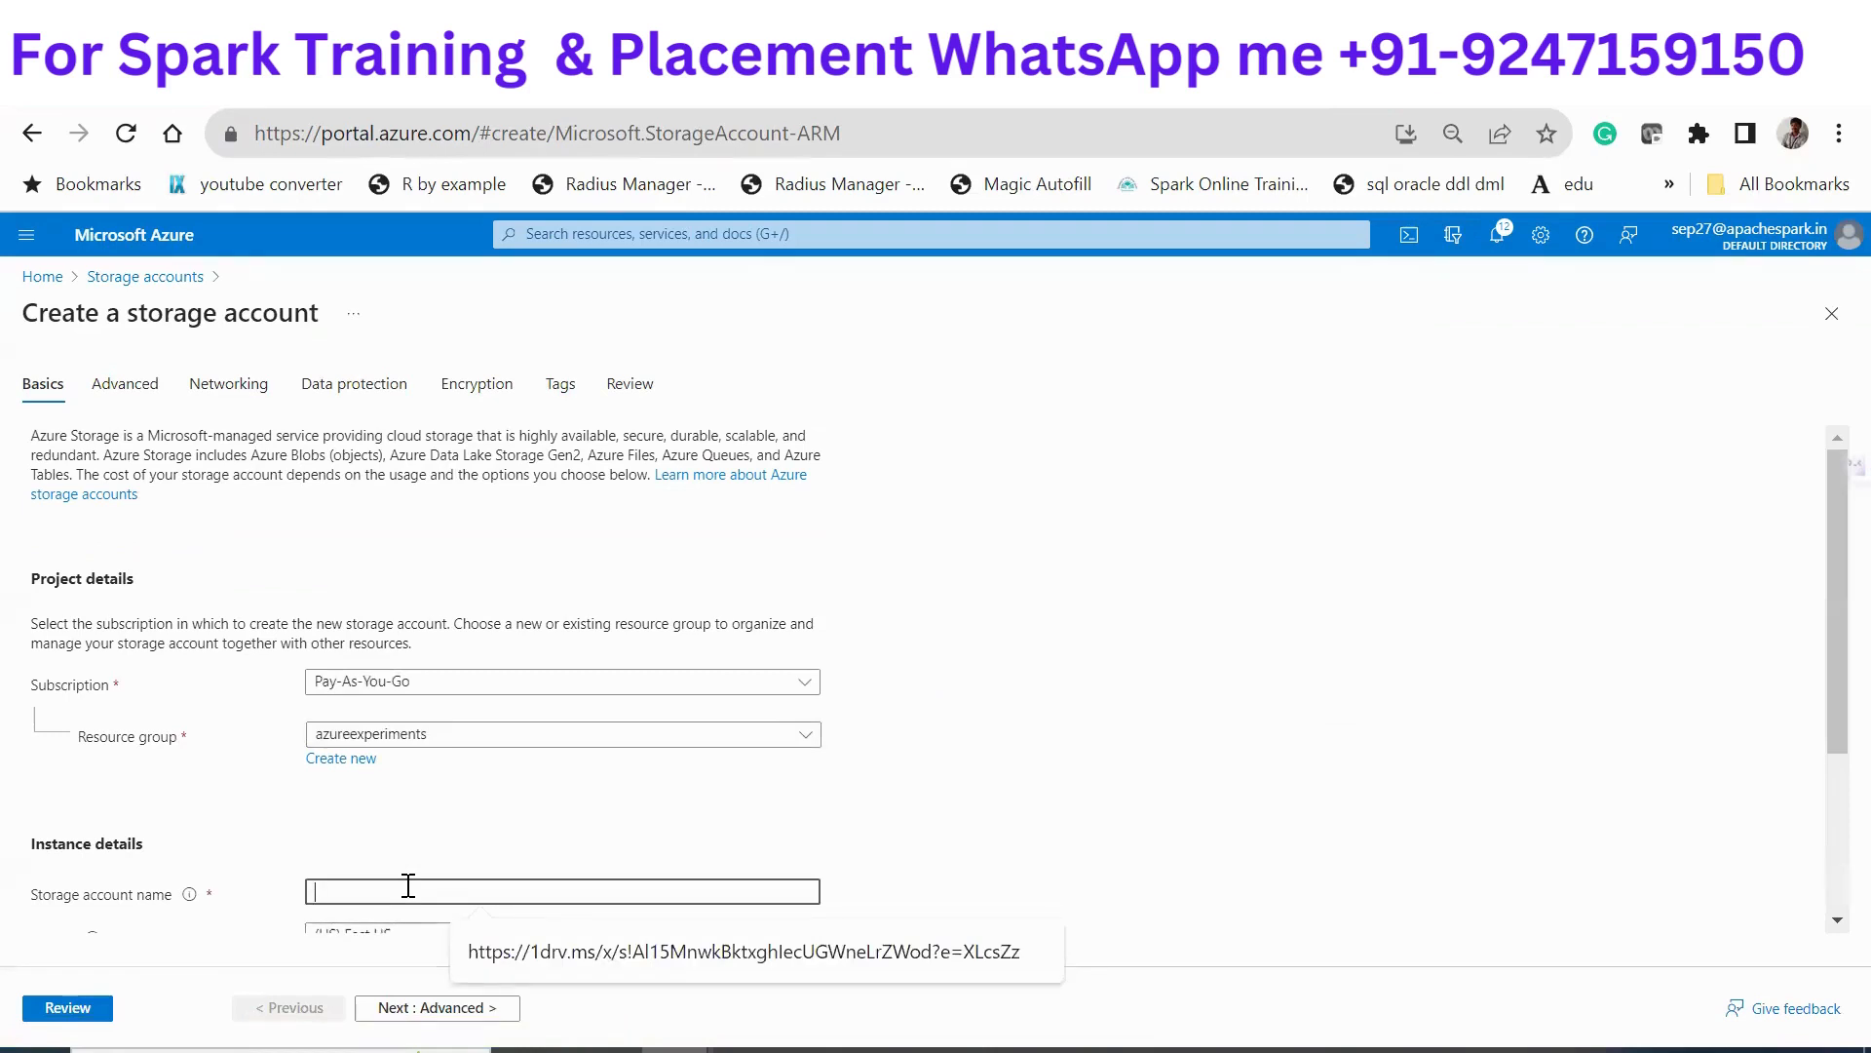
type("destination")
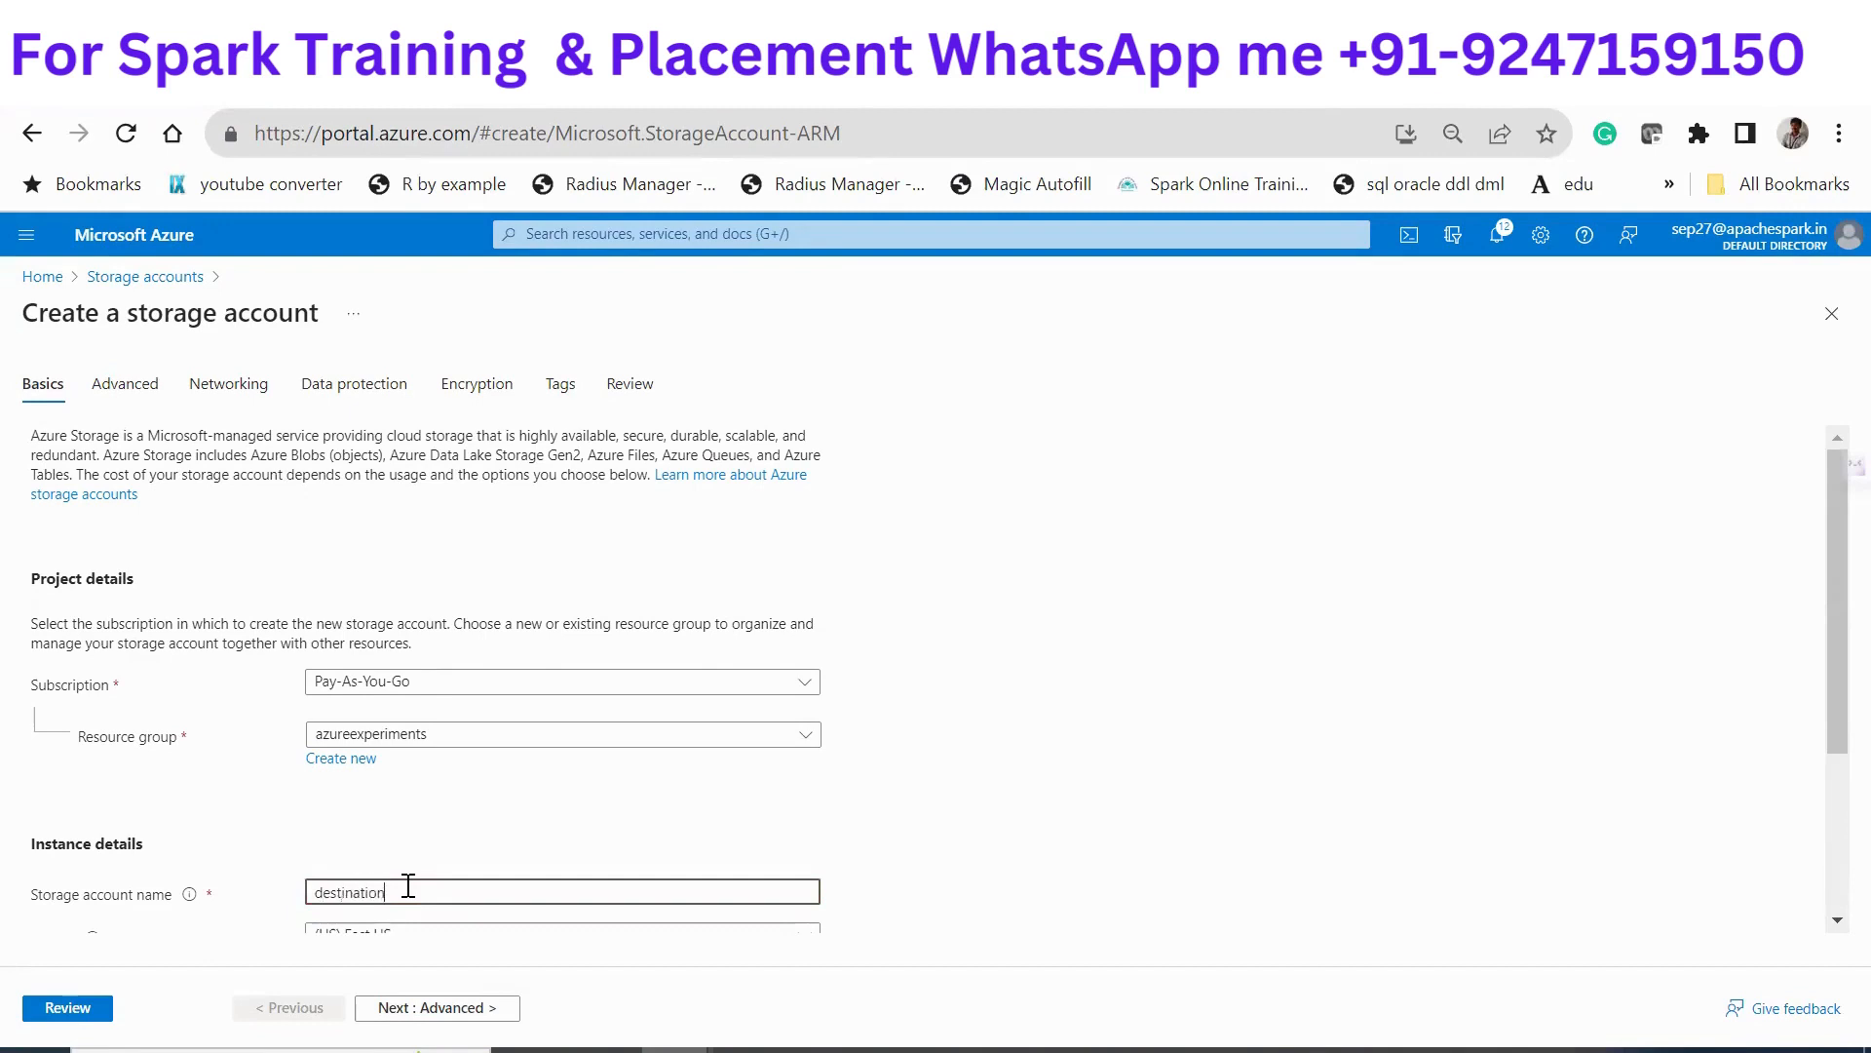
left_click_drag(1827, 571, 1825, 723)
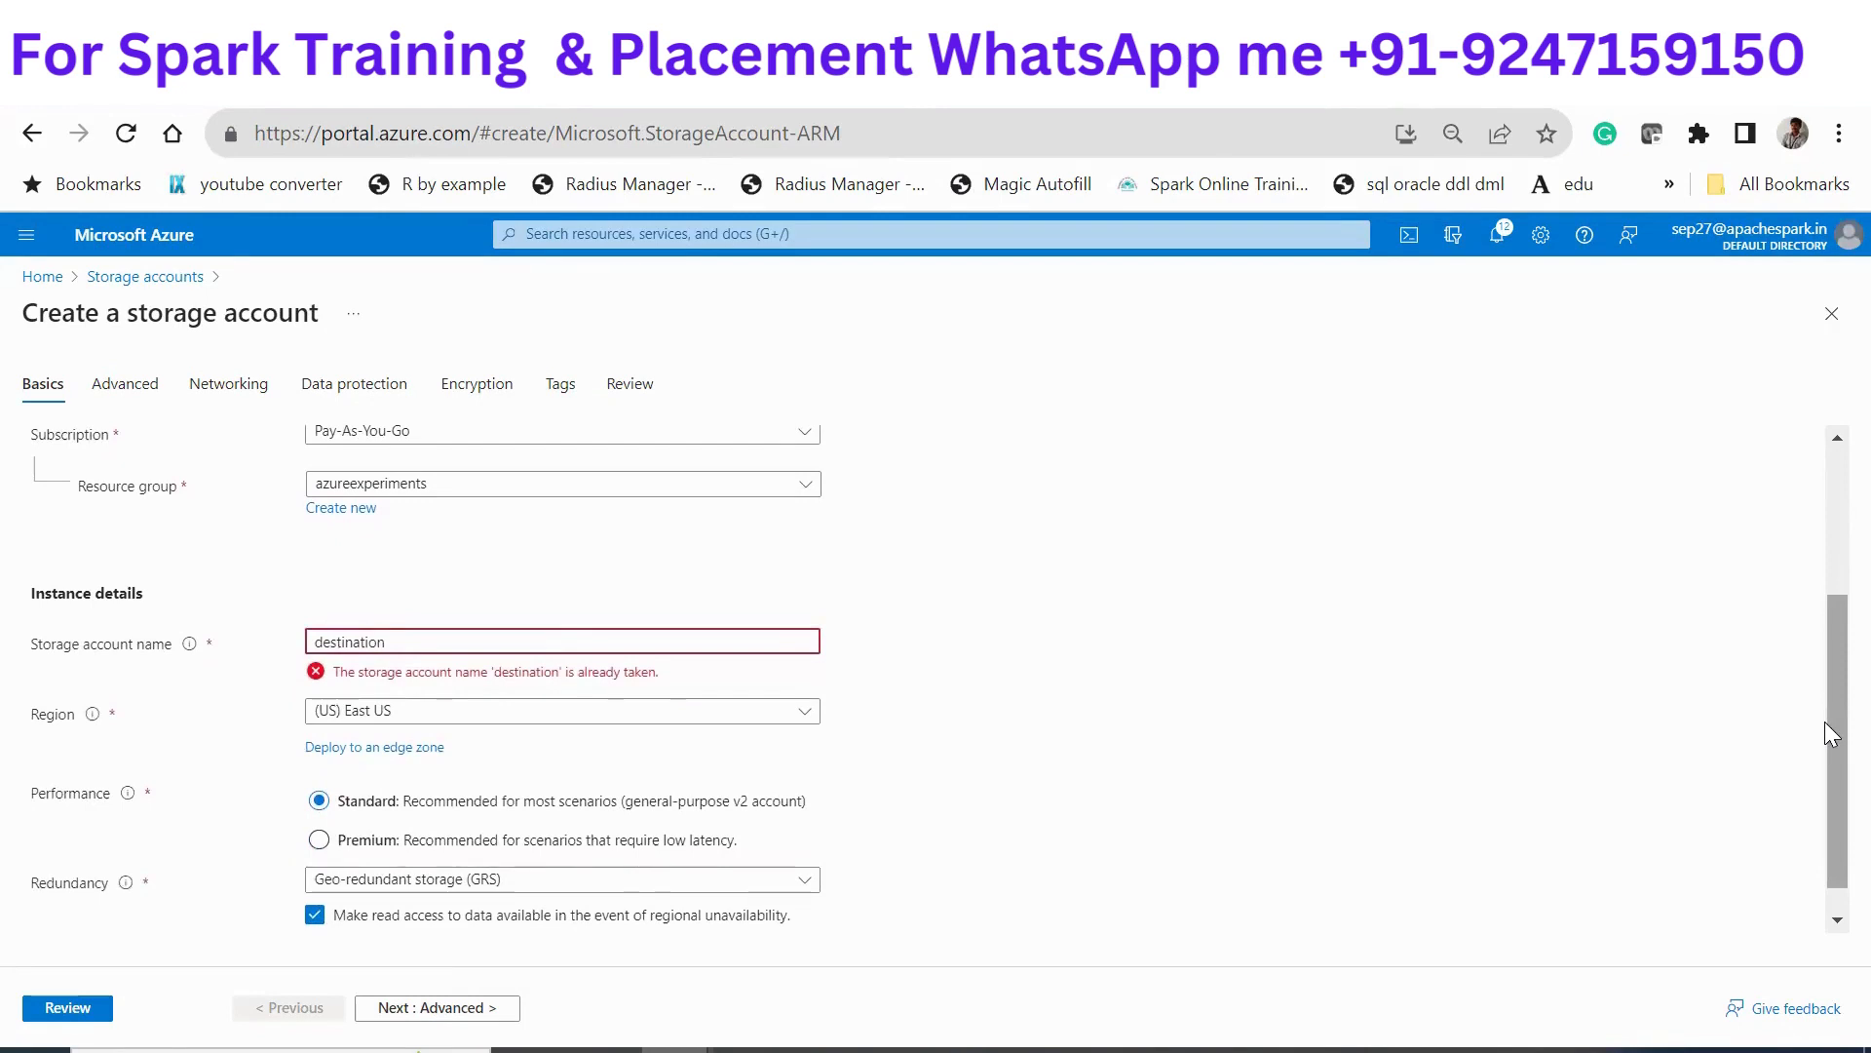
type("10312023")
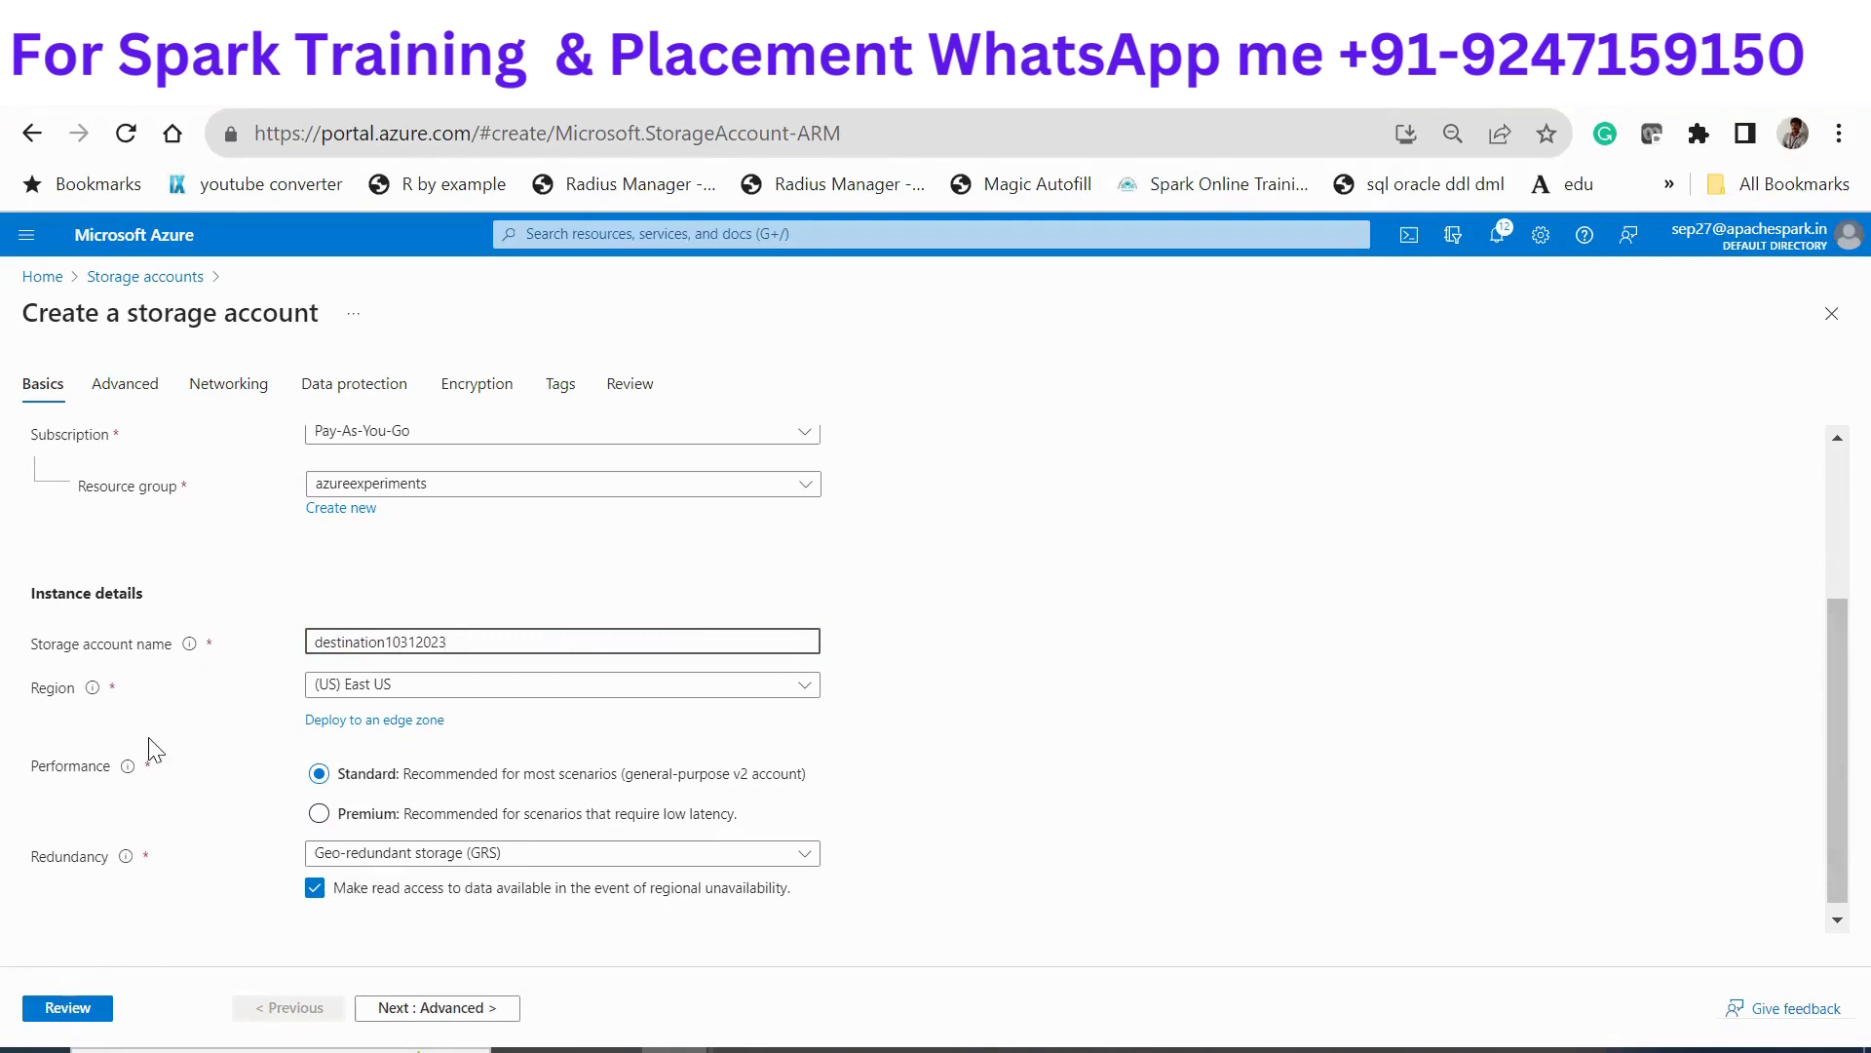
Enable hierarchical namespace for the new storage account, review the configuration and create the account
left_click(390, 1012)
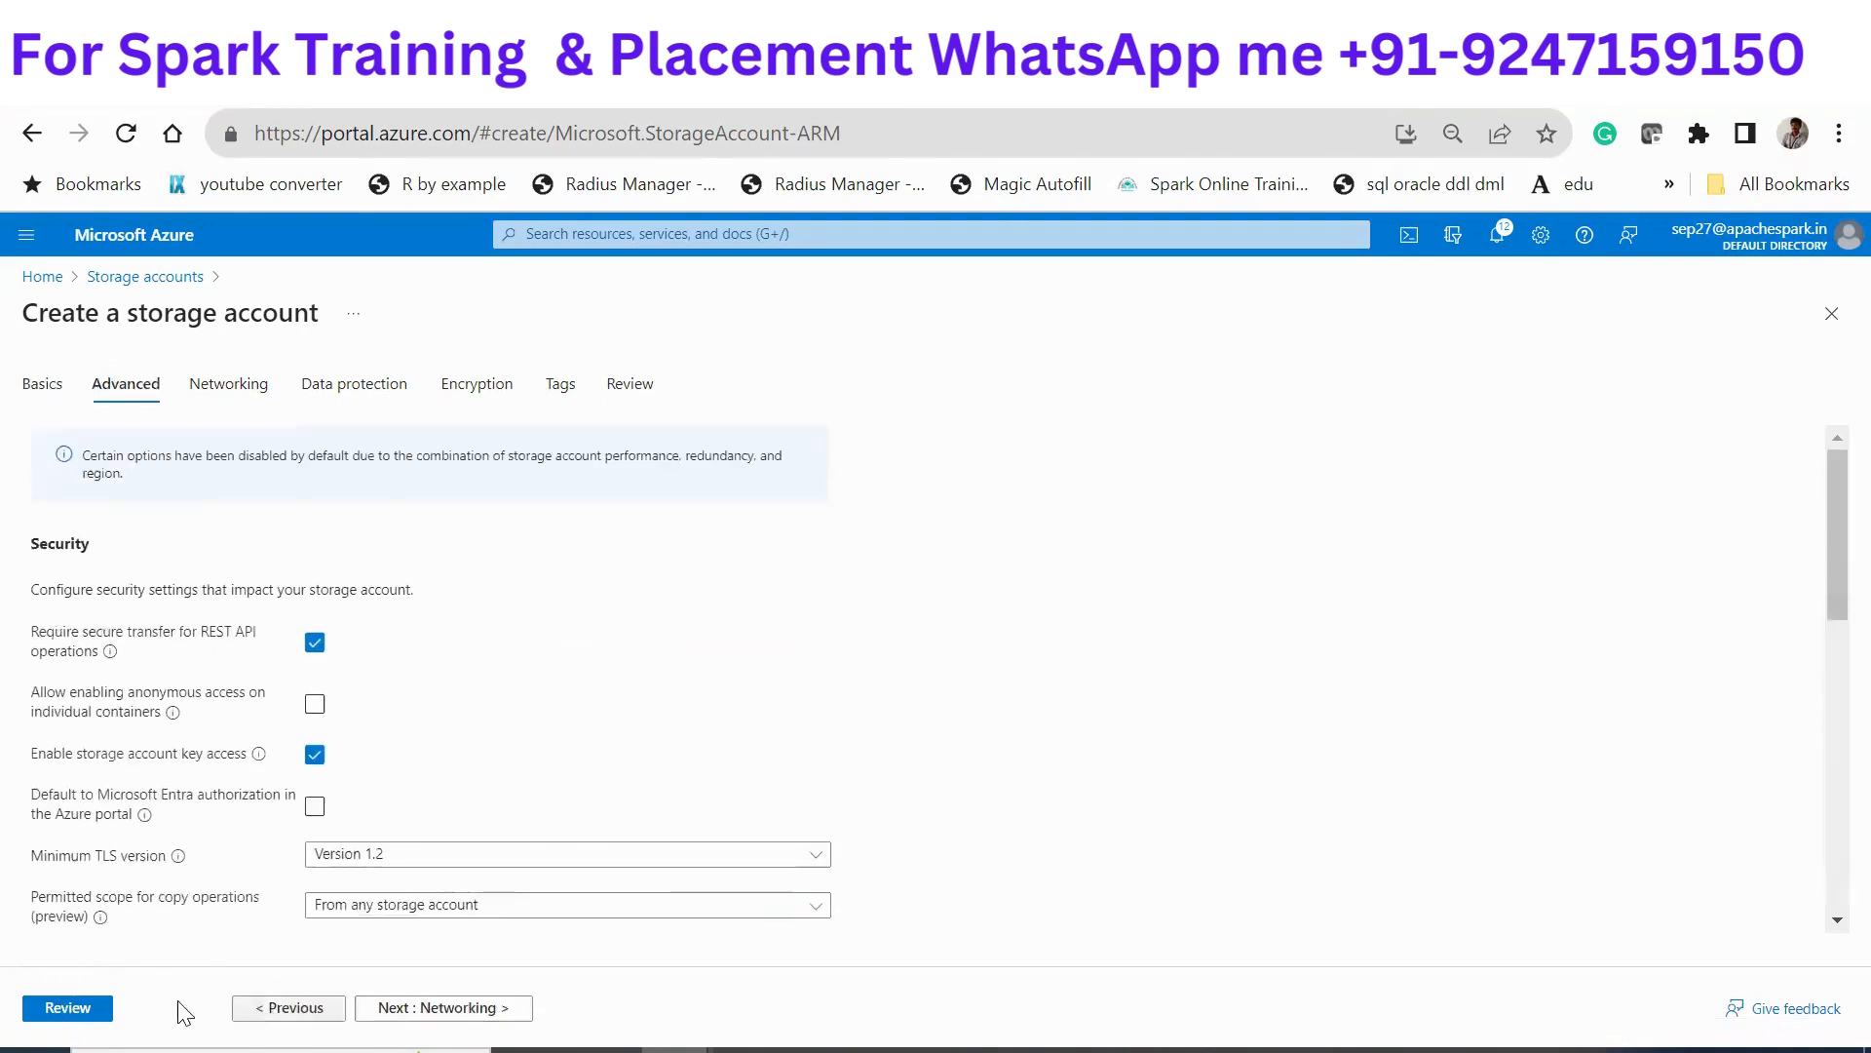
scroll(508, 738, "down", 4)
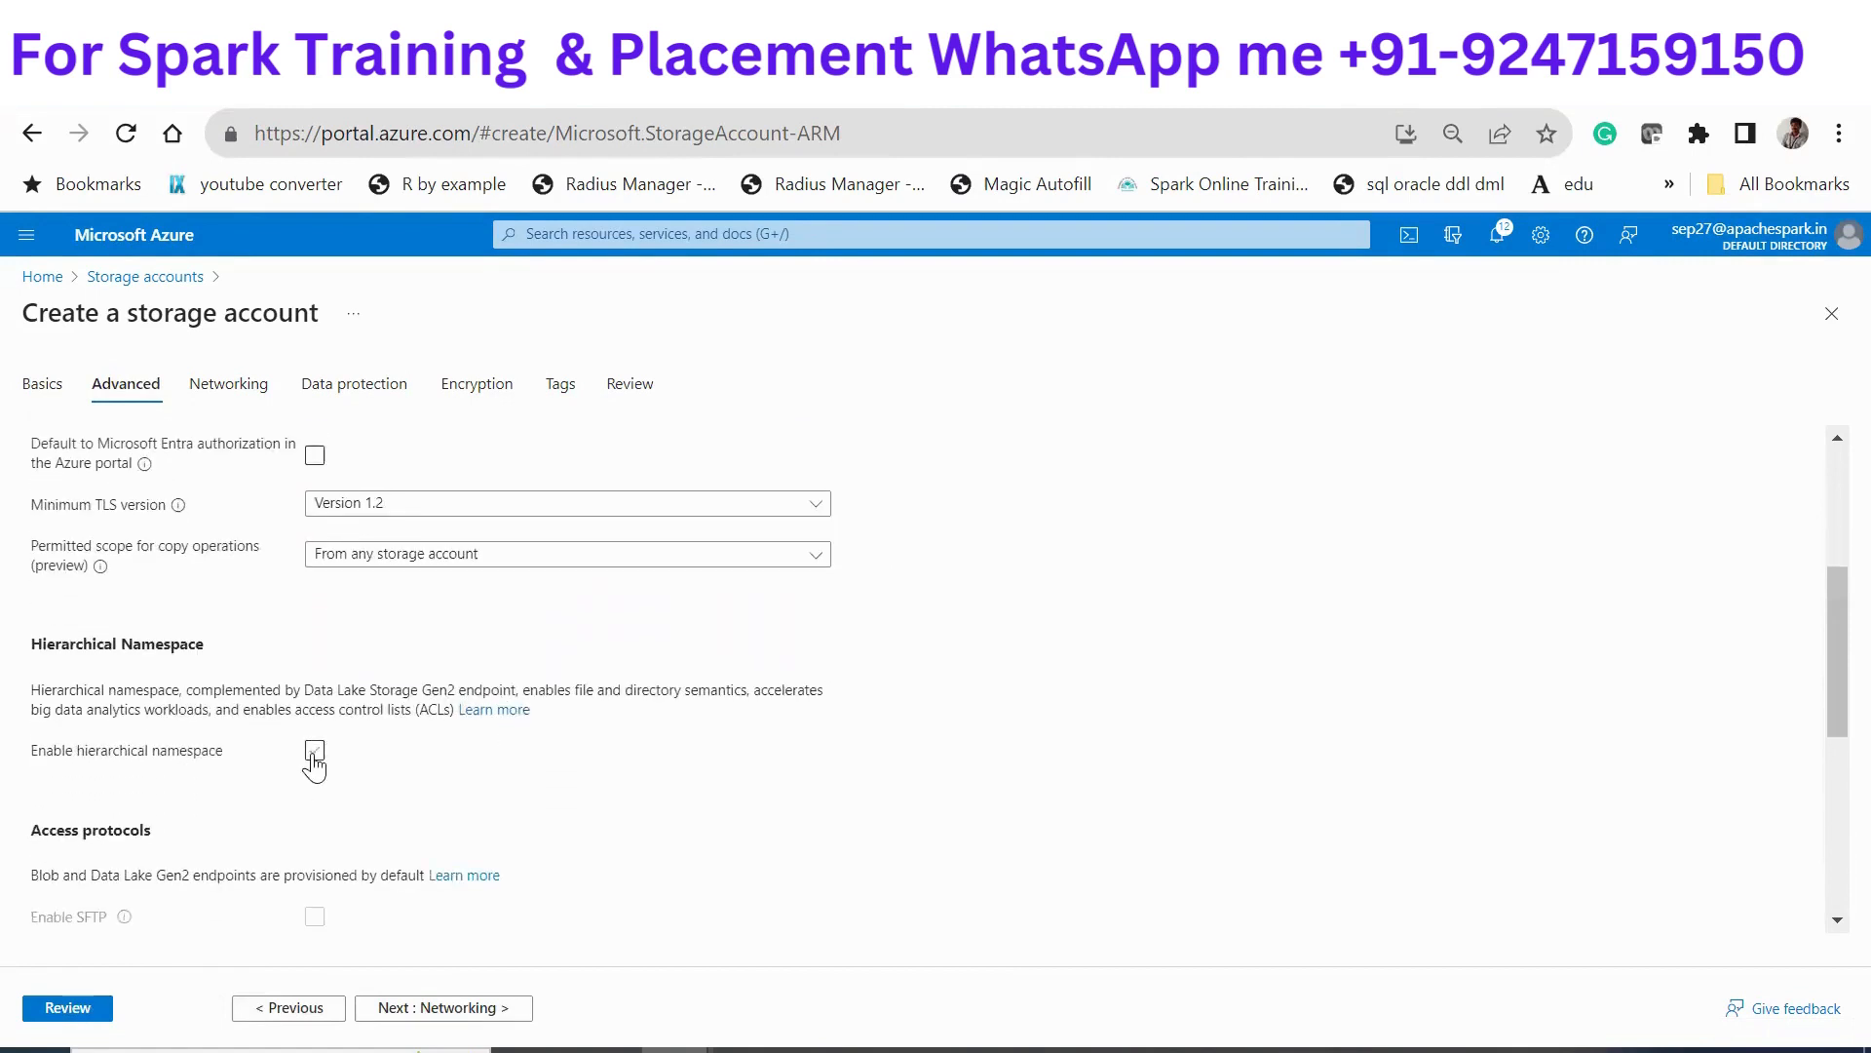
left_click(314, 751)
left_click(65, 1008)
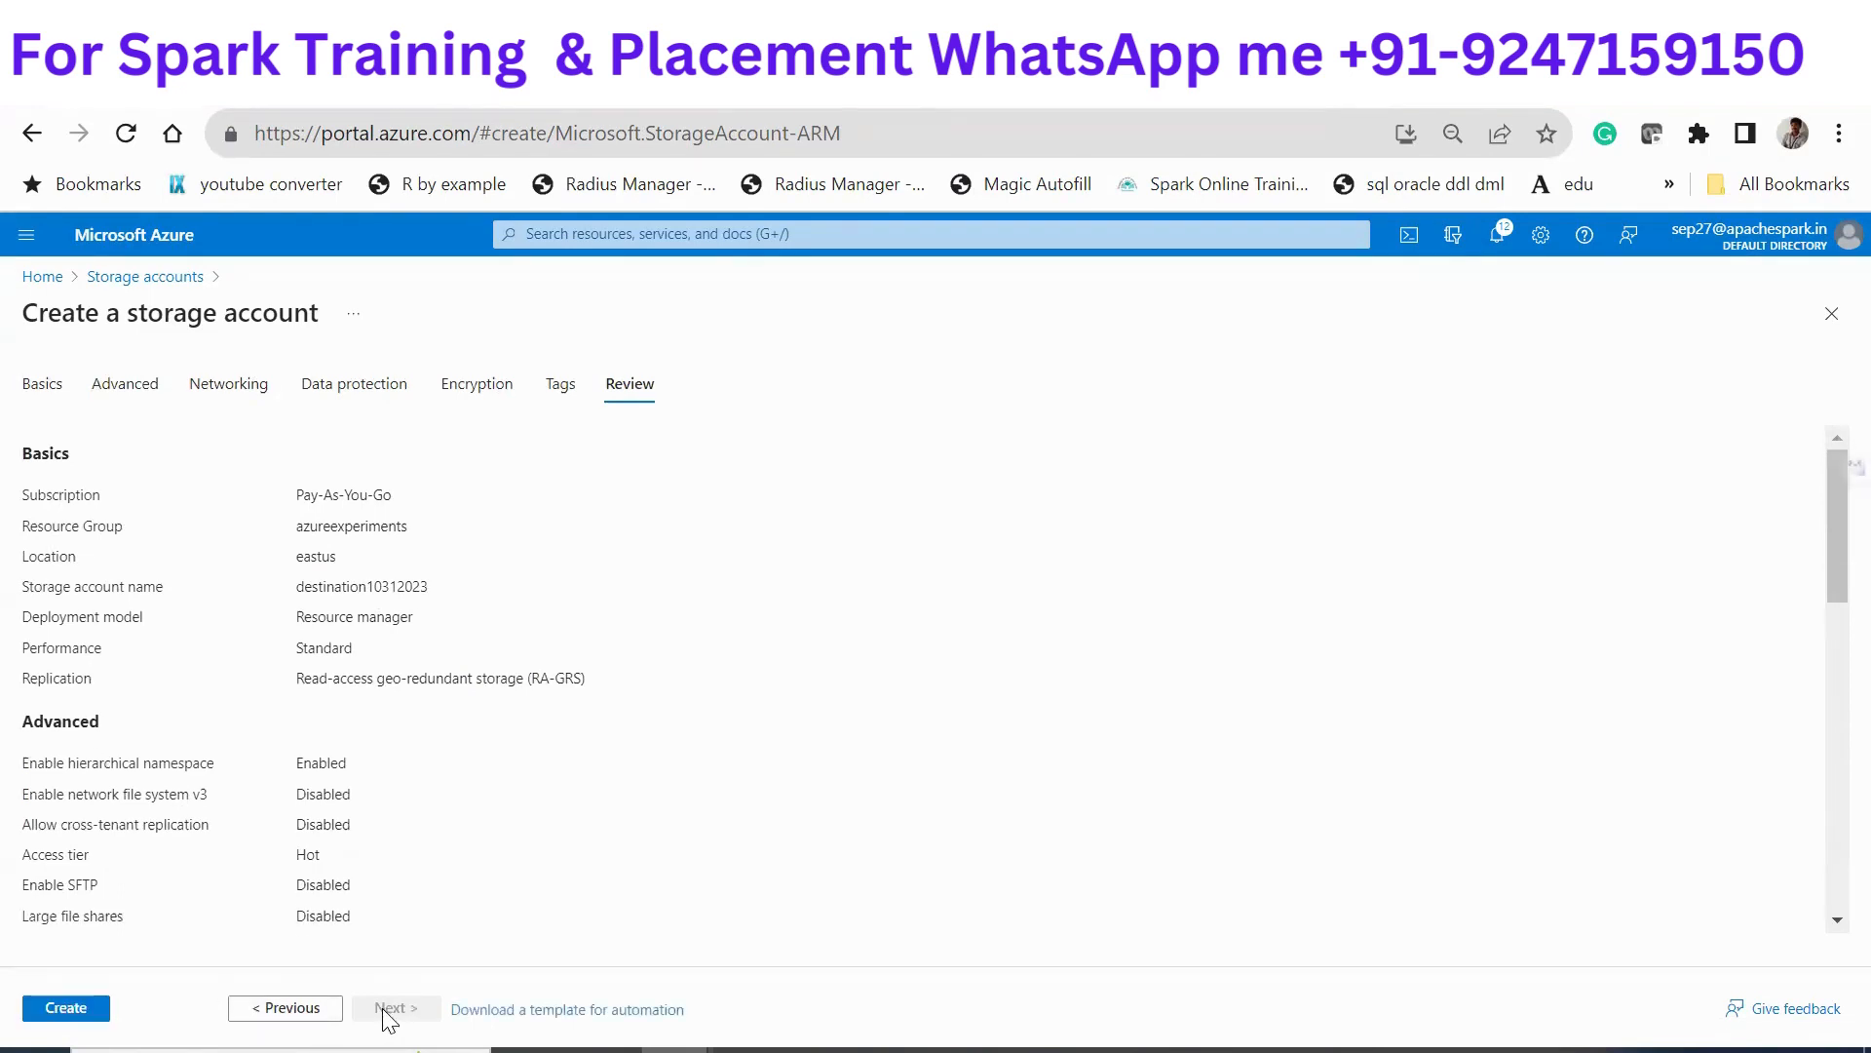
left_click(41, 1014)
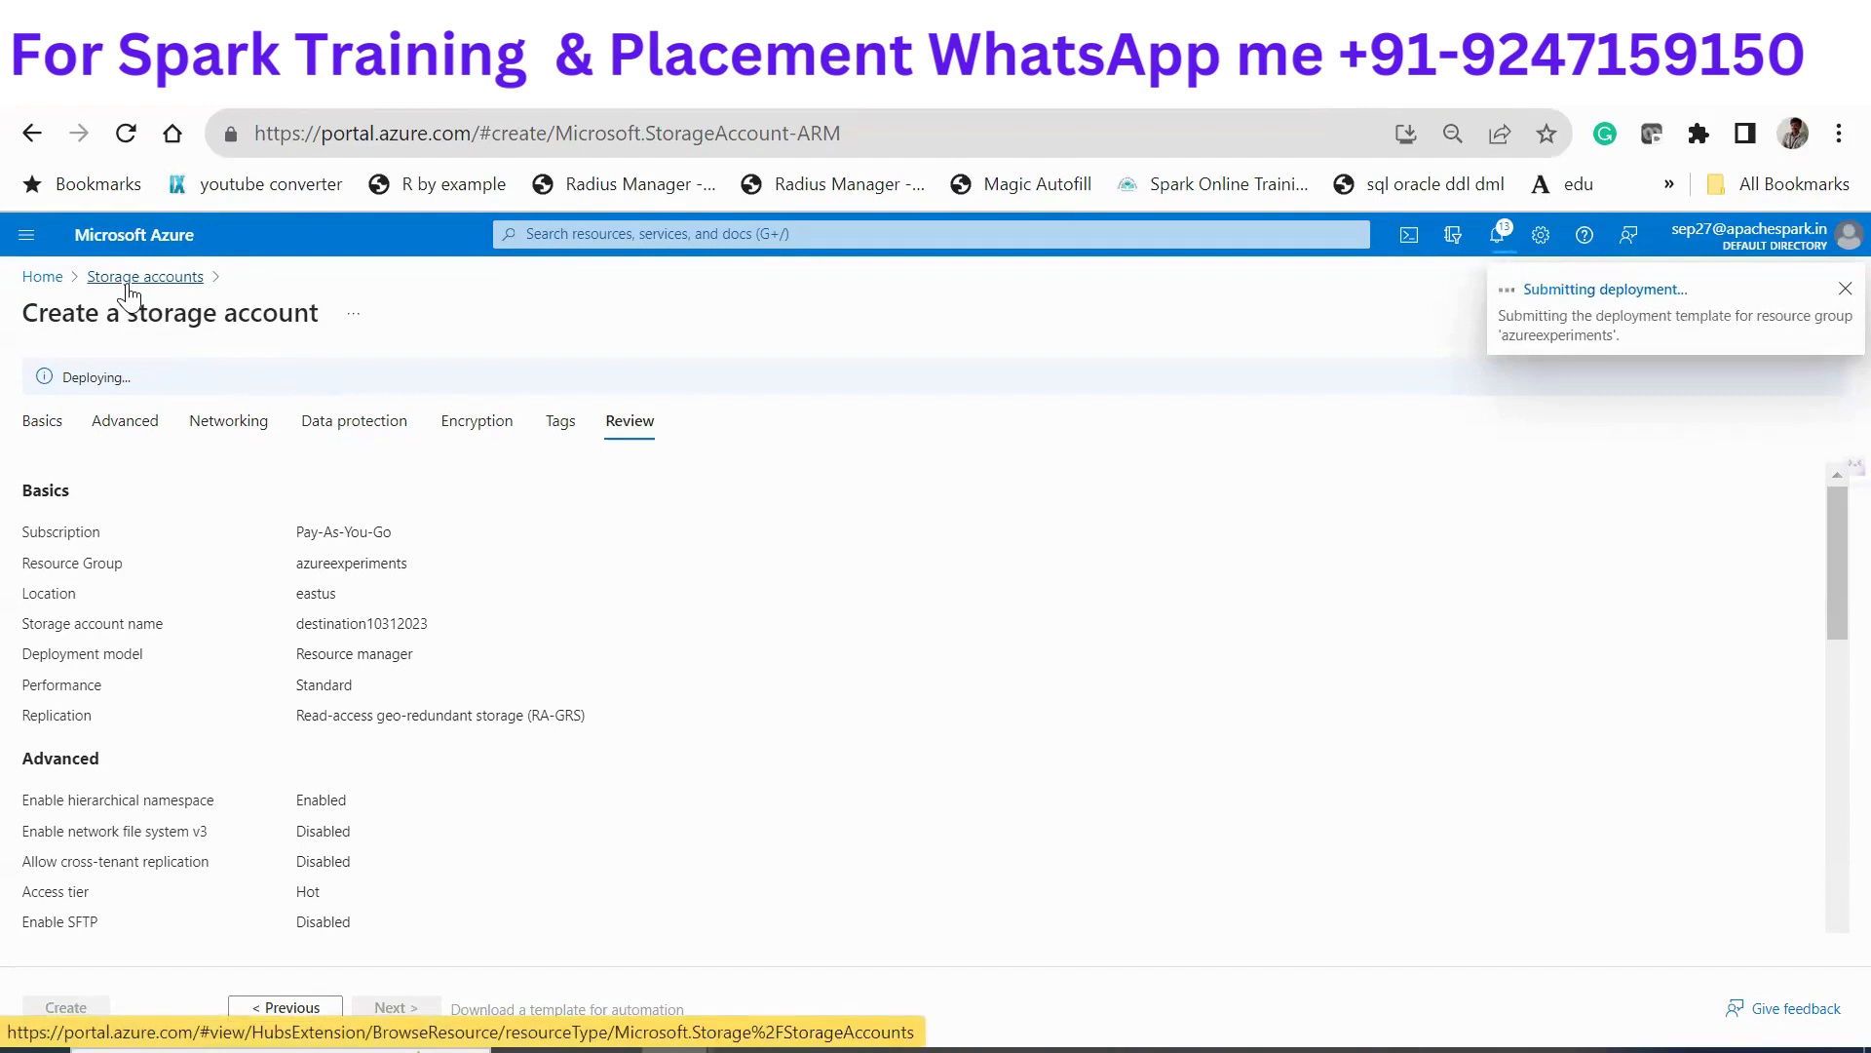
left_click(129, 285)
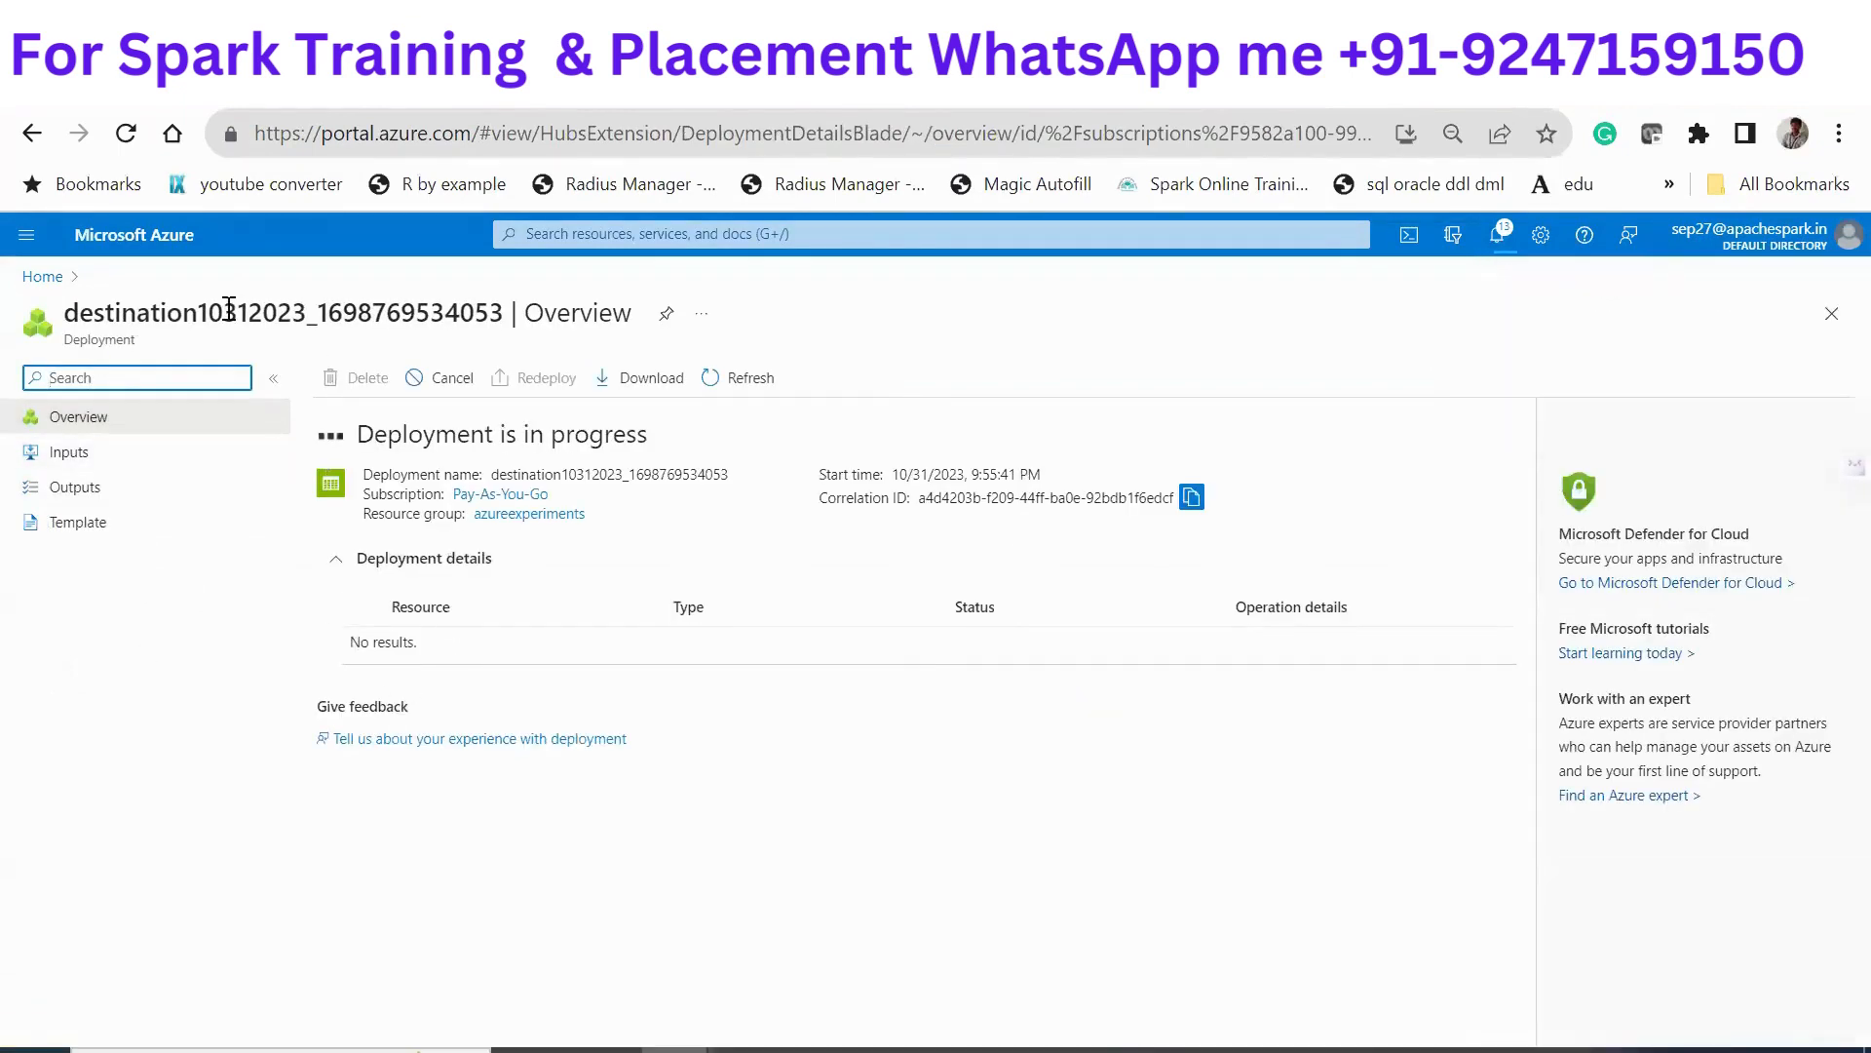
double_click(151, 312)
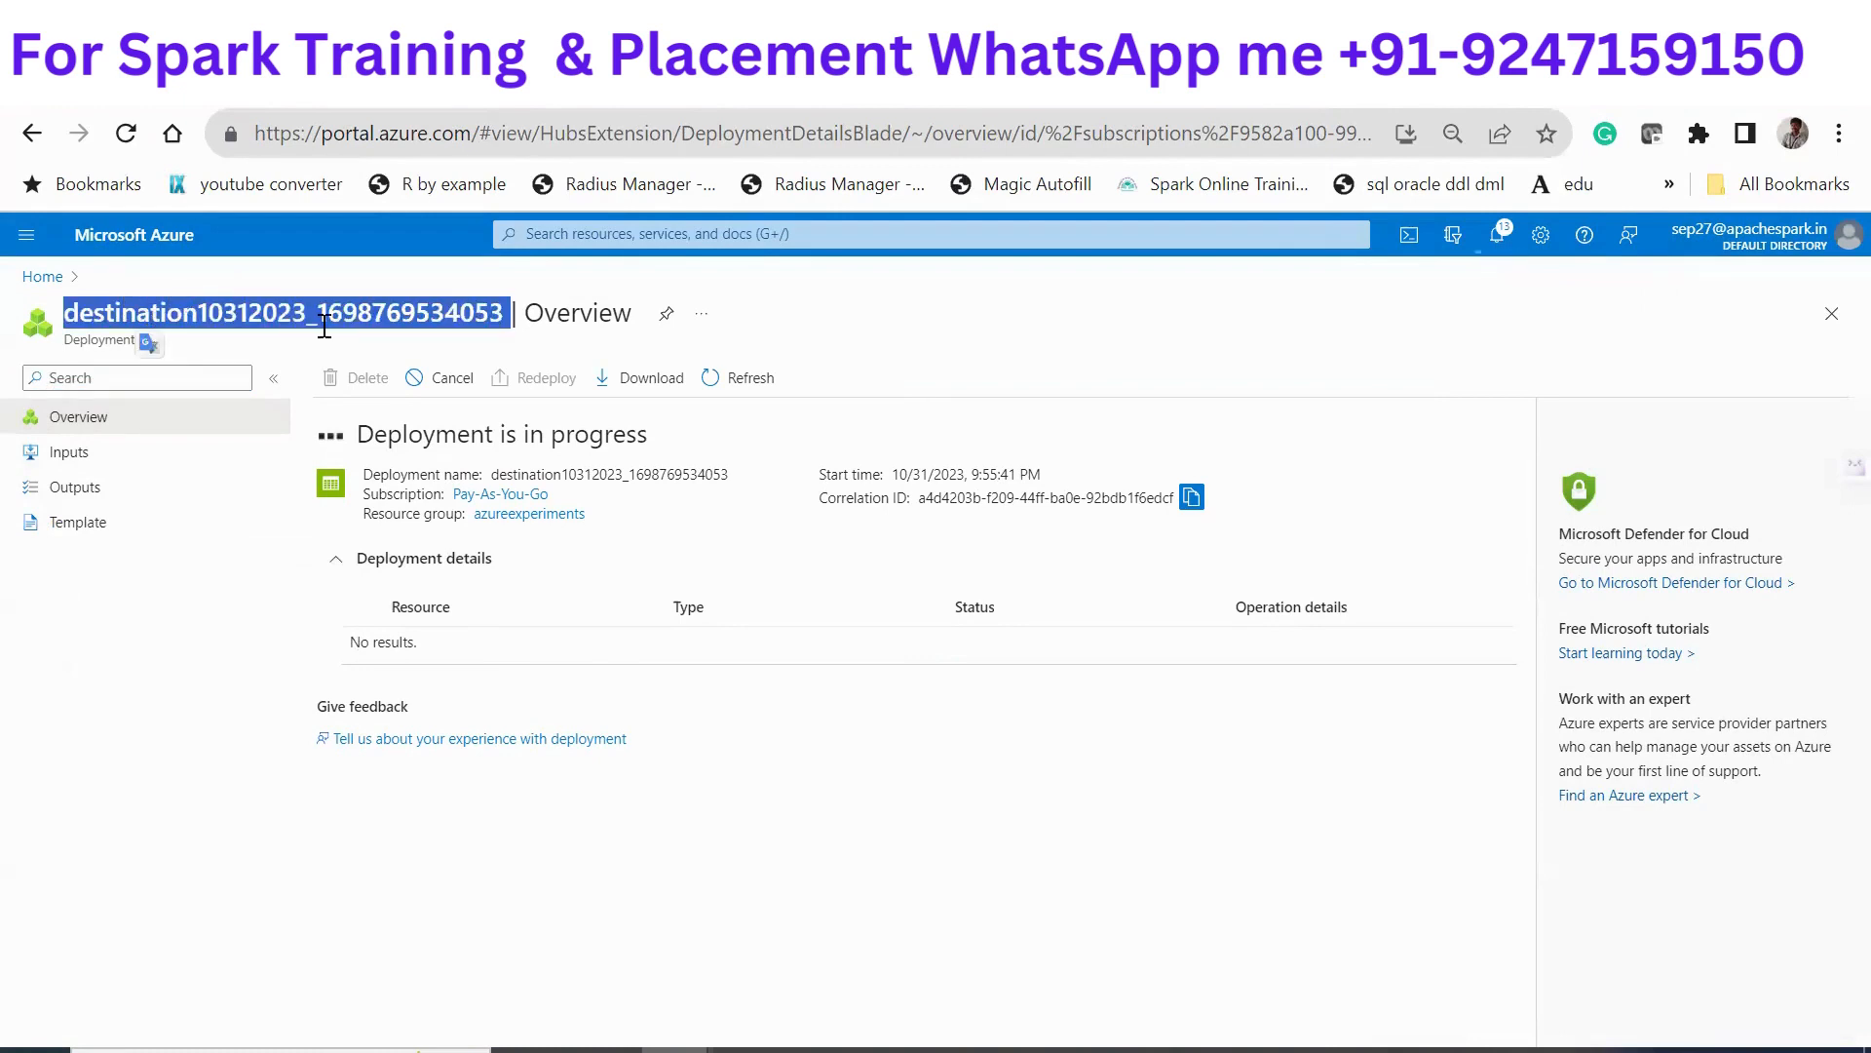
double_click(137, 311)
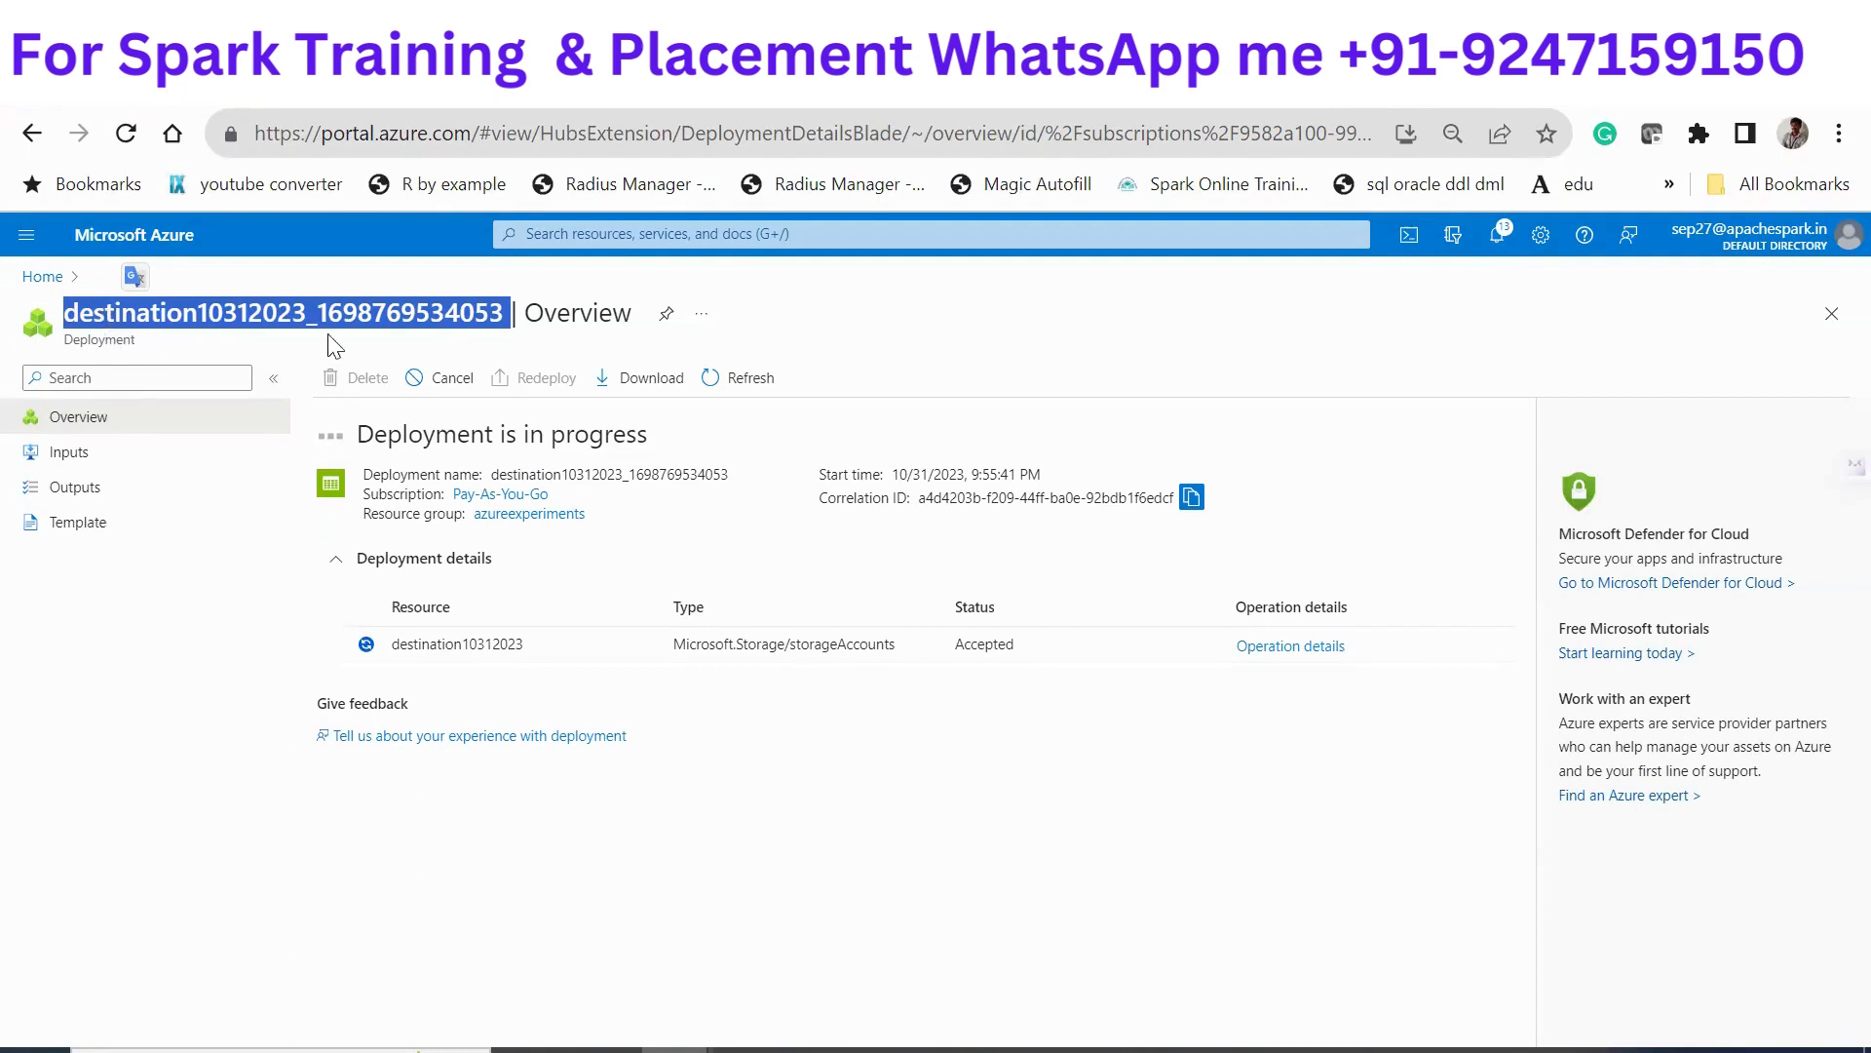
left_click(407, 295)
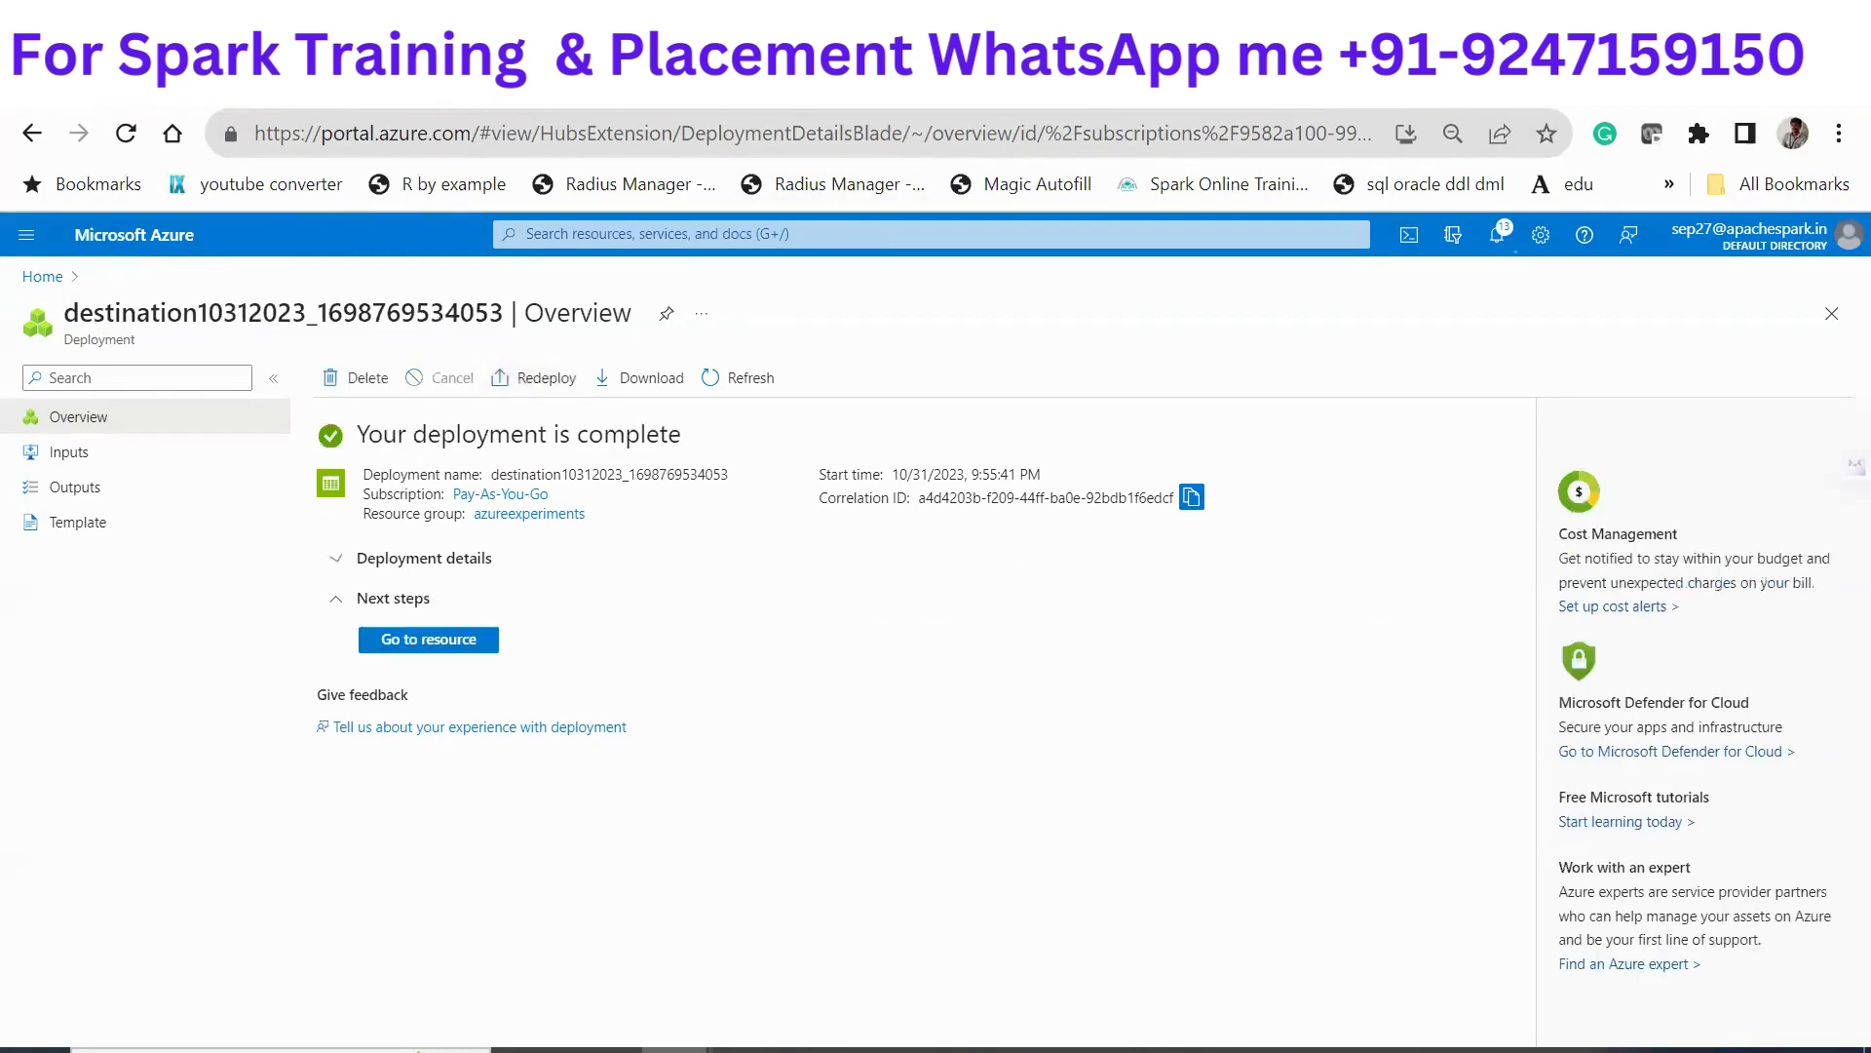
Create a container named data in the destination10312023 storage account and open it
left_click(412, 650)
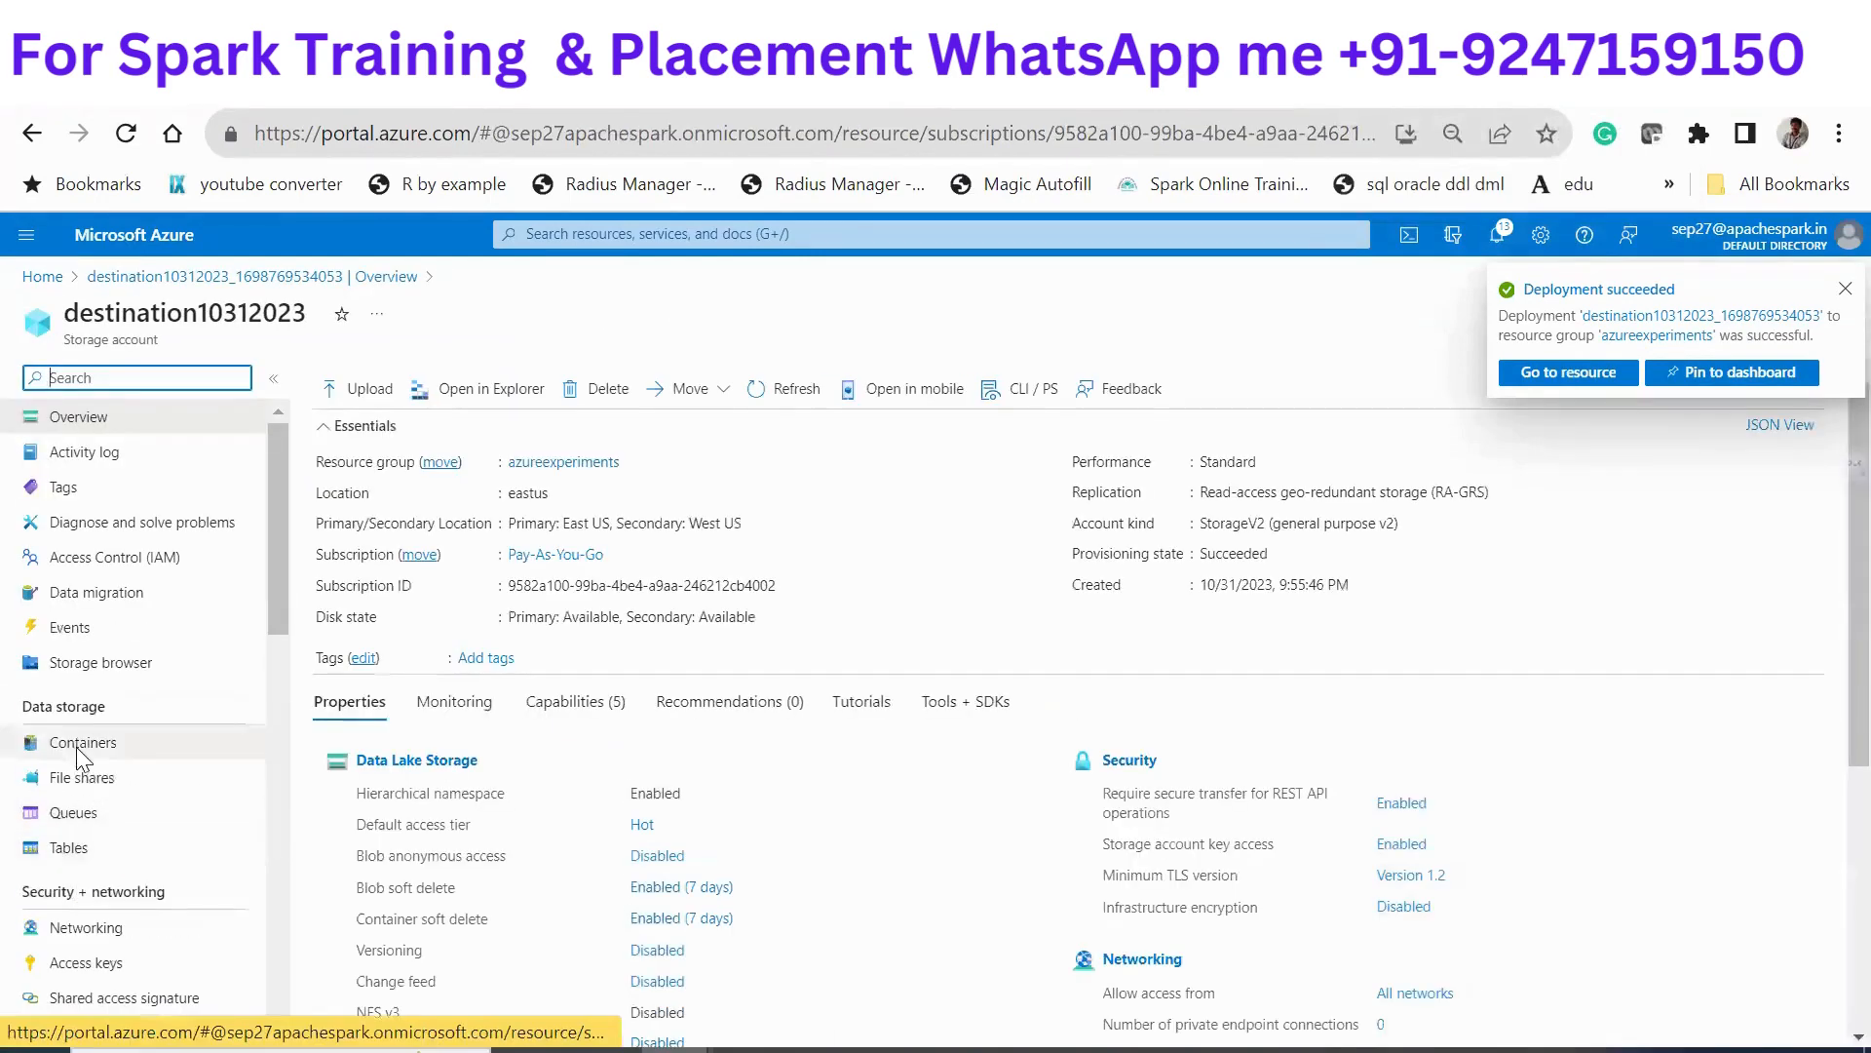
left_click(78, 746)
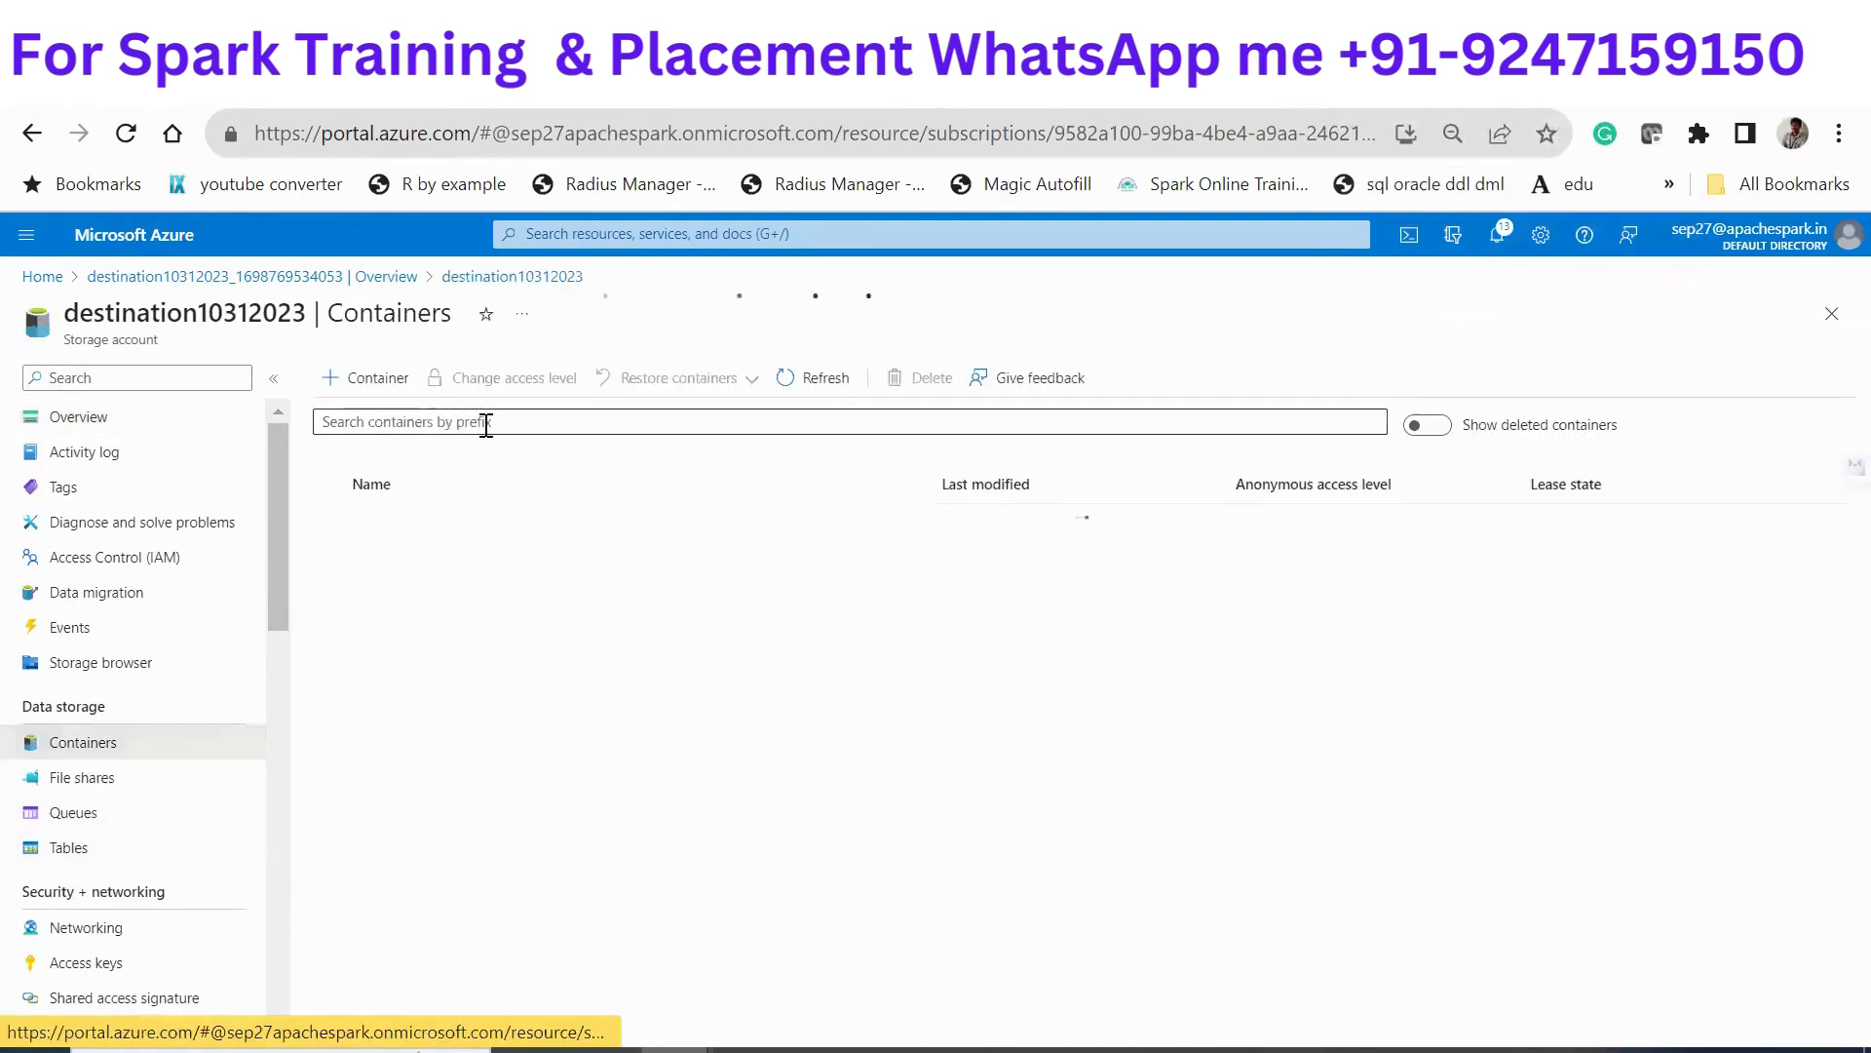
left_click(375, 377)
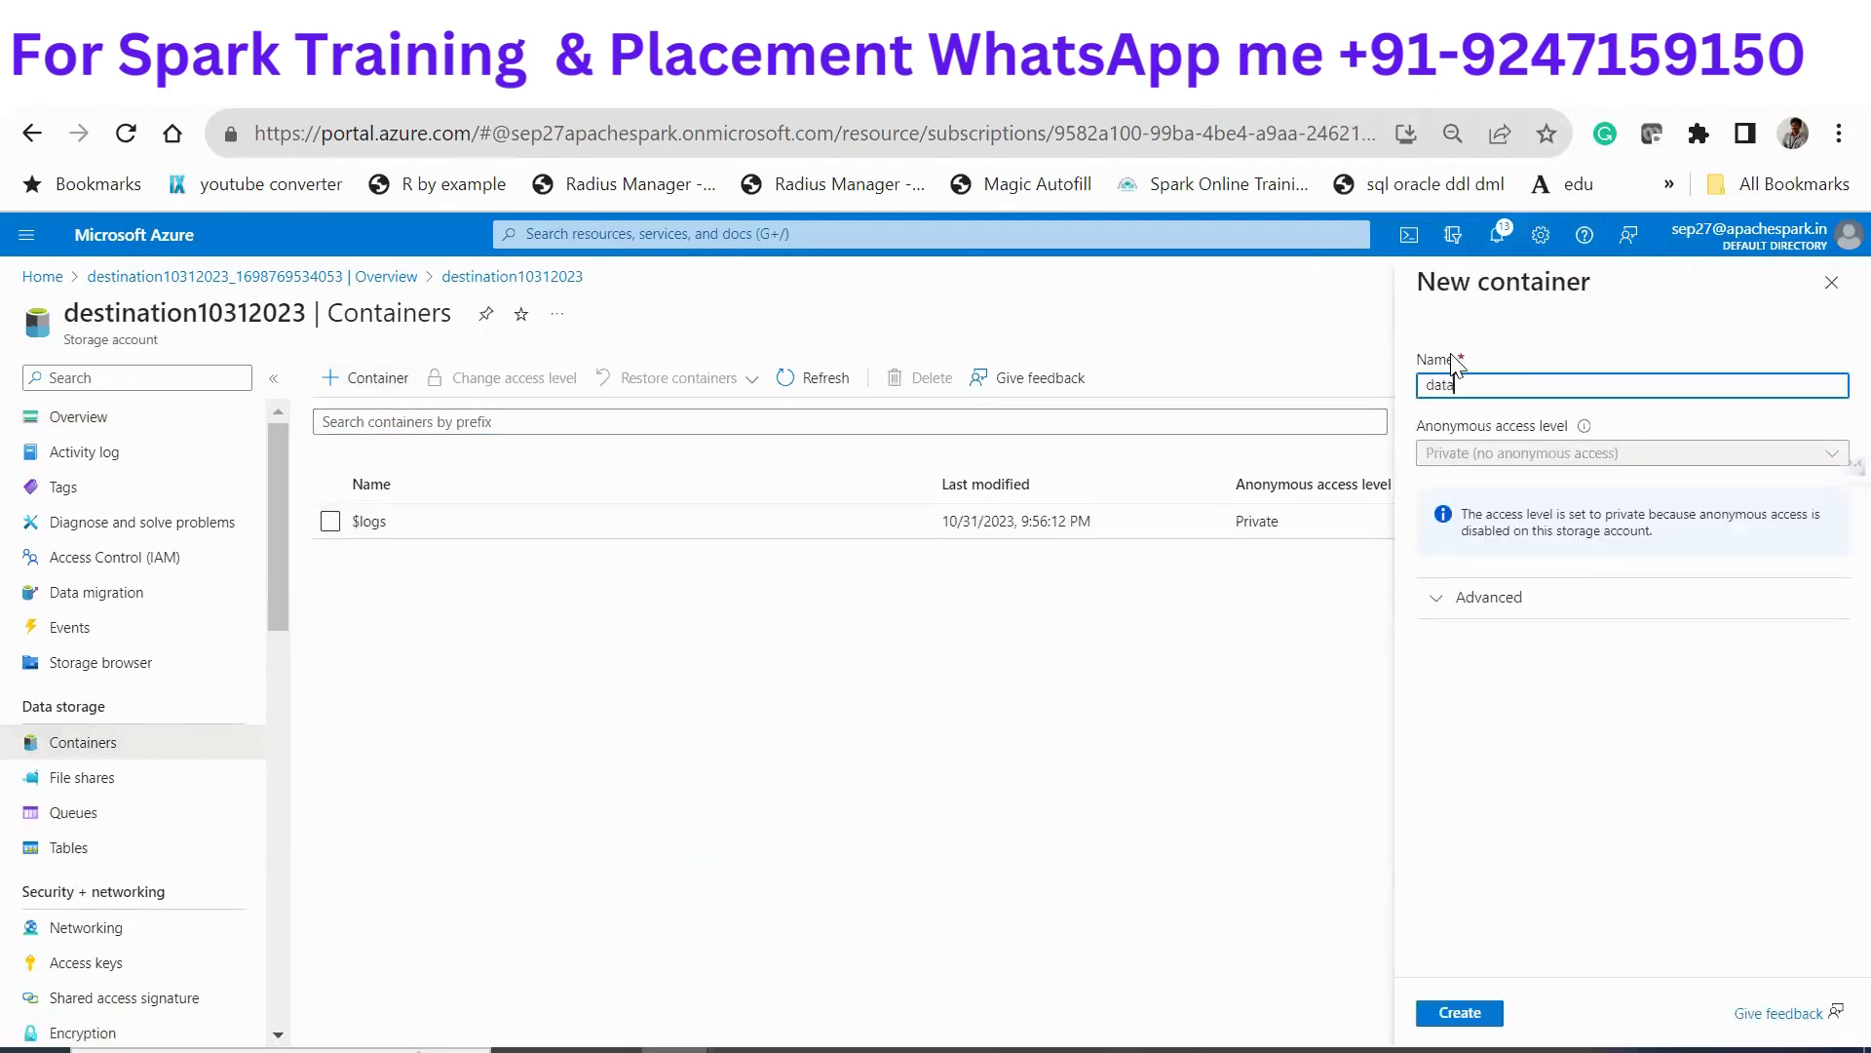
left_click(1340, 916)
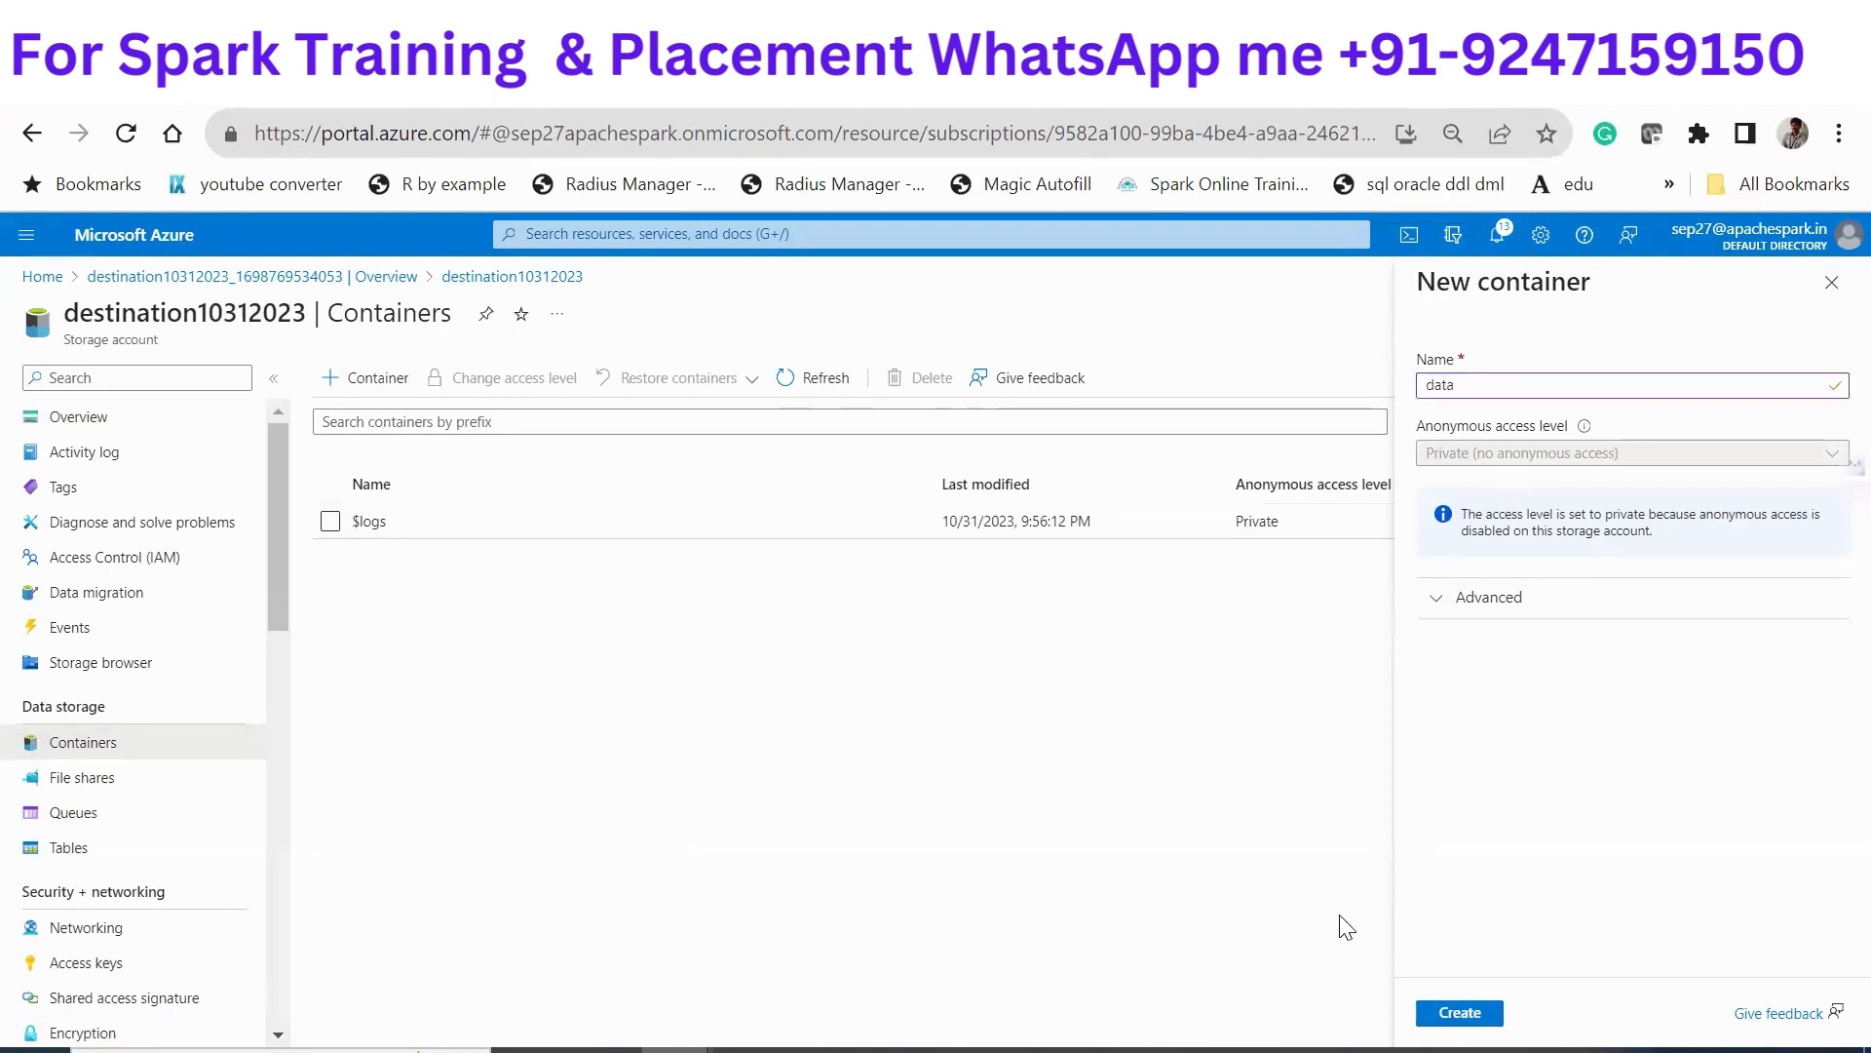
left_click(1471, 1015)
left_click(840, 427)
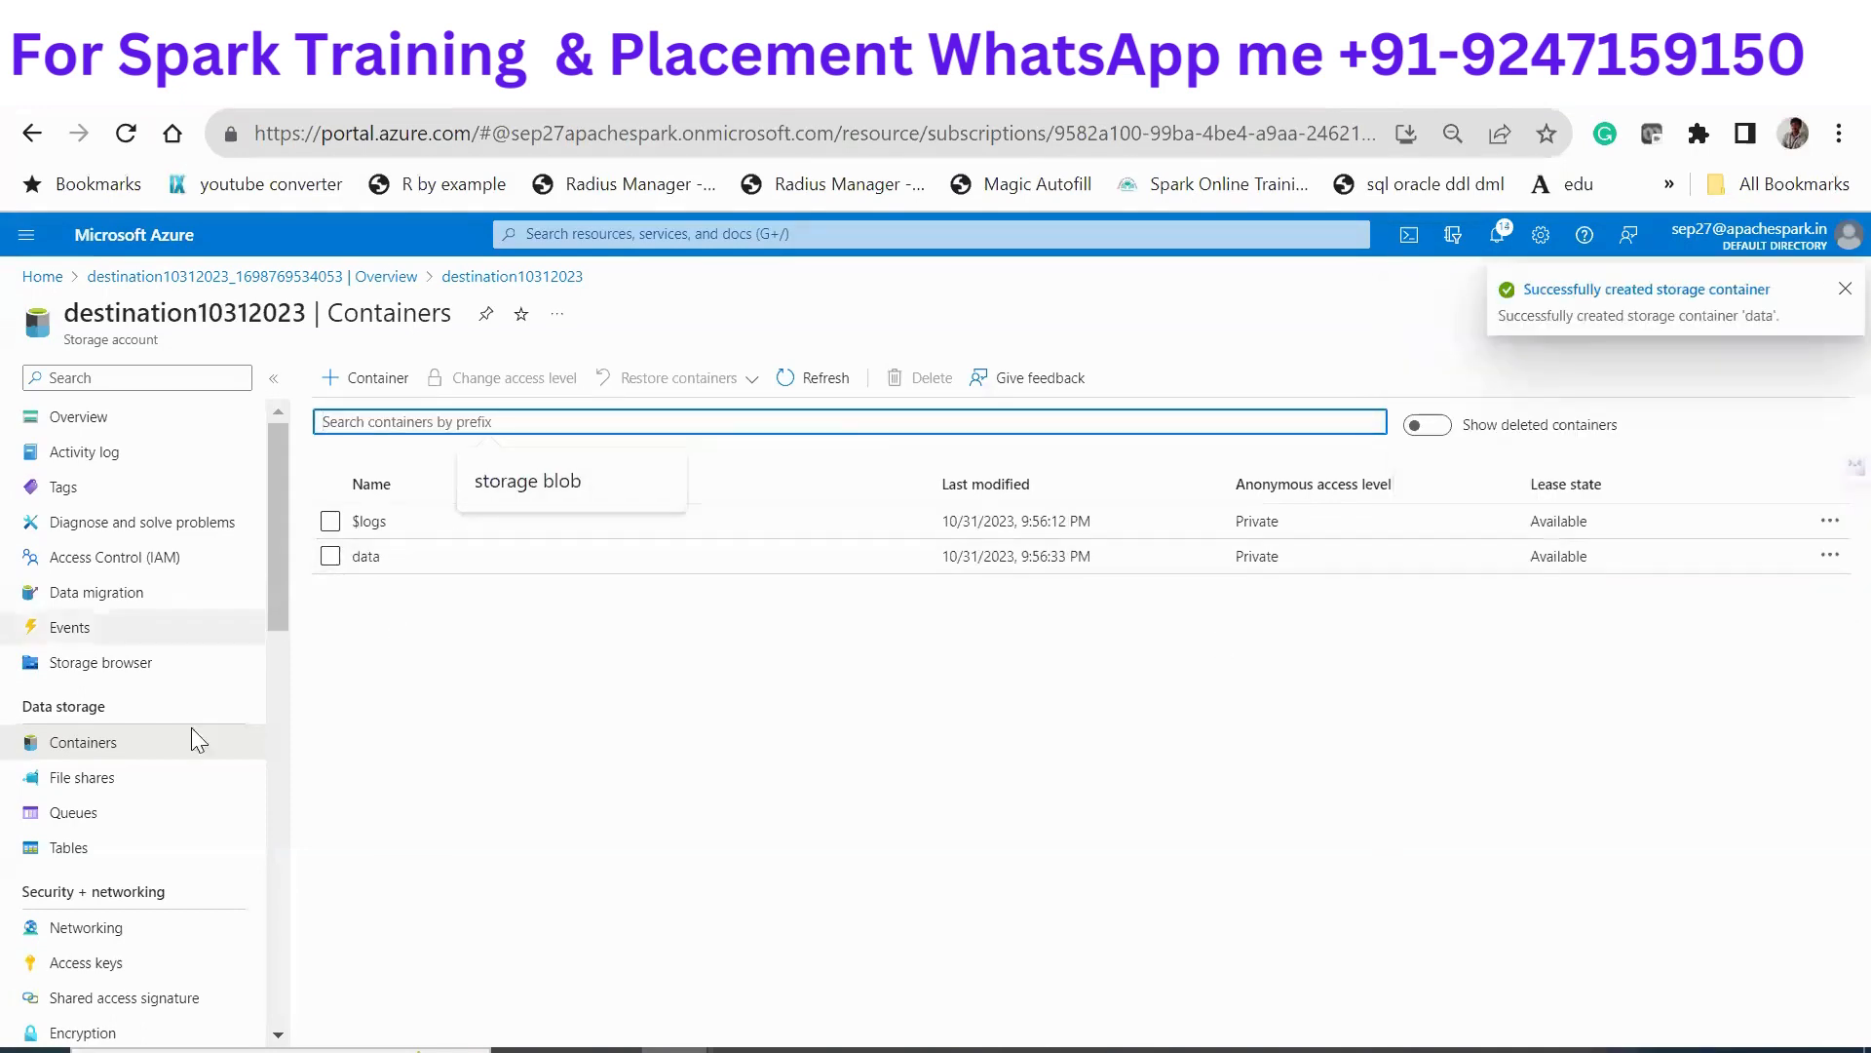
left_click(364, 560)
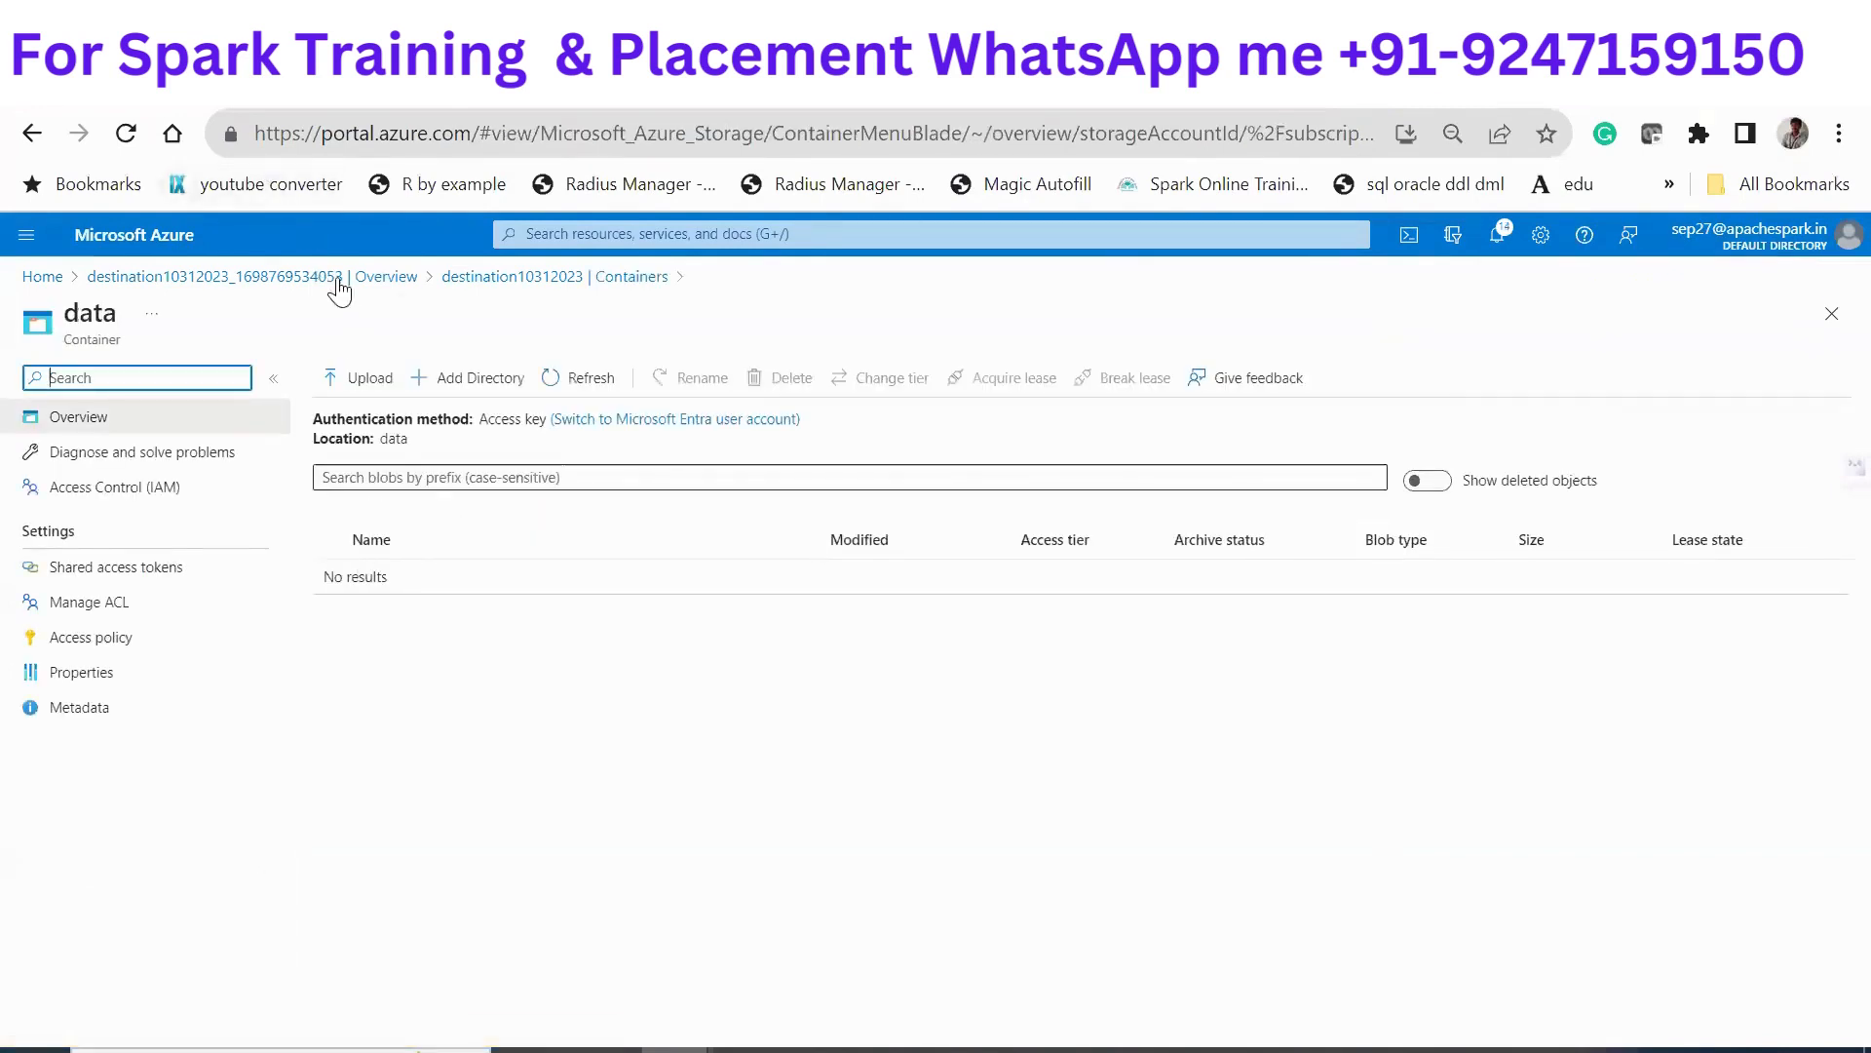
Go back to the source storage account and view the files in its landingzone container
left_click(42, 277)
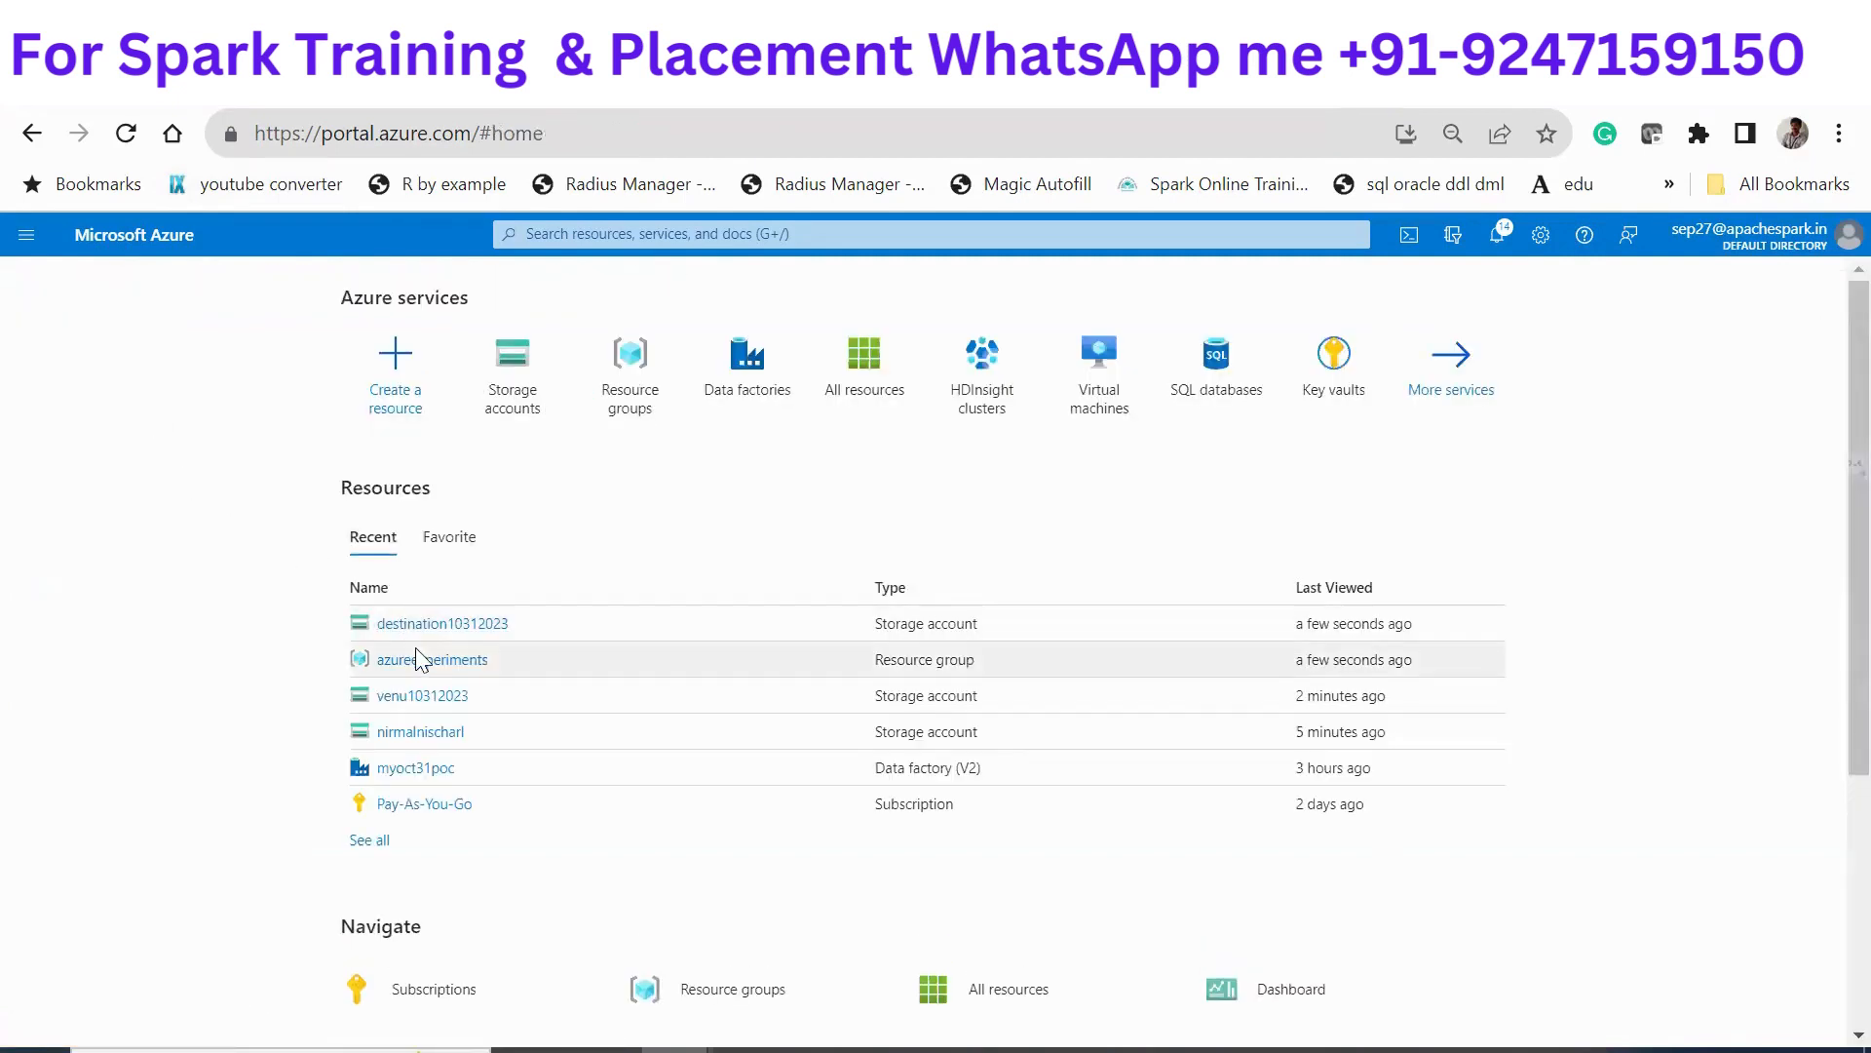
left_click(425, 707)
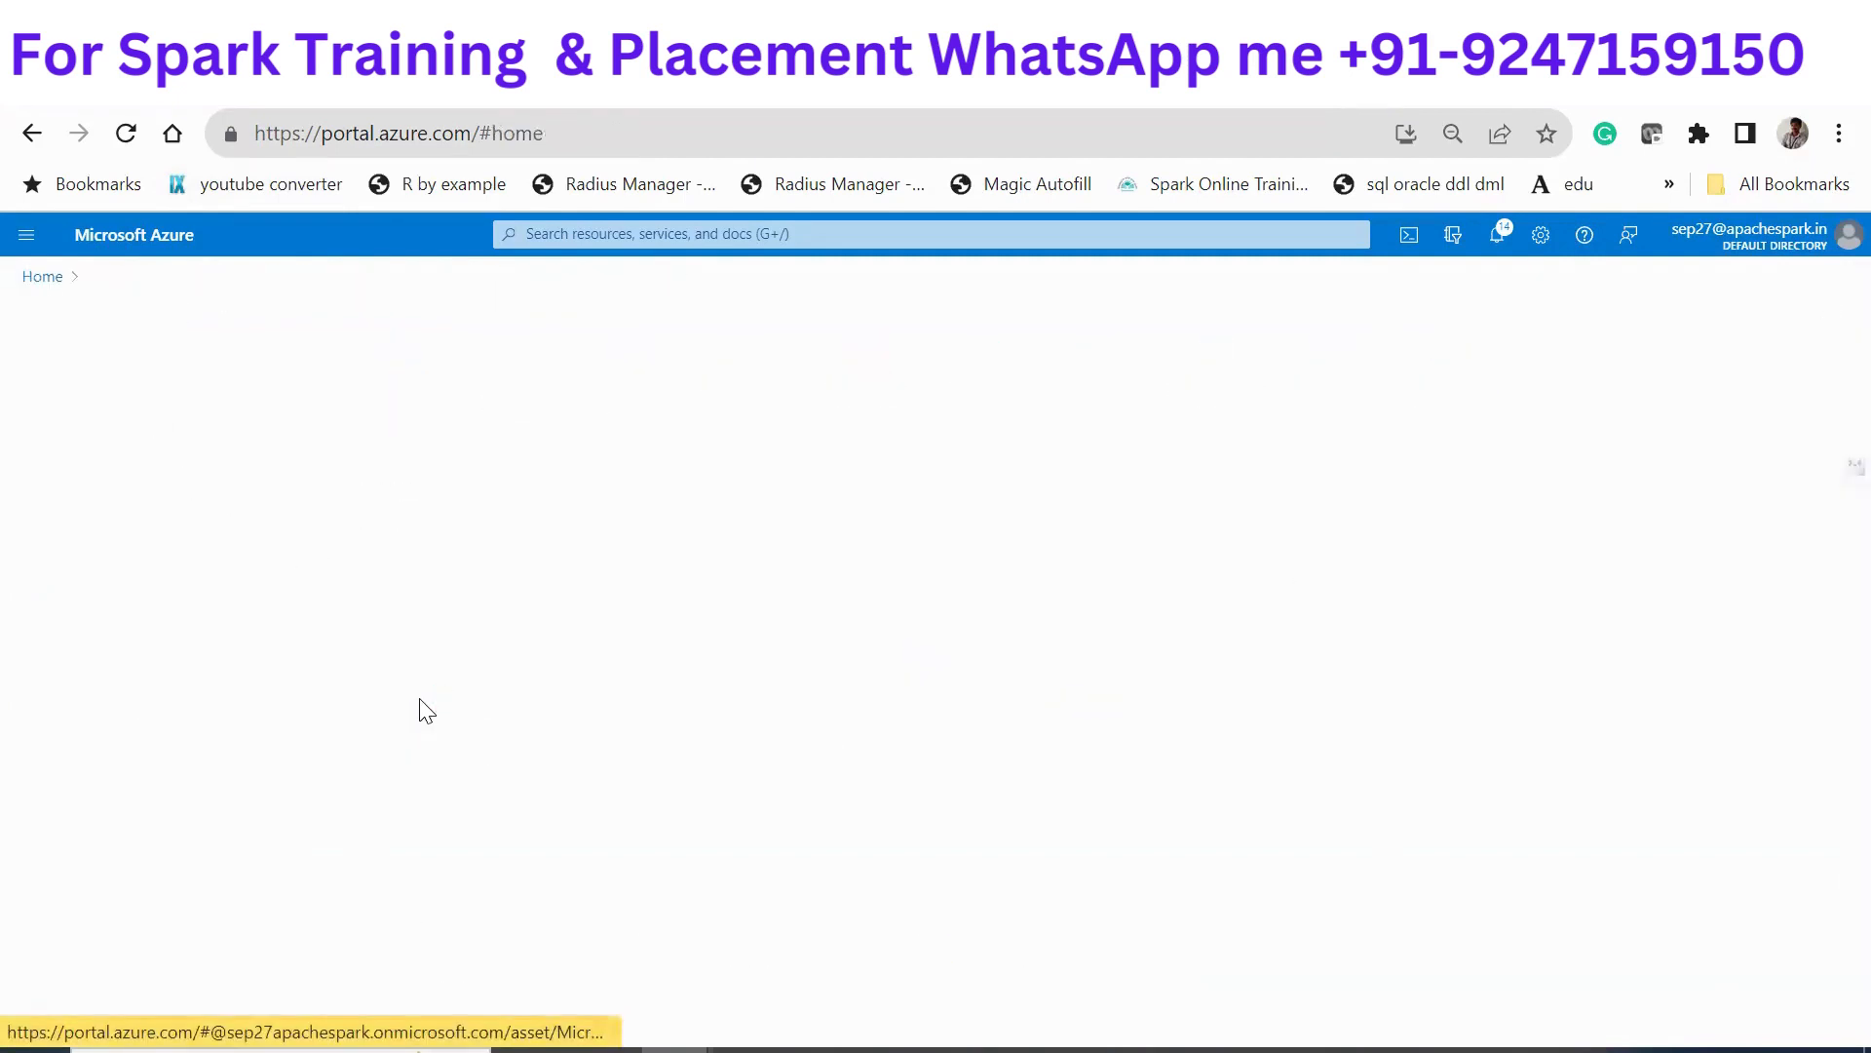
left_click(117, 740)
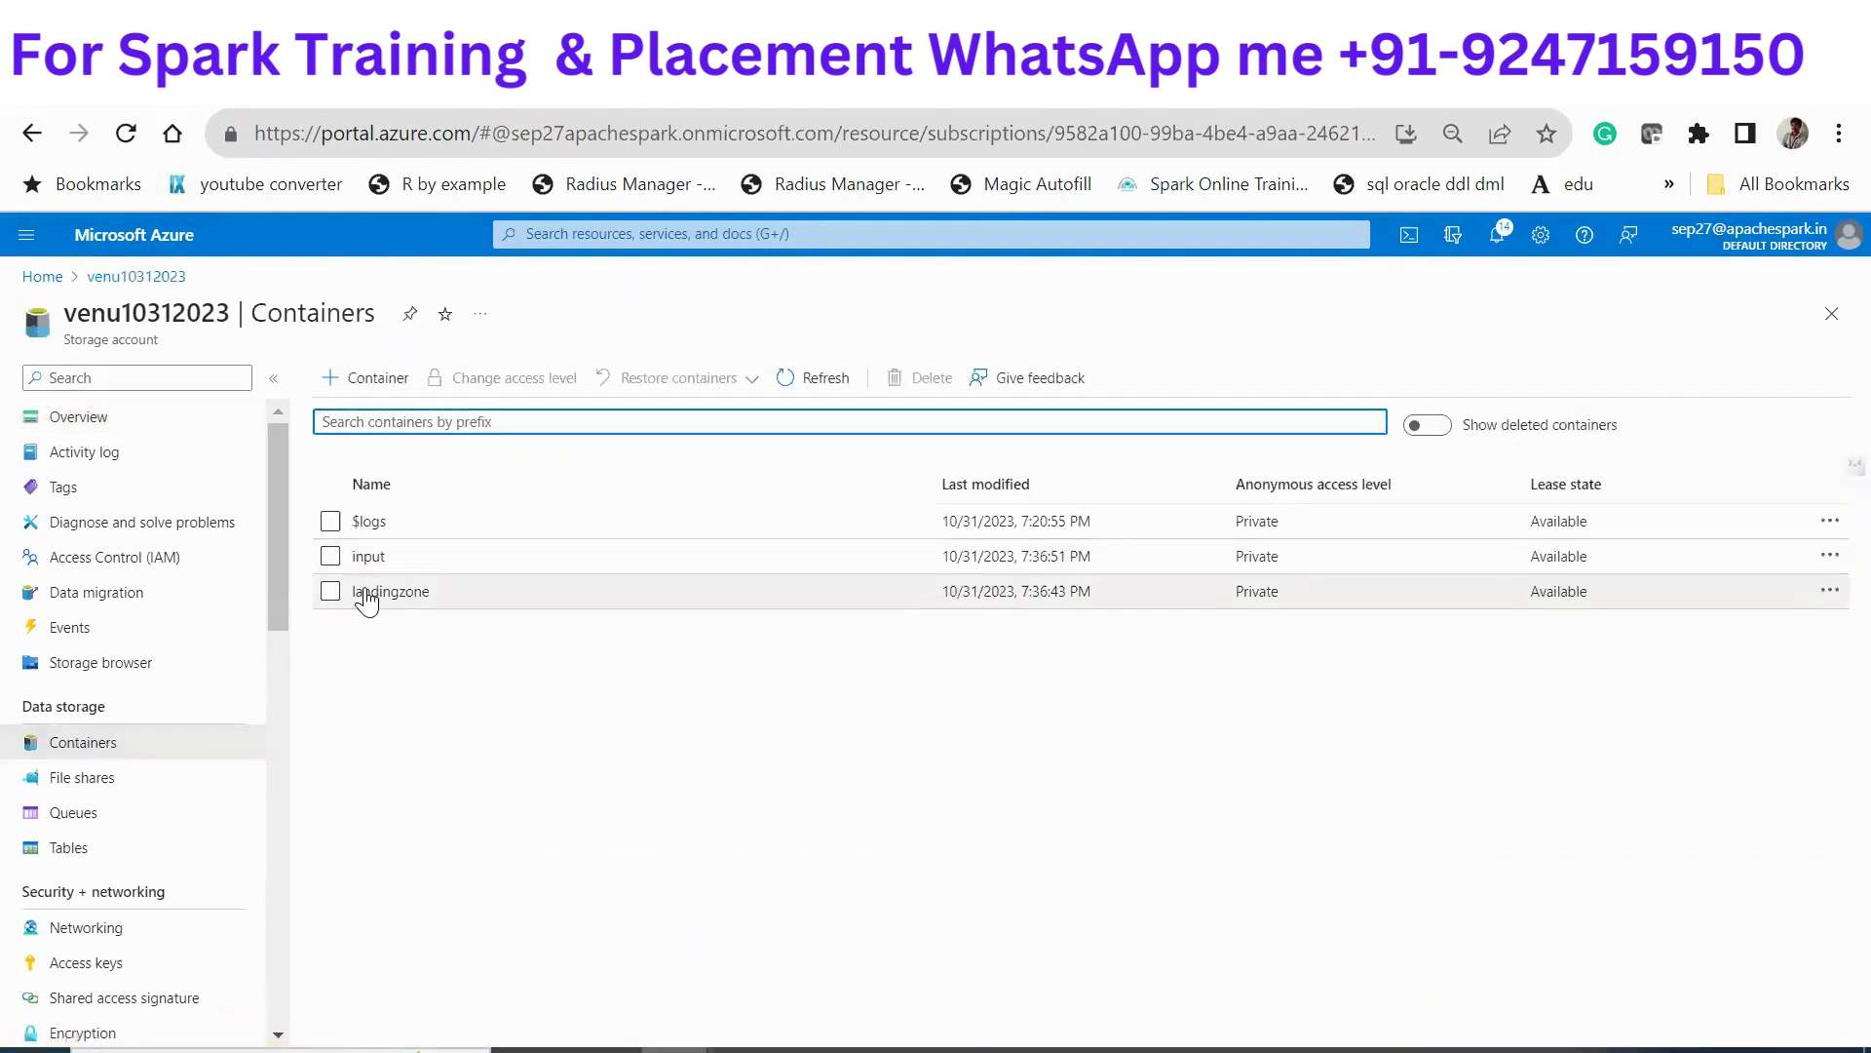
left_click(371, 596)
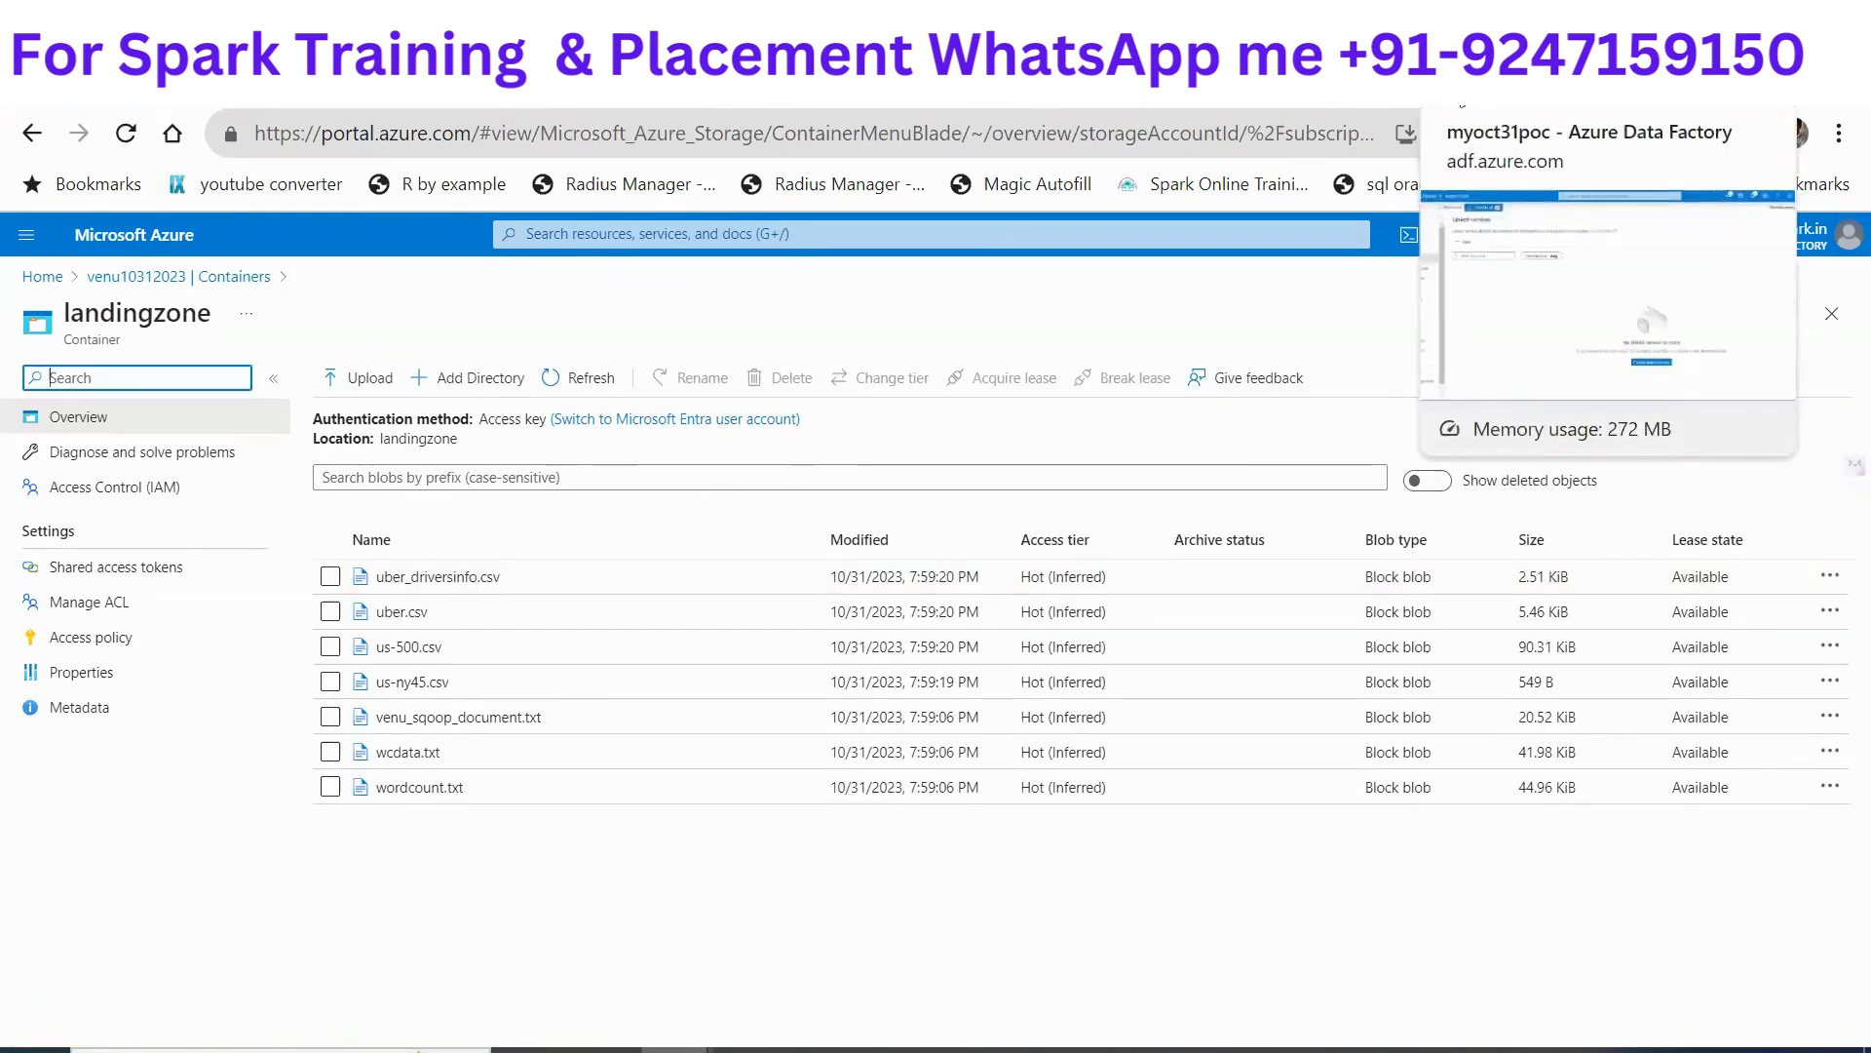
Switch to the myoct31poc Azure Data Factory and start a new linked service of type Azure Data Lake Storage Gen2
left_click(1462, 97)
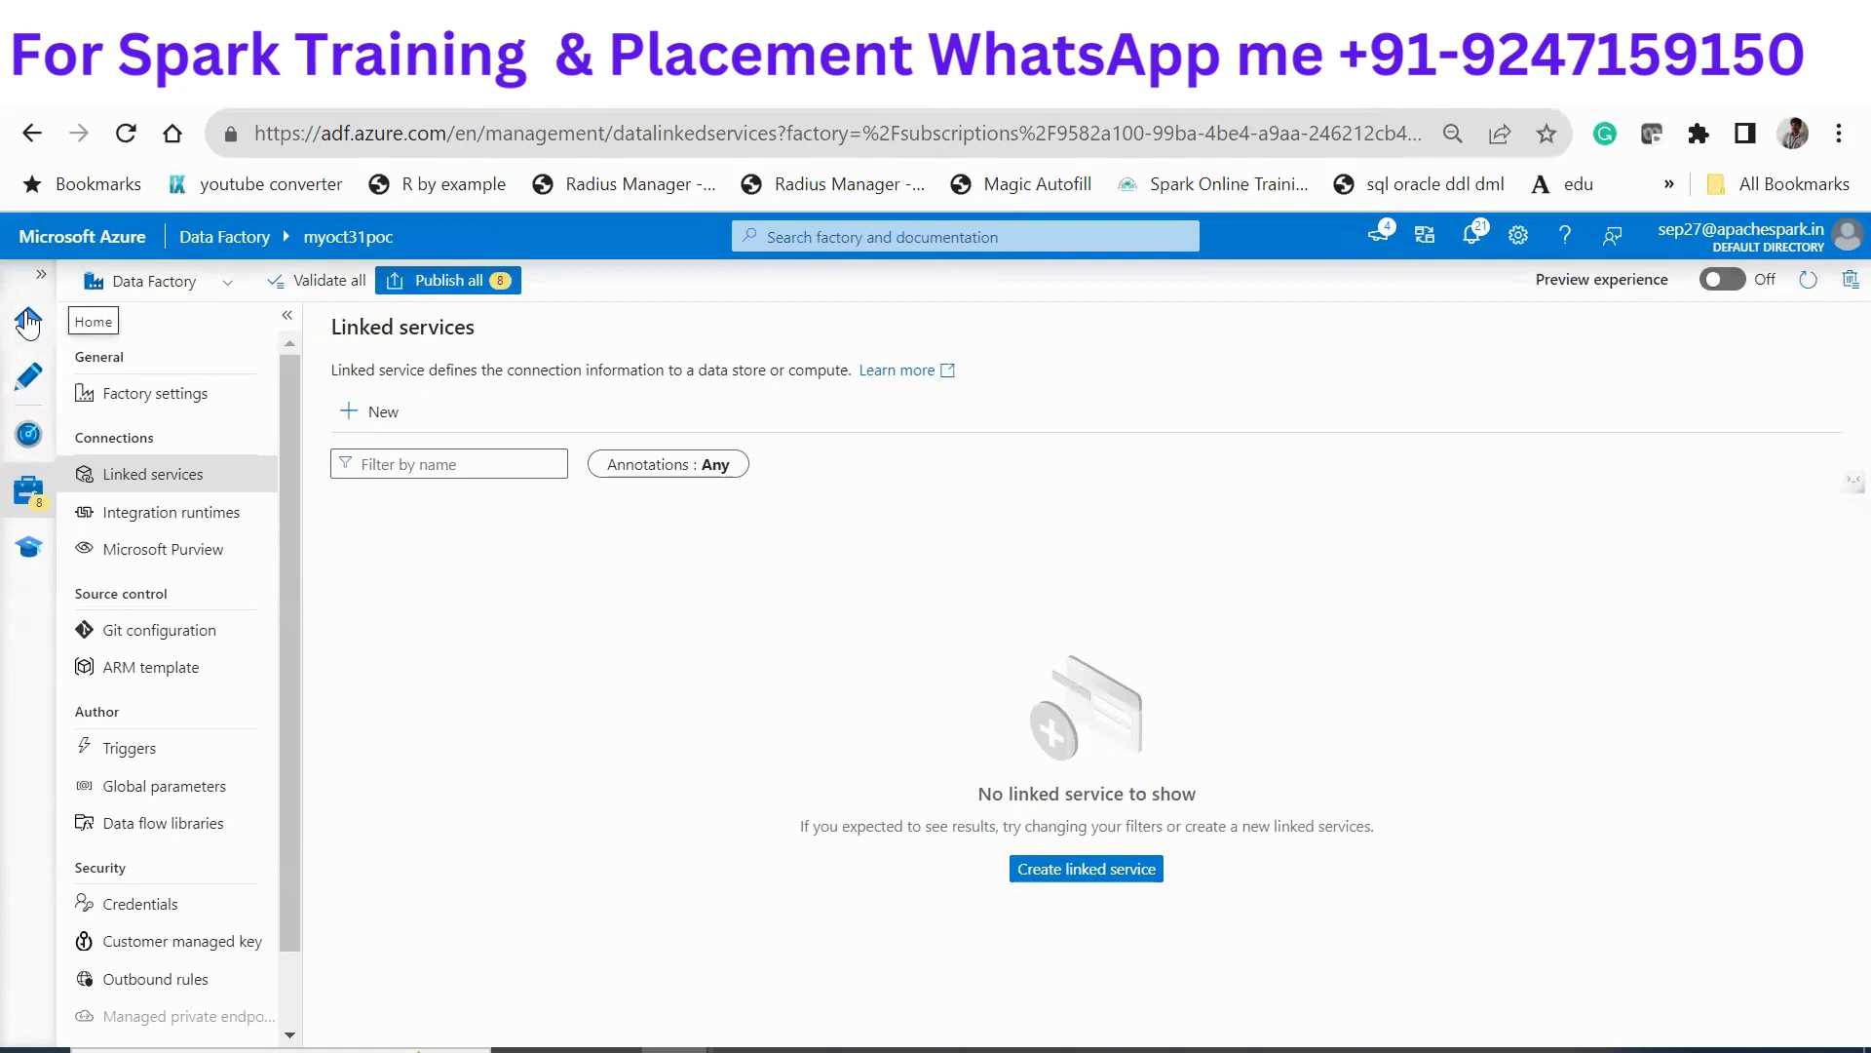
left_click(26, 388)
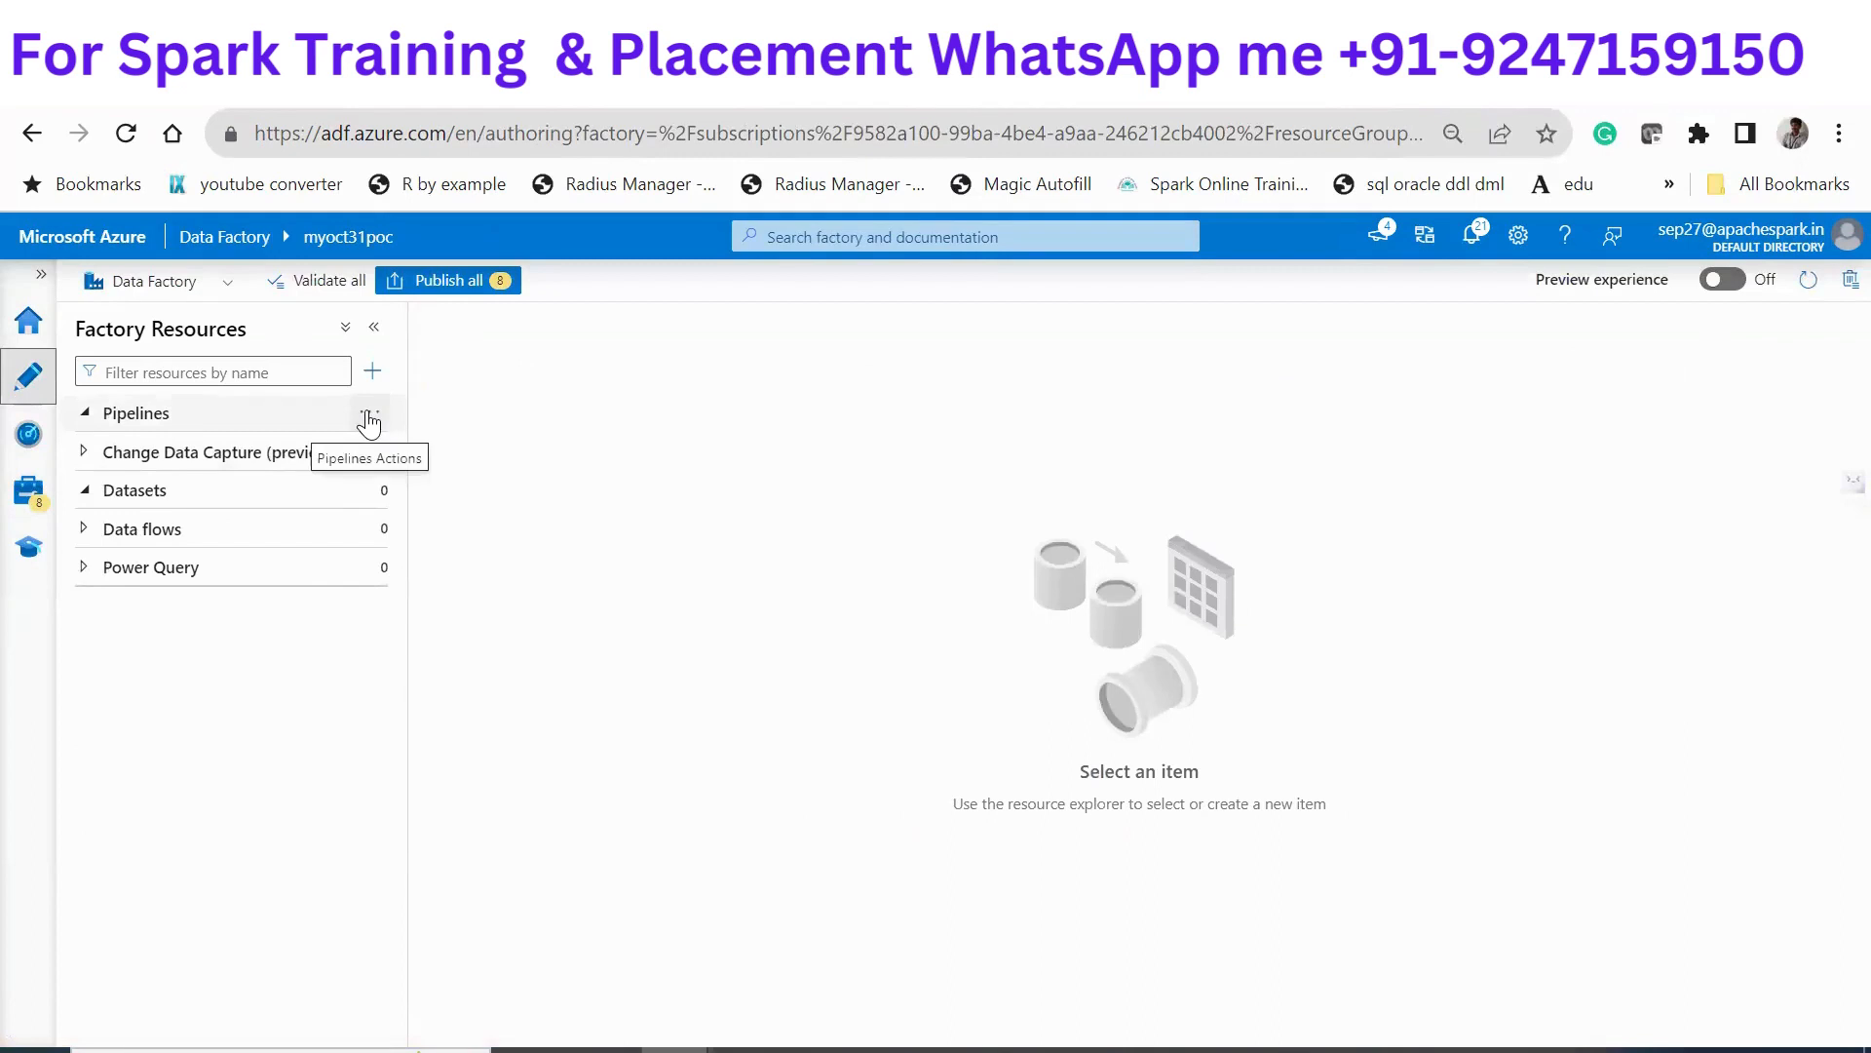
left_click(29, 495)
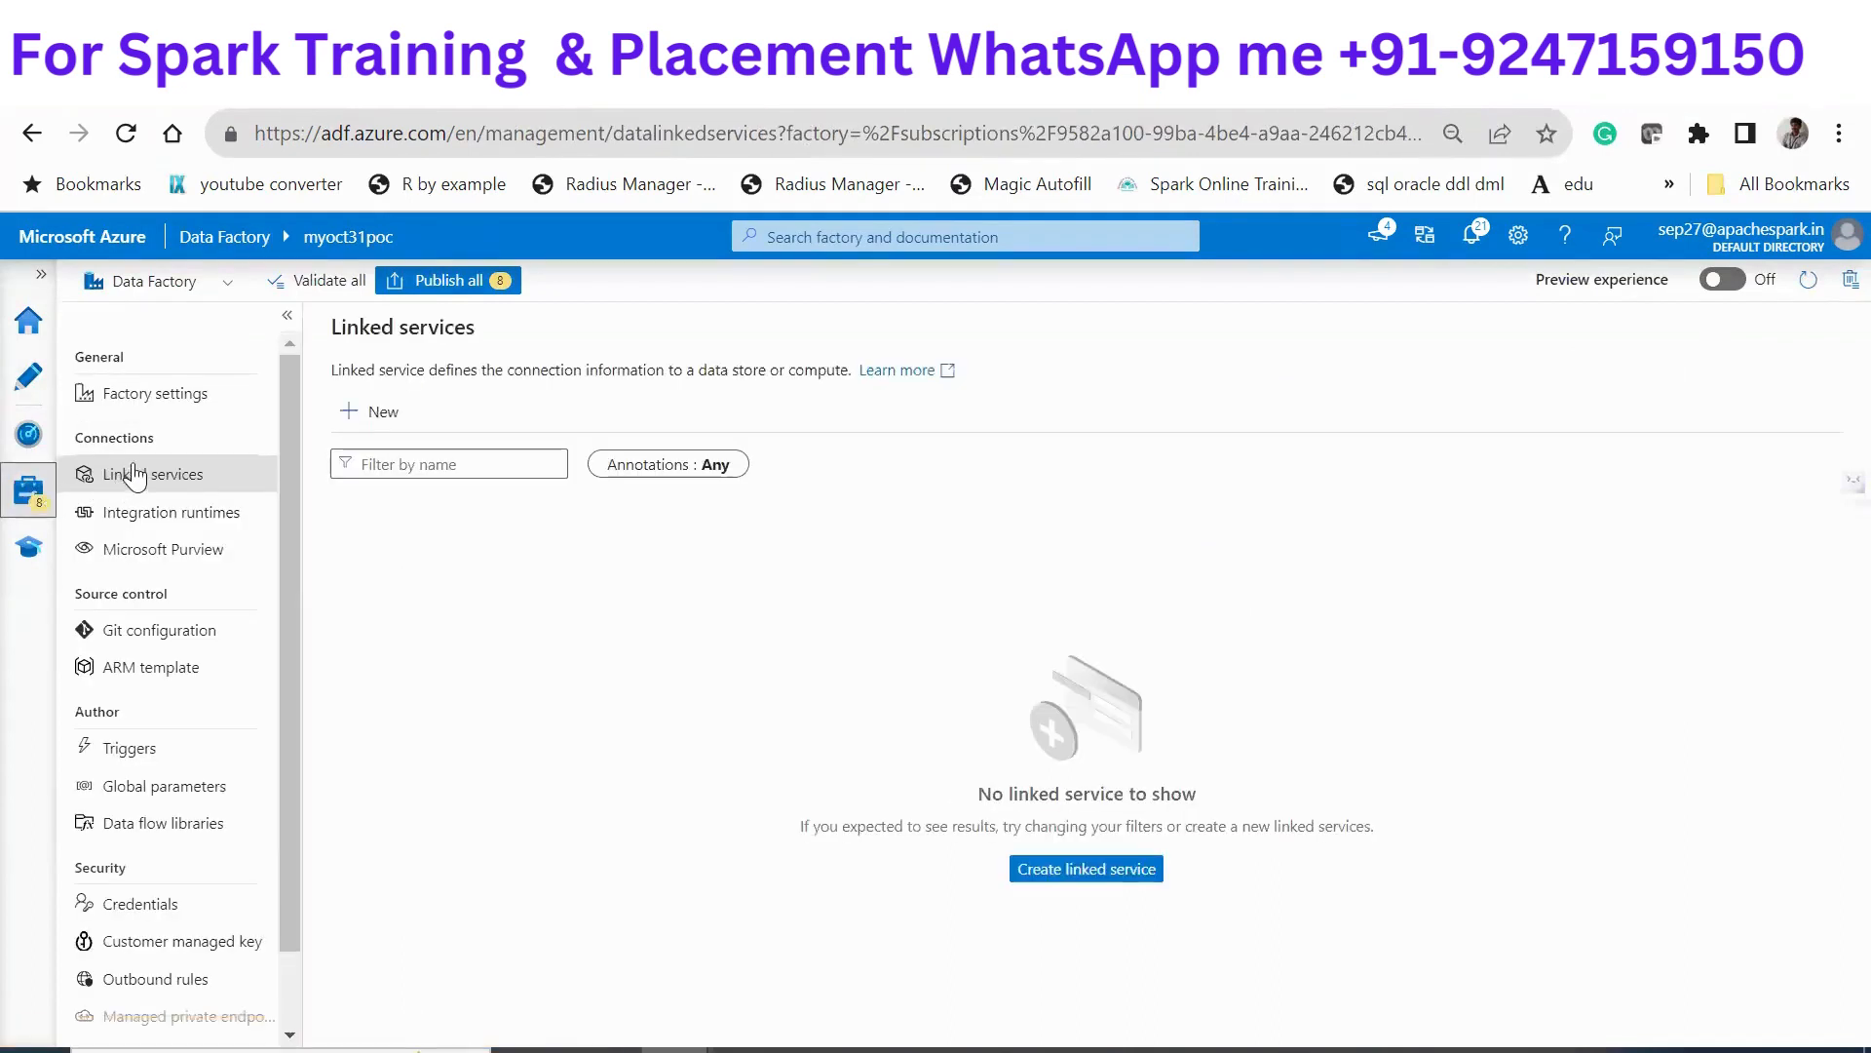
left_click(376, 413)
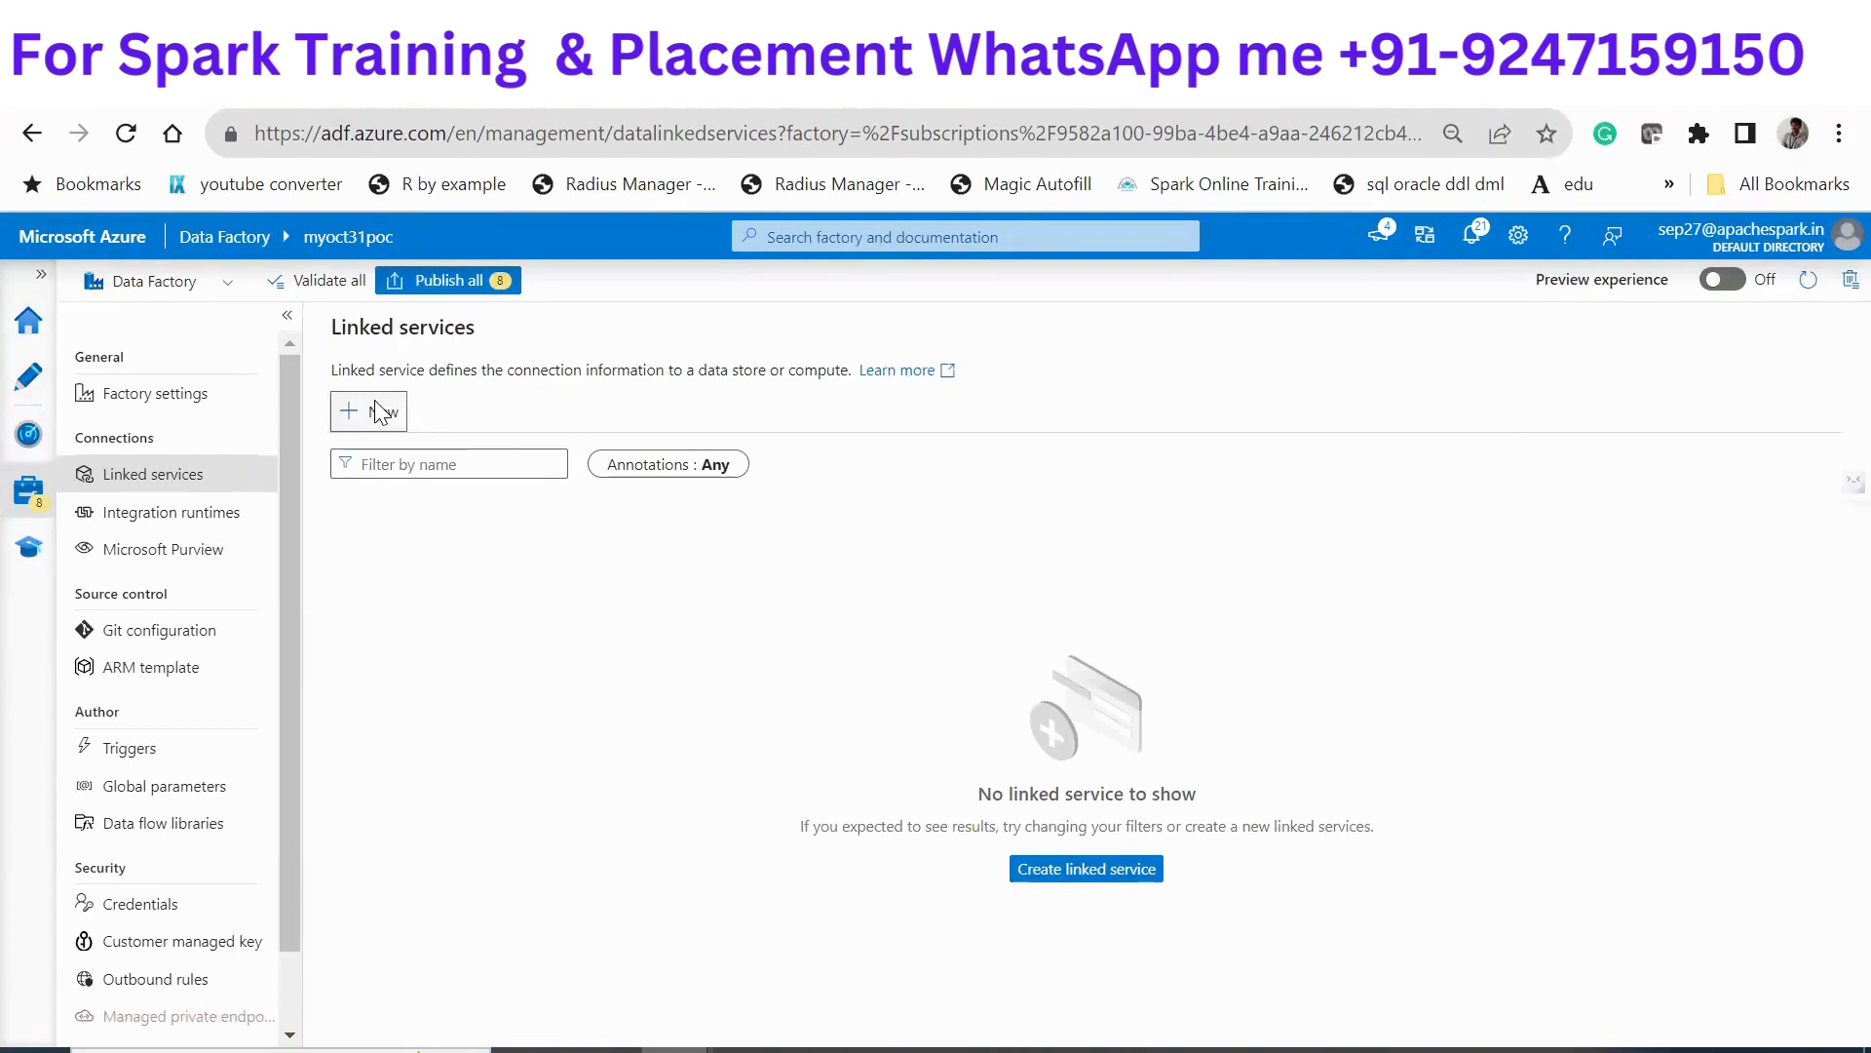
type("gen")
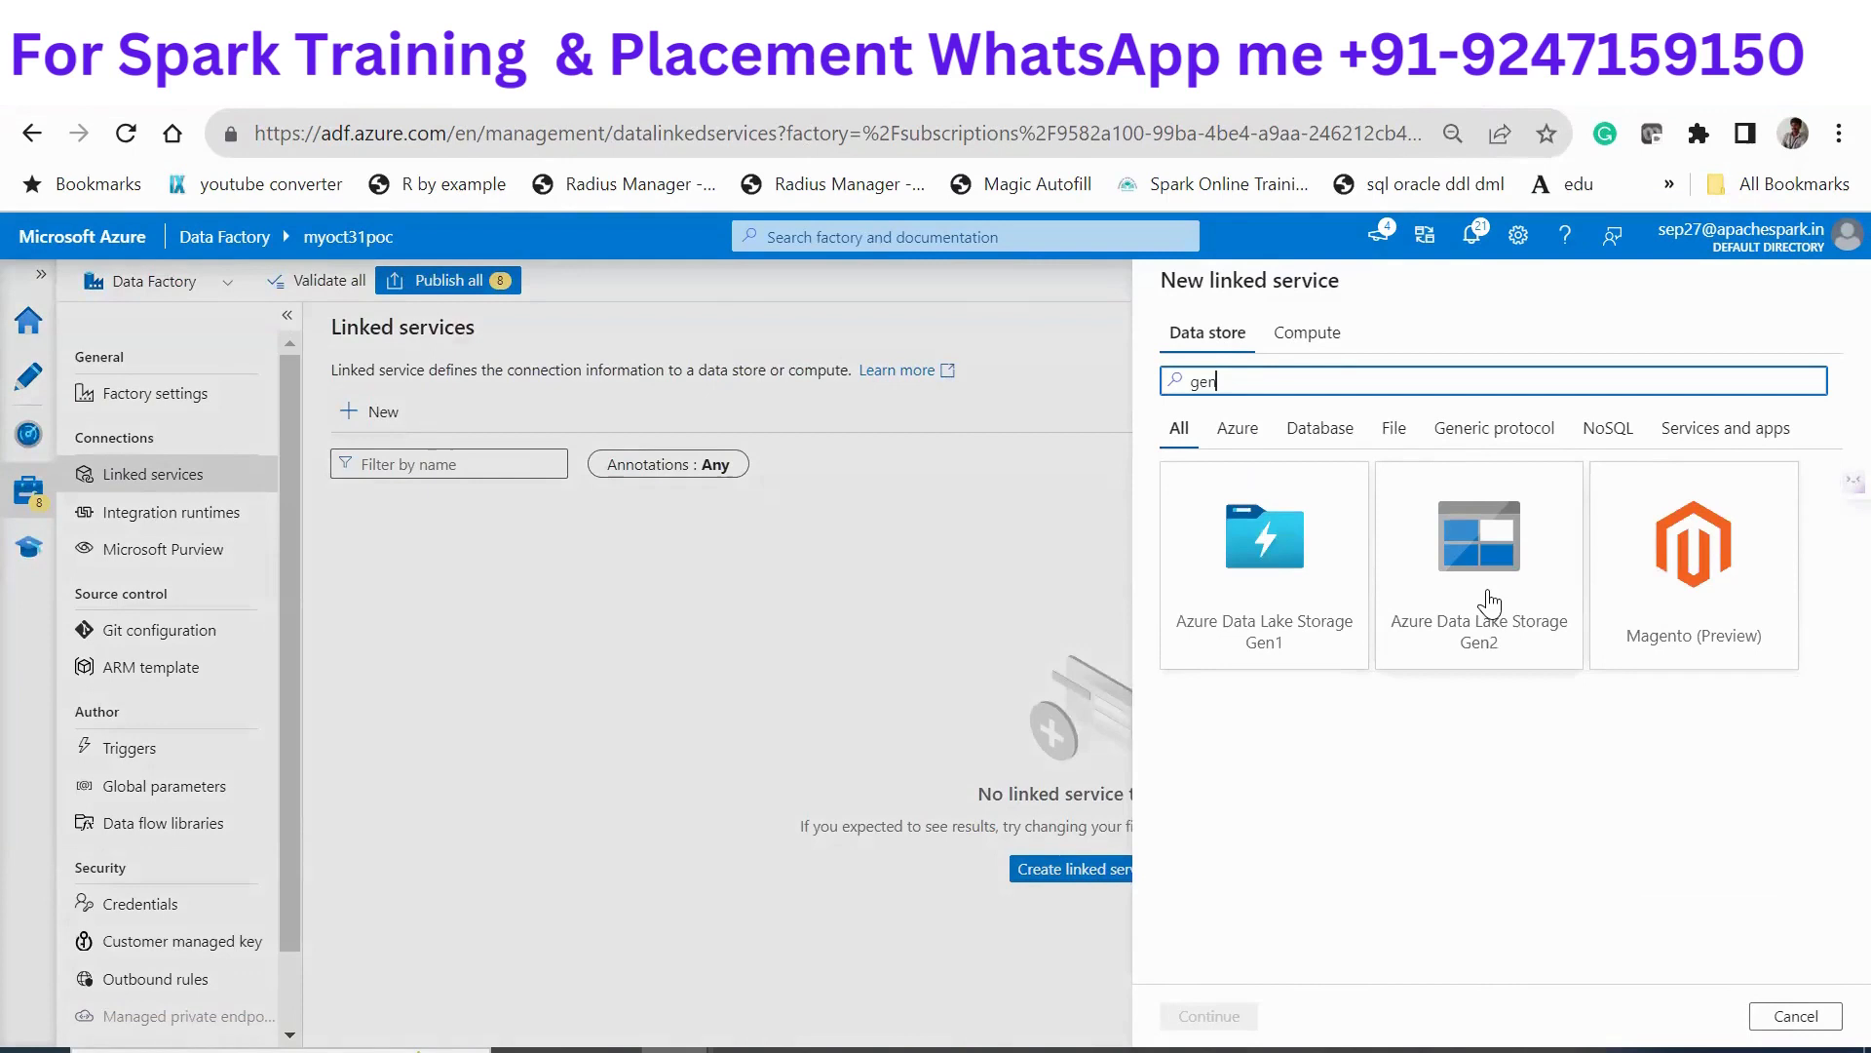
left_click(1490, 605)
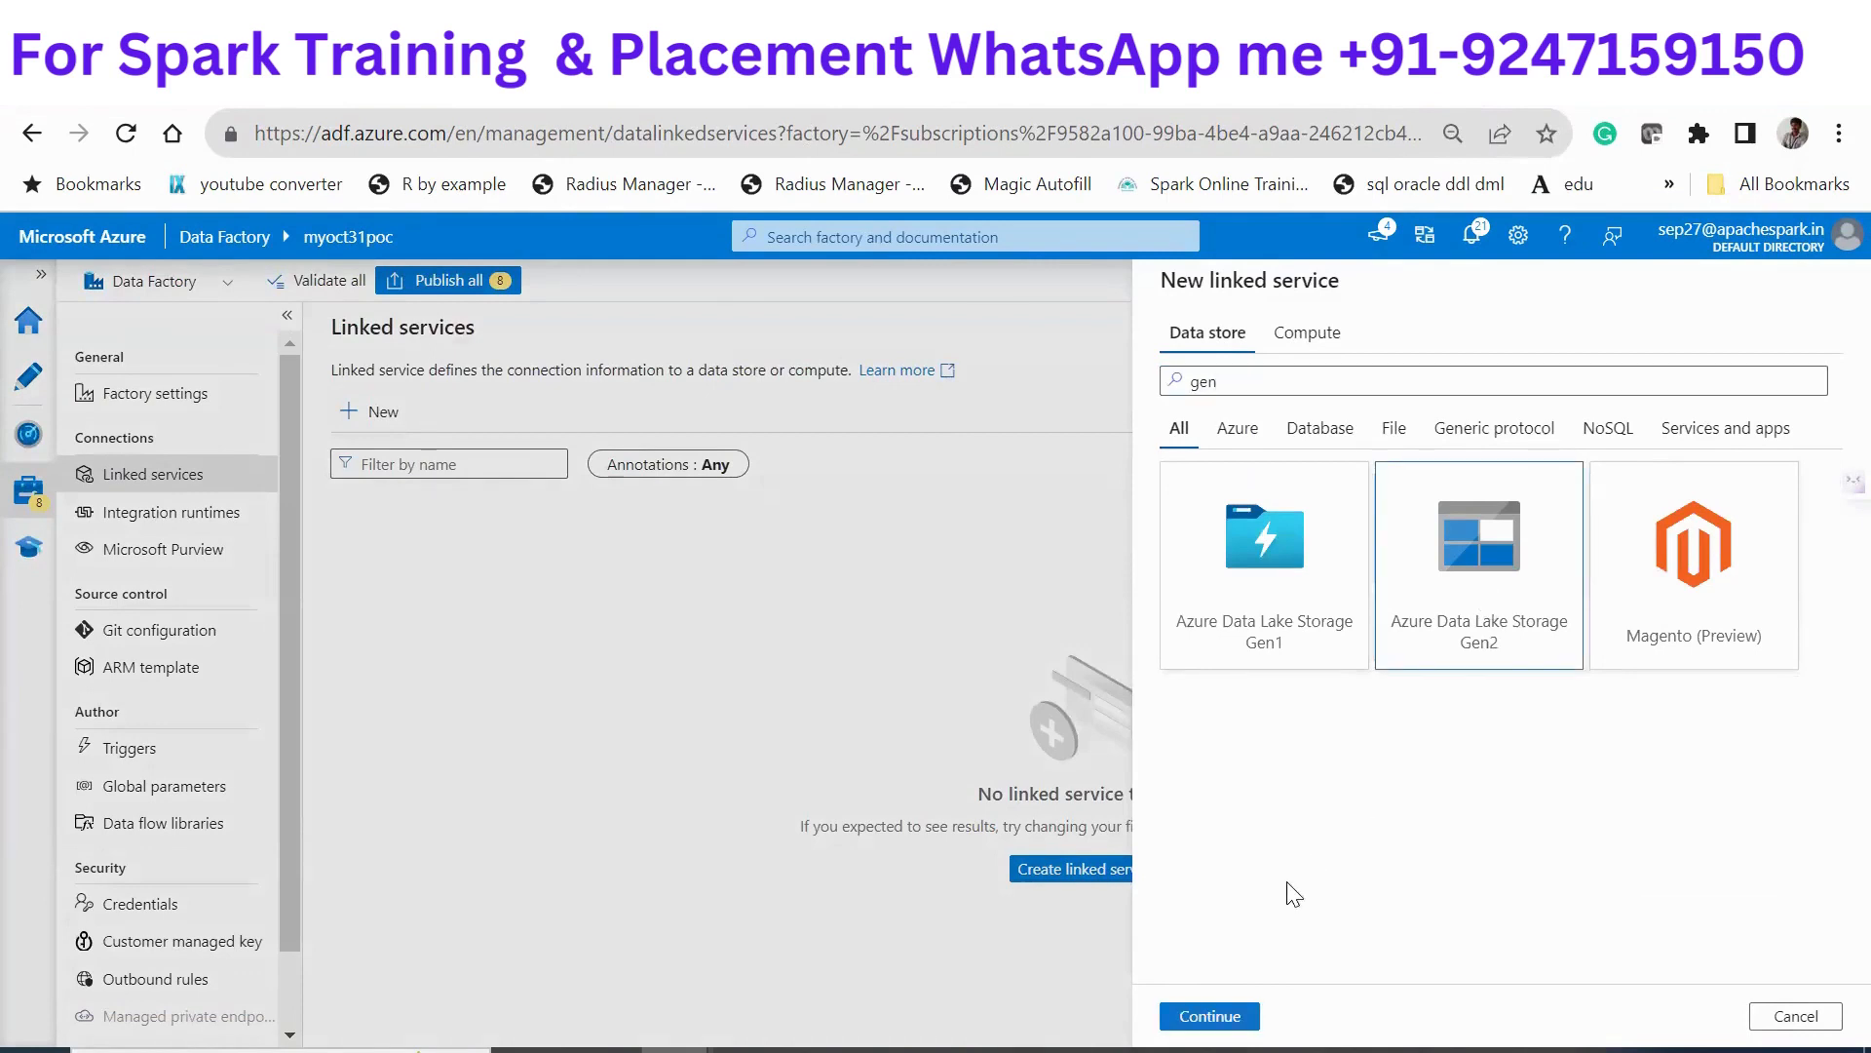
Name the new Data Lake Storage Gen2 linked service LS_source_venudata
key("ctrl+a")
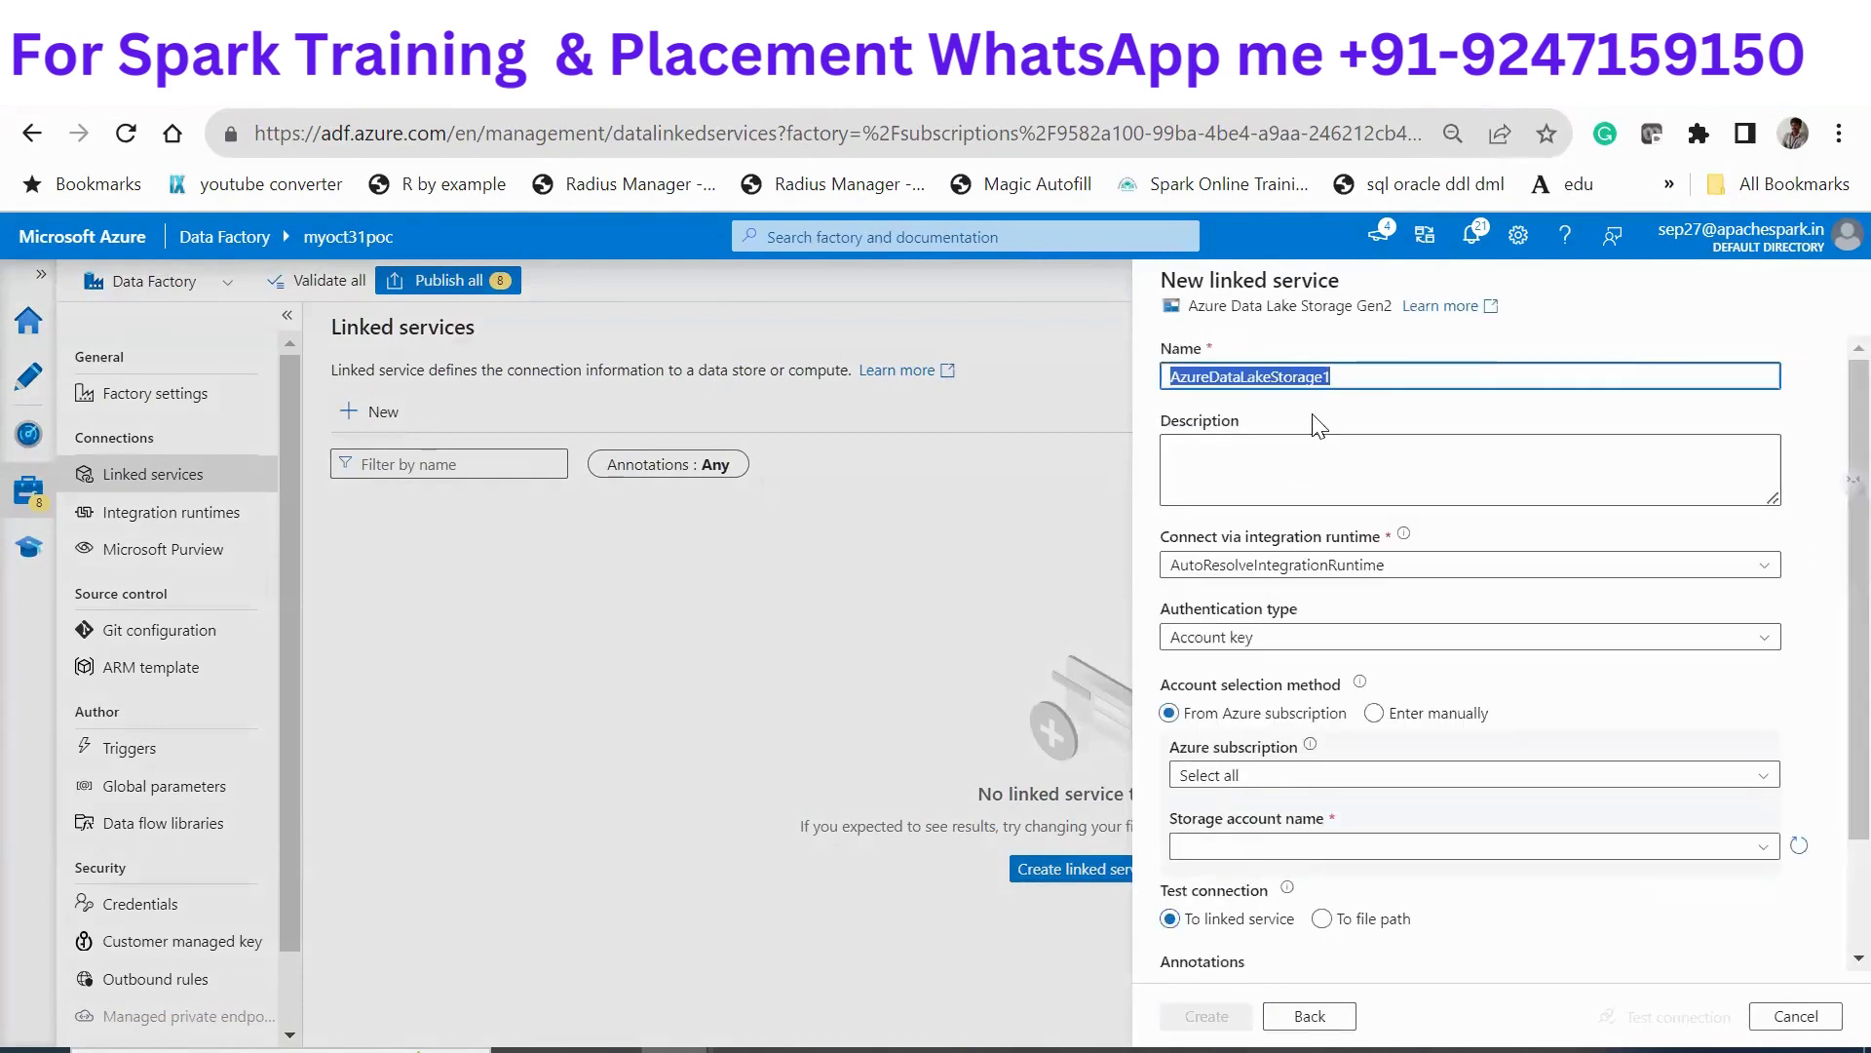
type("Sour")
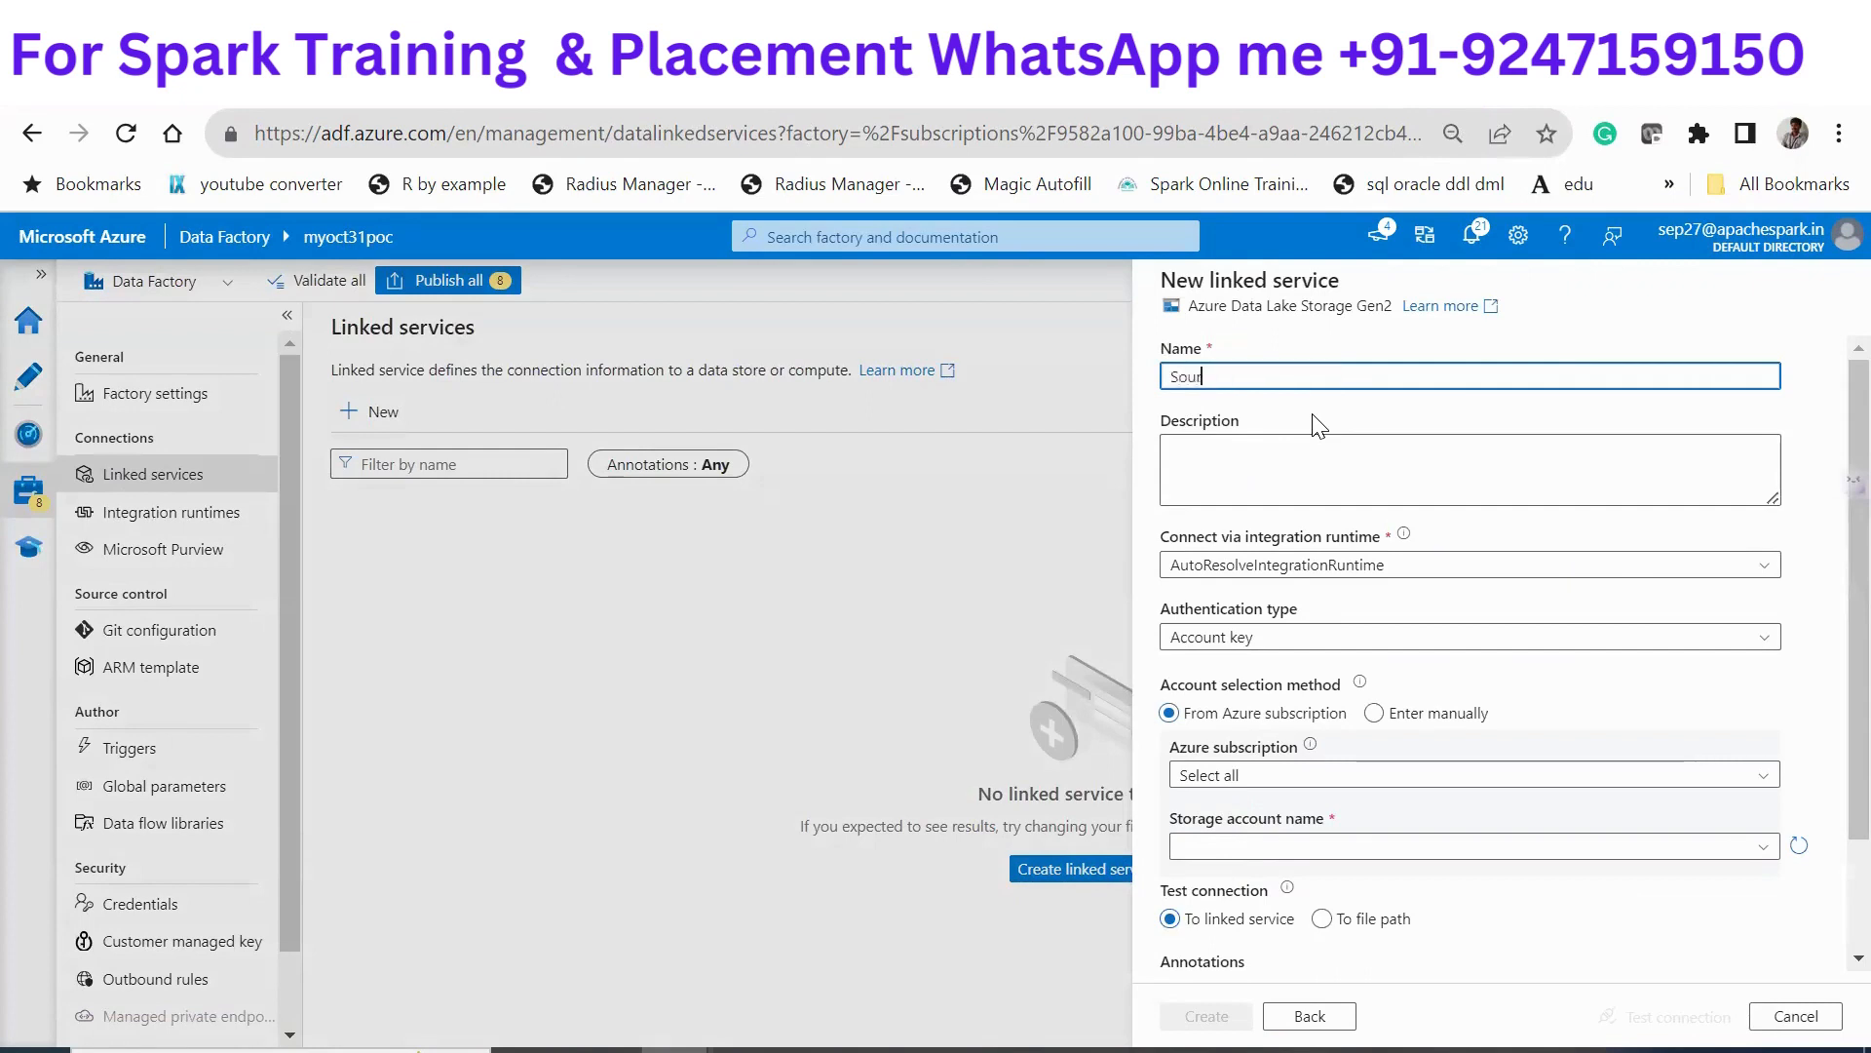
type("L")
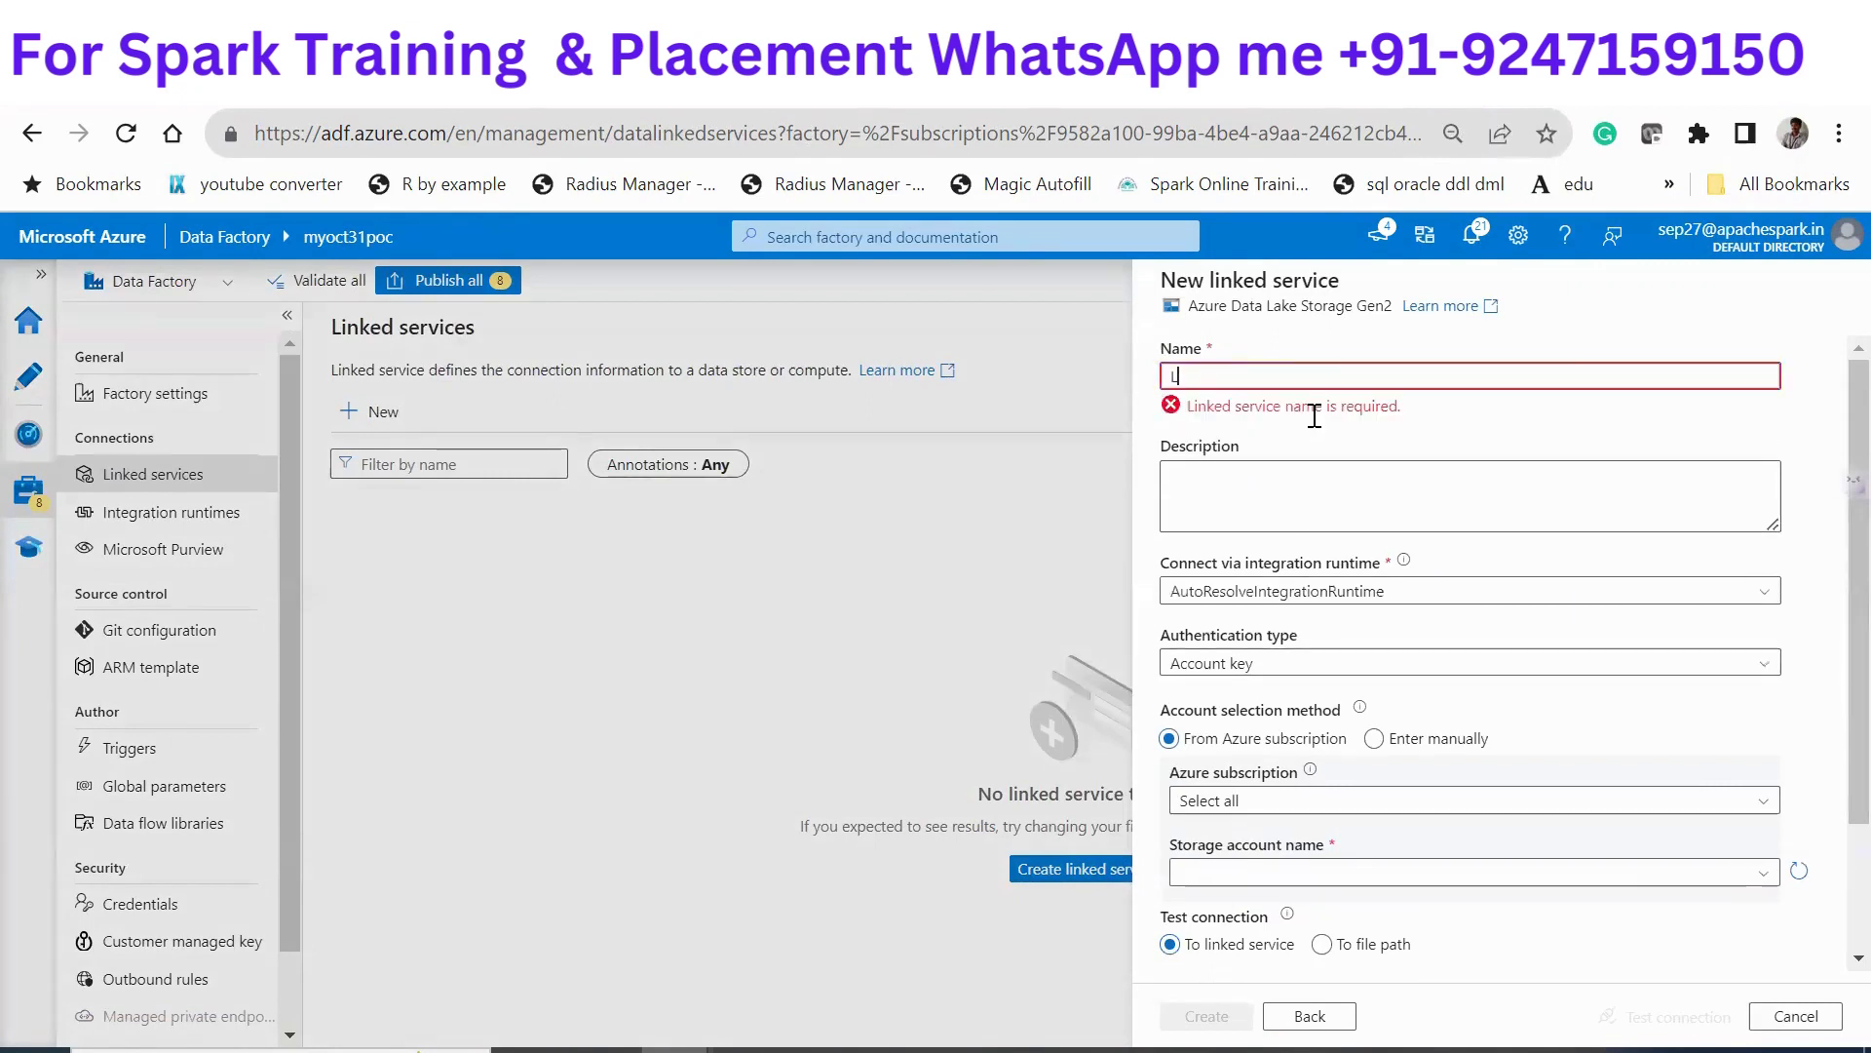
type("S_")
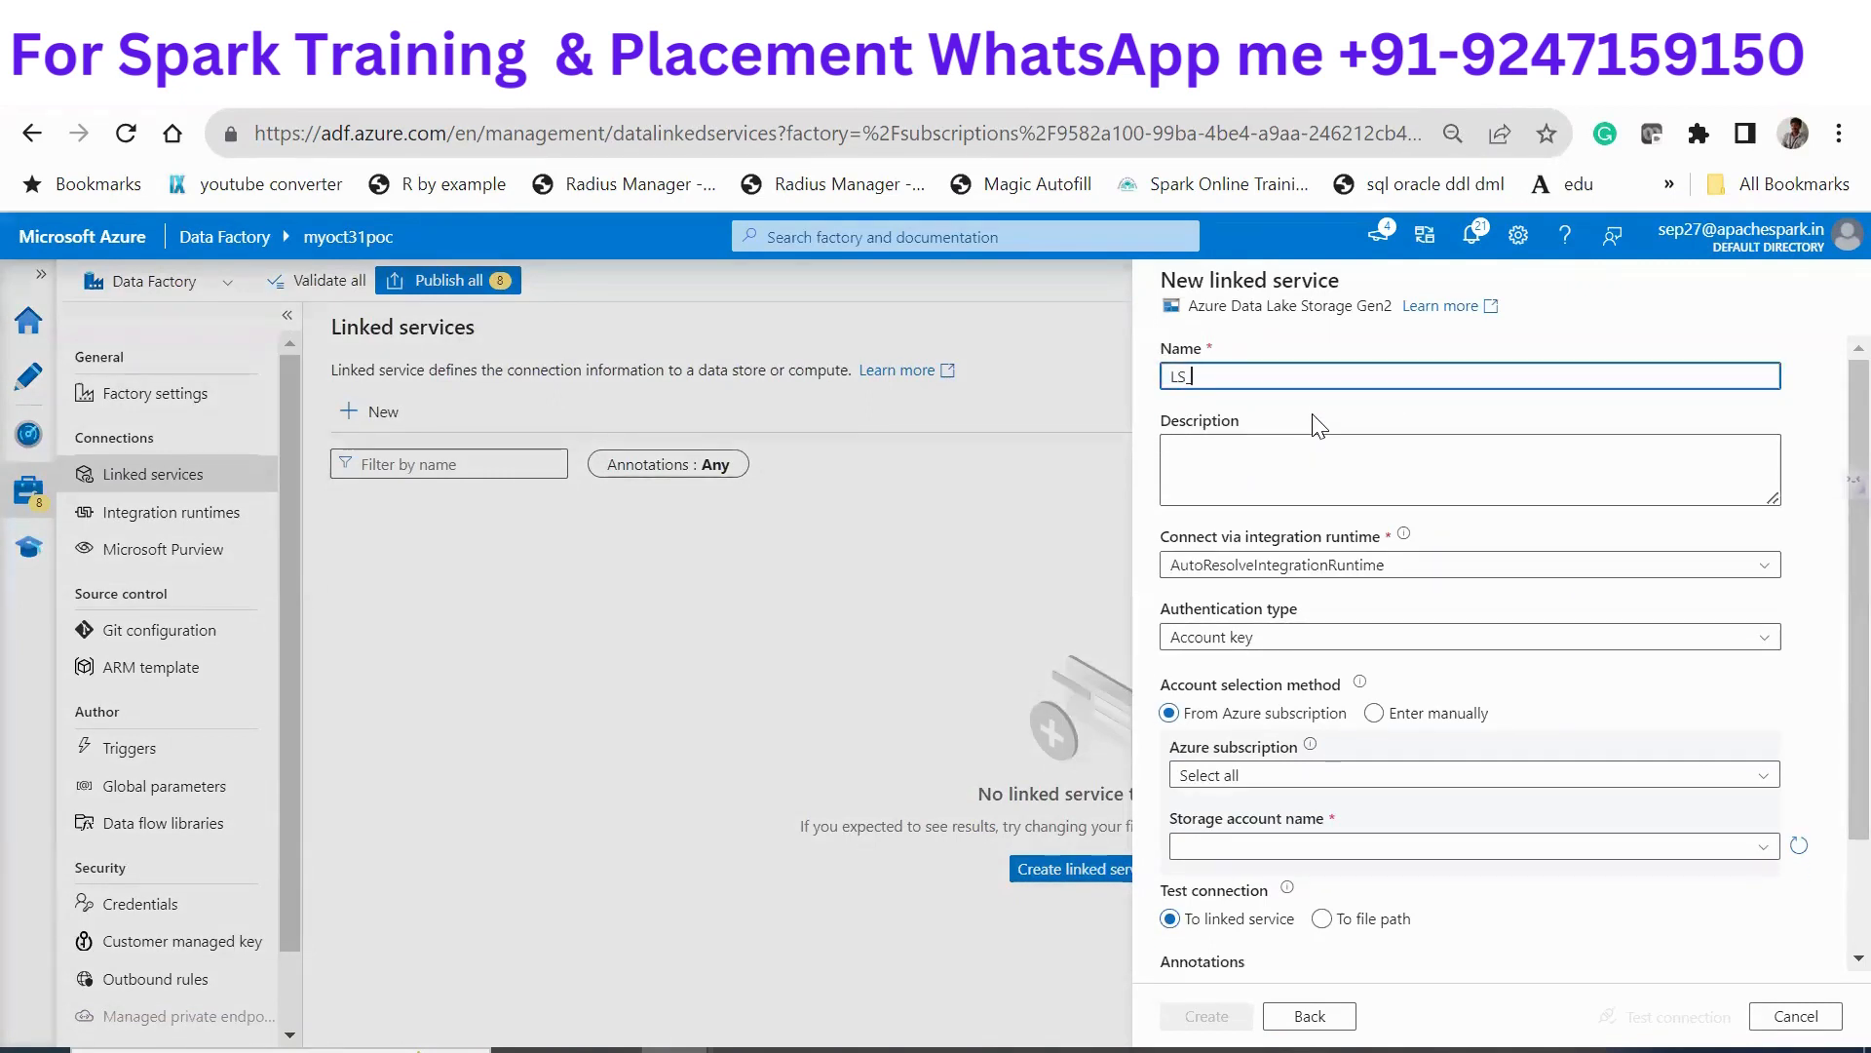
type("source_venudata")
Select venu10312023 as the source linked service's storage account and create the linked service
left_click(1238, 855)
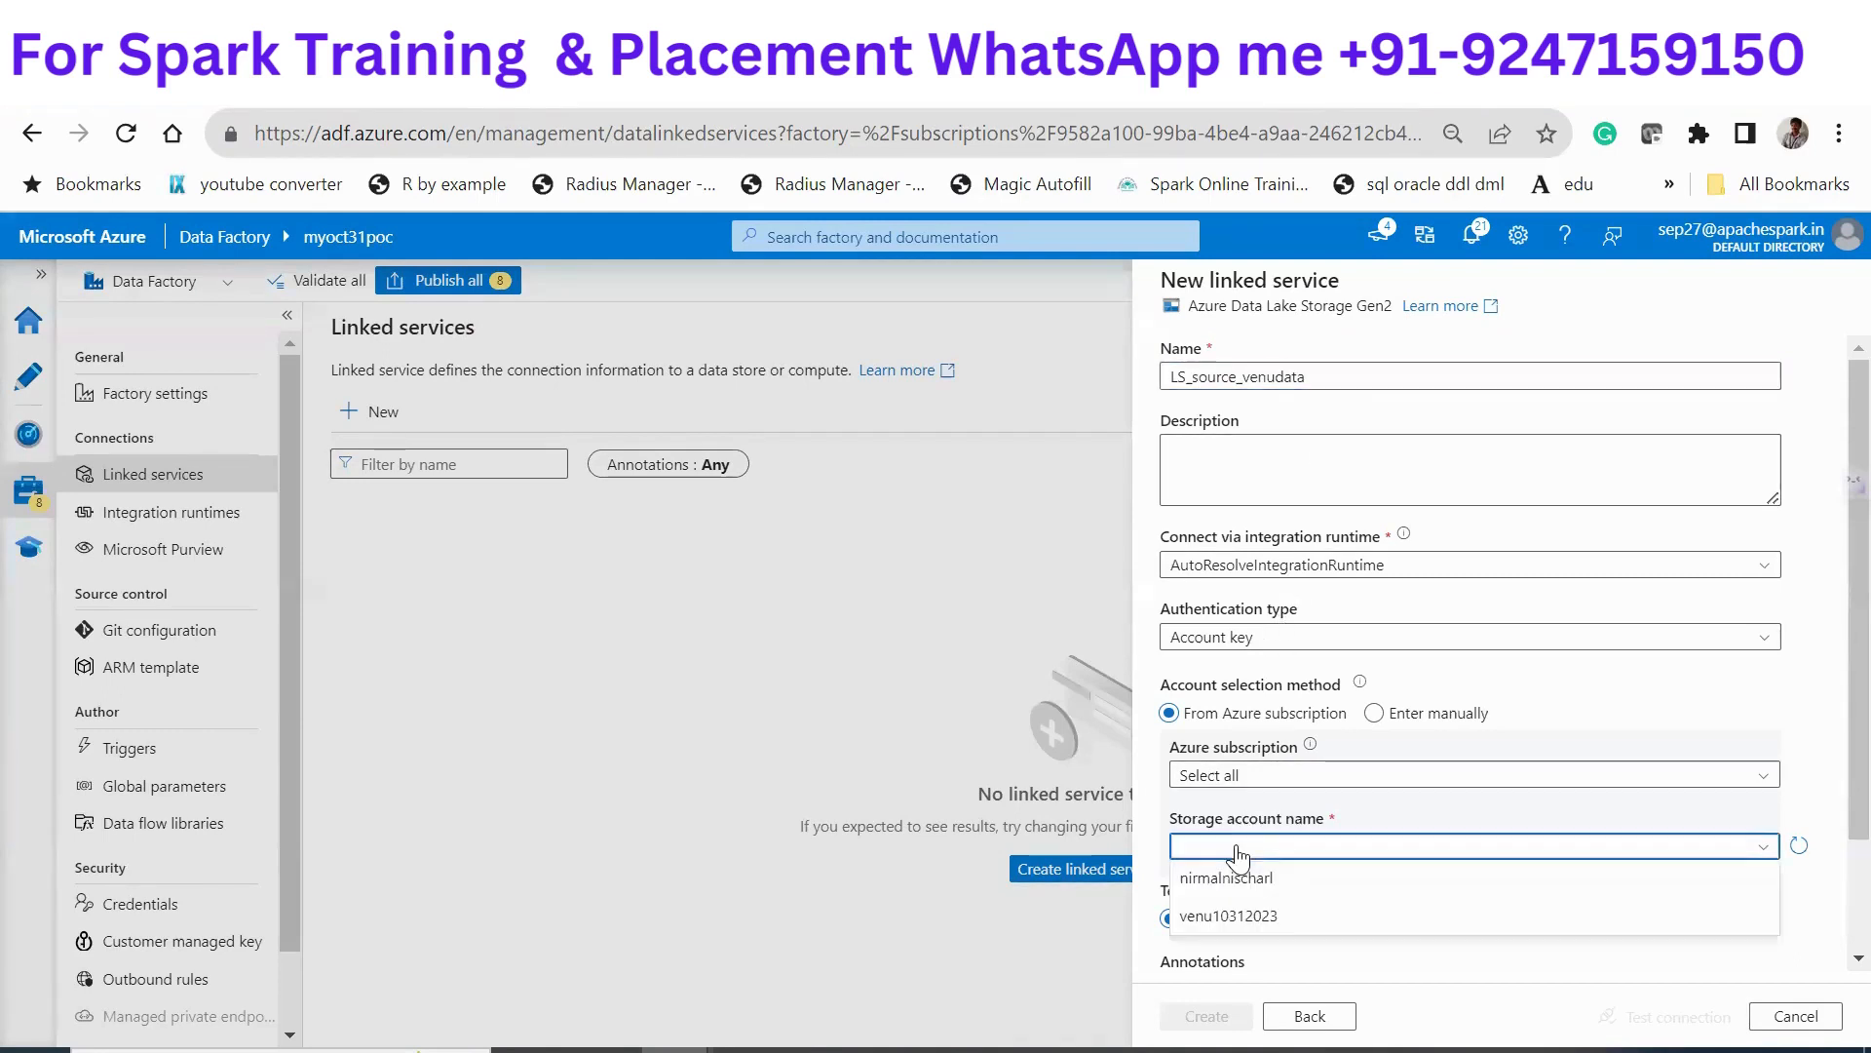
left_click(1191, 911)
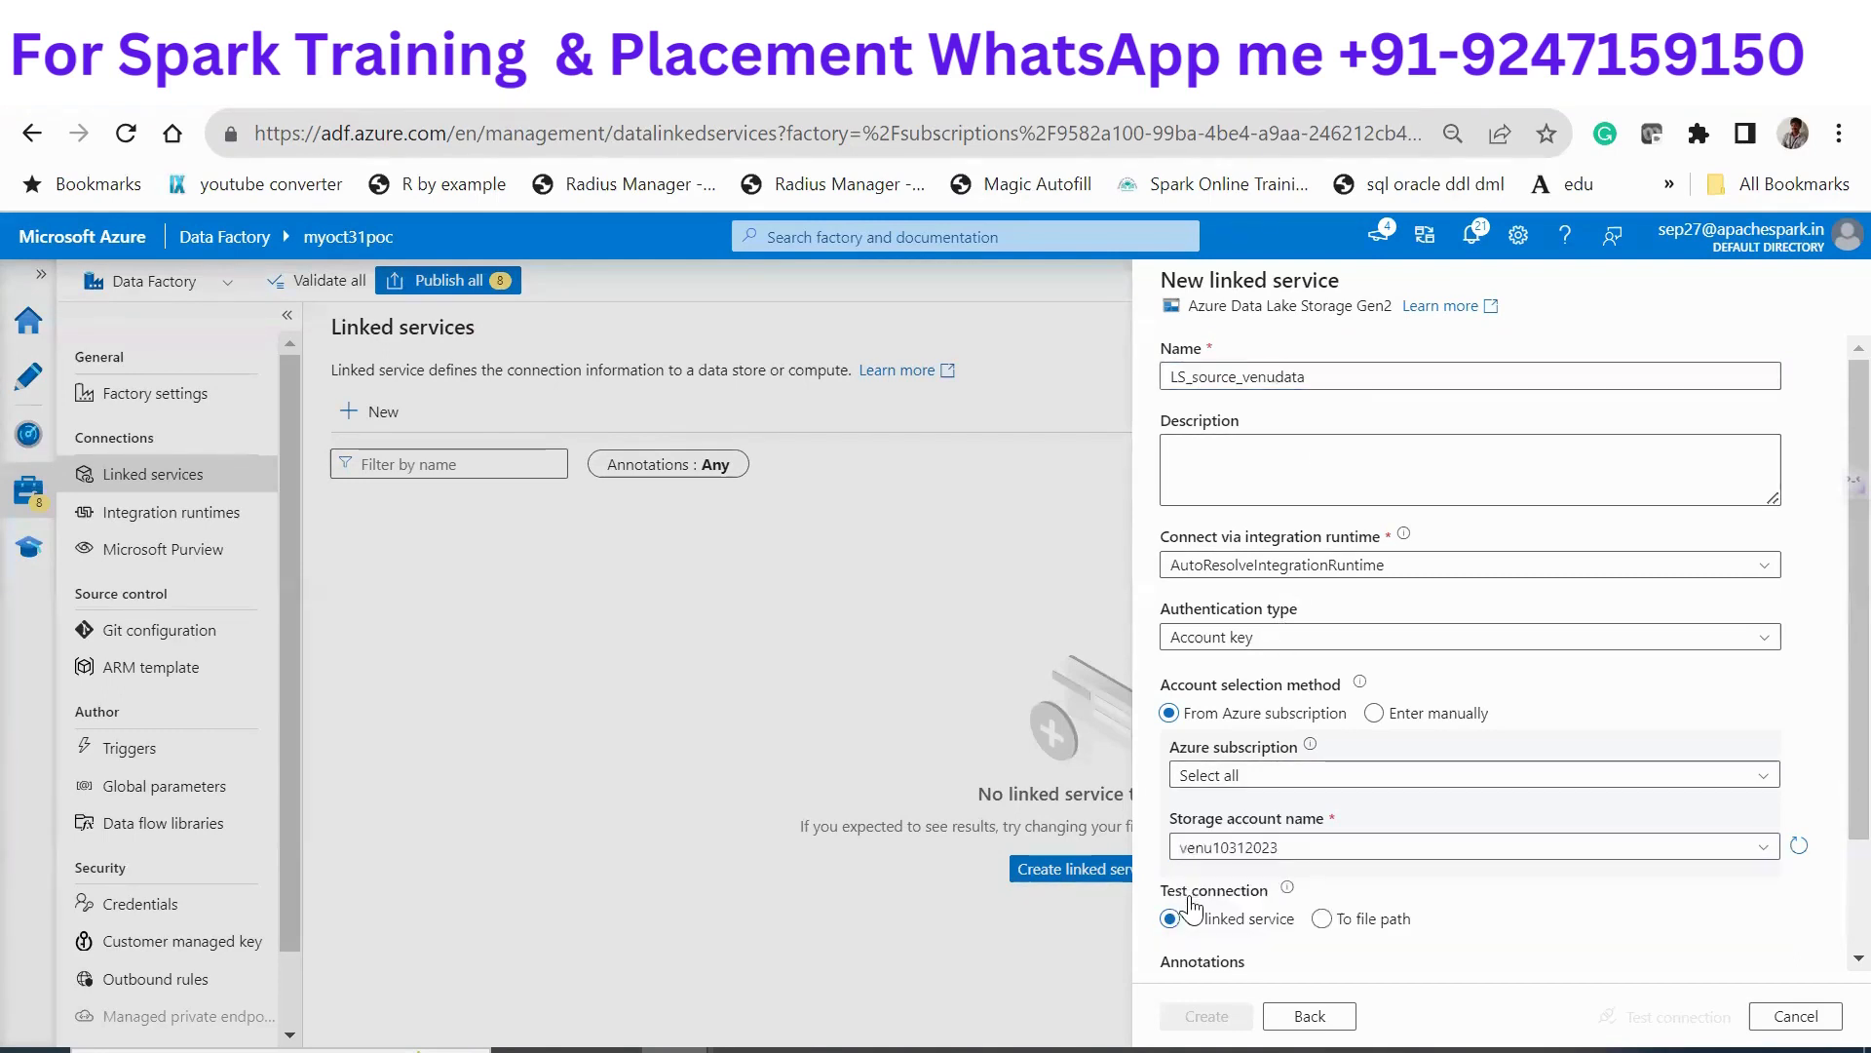
left_click(1799, 849)
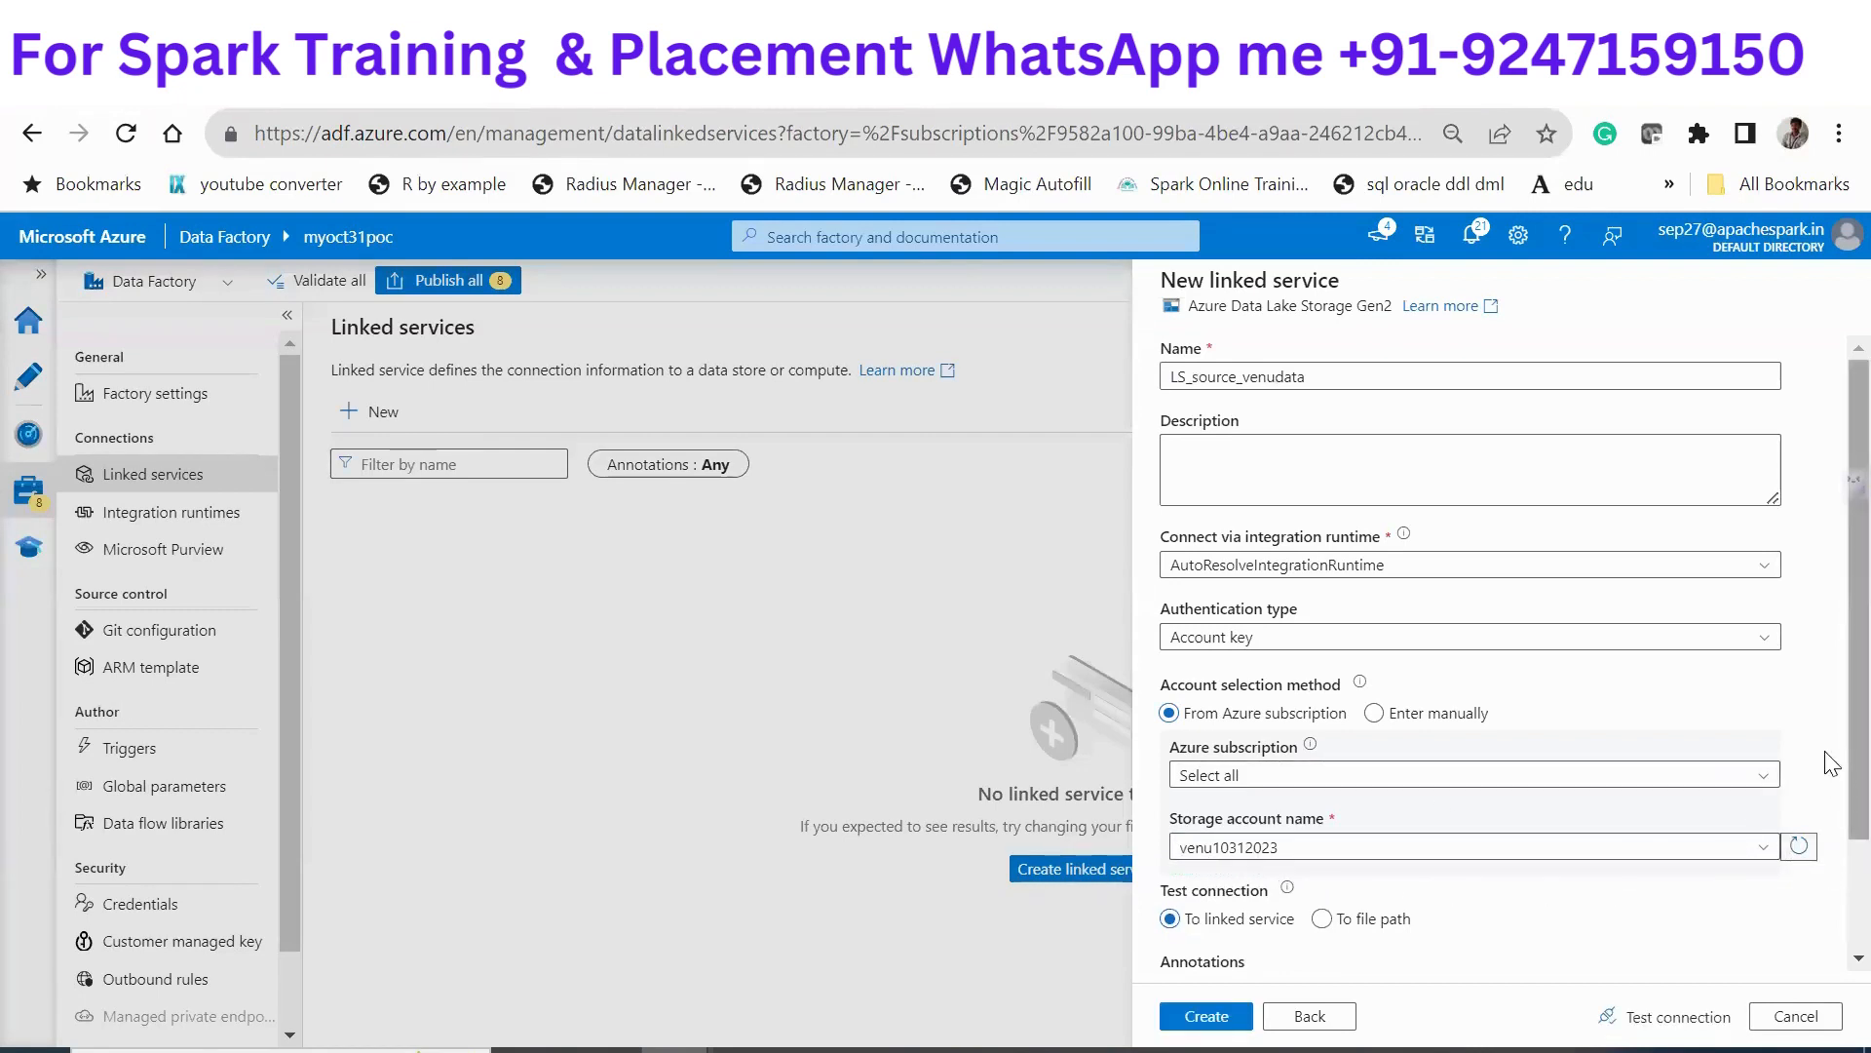
scroll(1828, 800, "down", 2)
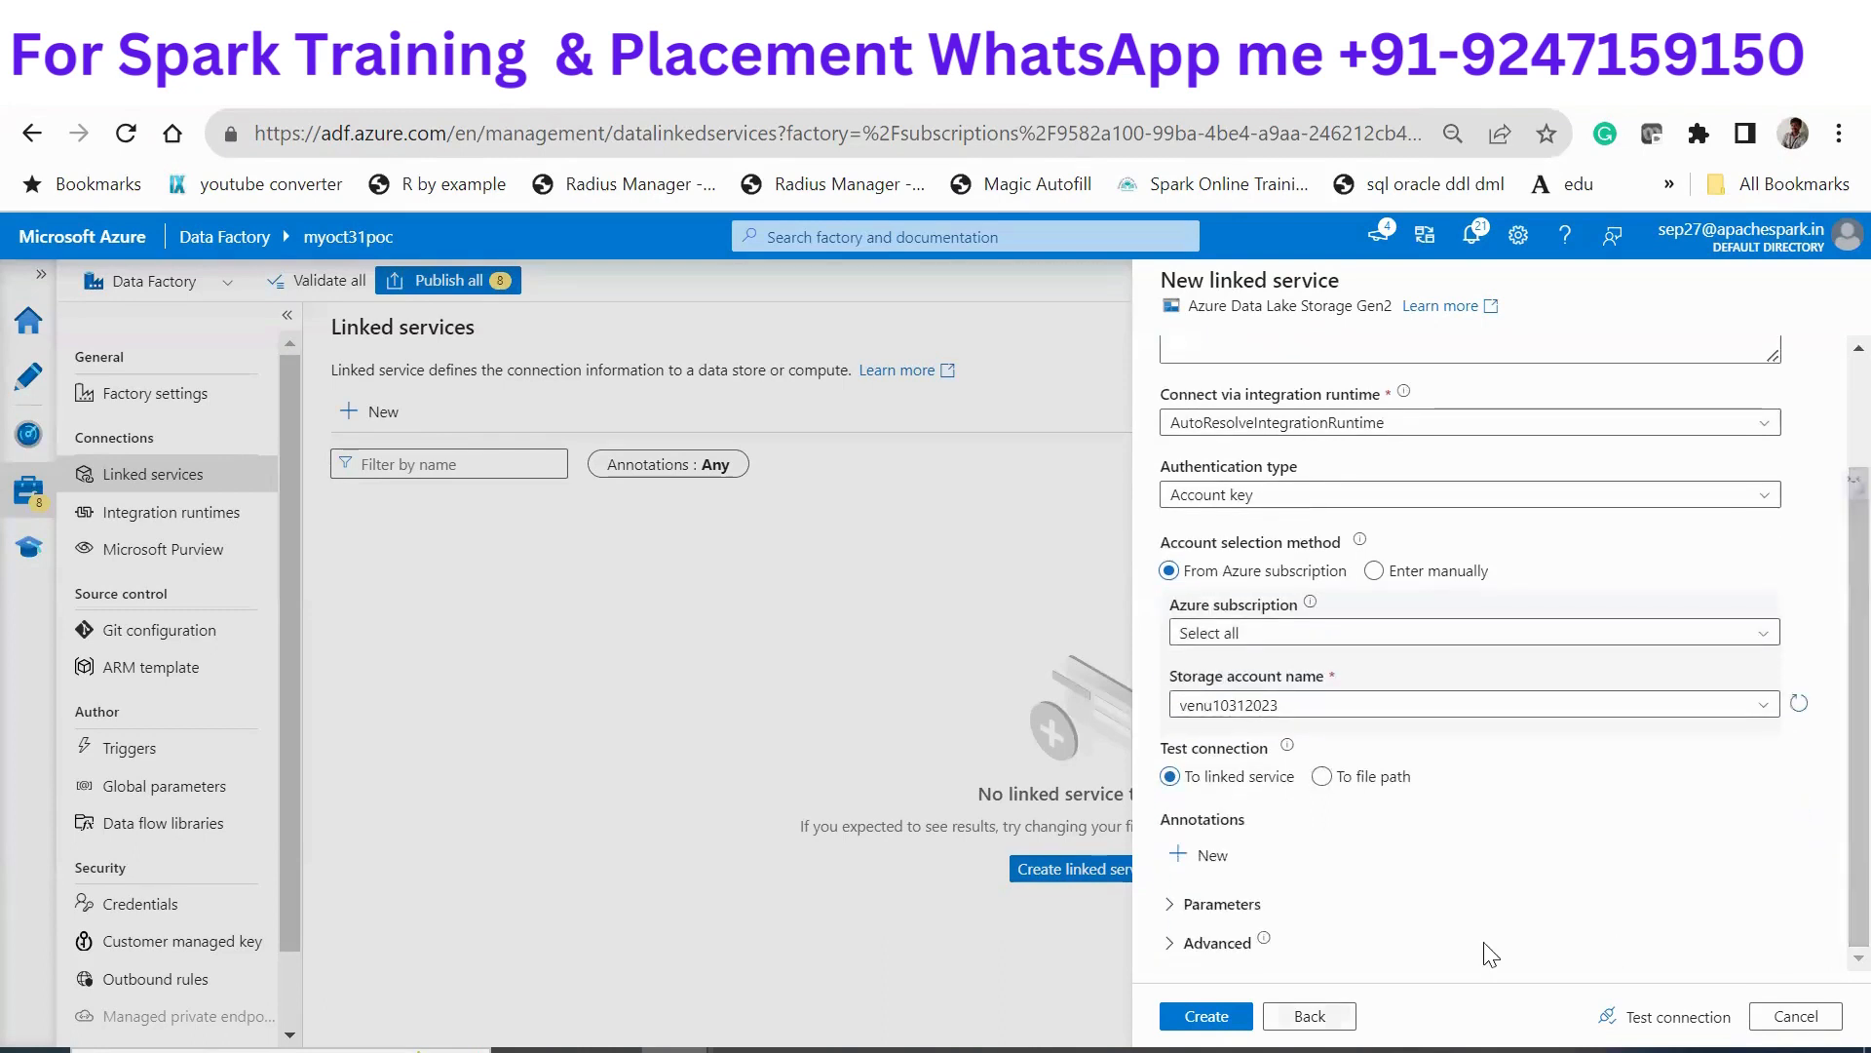
left_click(1191, 1023)
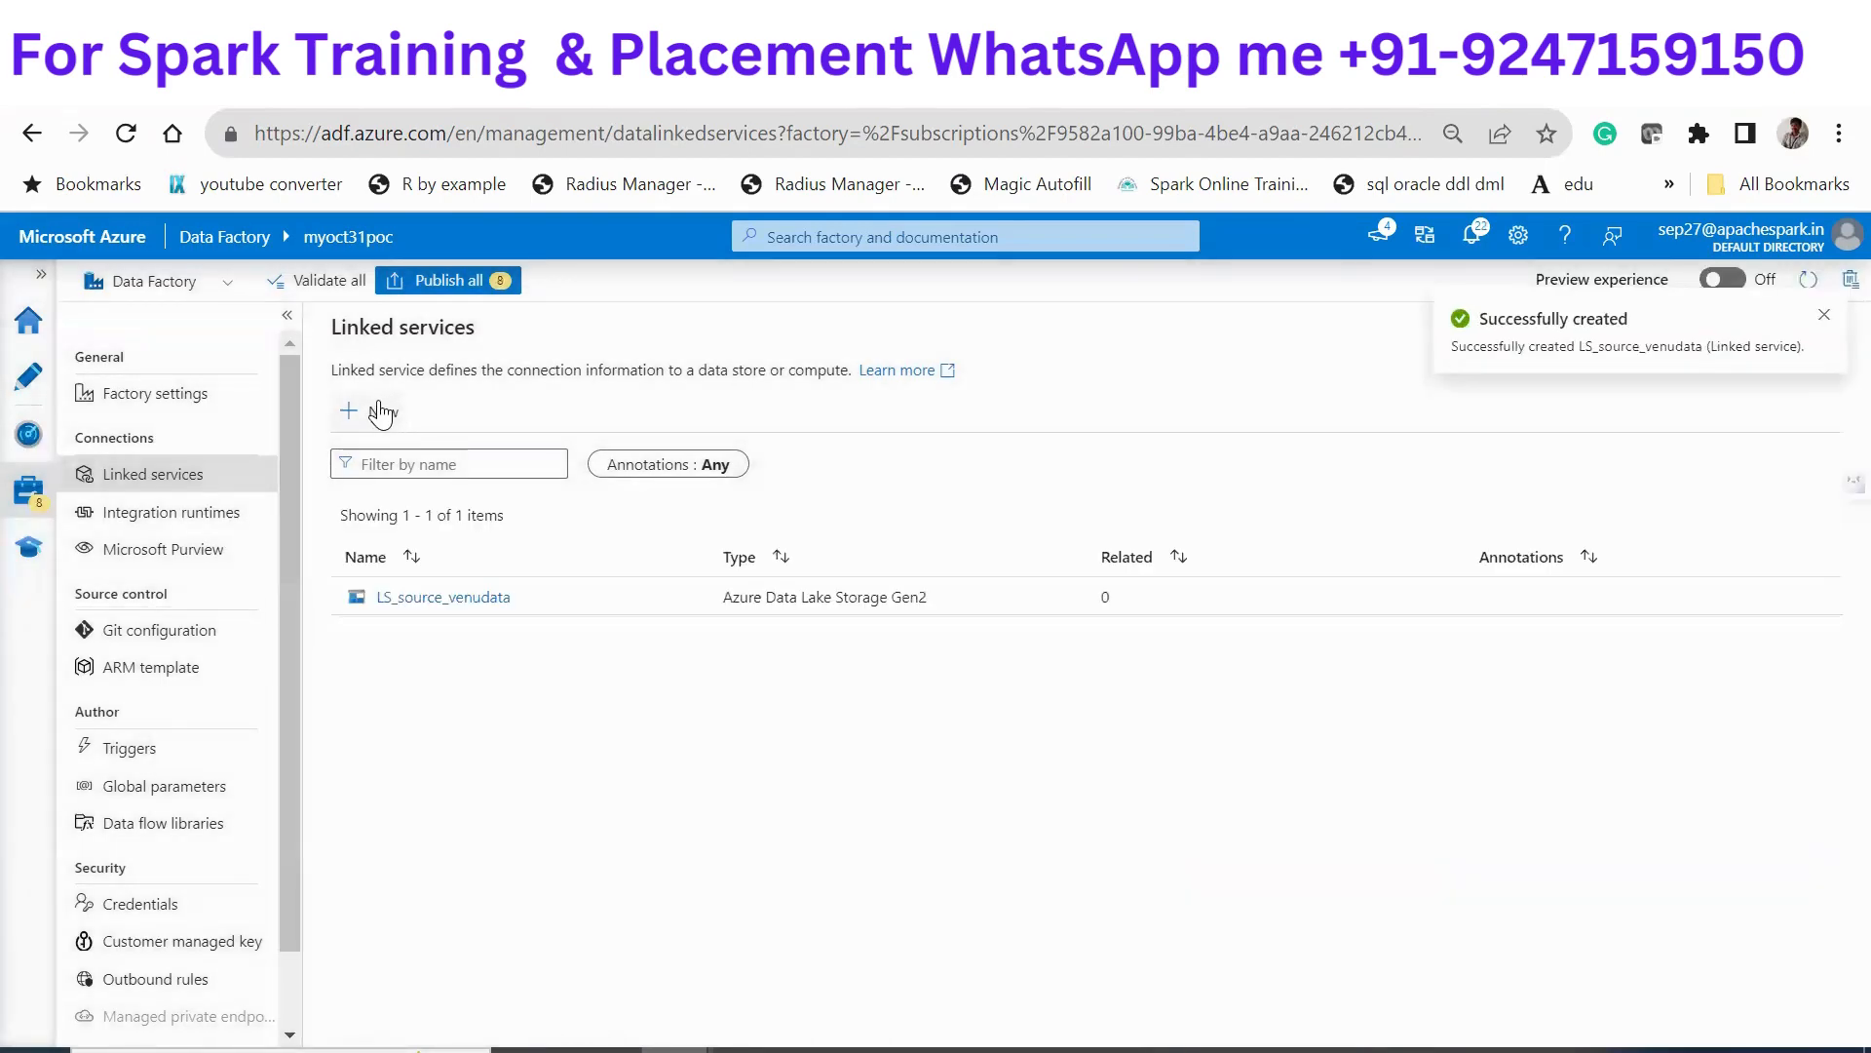
Start a second Azure Data Lake Storage Gen2 linked service and name it LS_destination_sink
left_click(380, 412)
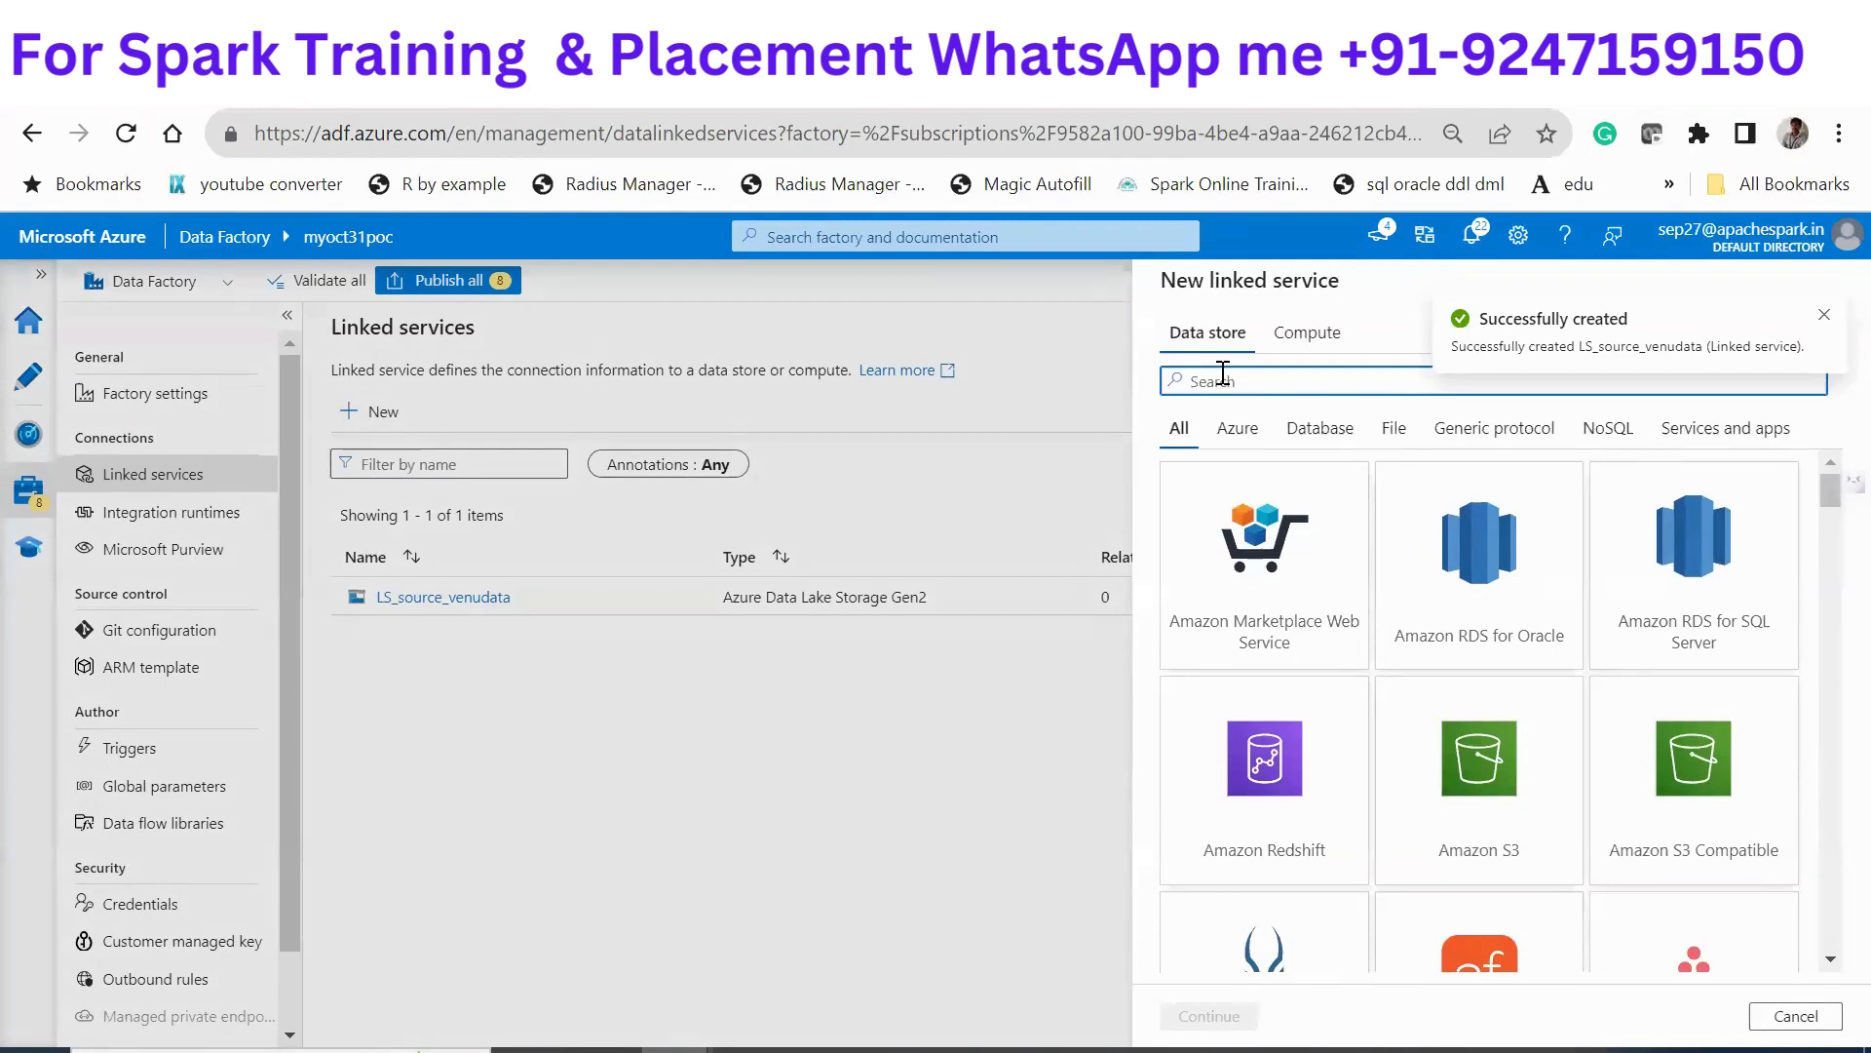
type("gen")
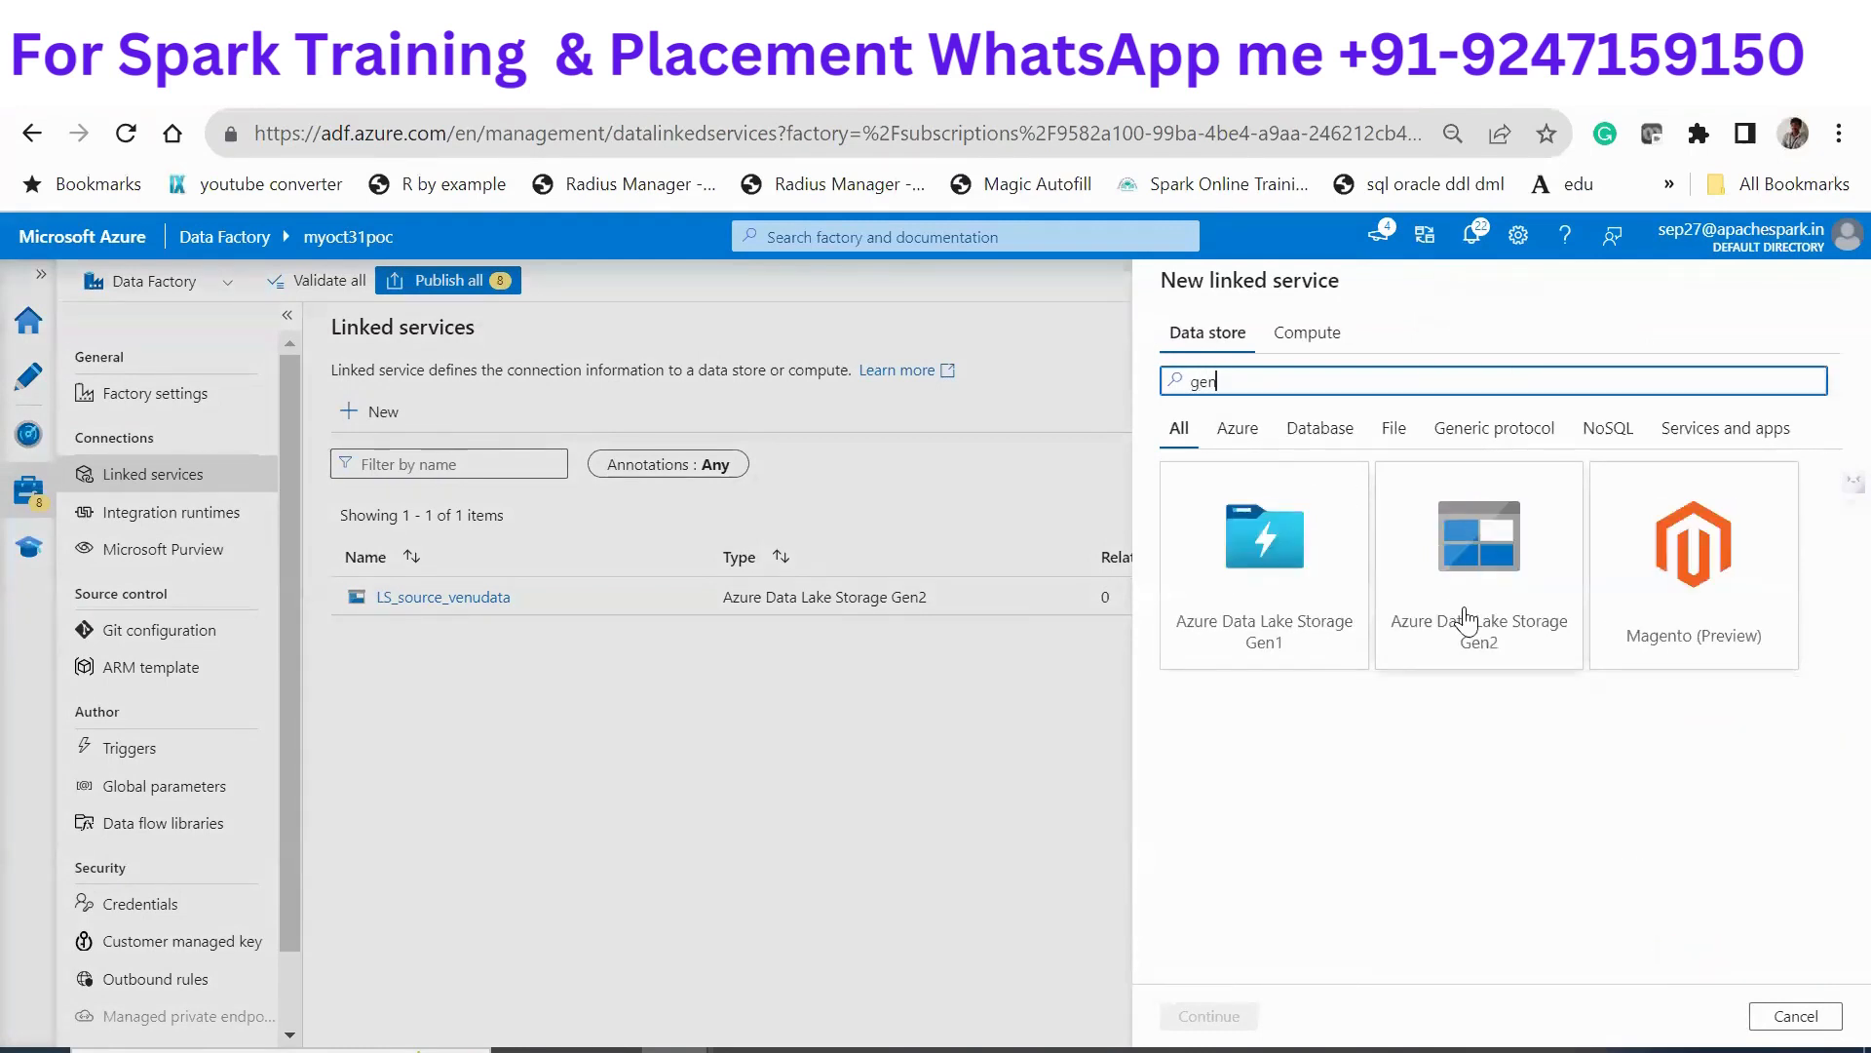
left_click(1467, 618)
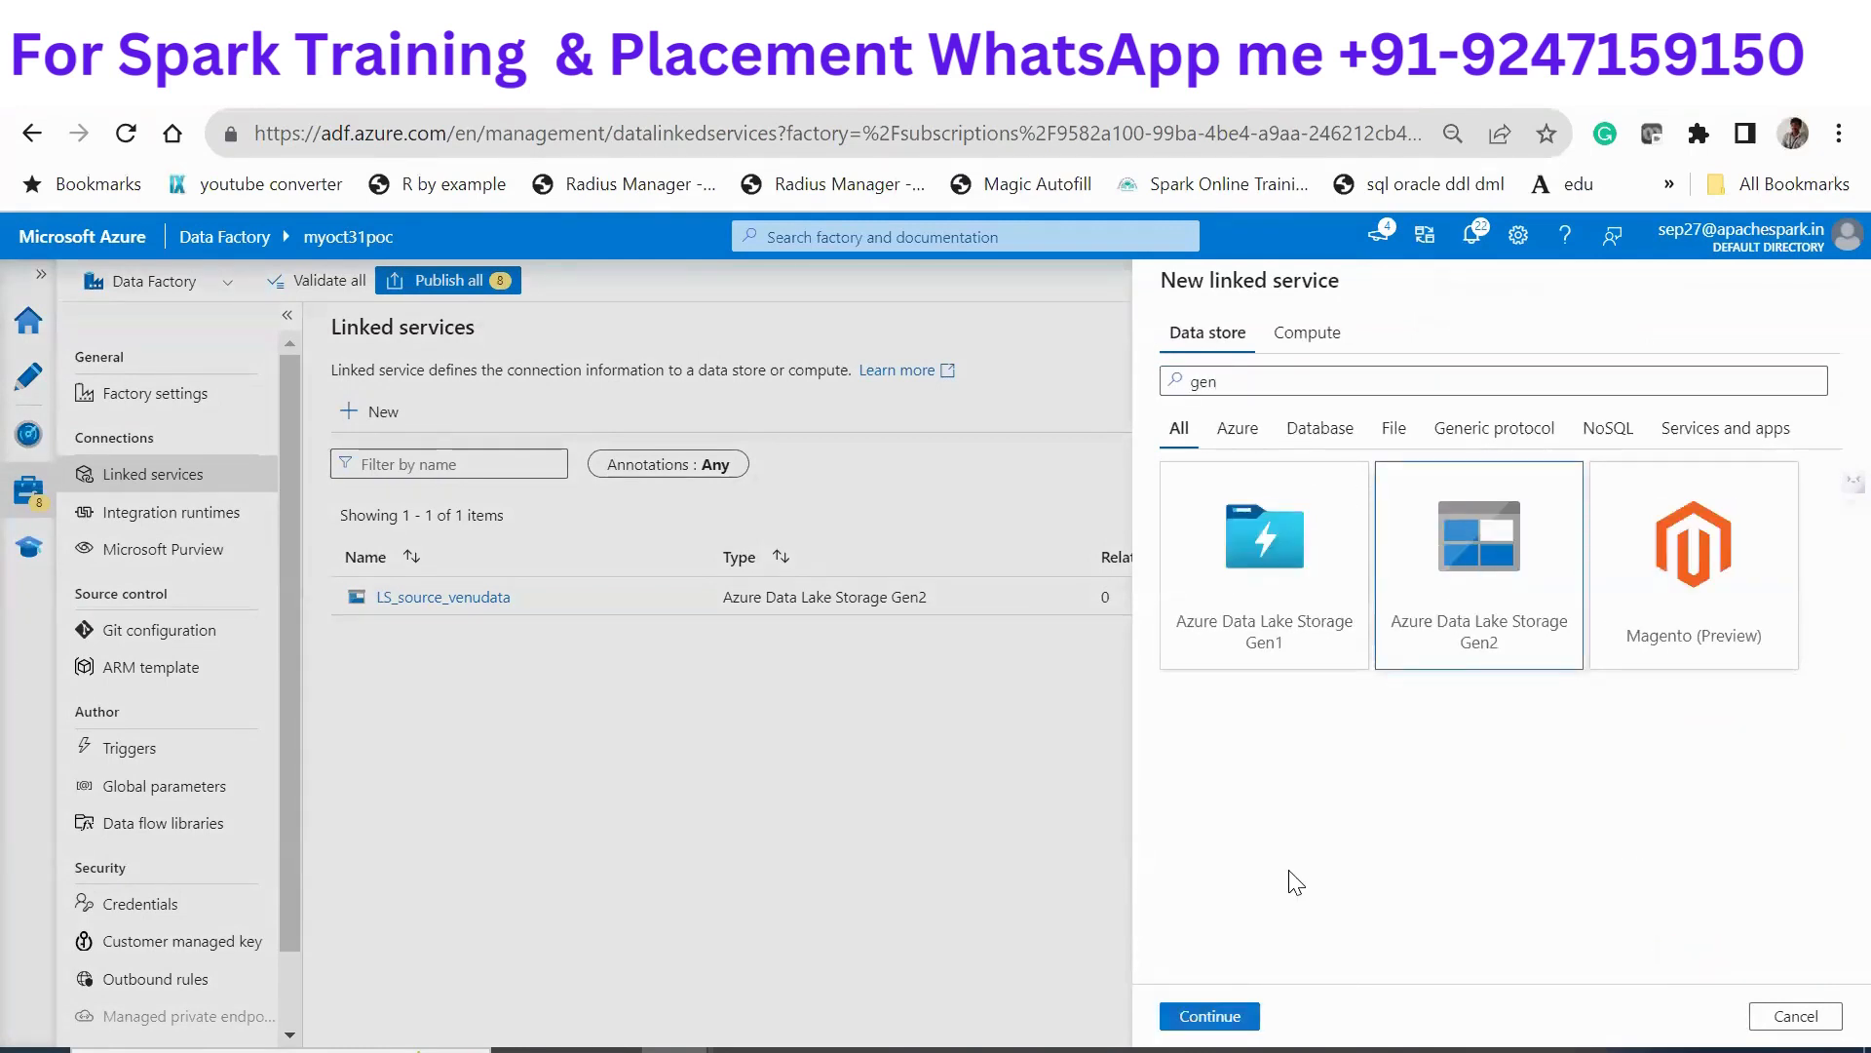
key("ctrl+a")
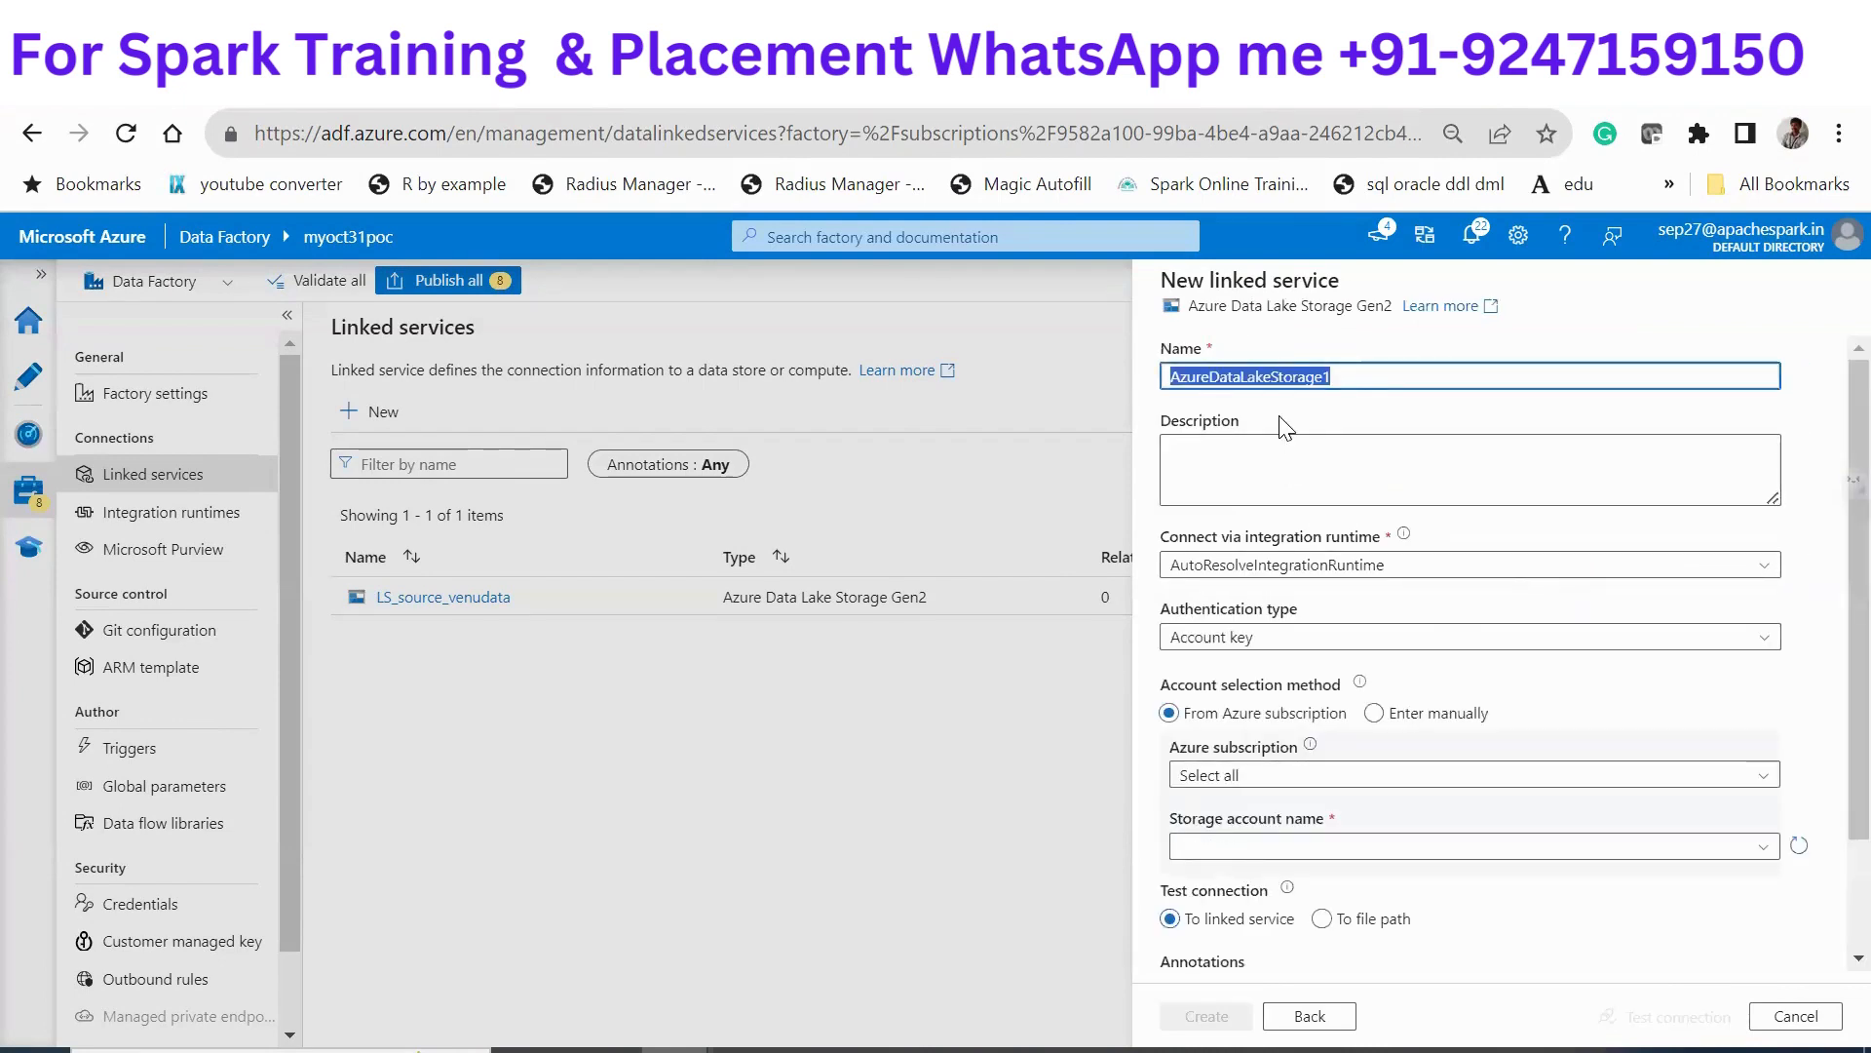
type("LS_de")
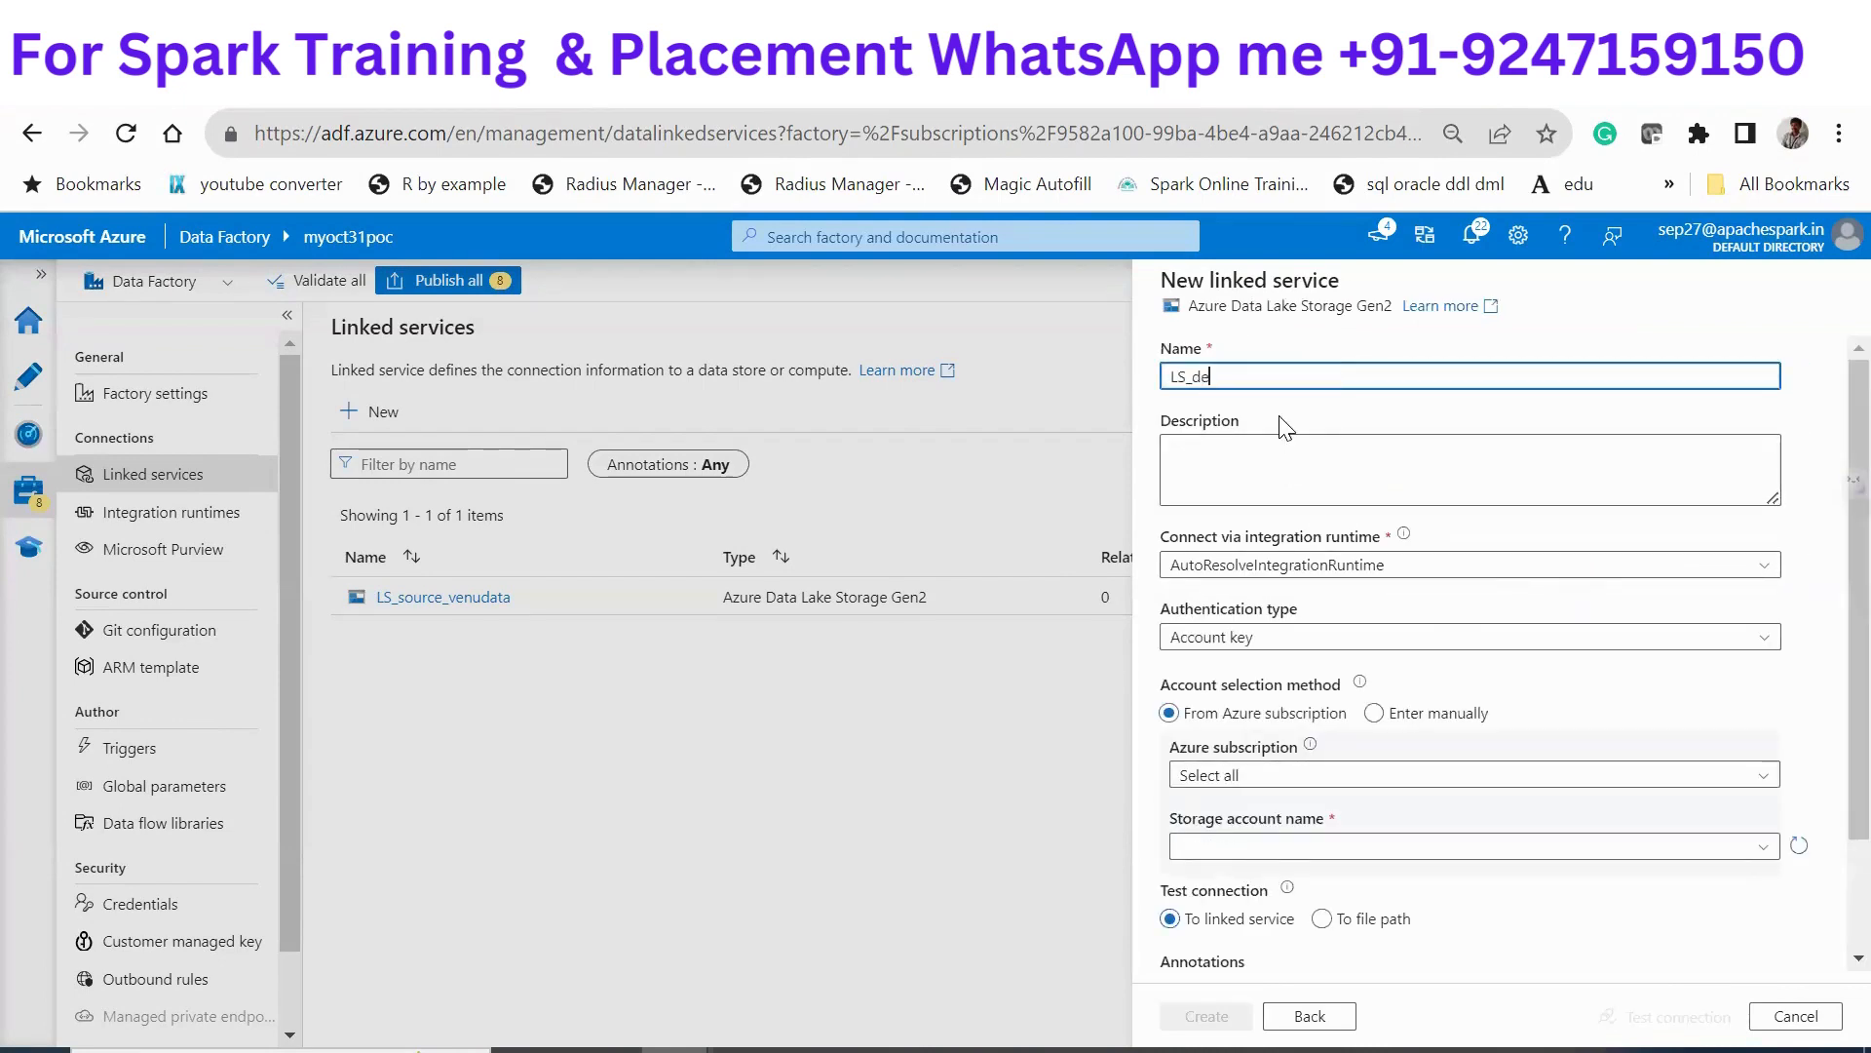
type("stination_sink")
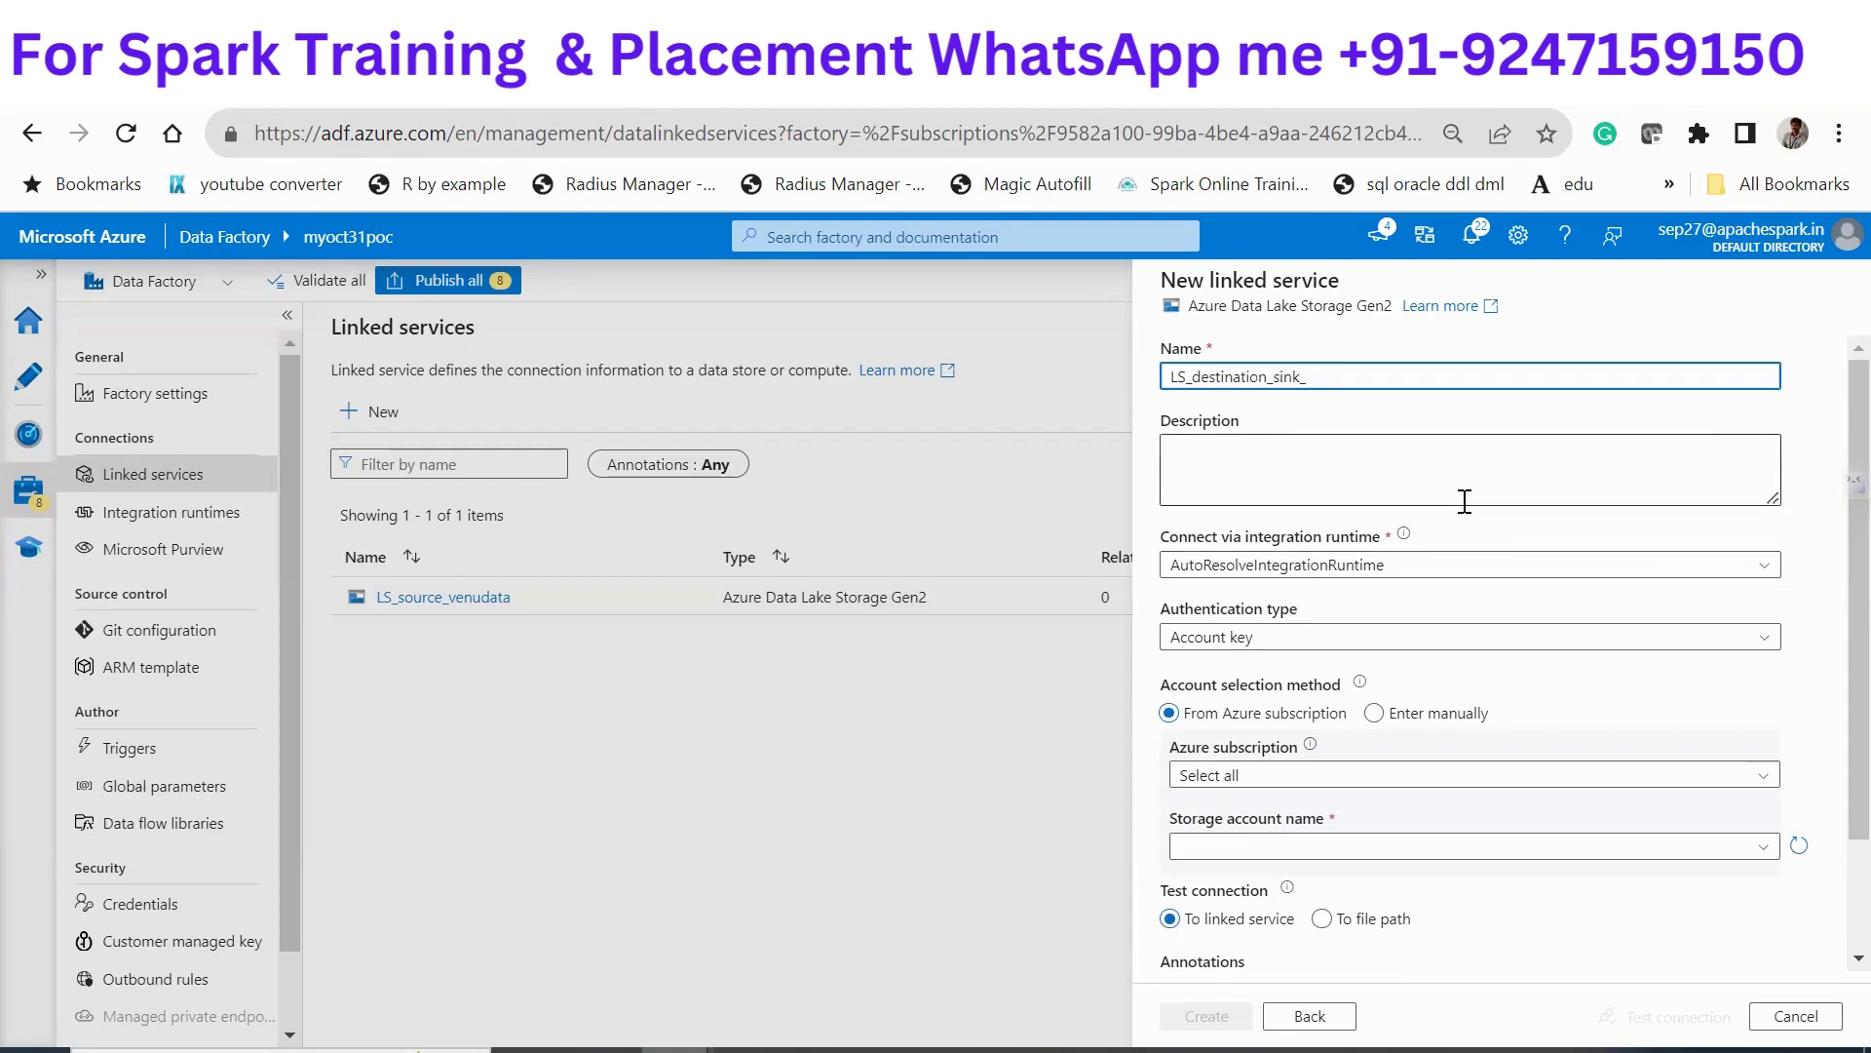
Select destination10312023 as the sink linked service's storage account, create the linked service, and go to the factory's authoring area
left_click(1220, 778)
left_click(1218, 846)
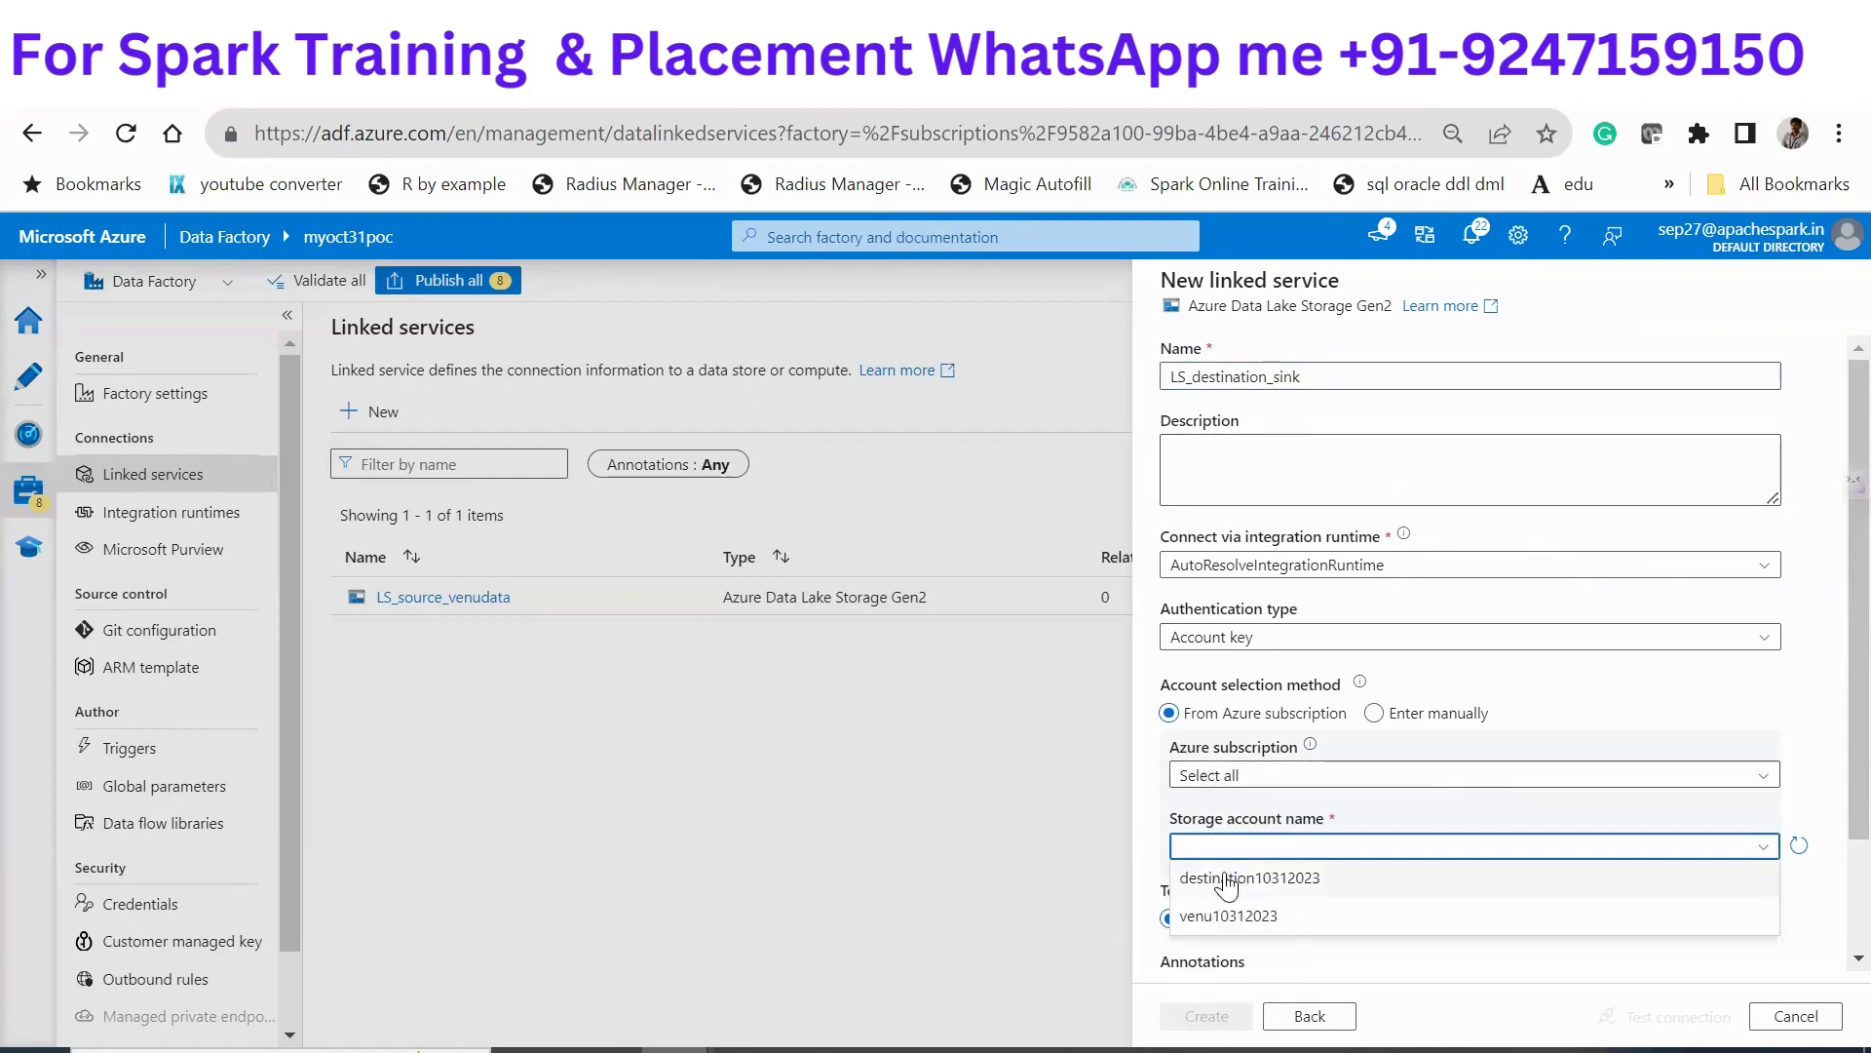
left_click(1240, 880)
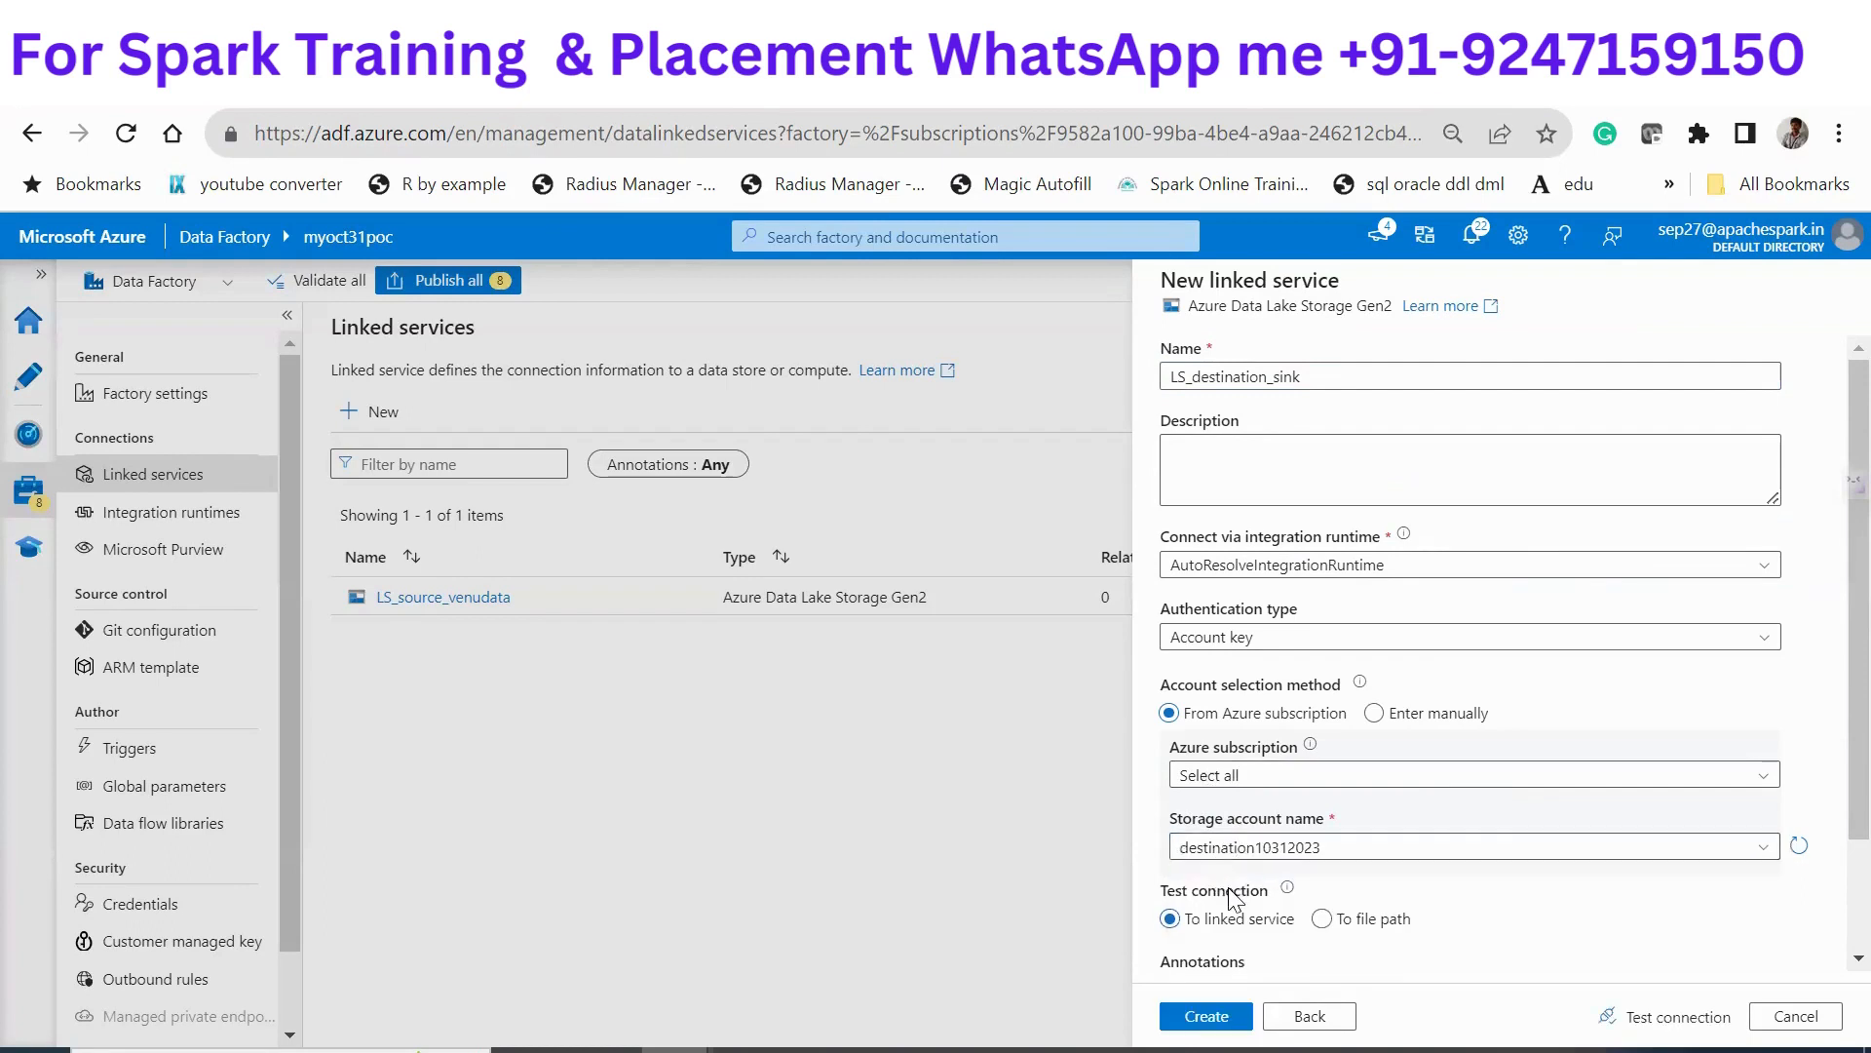
left_click(1199, 1021)
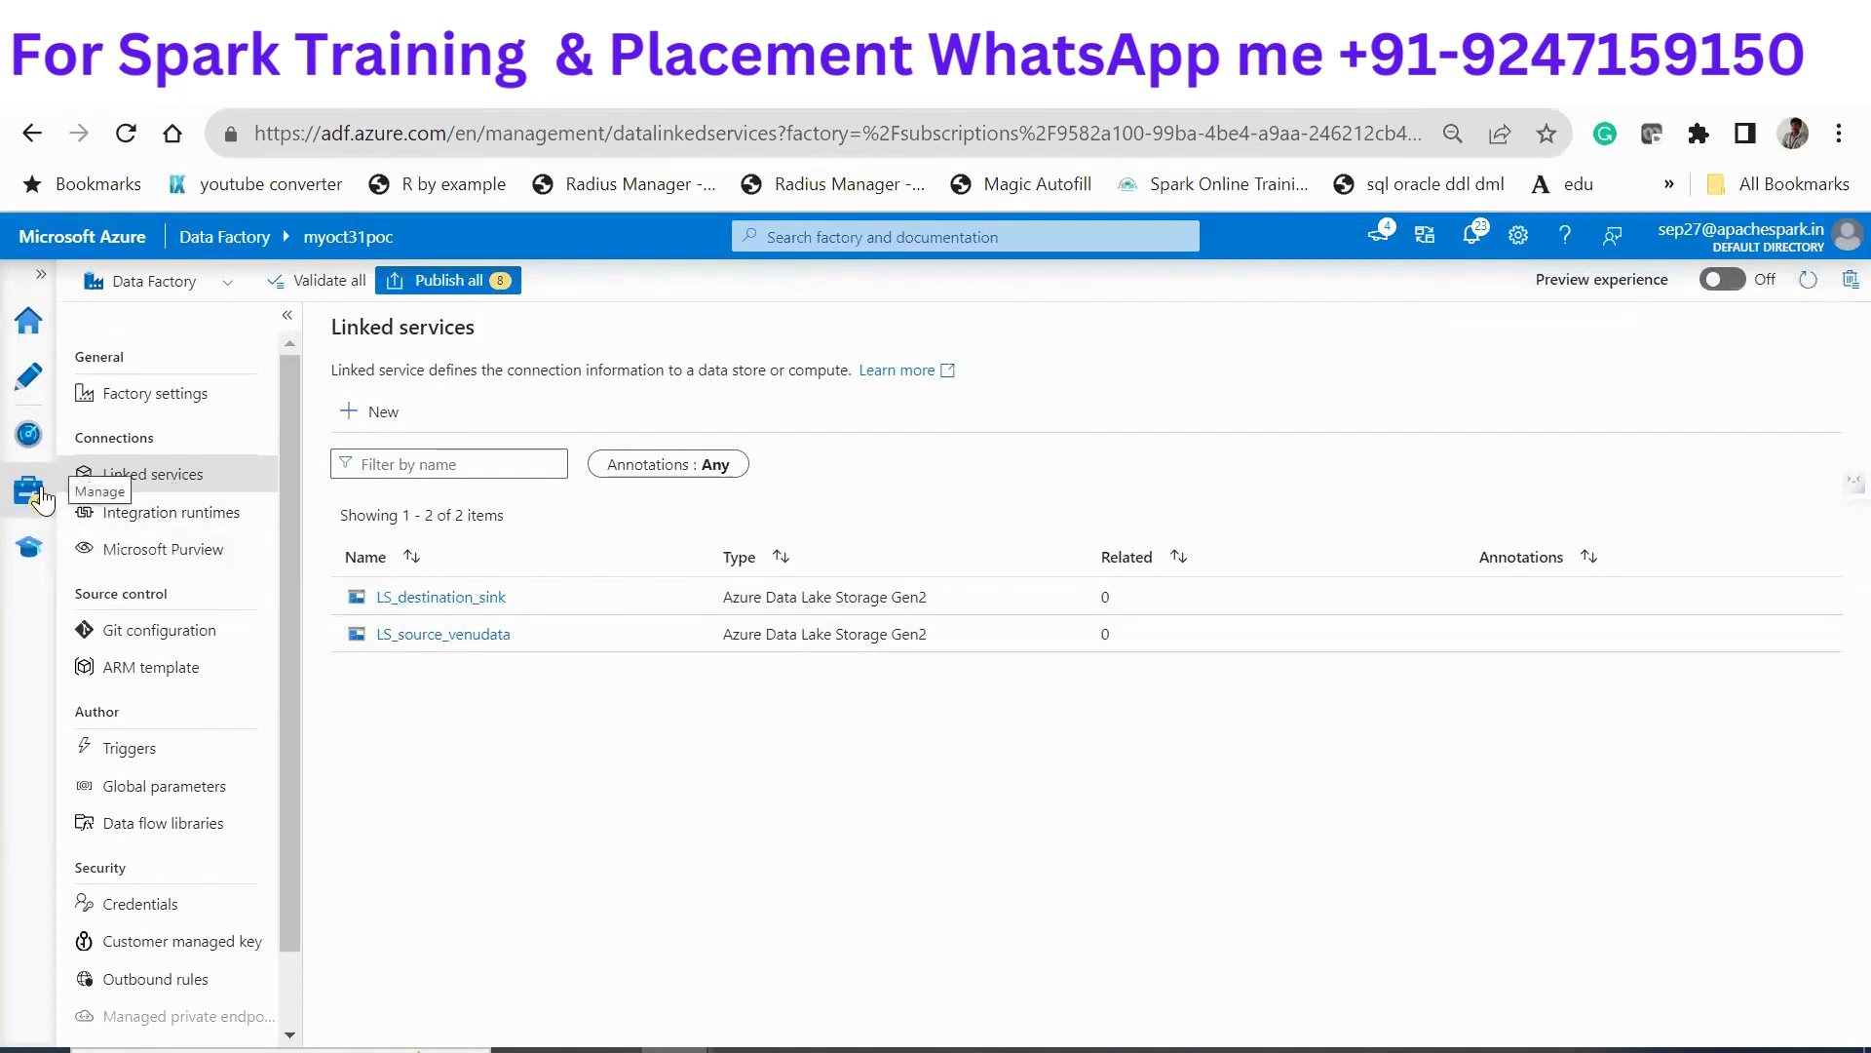
left_click(33, 380)
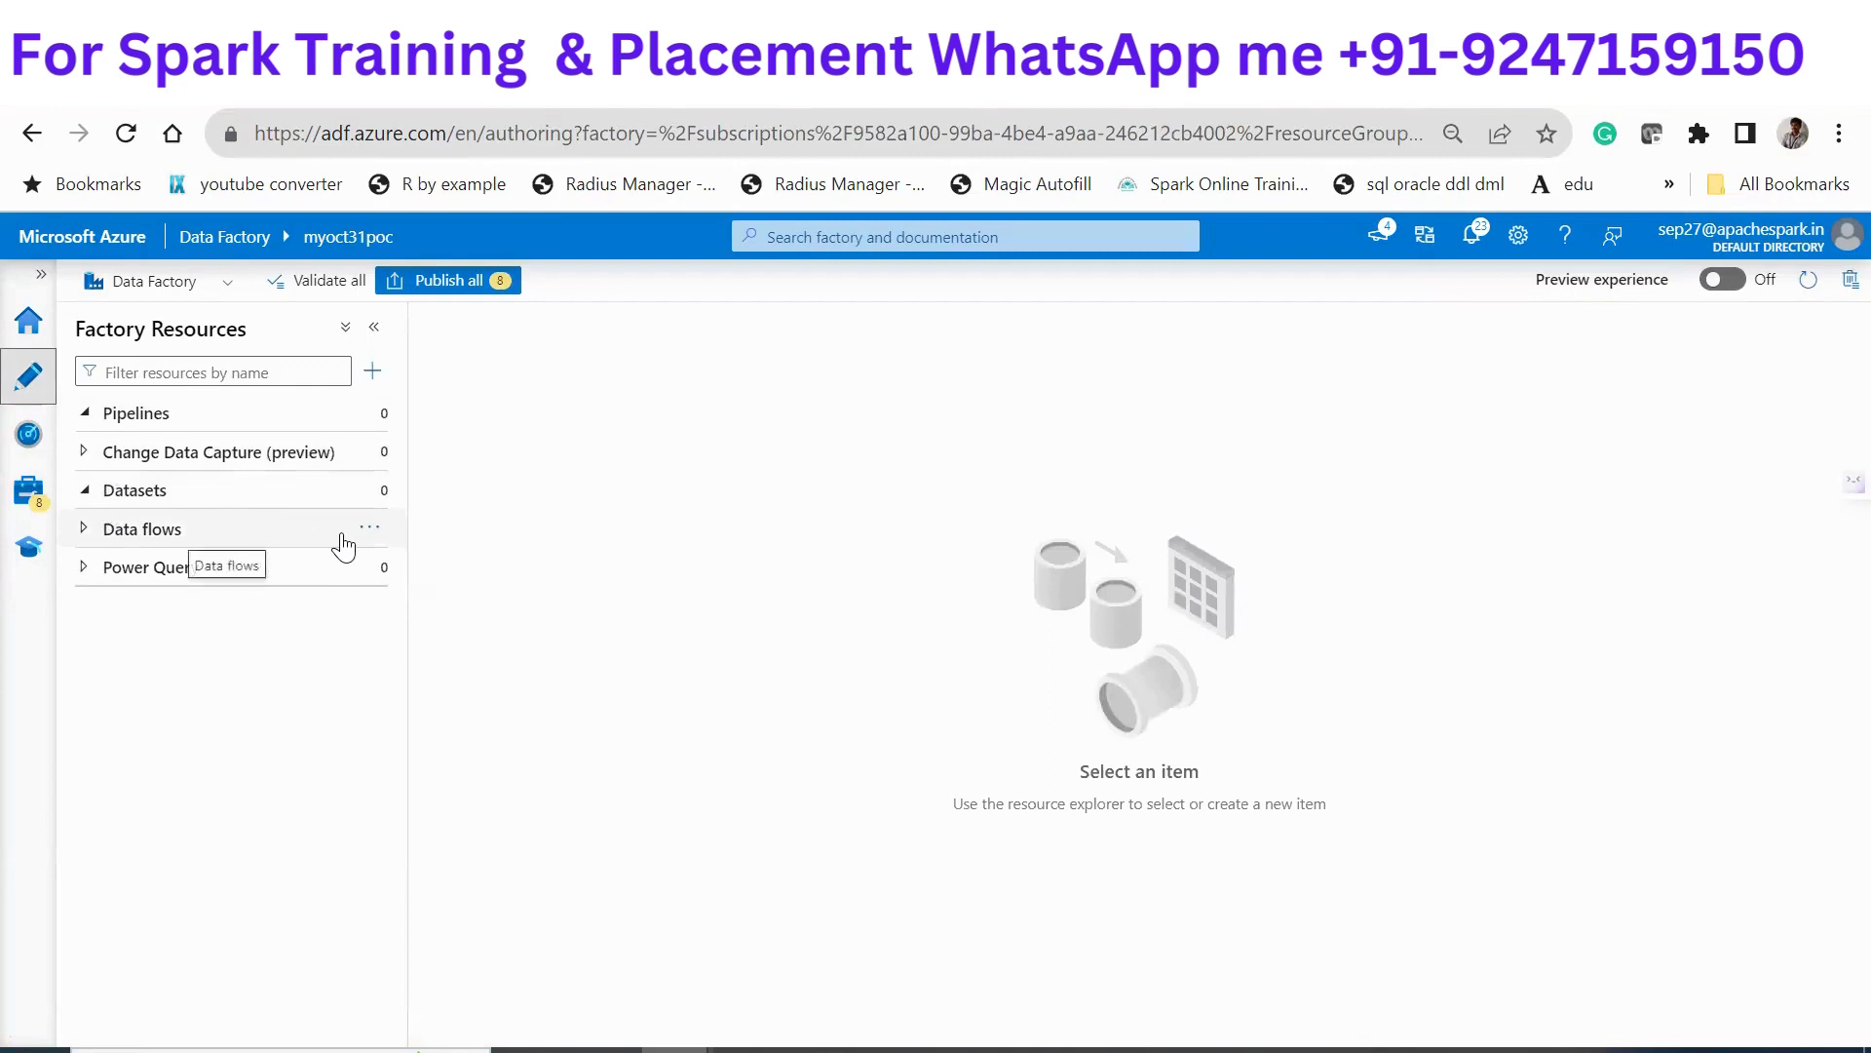
left_click(368, 528)
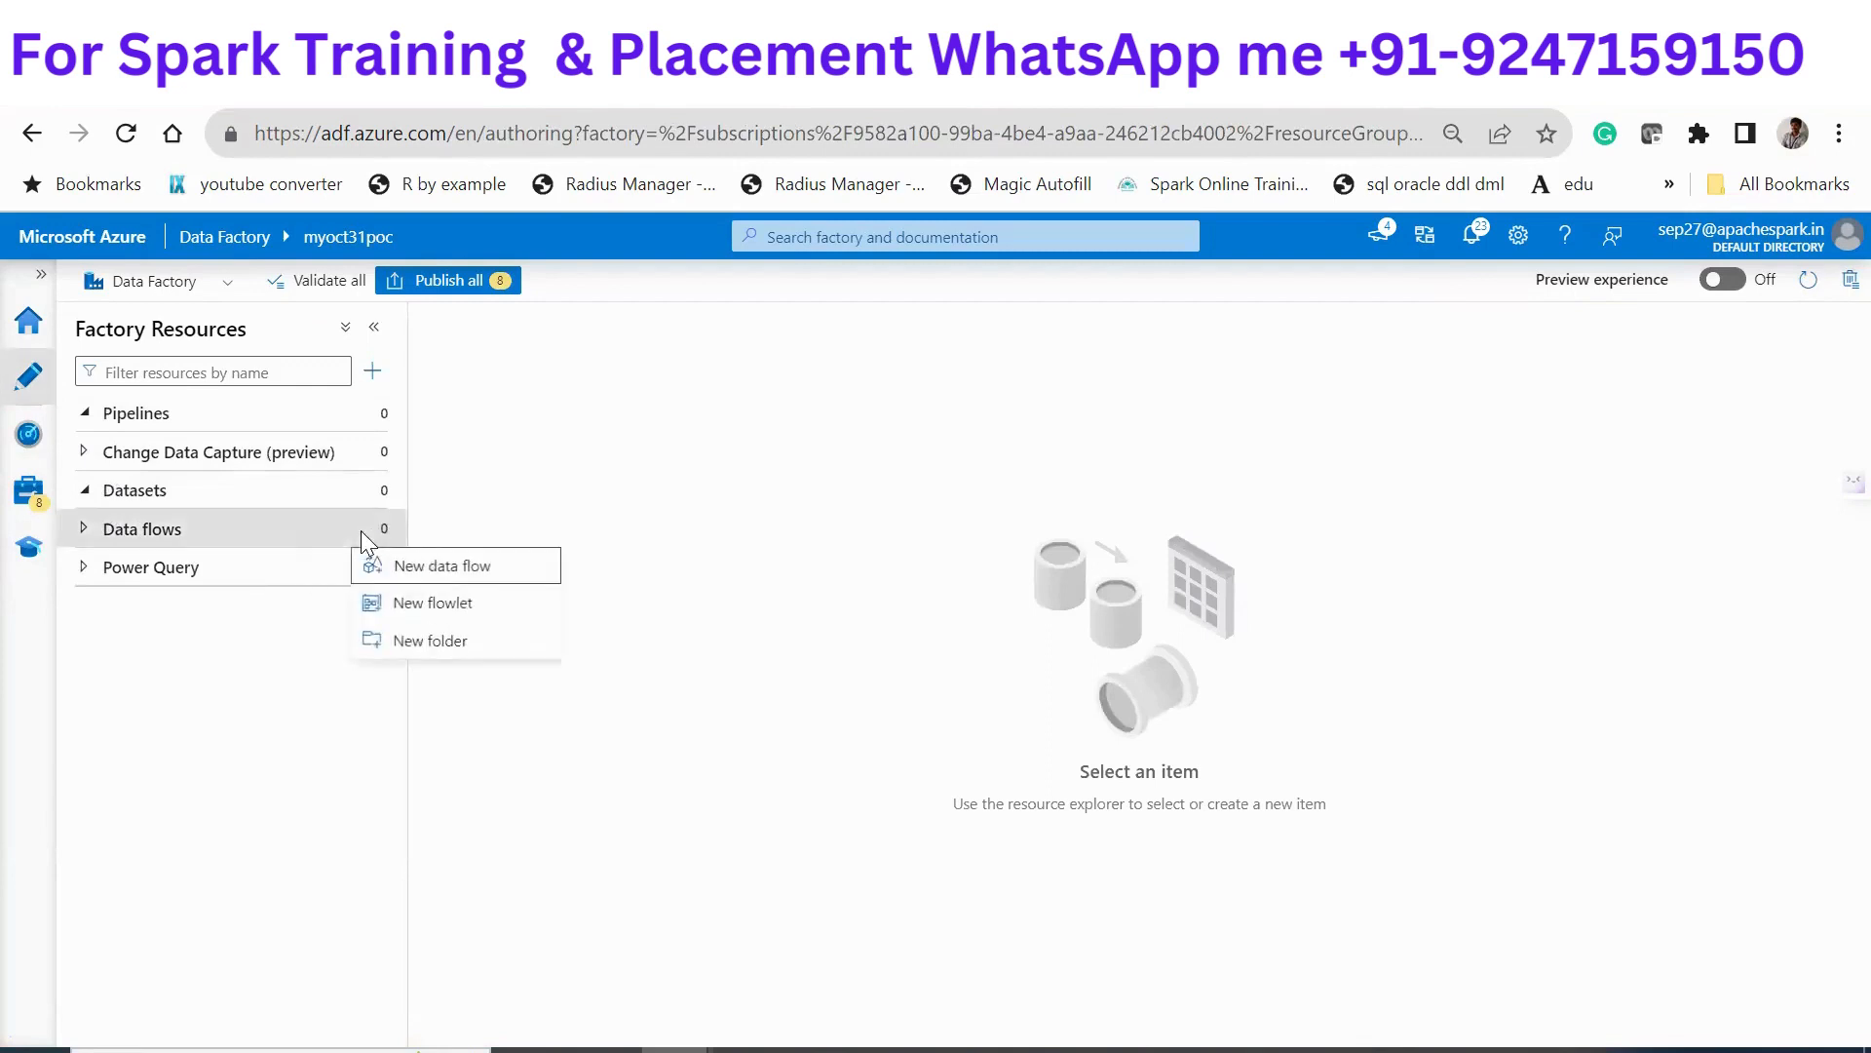
left_click(417, 561)
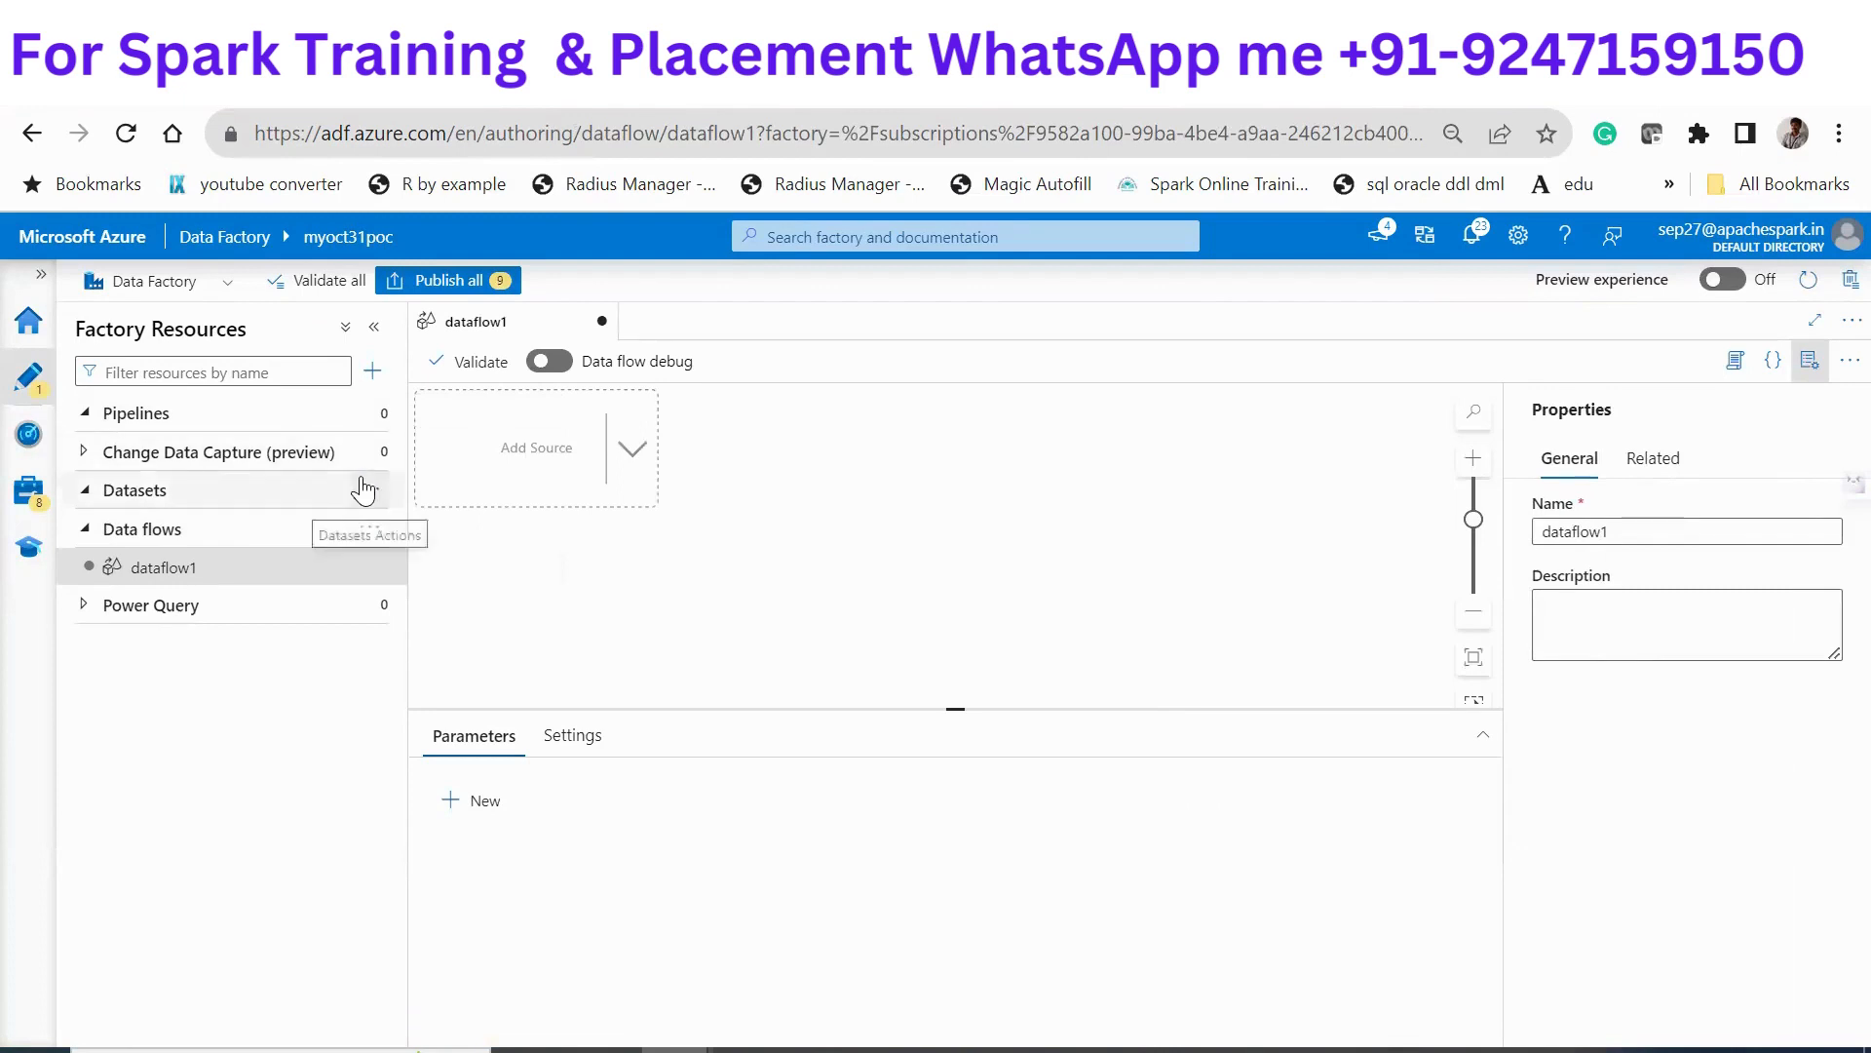
left_click(371, 490)
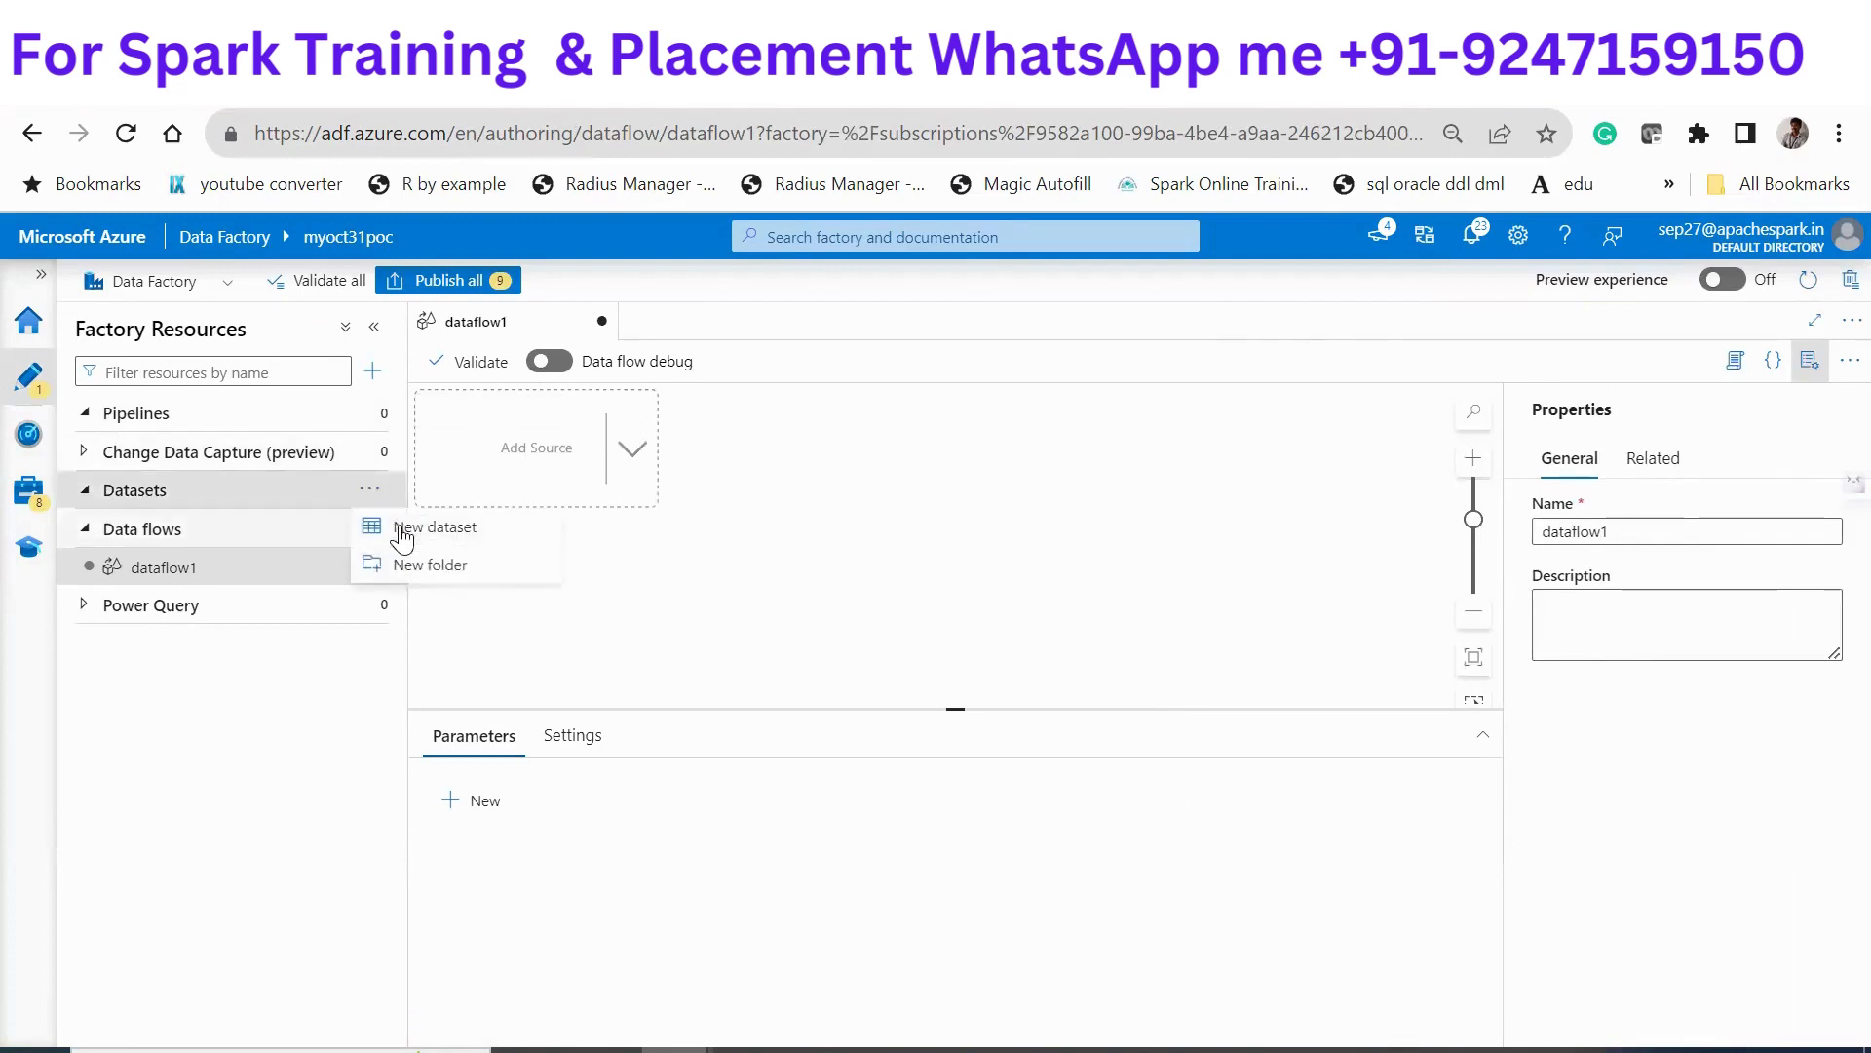
left_click(401, 526)
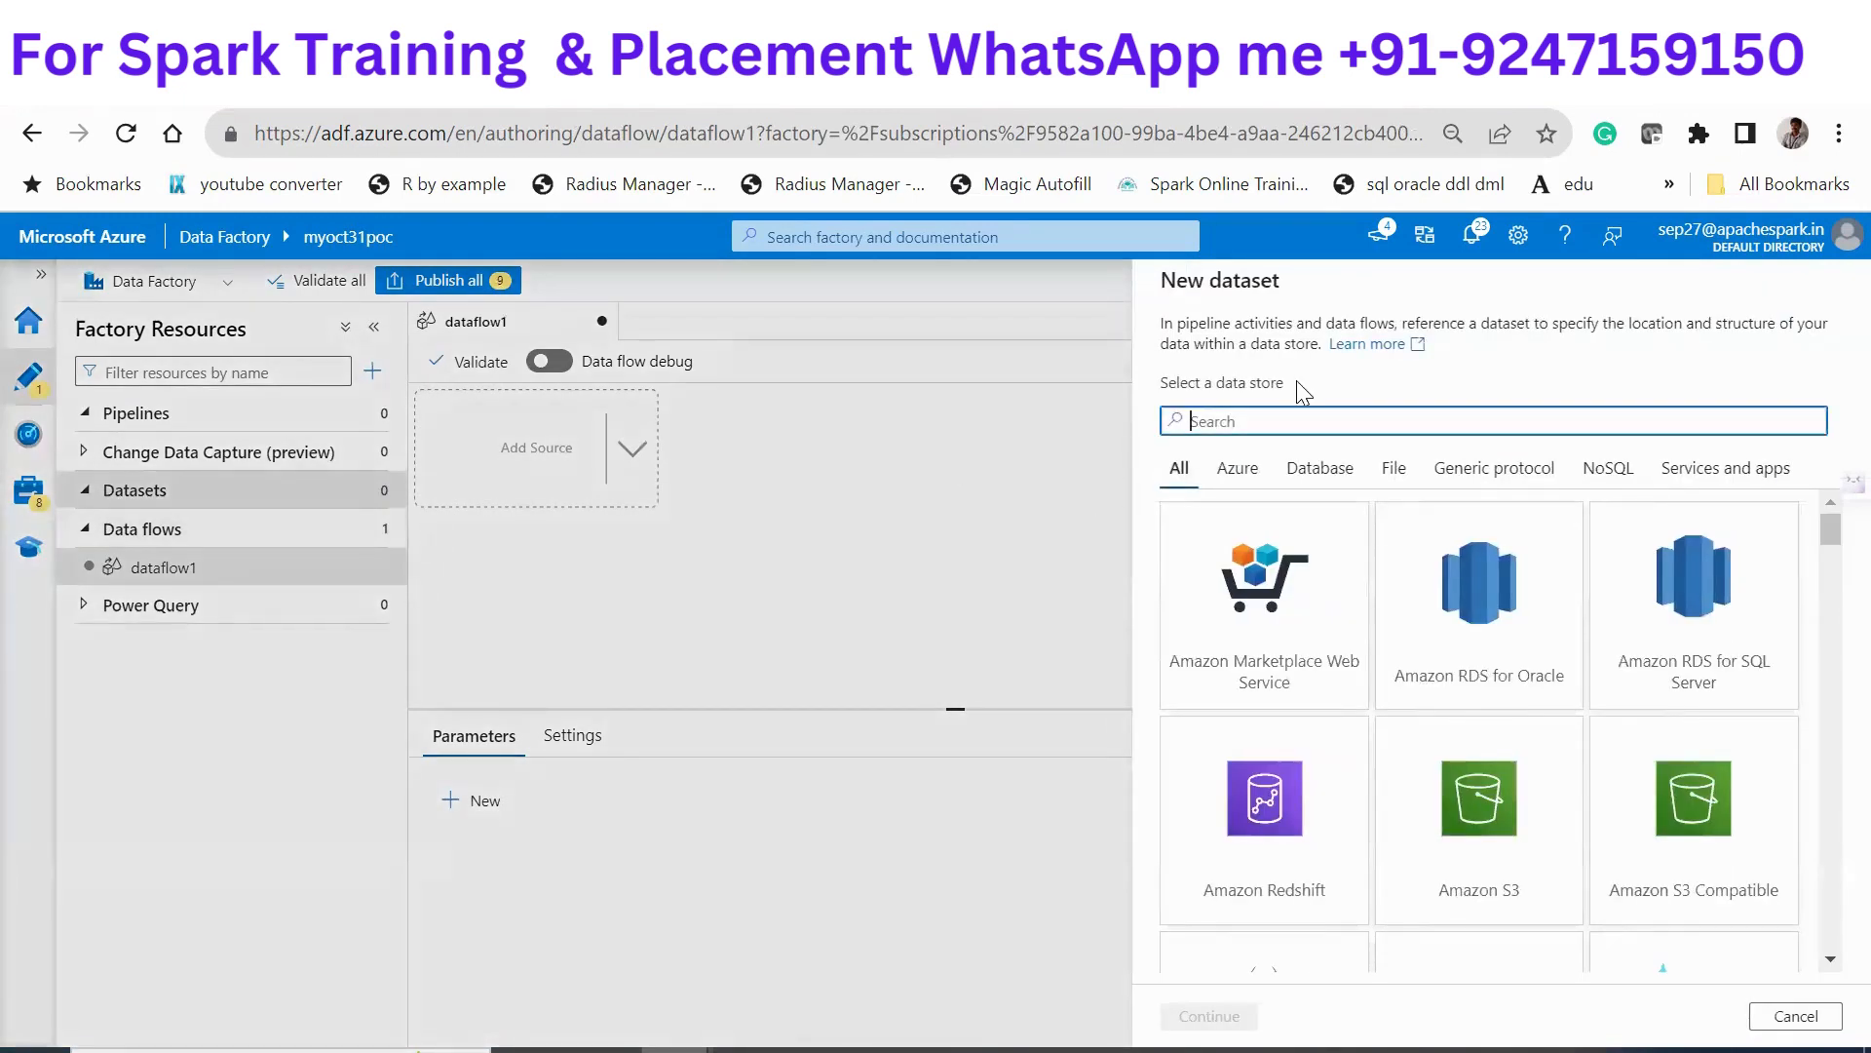
left_click(597, 319)
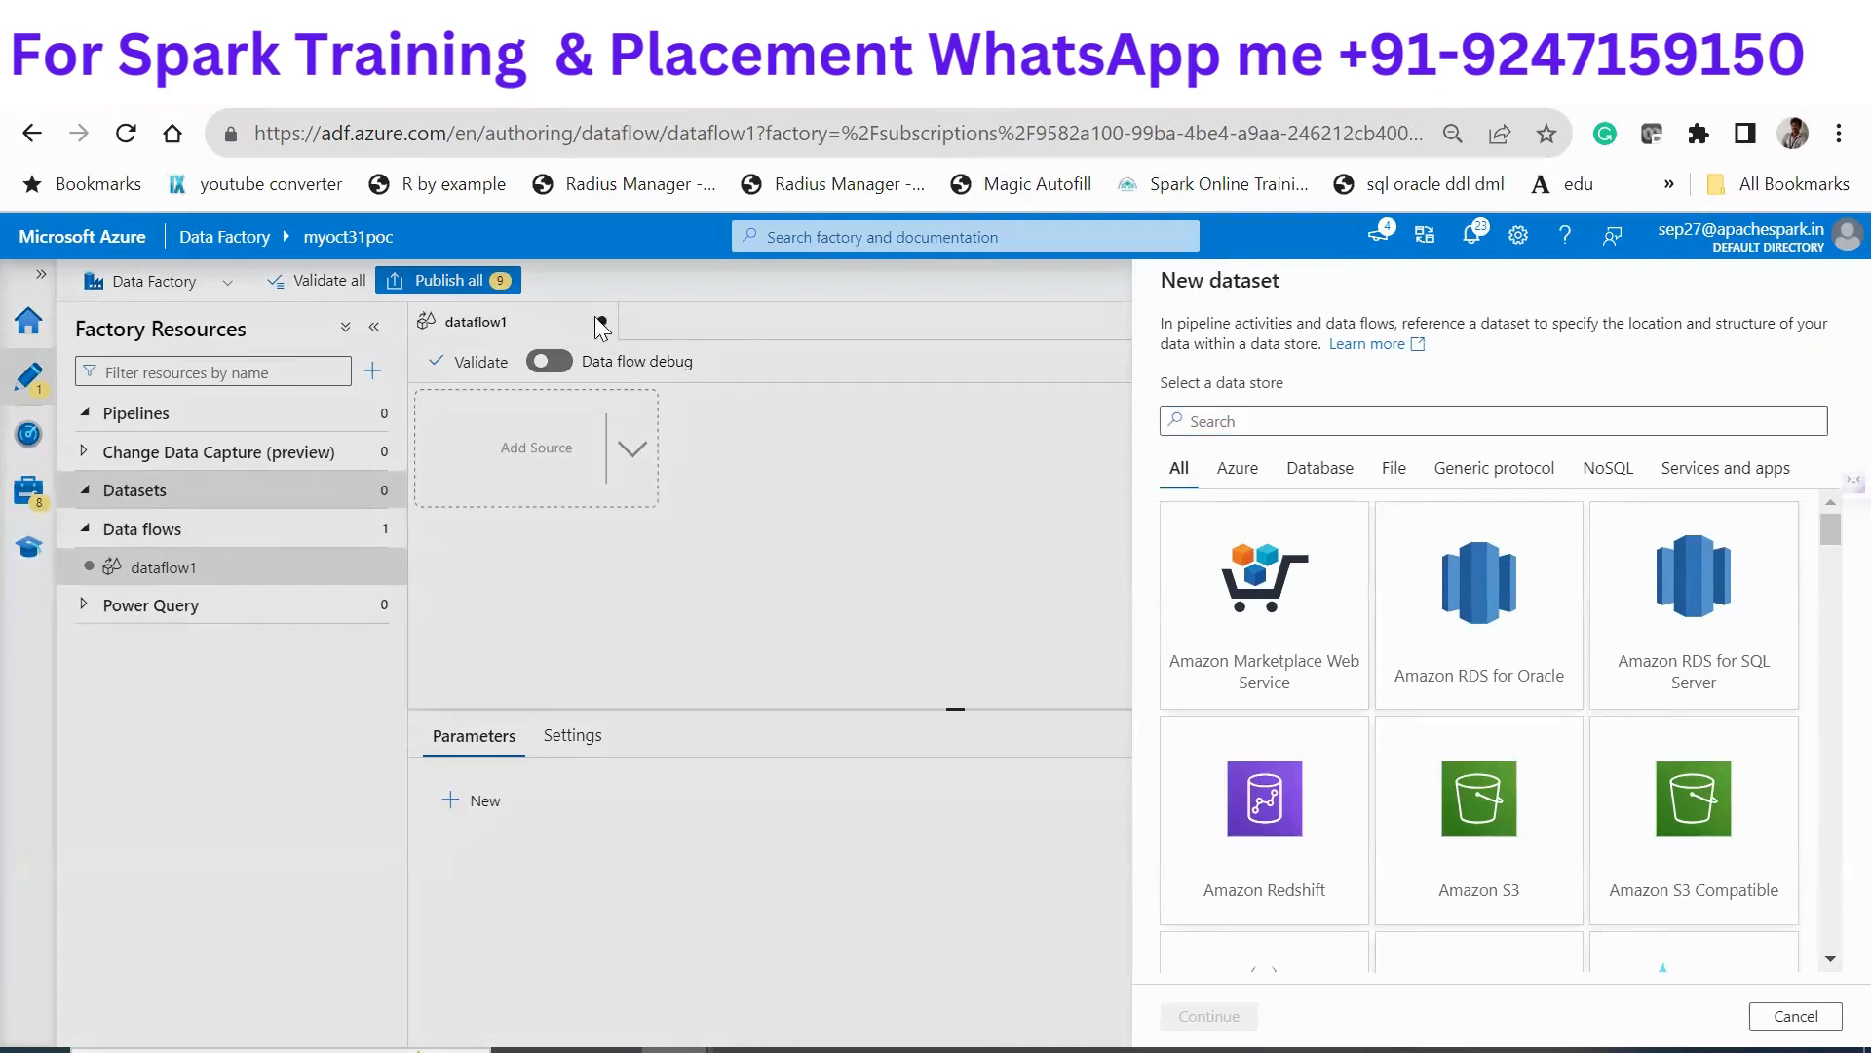
left_click(1781, 1023)
left_click(601, 321)
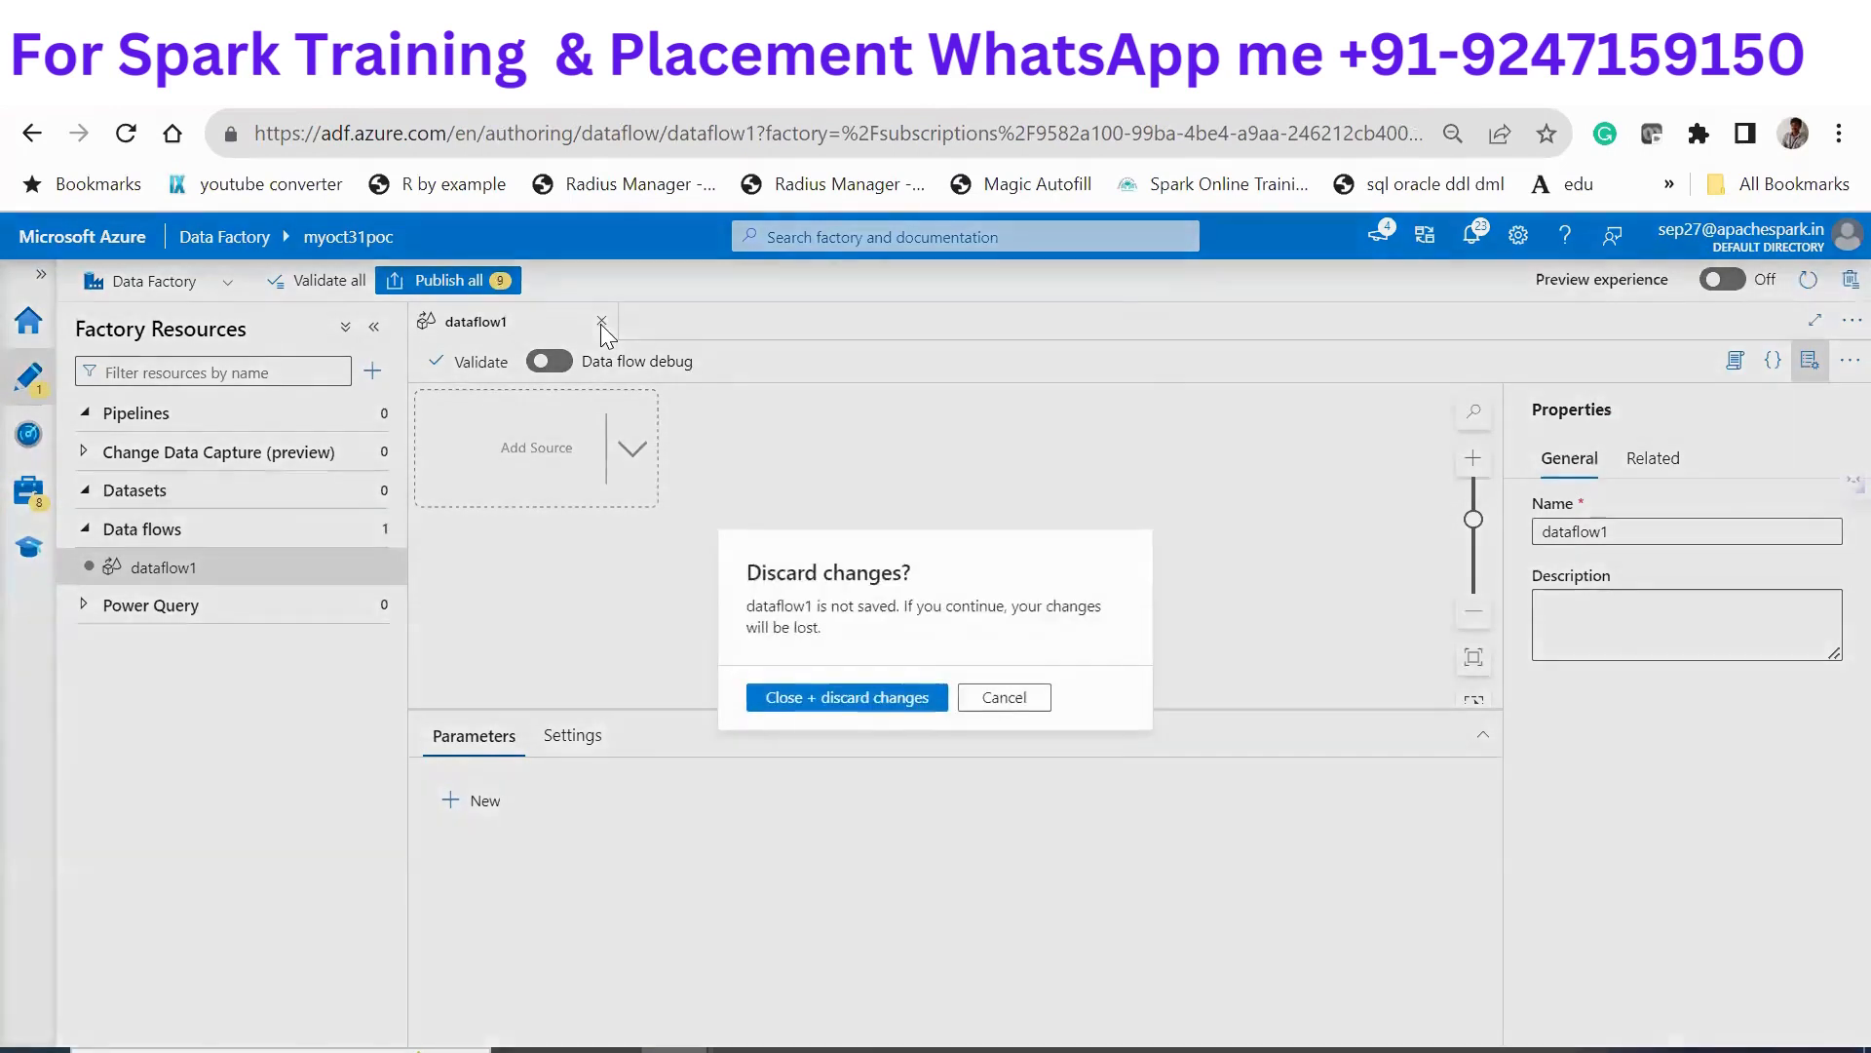
left_click(811, 693)
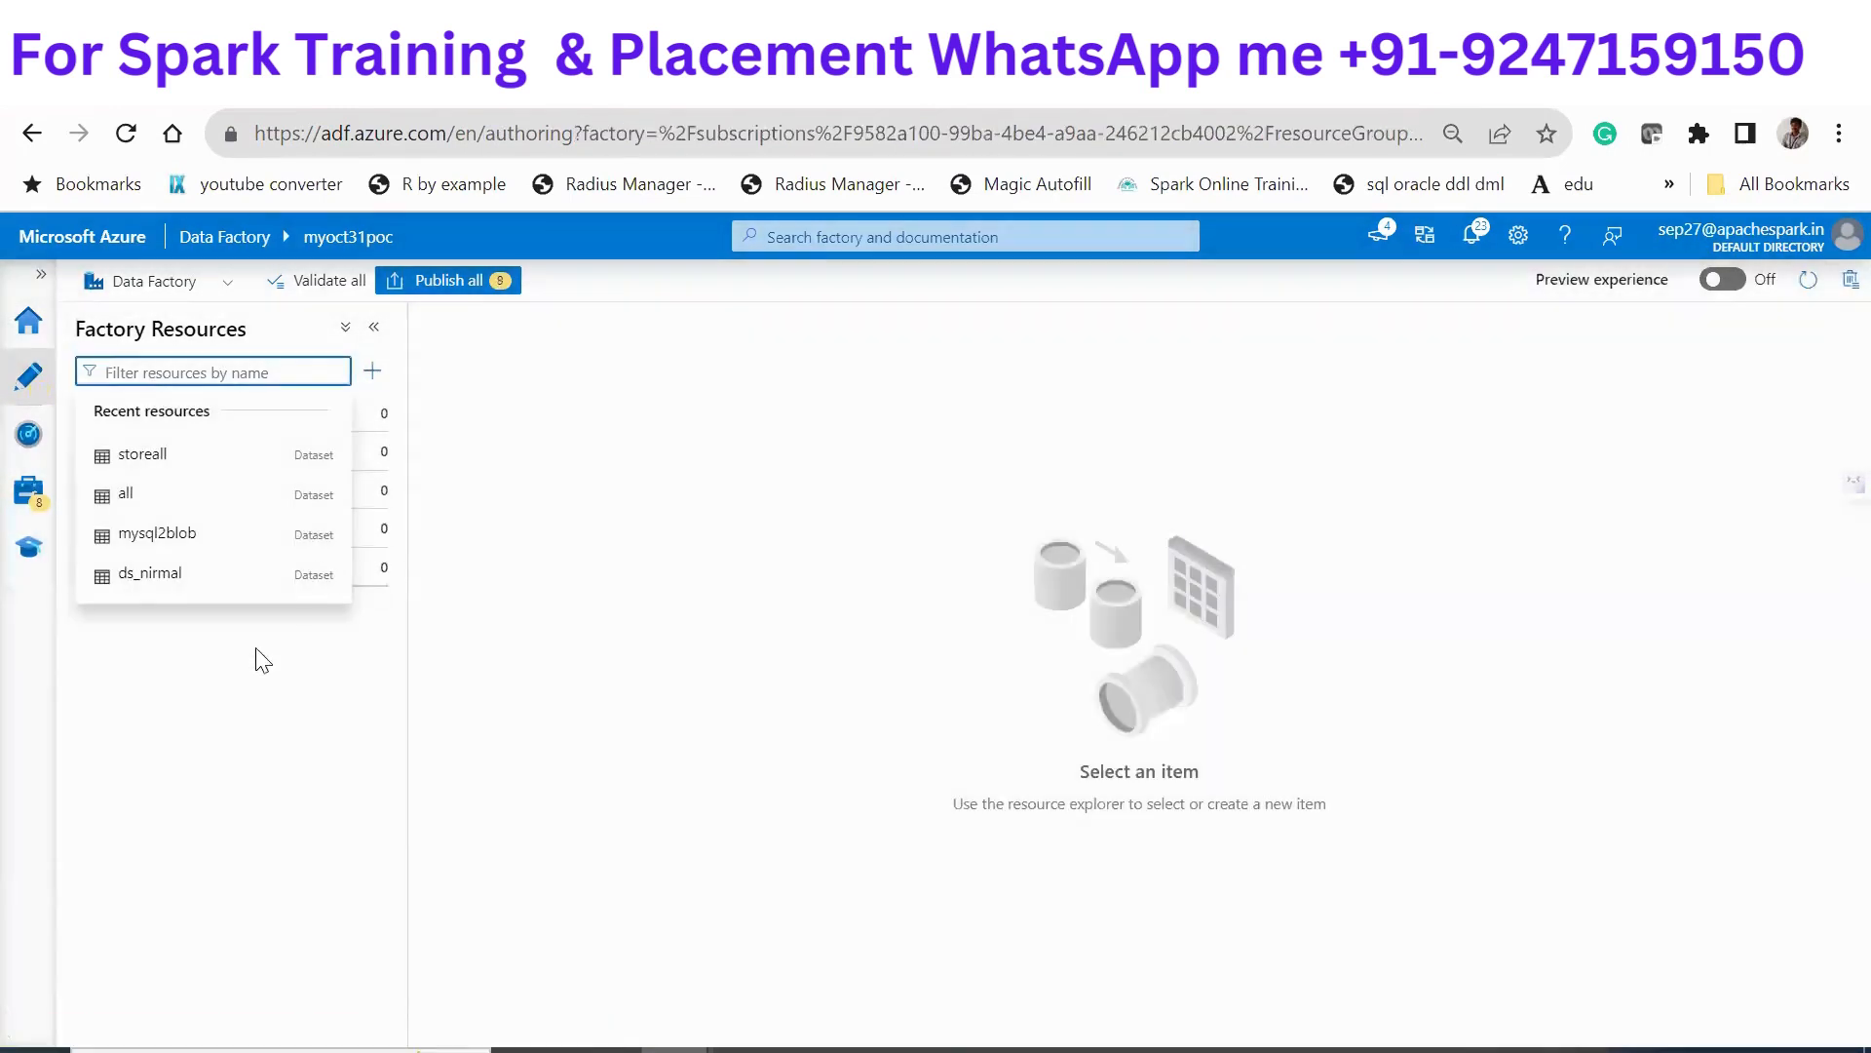
left_click(230, 718)
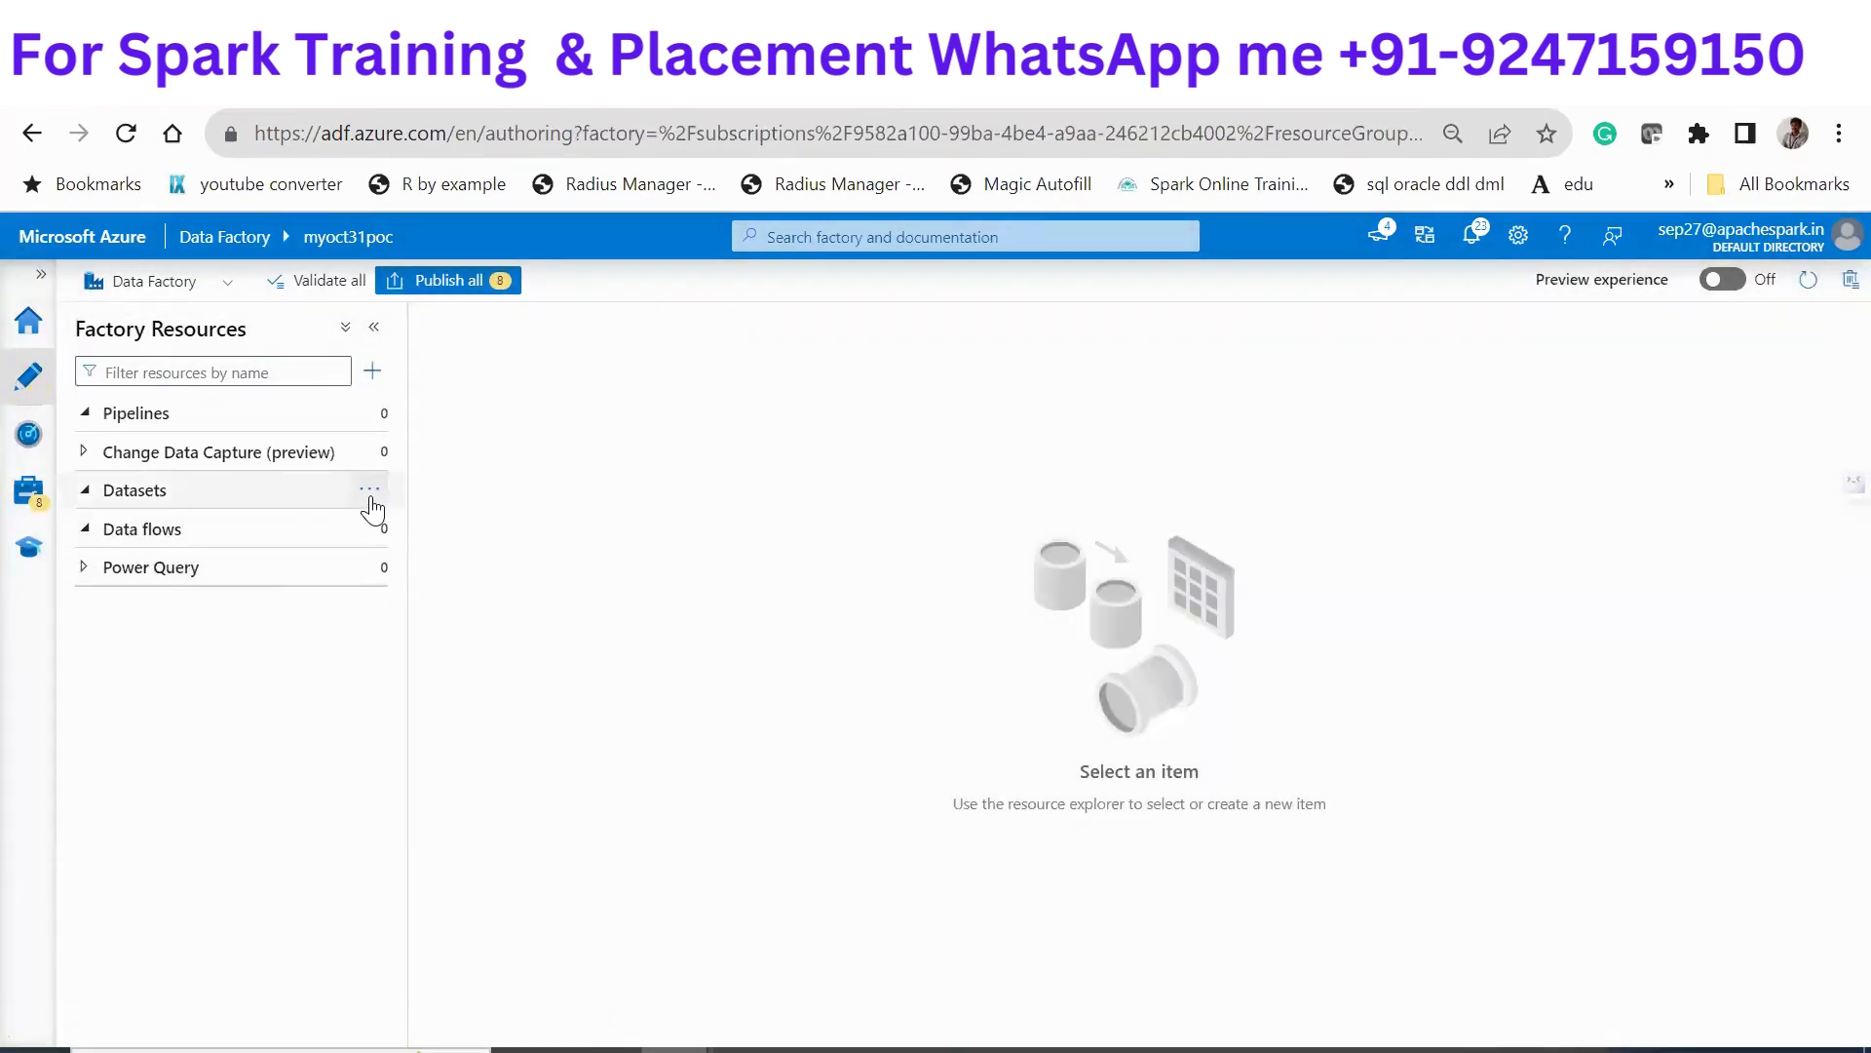
Start a new dataset on Azure Data Lake Storage Gen2 with the DelimitedText format
left_click(371, 495)
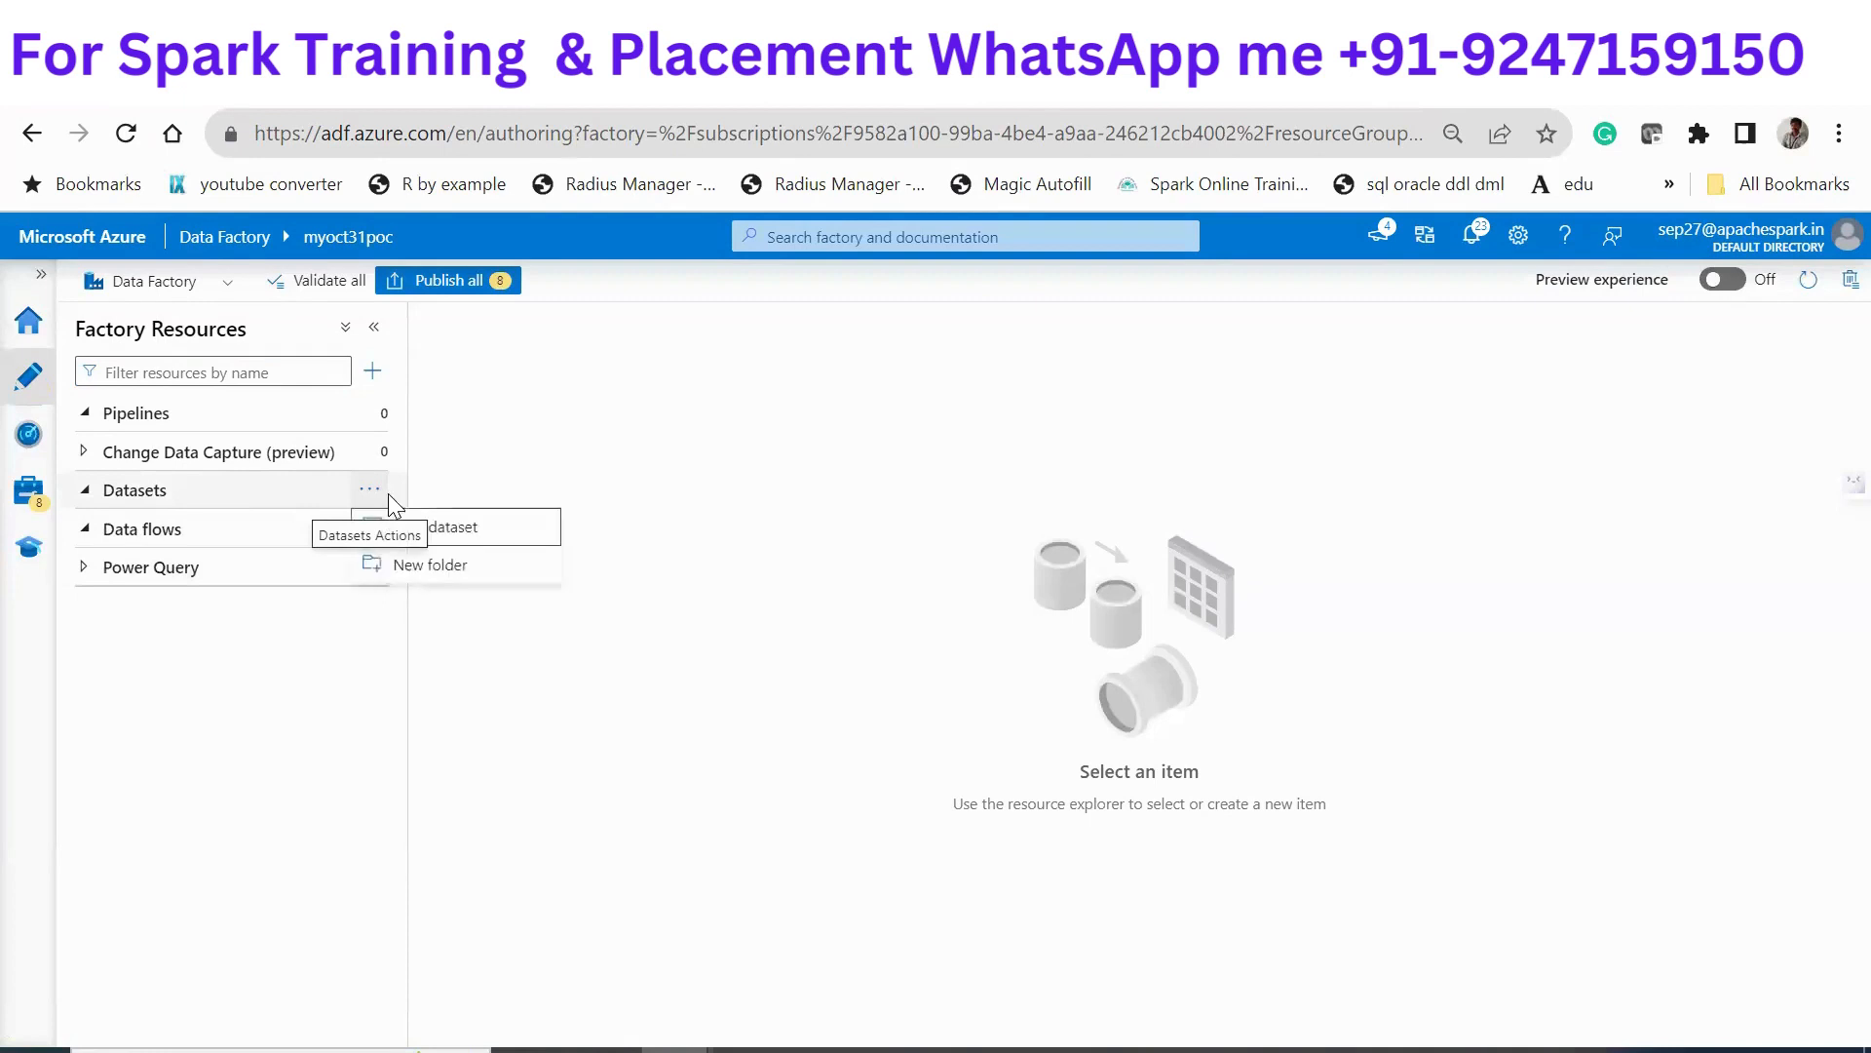
left_click(417, 540)
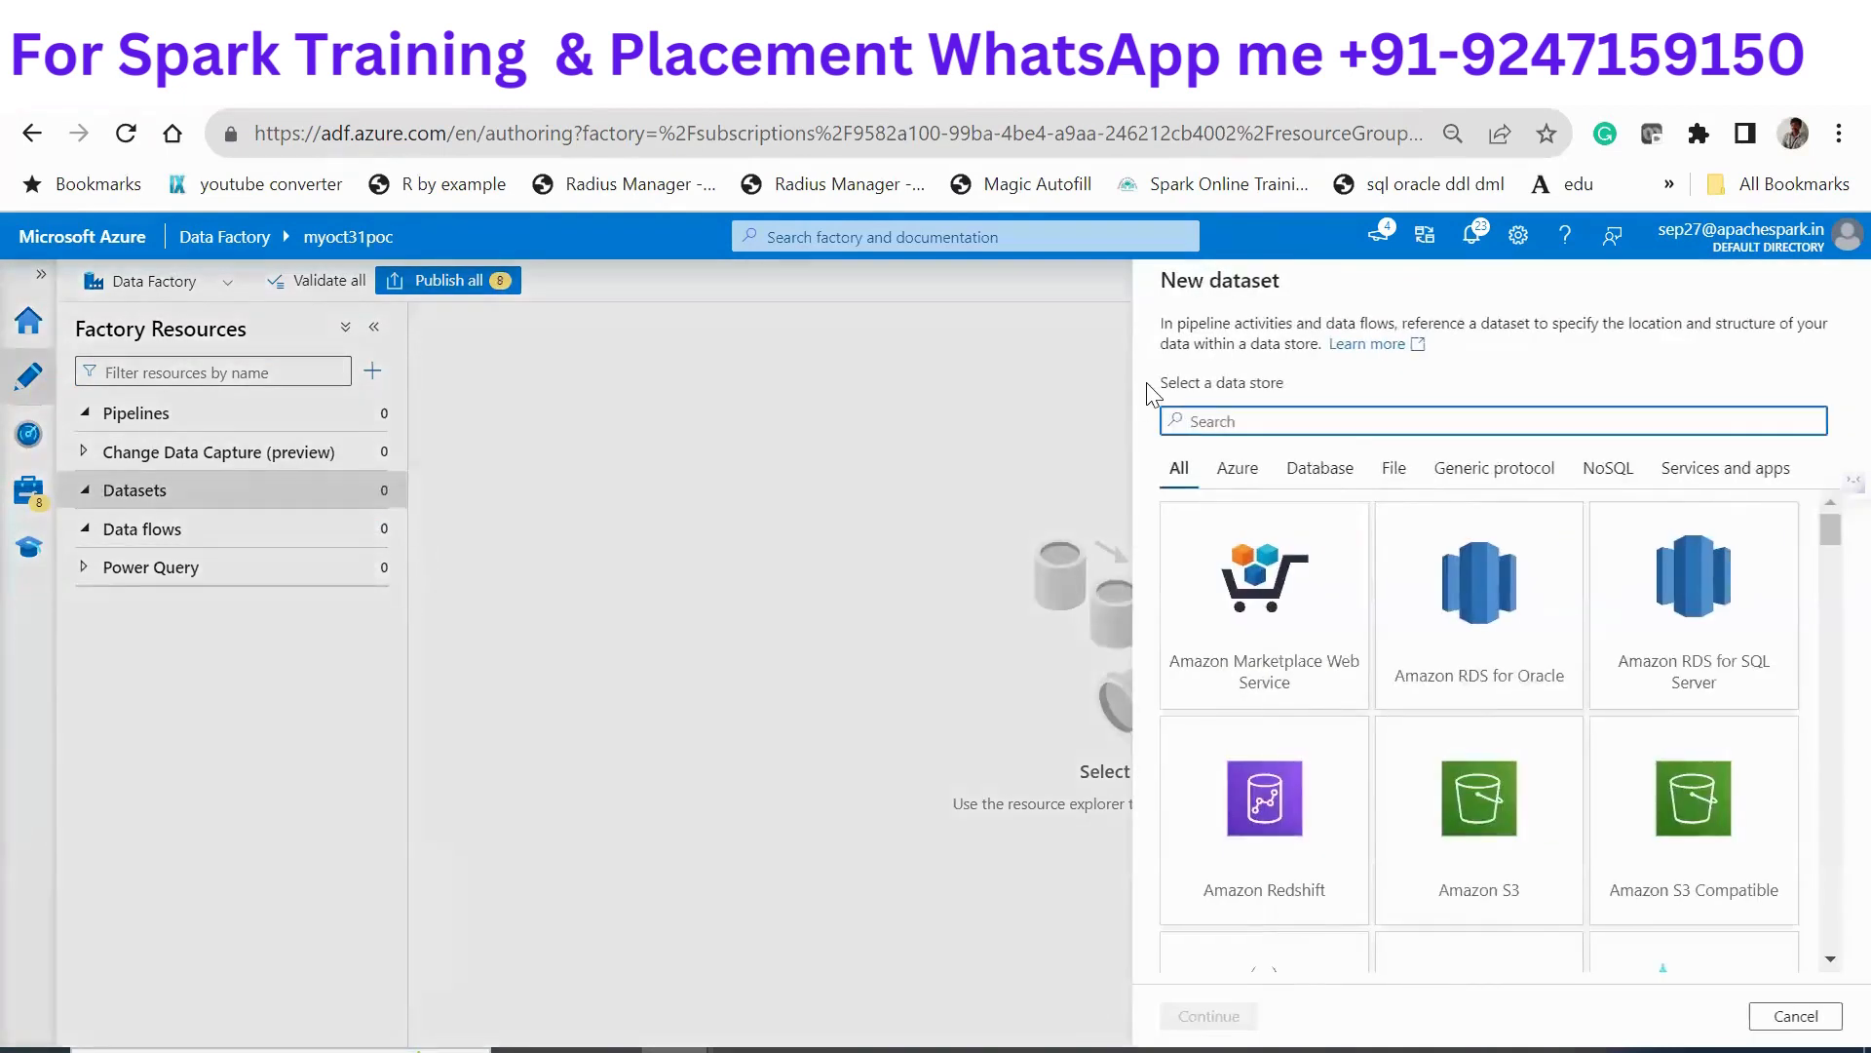
type("gen")
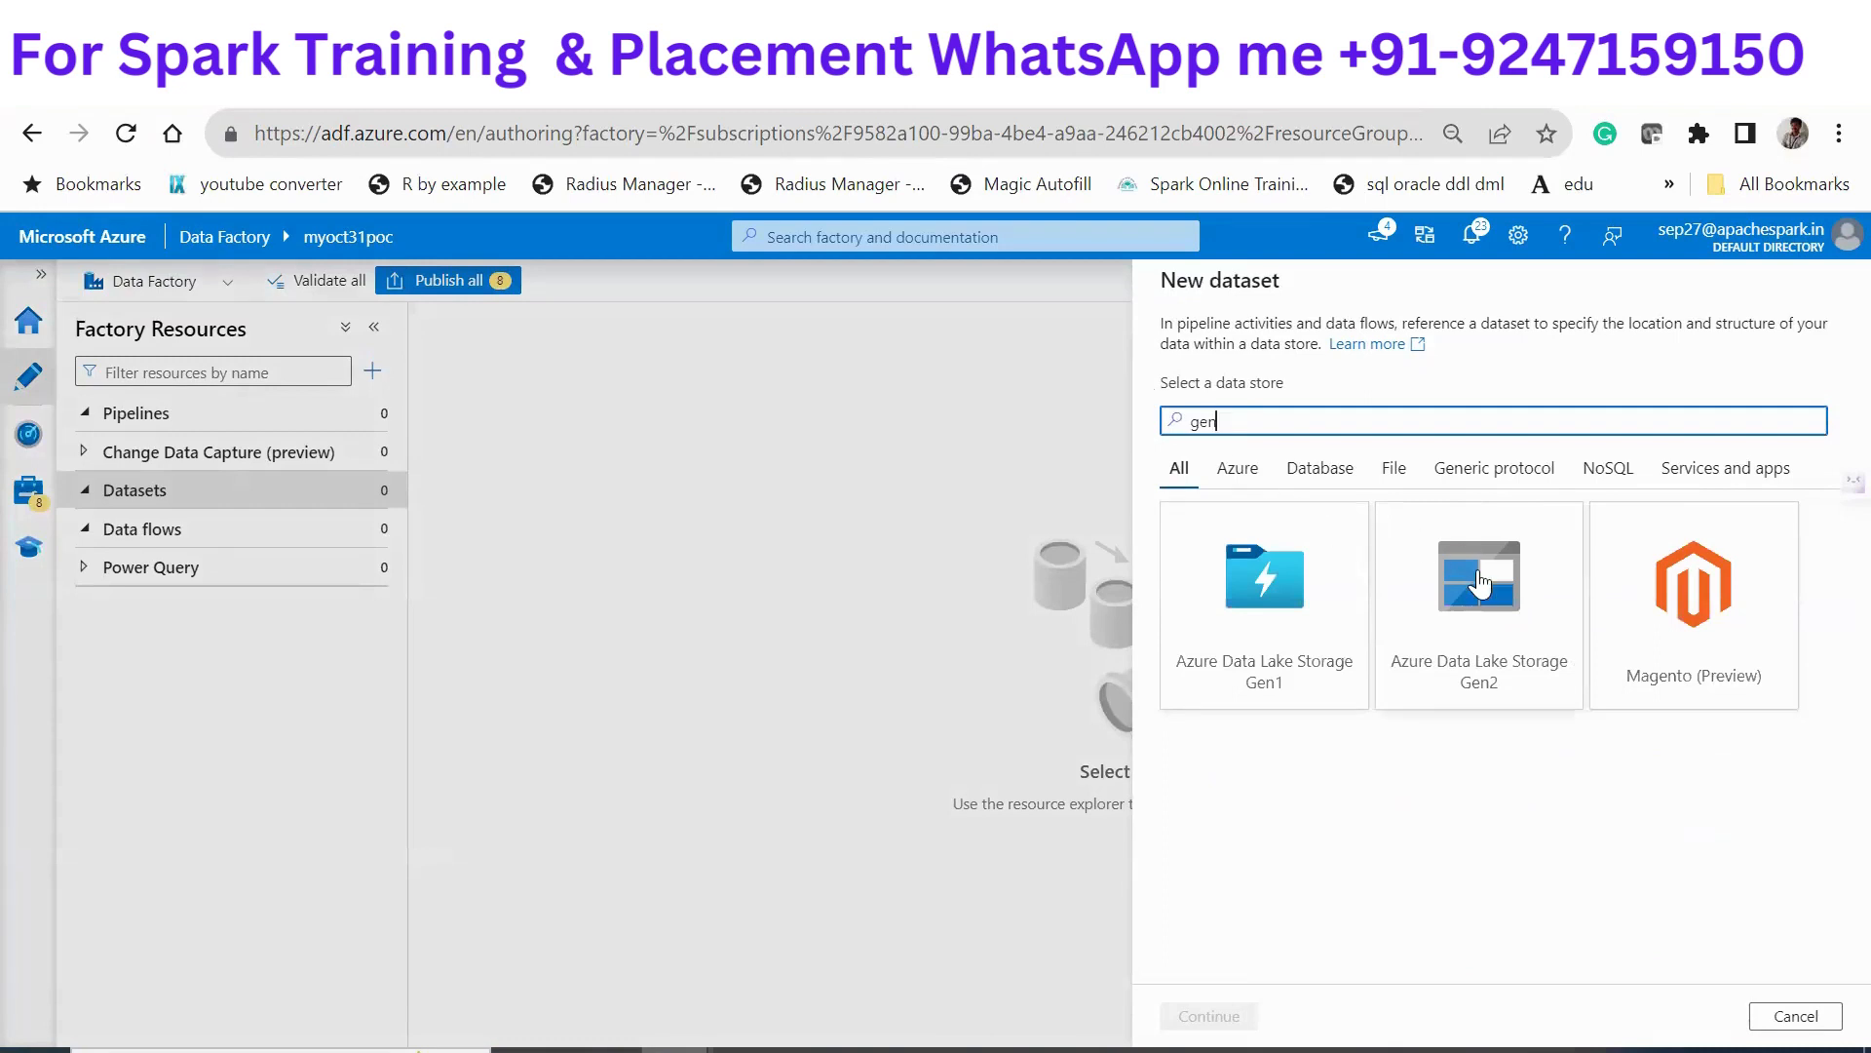
left_click(1480, 583)
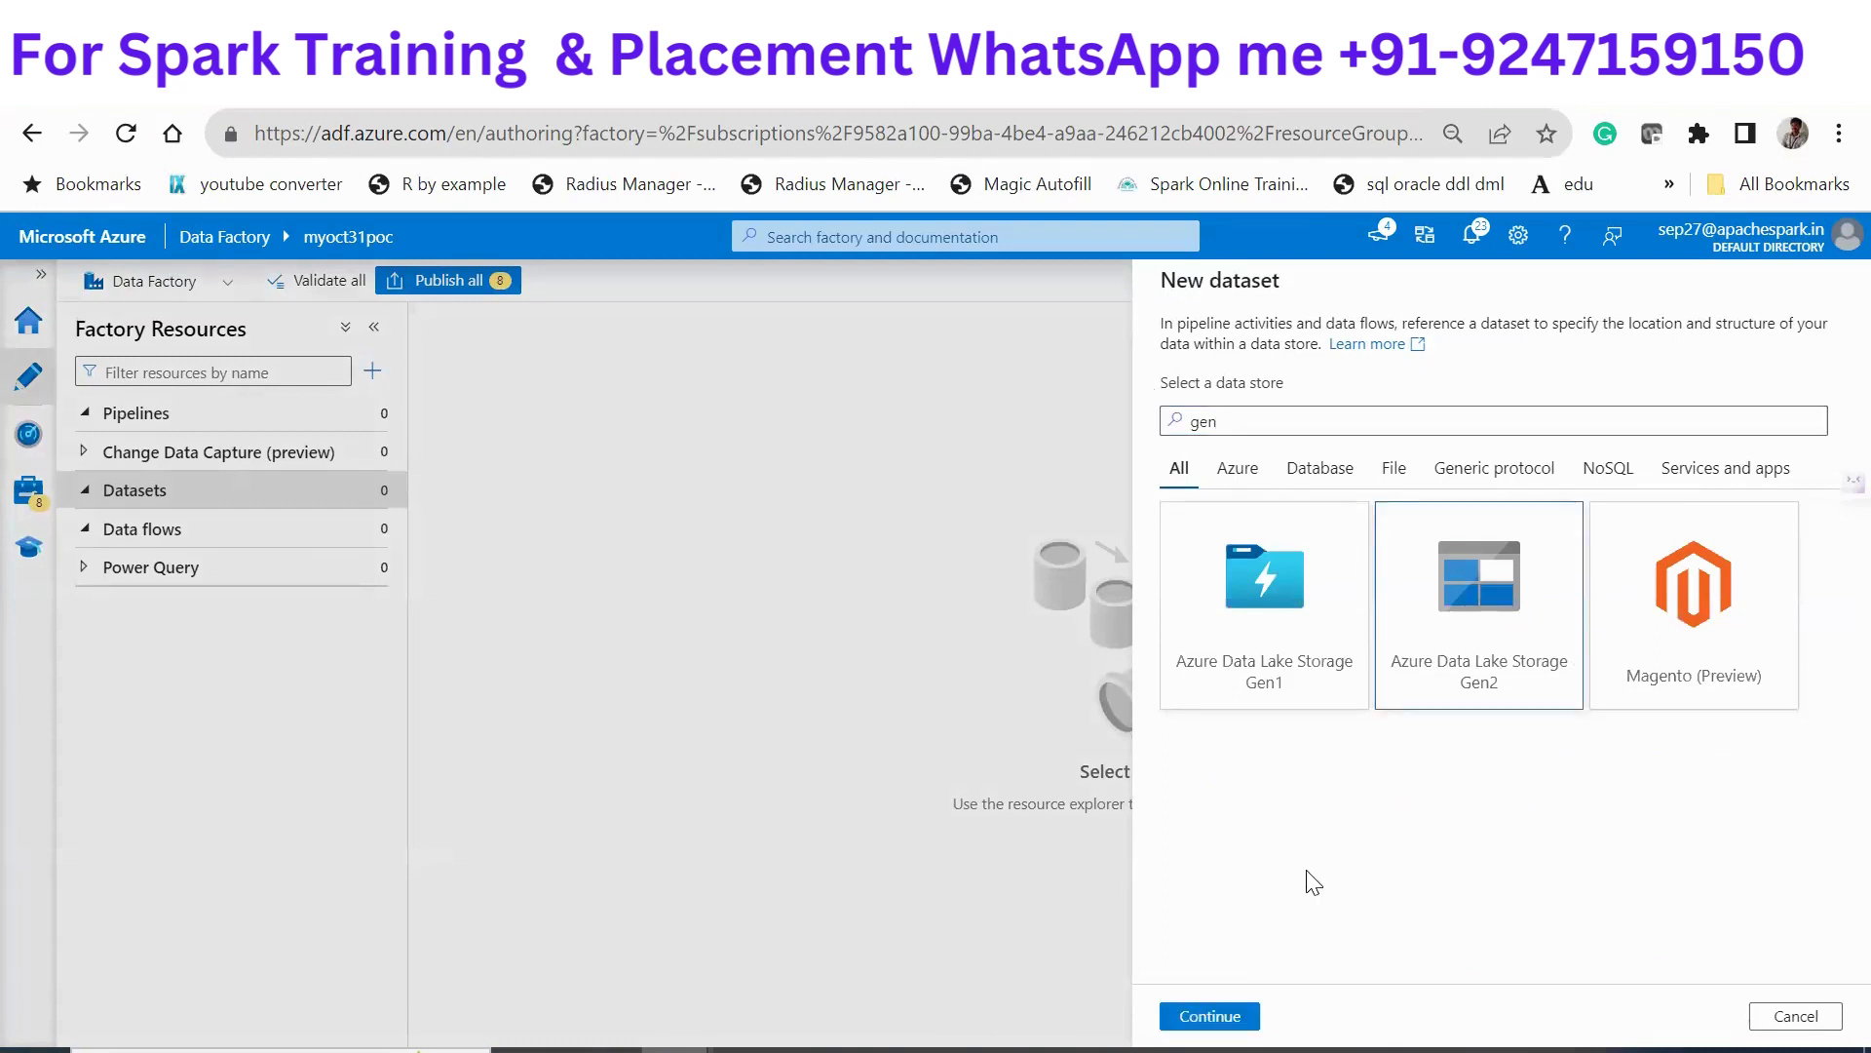
left_click(1210, 1015)
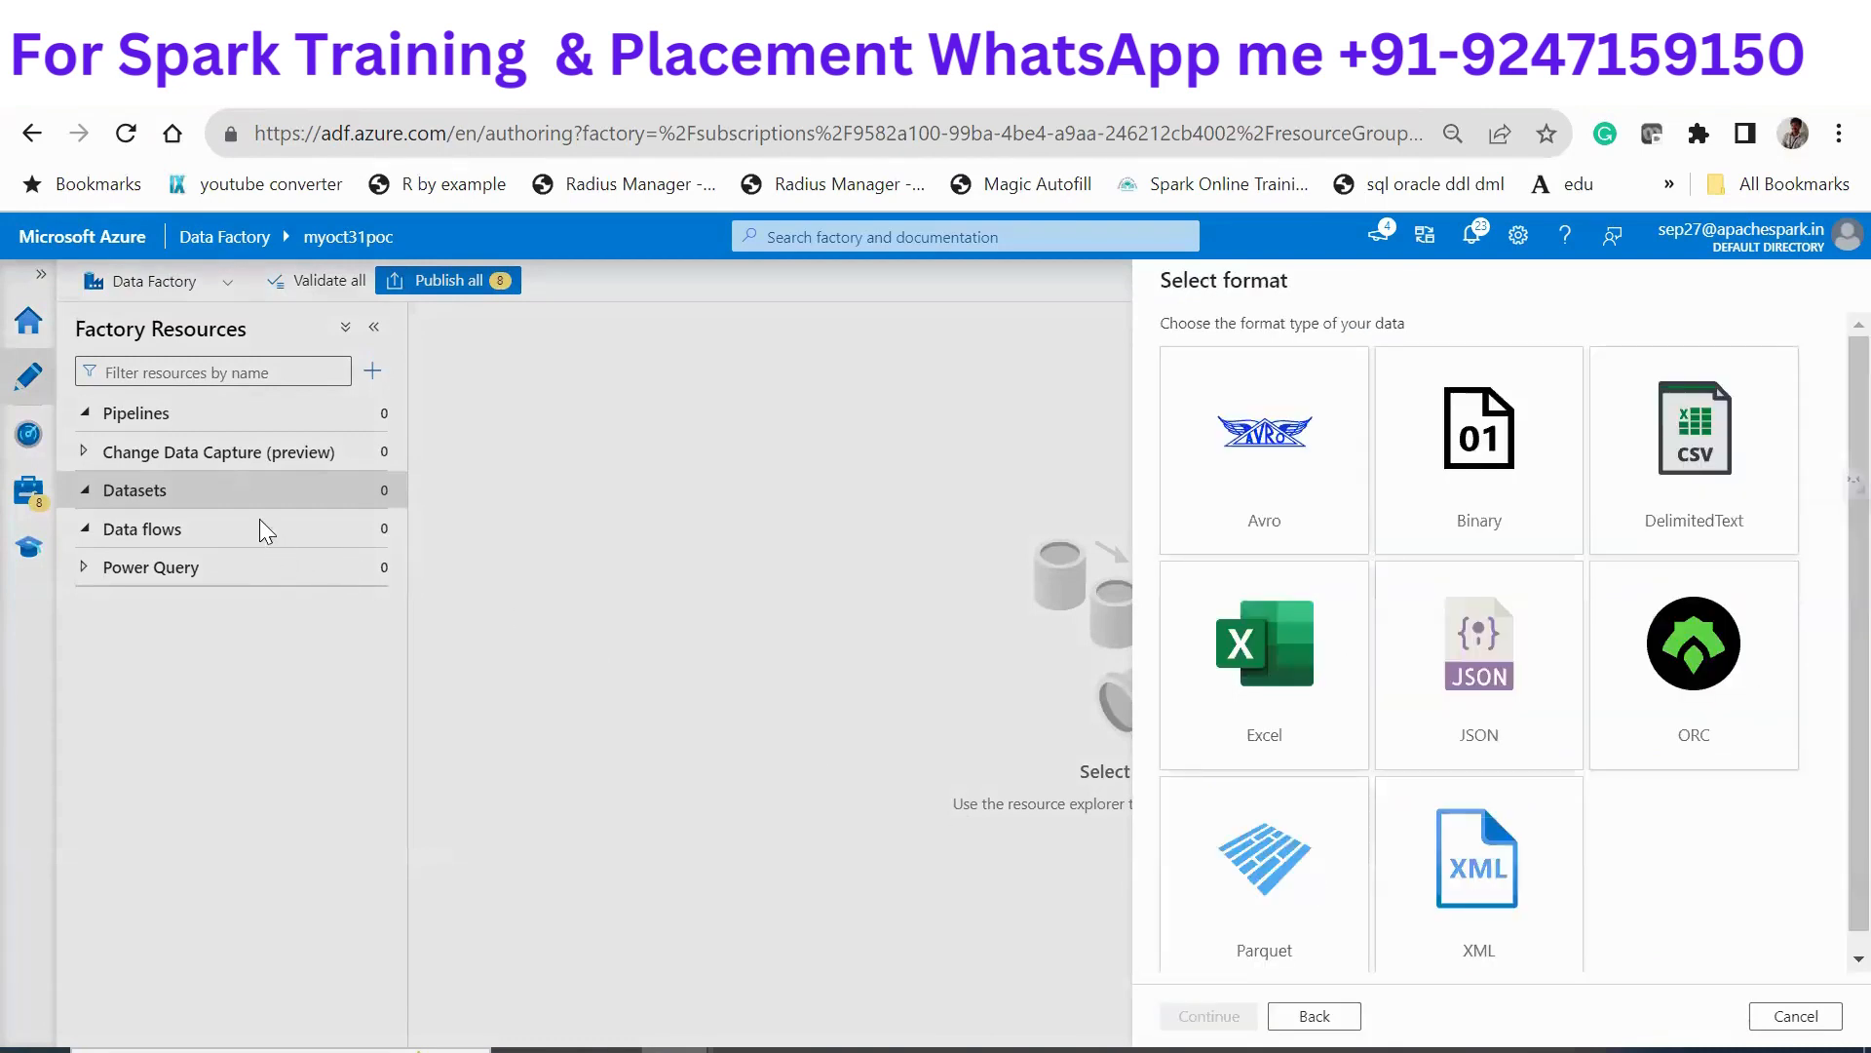
left_click(1702, 447)
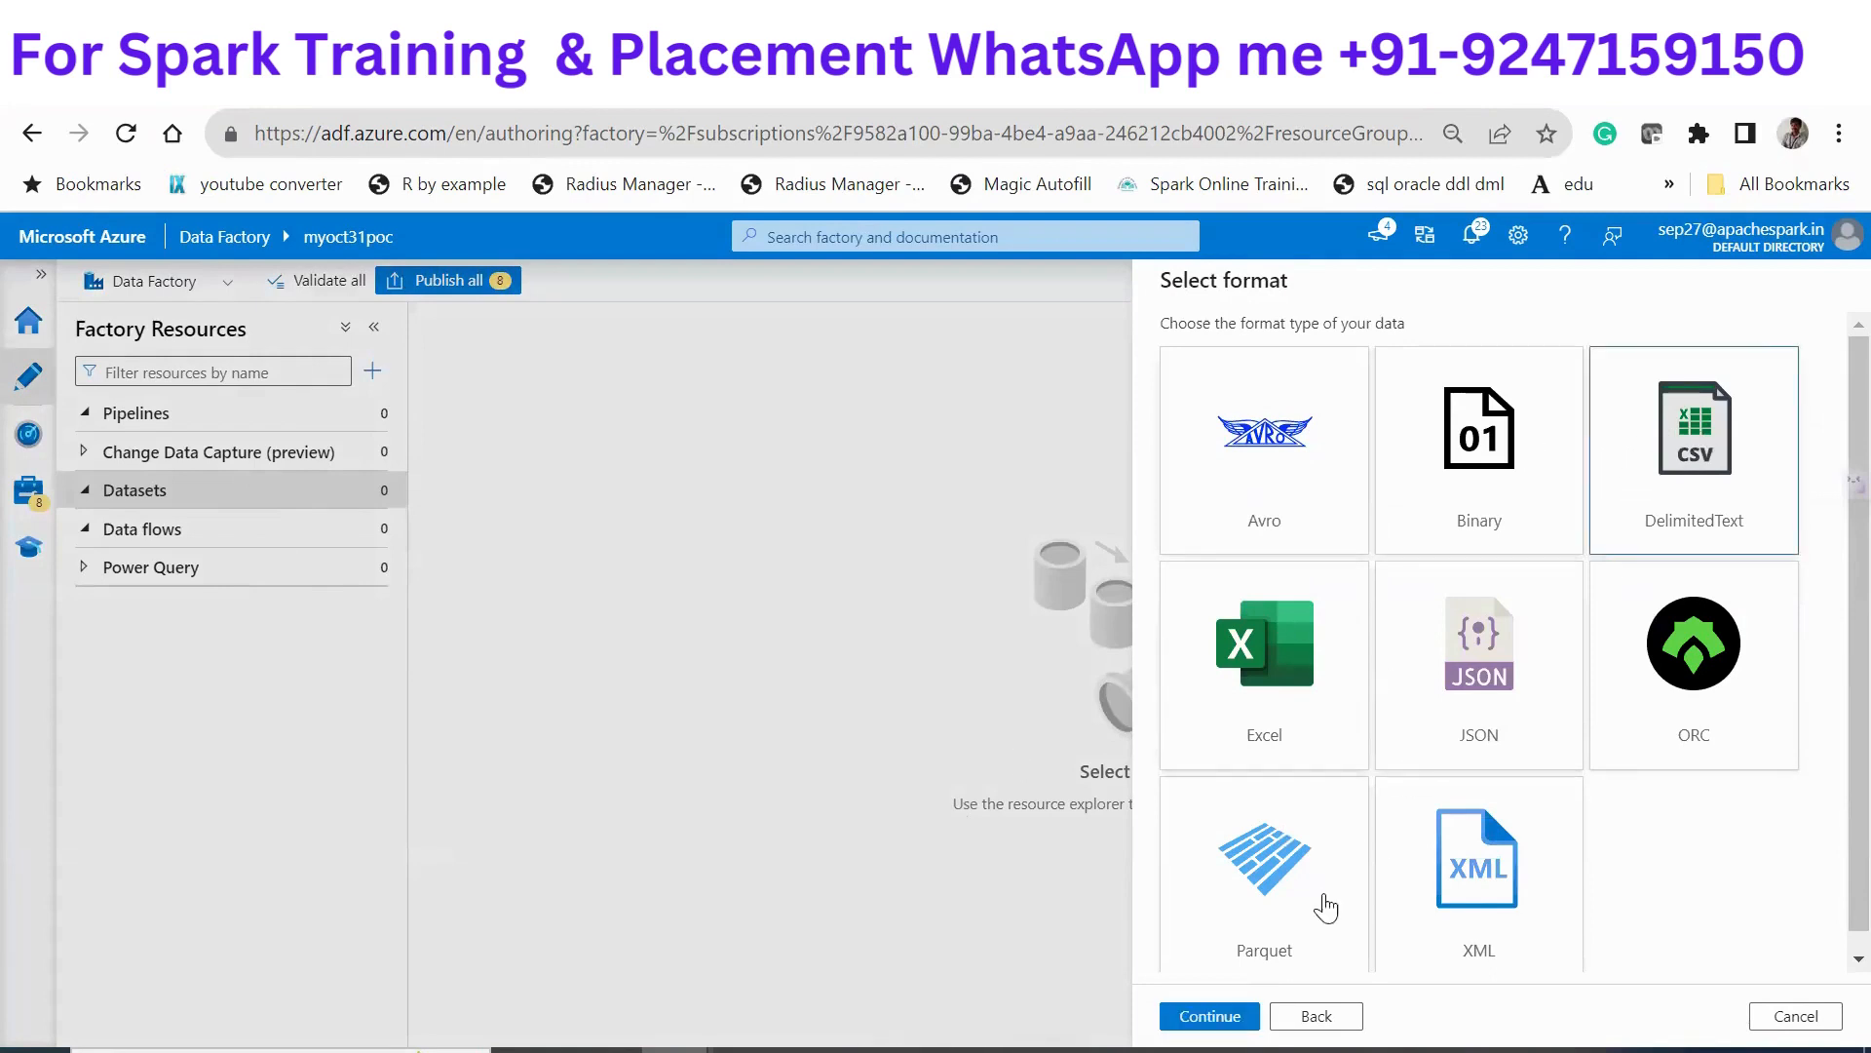
left_click(1162, 1019)
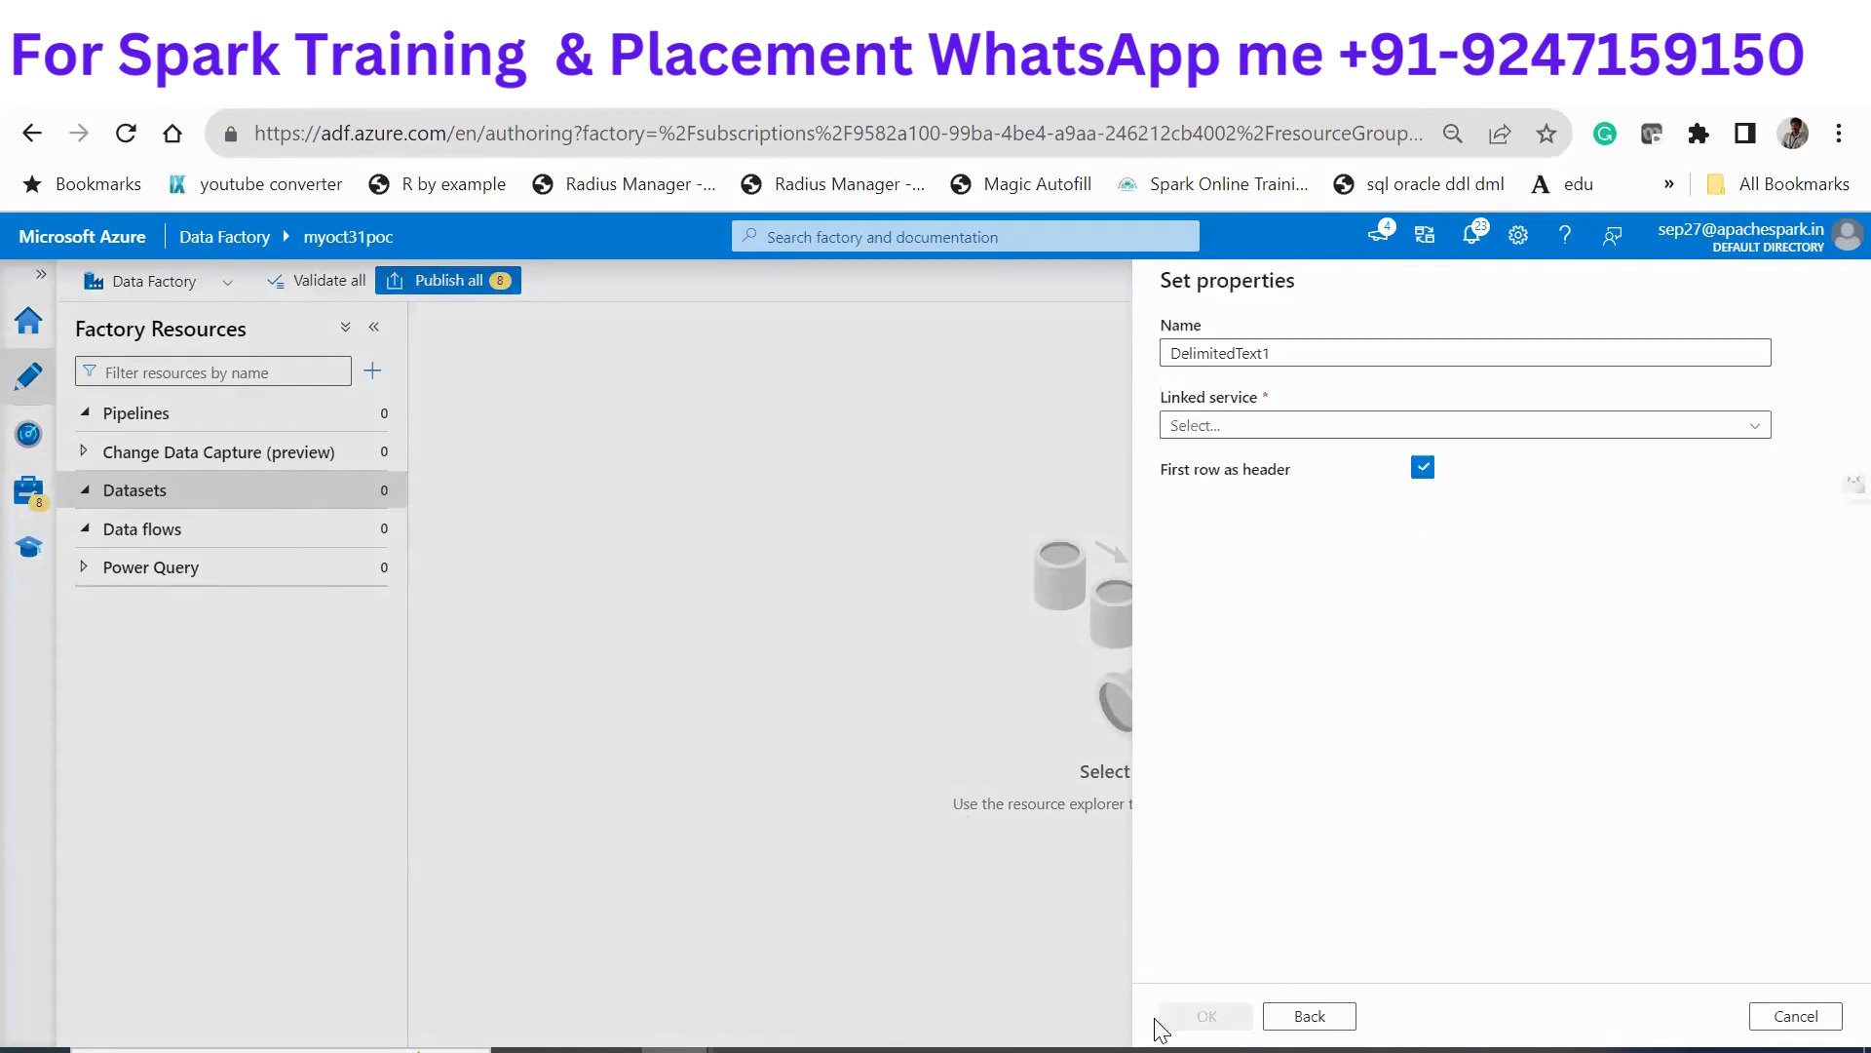
Name the dataset DS_somedata and select LS_source_venudata as its linked service
left_click(1225, 354)
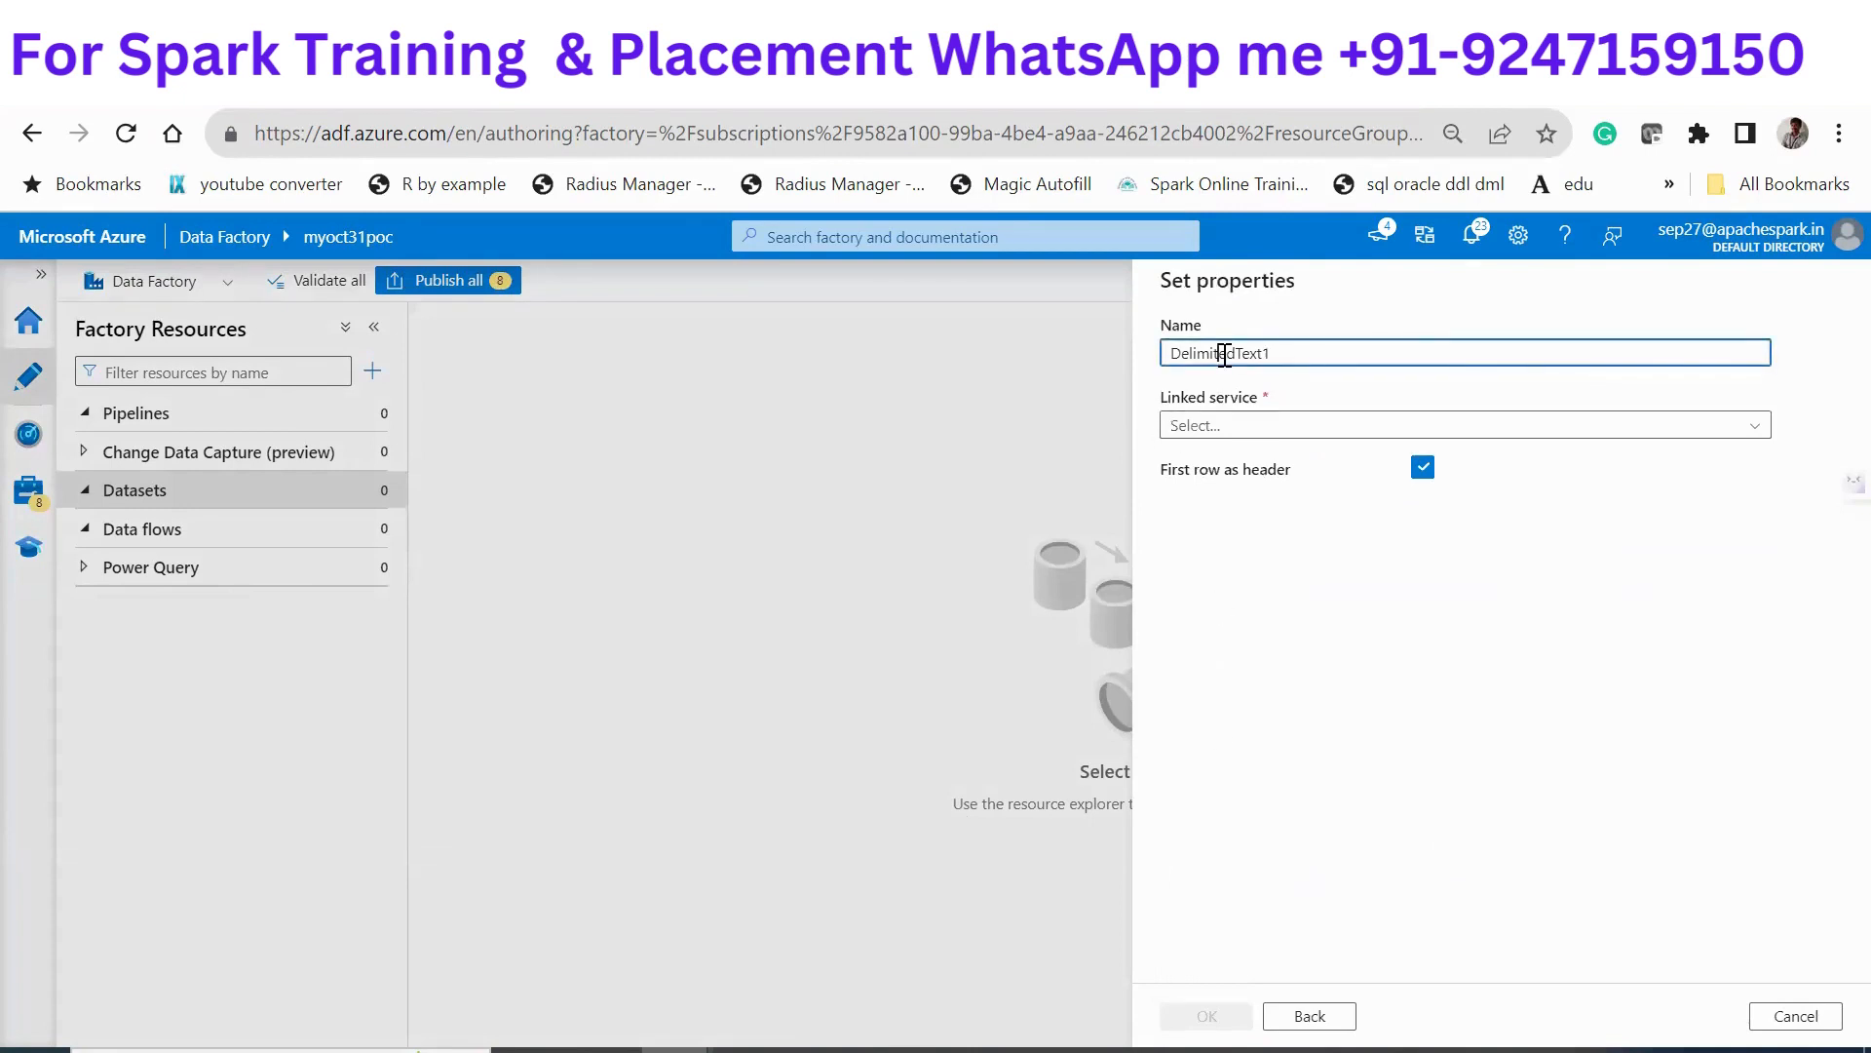
double_click(1226, 355)
type("DS_")
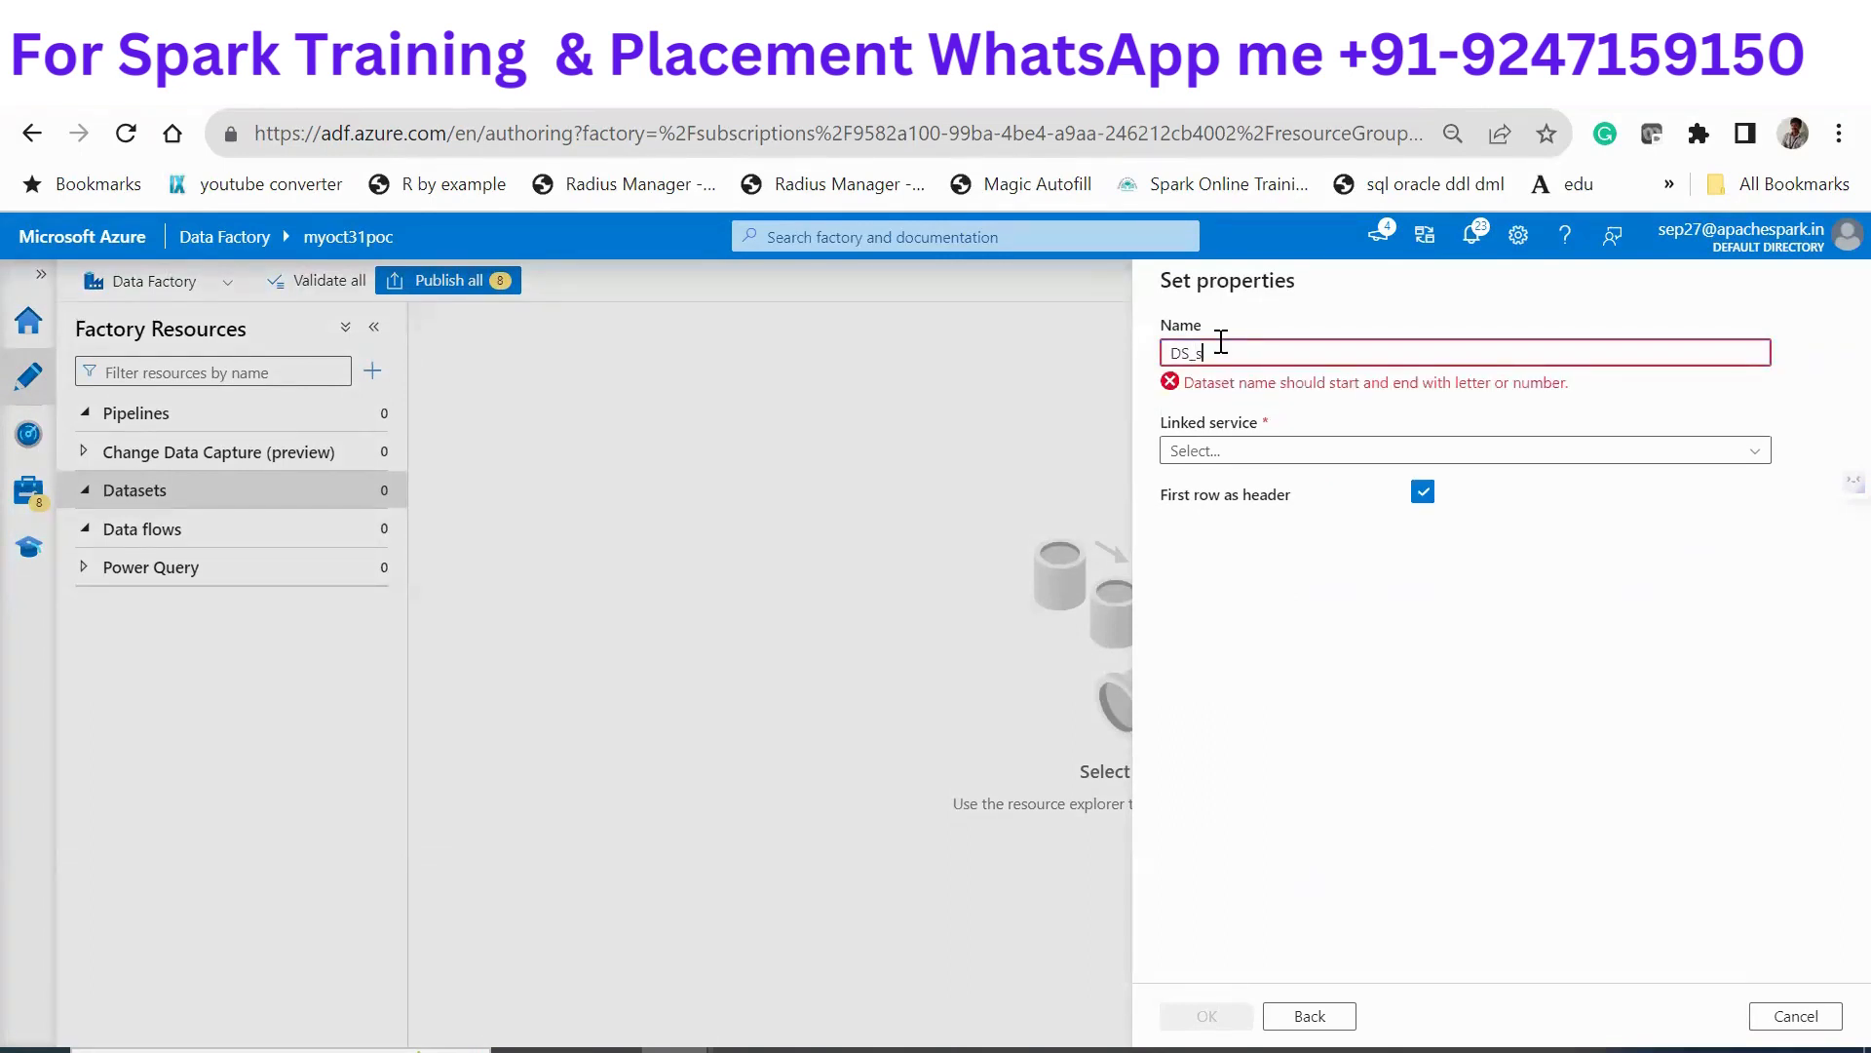
type("somedata")
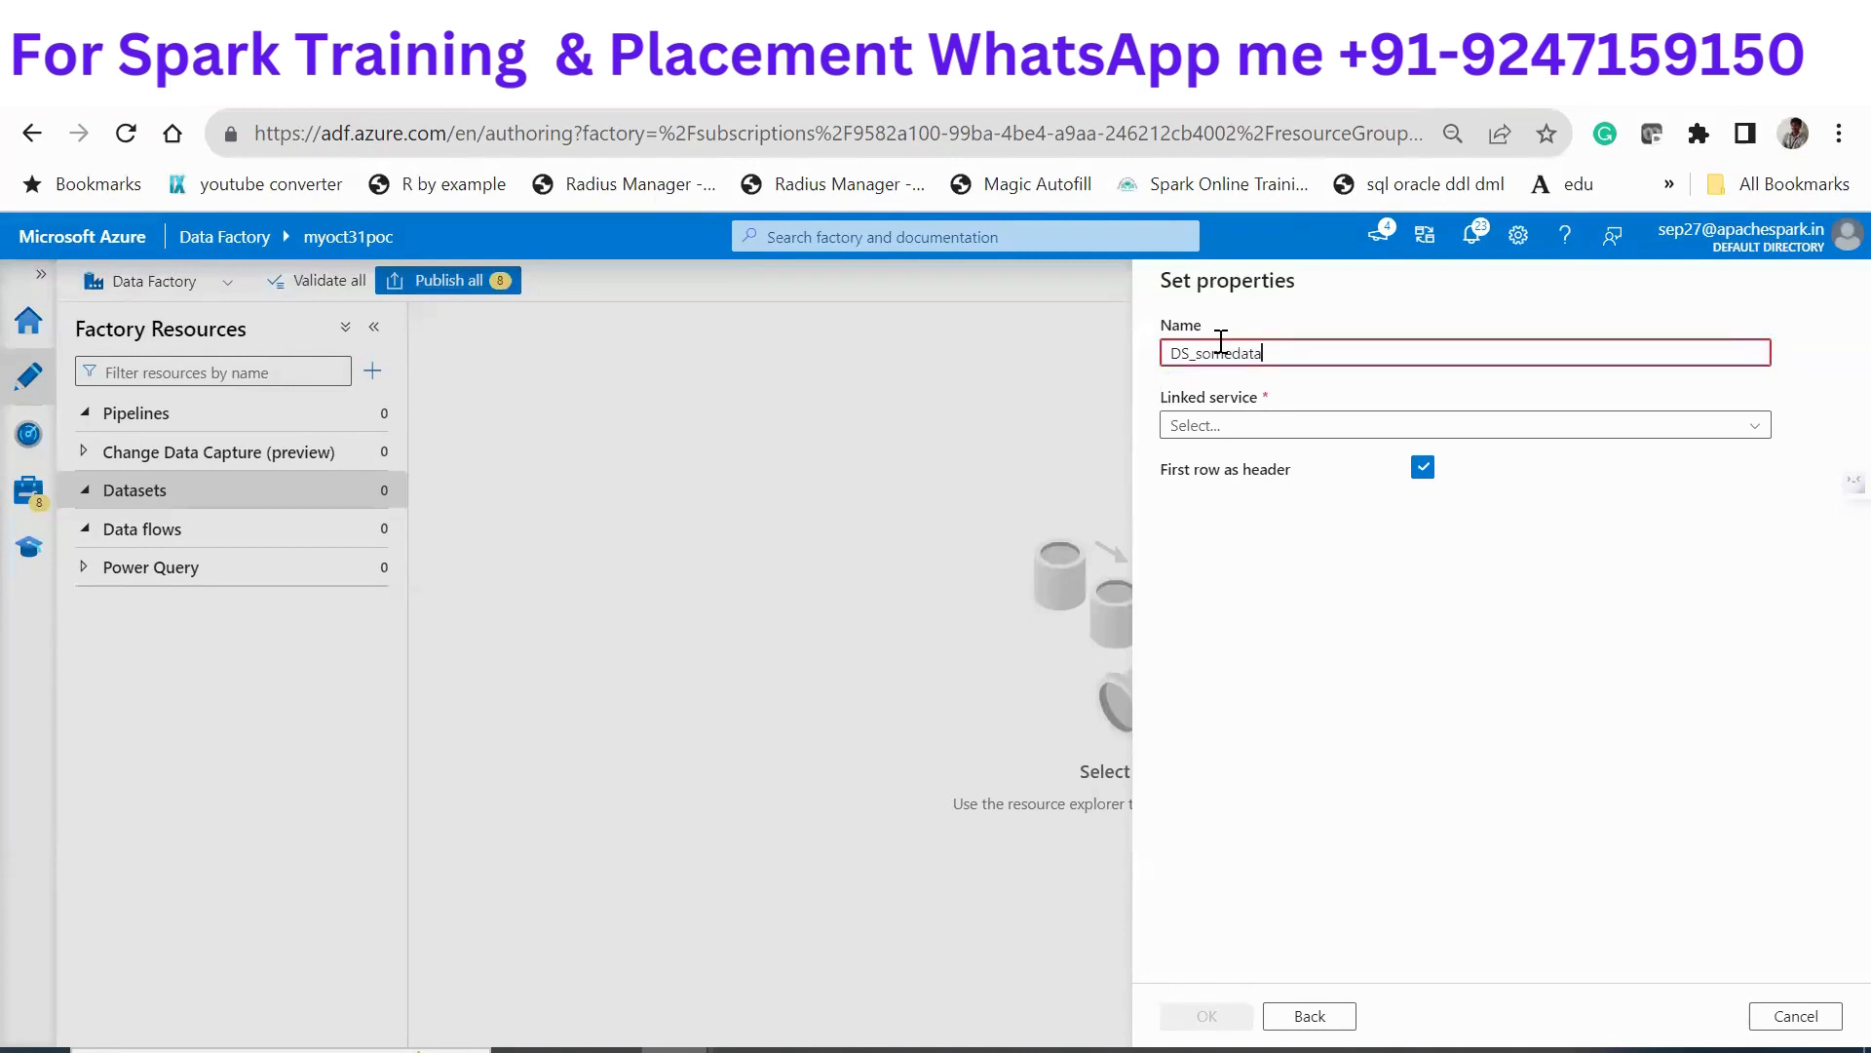
left_click(1221, 426)
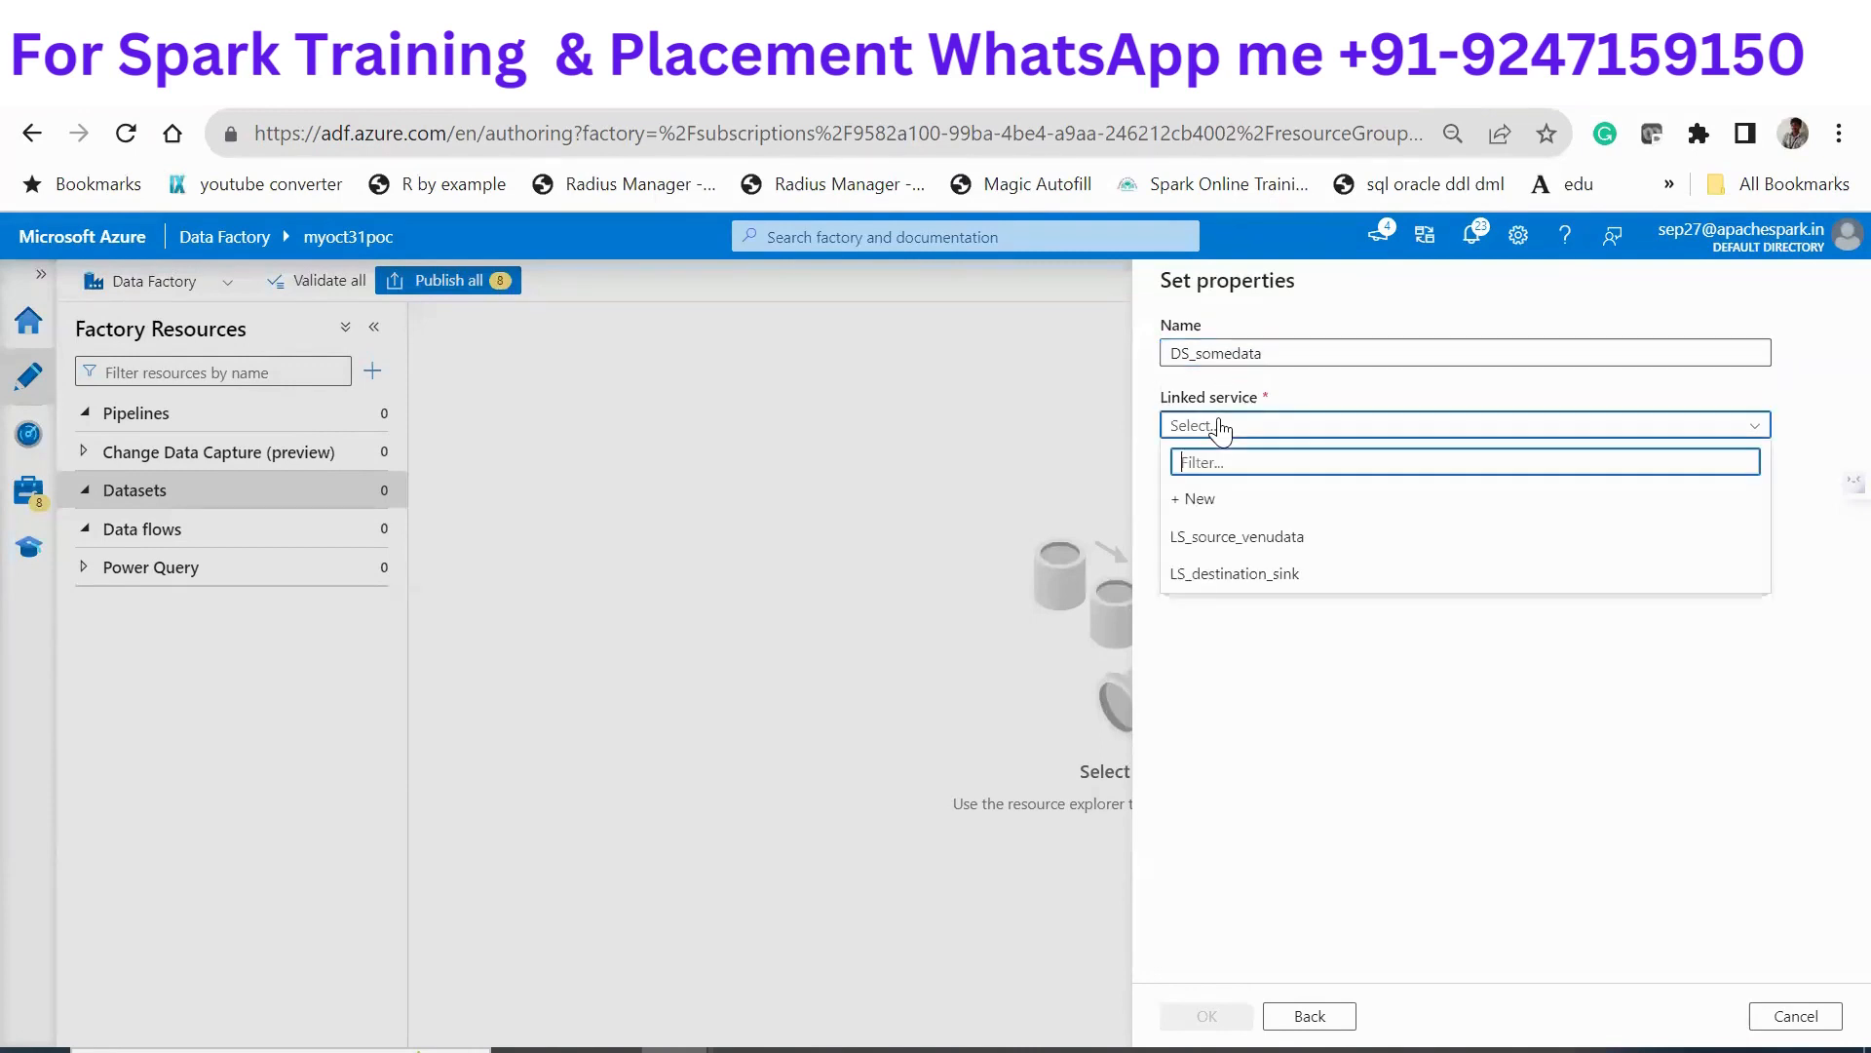
left_click(1212, 548)
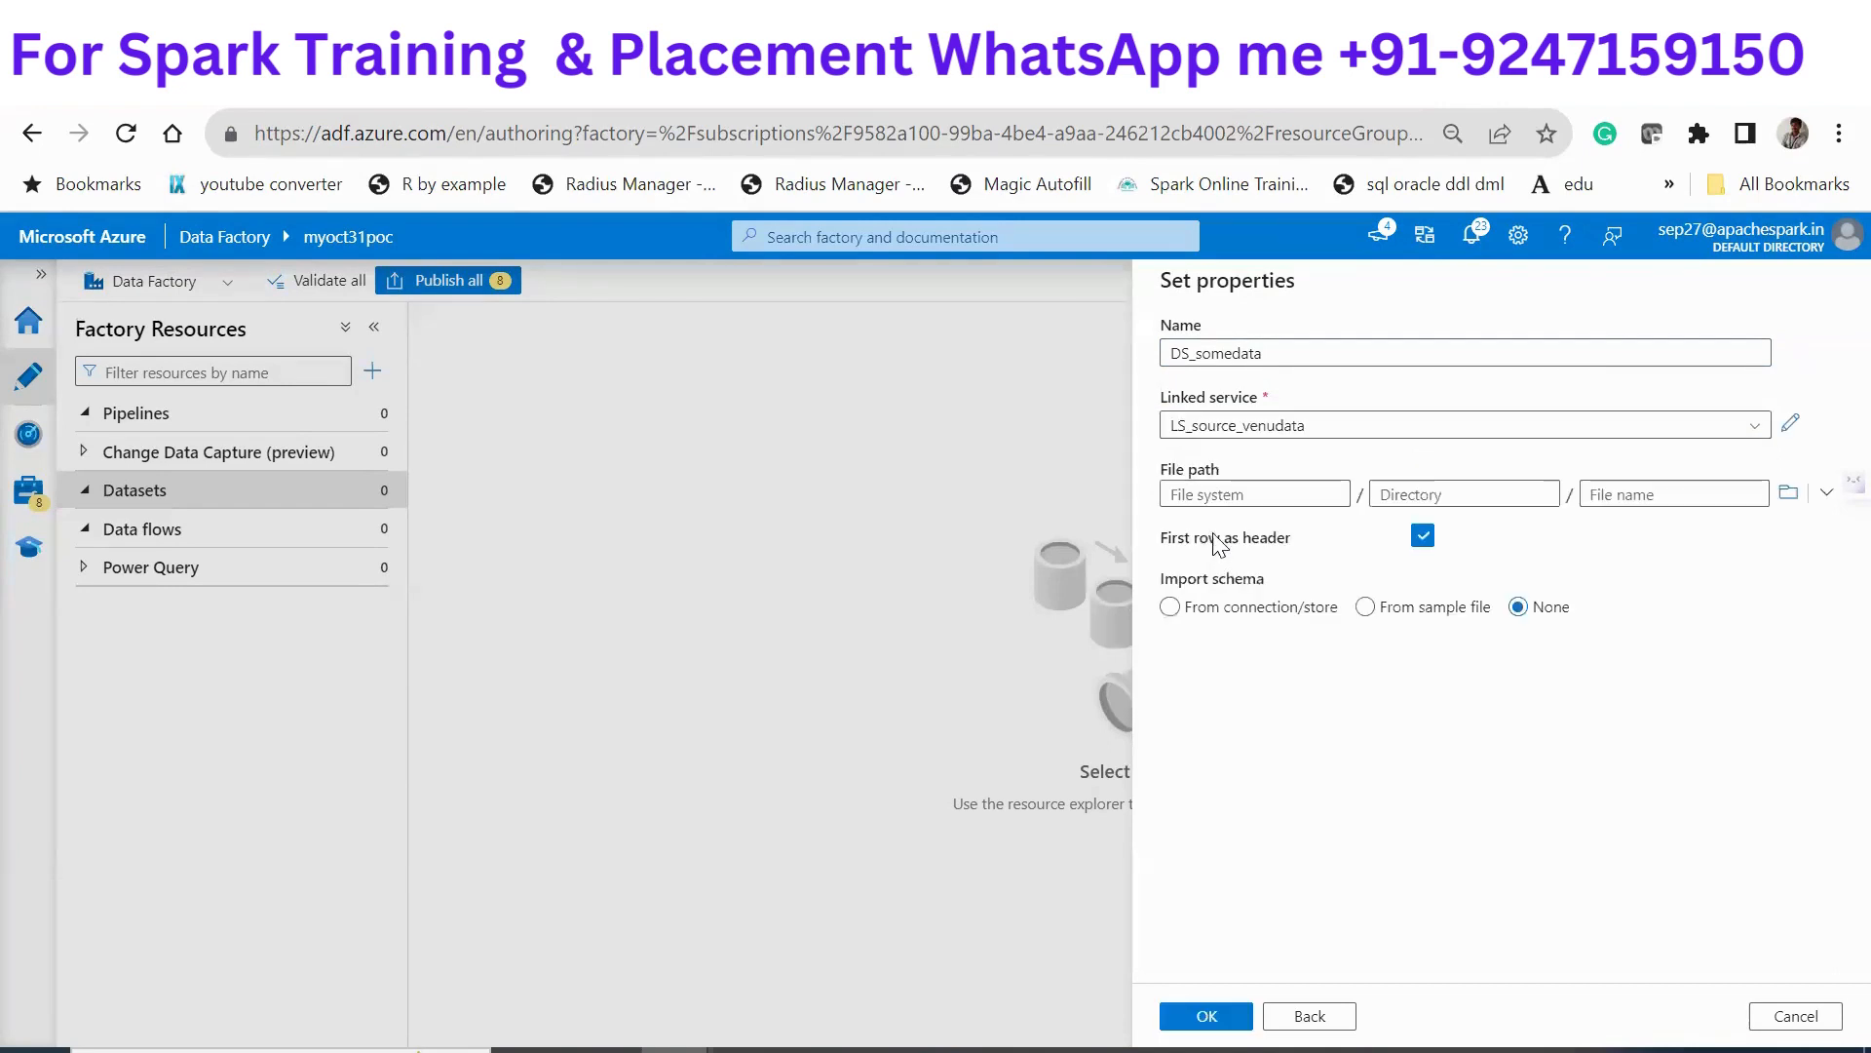
Set the source dataset's file path to the landingzone container, leaving directory and file name empty, and create the dataset
left_click(1787, 497)
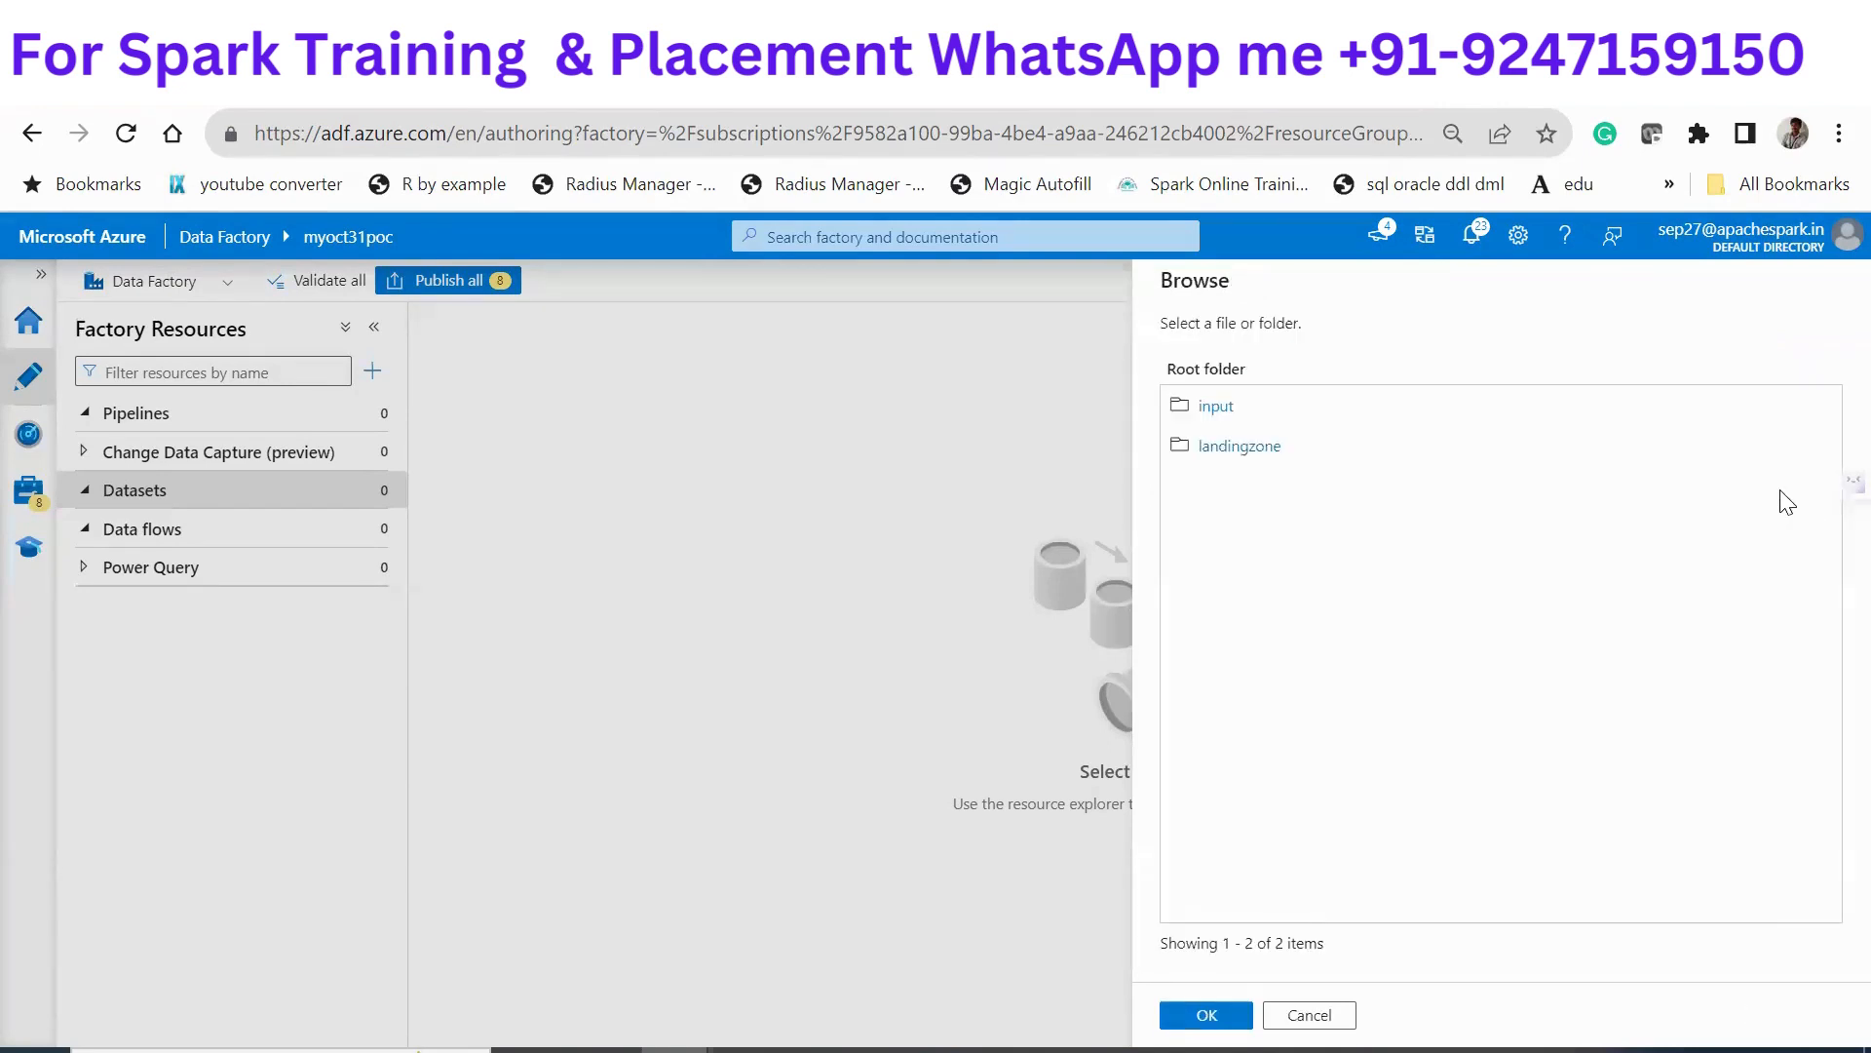
left_click(1227, 447)
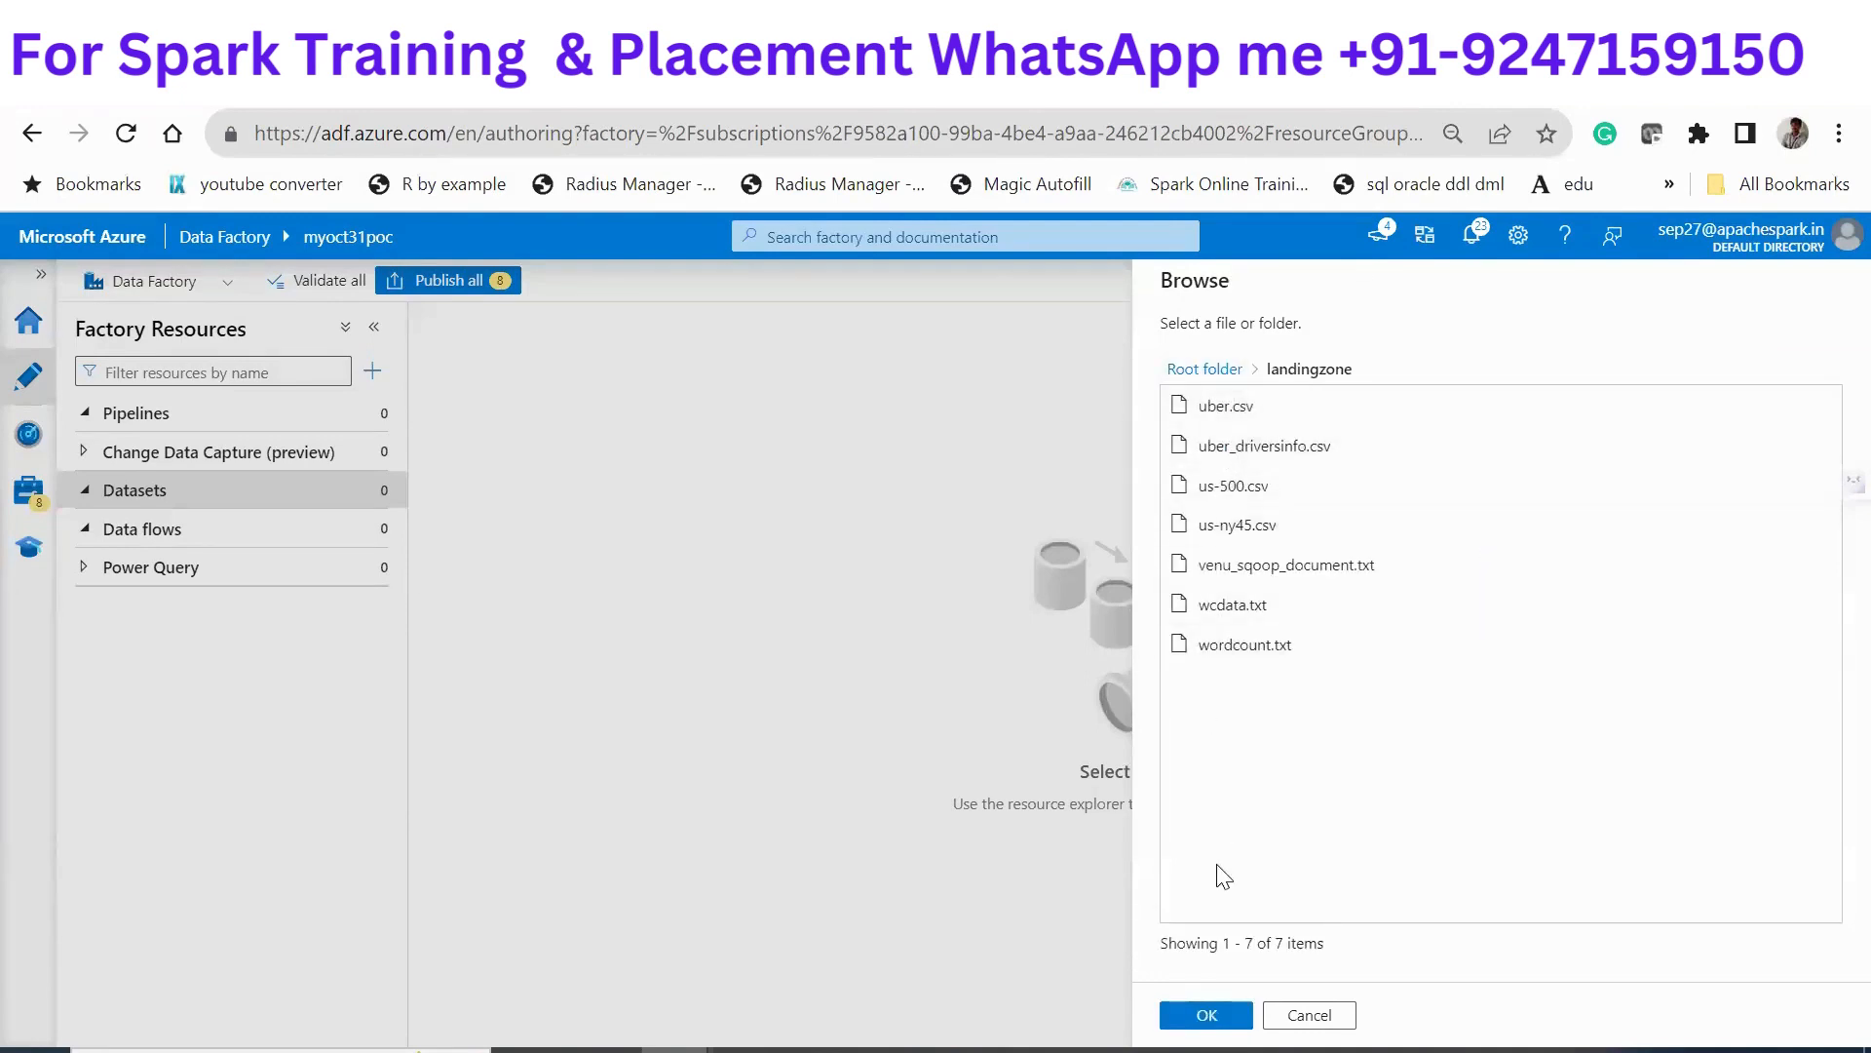
key("Tab")
key("Return")
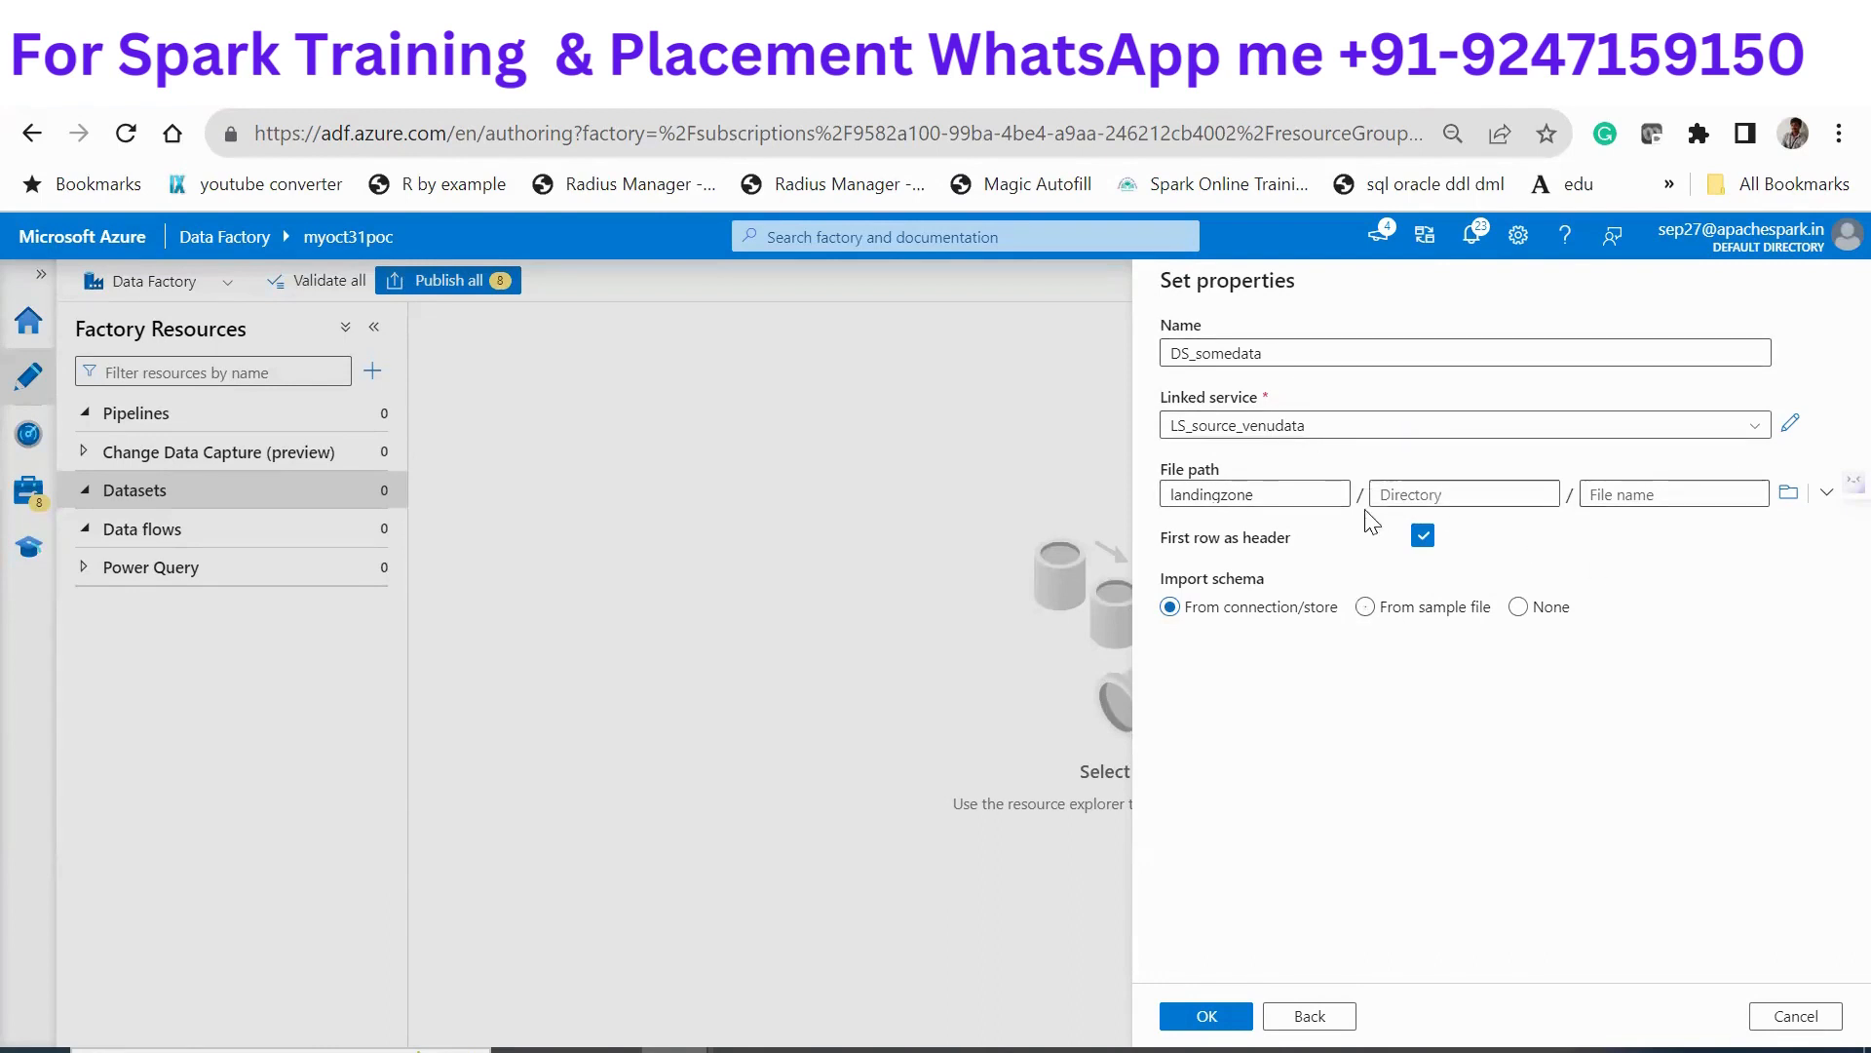
left_click(1626, 495)
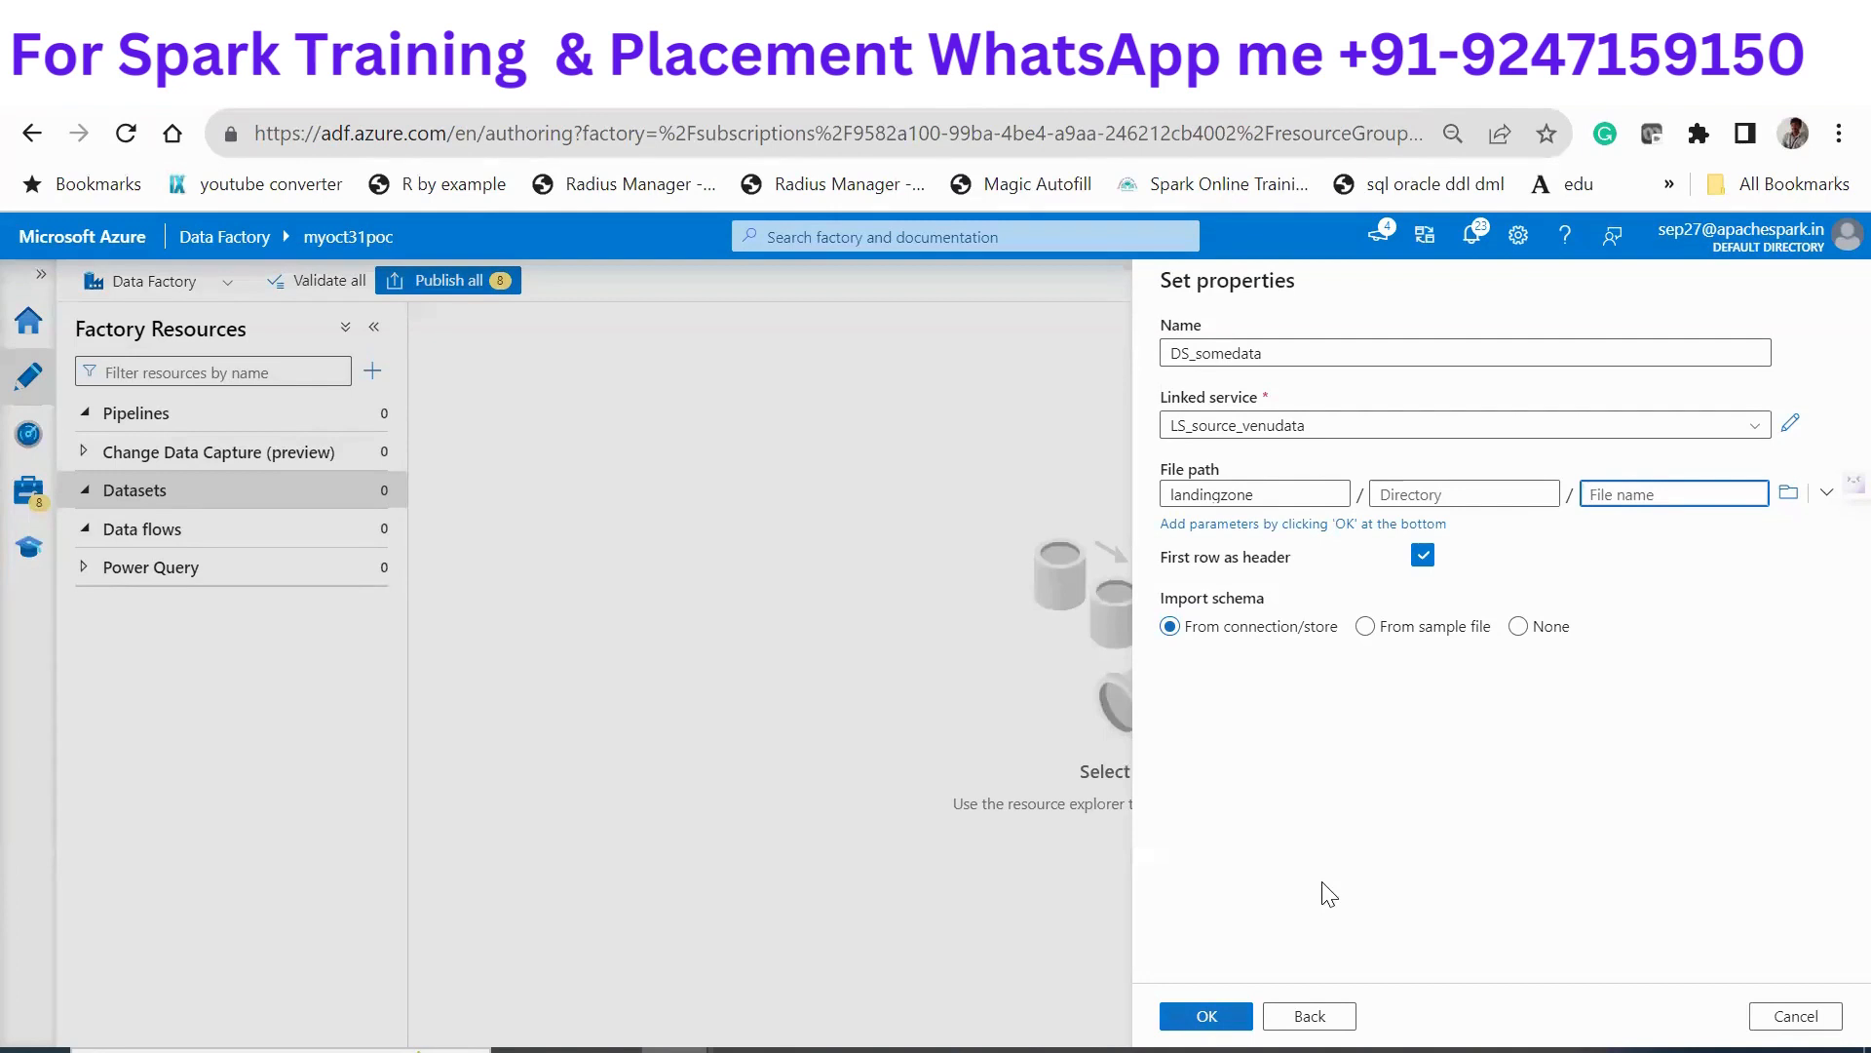
left_click(1206, 882)
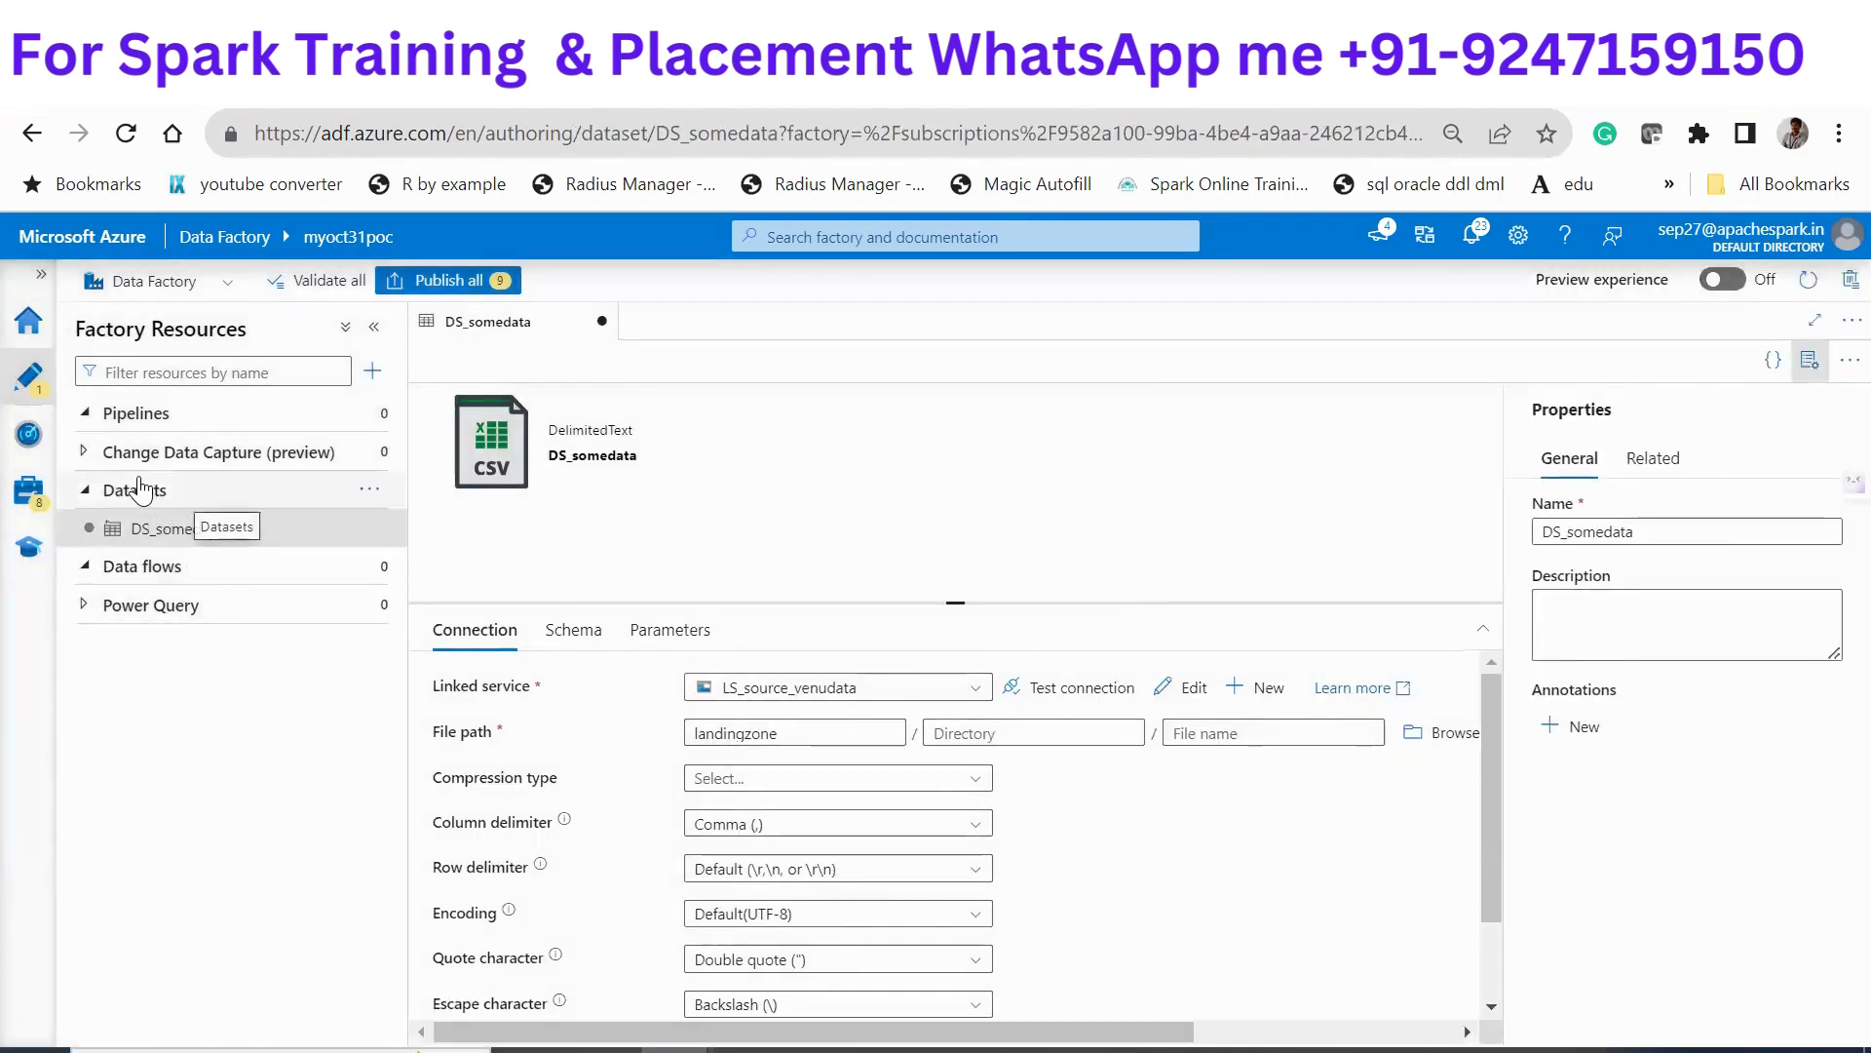
Start a second dataset on Azure Data Lake Storage Gen2, again with the DelimitedText format
left_click(370, 493)
left_click(414, 526)
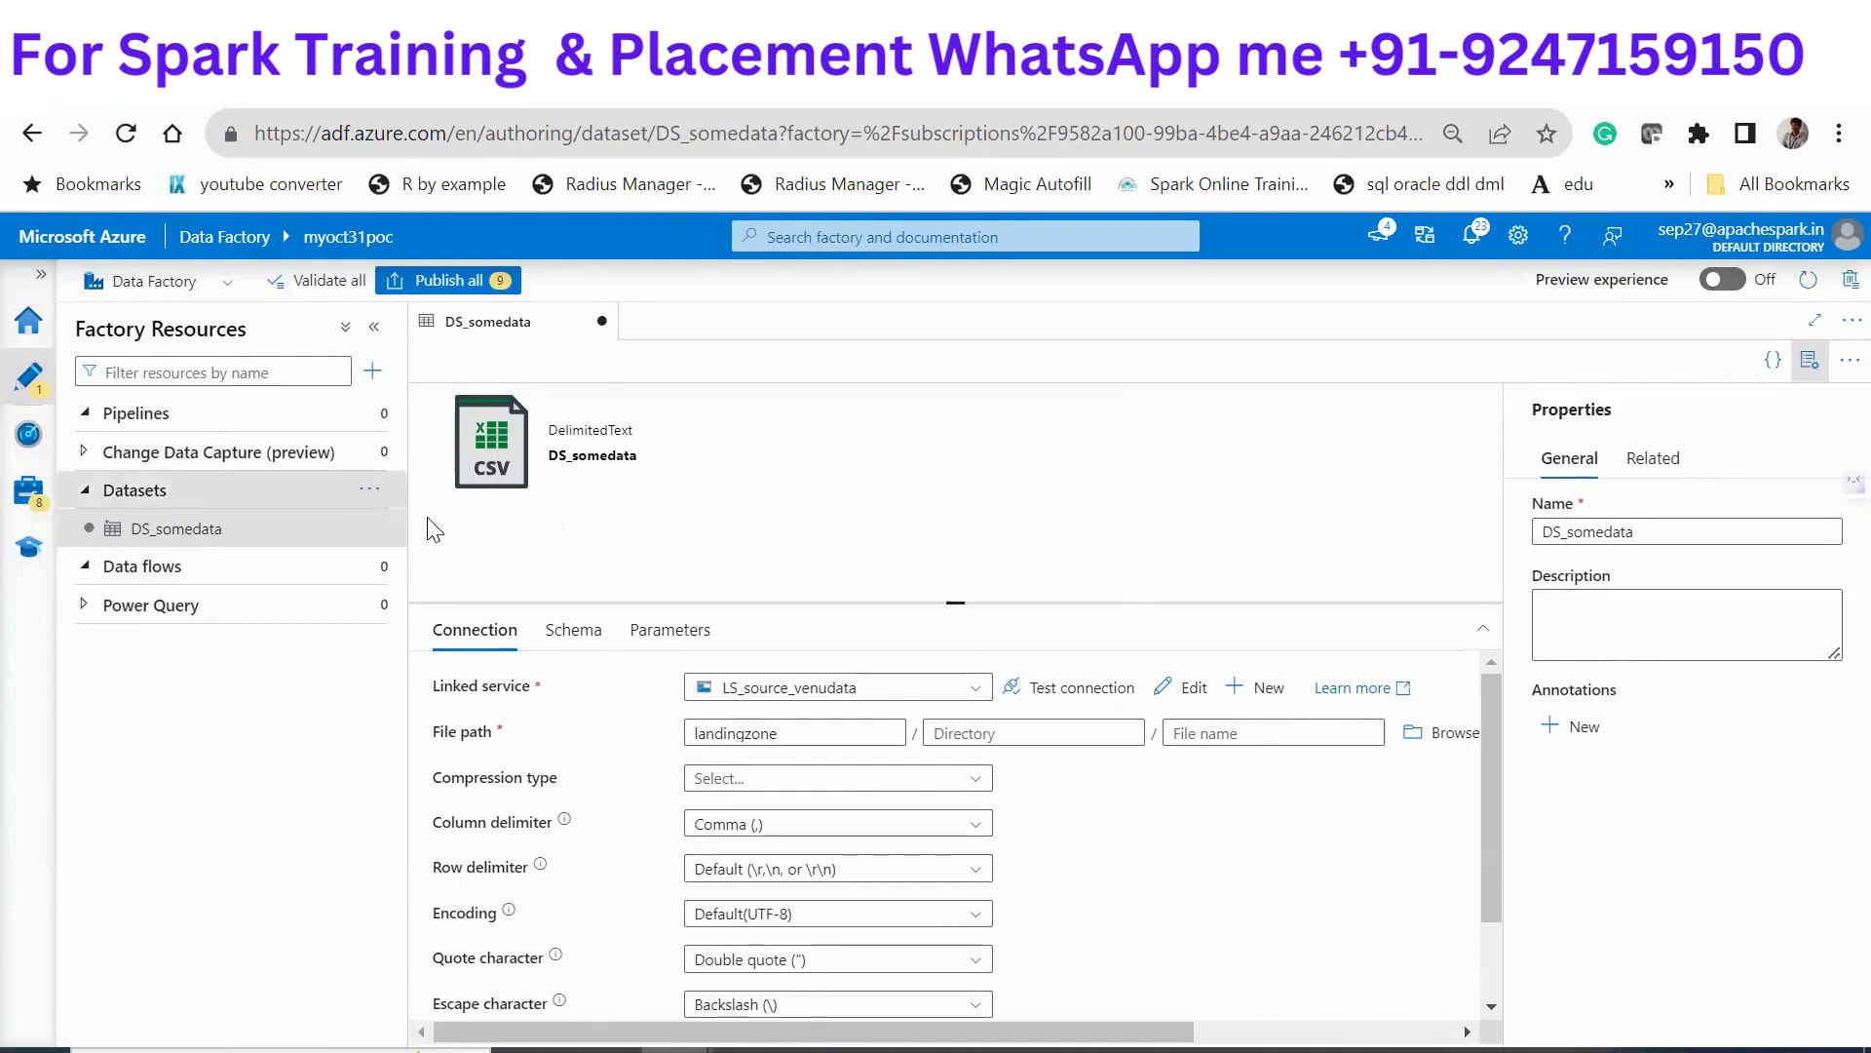
type("gen")
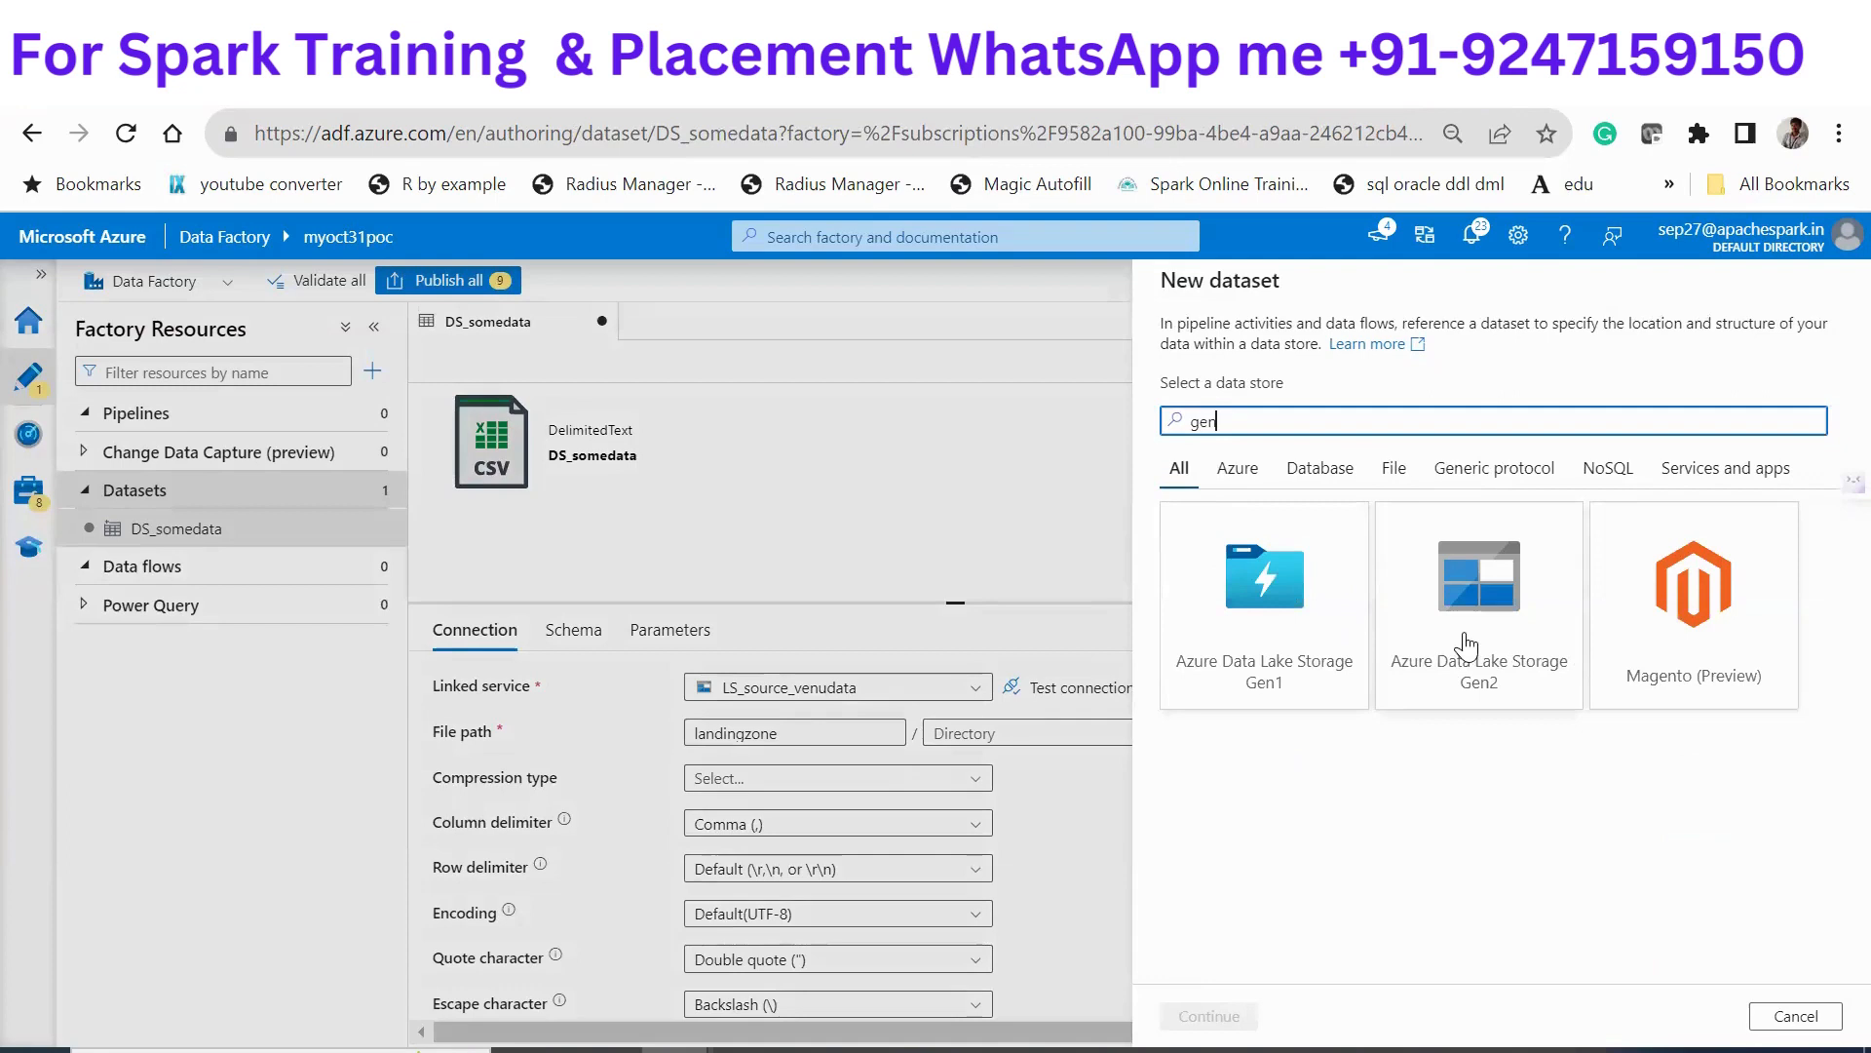
left_click(1467, 646)
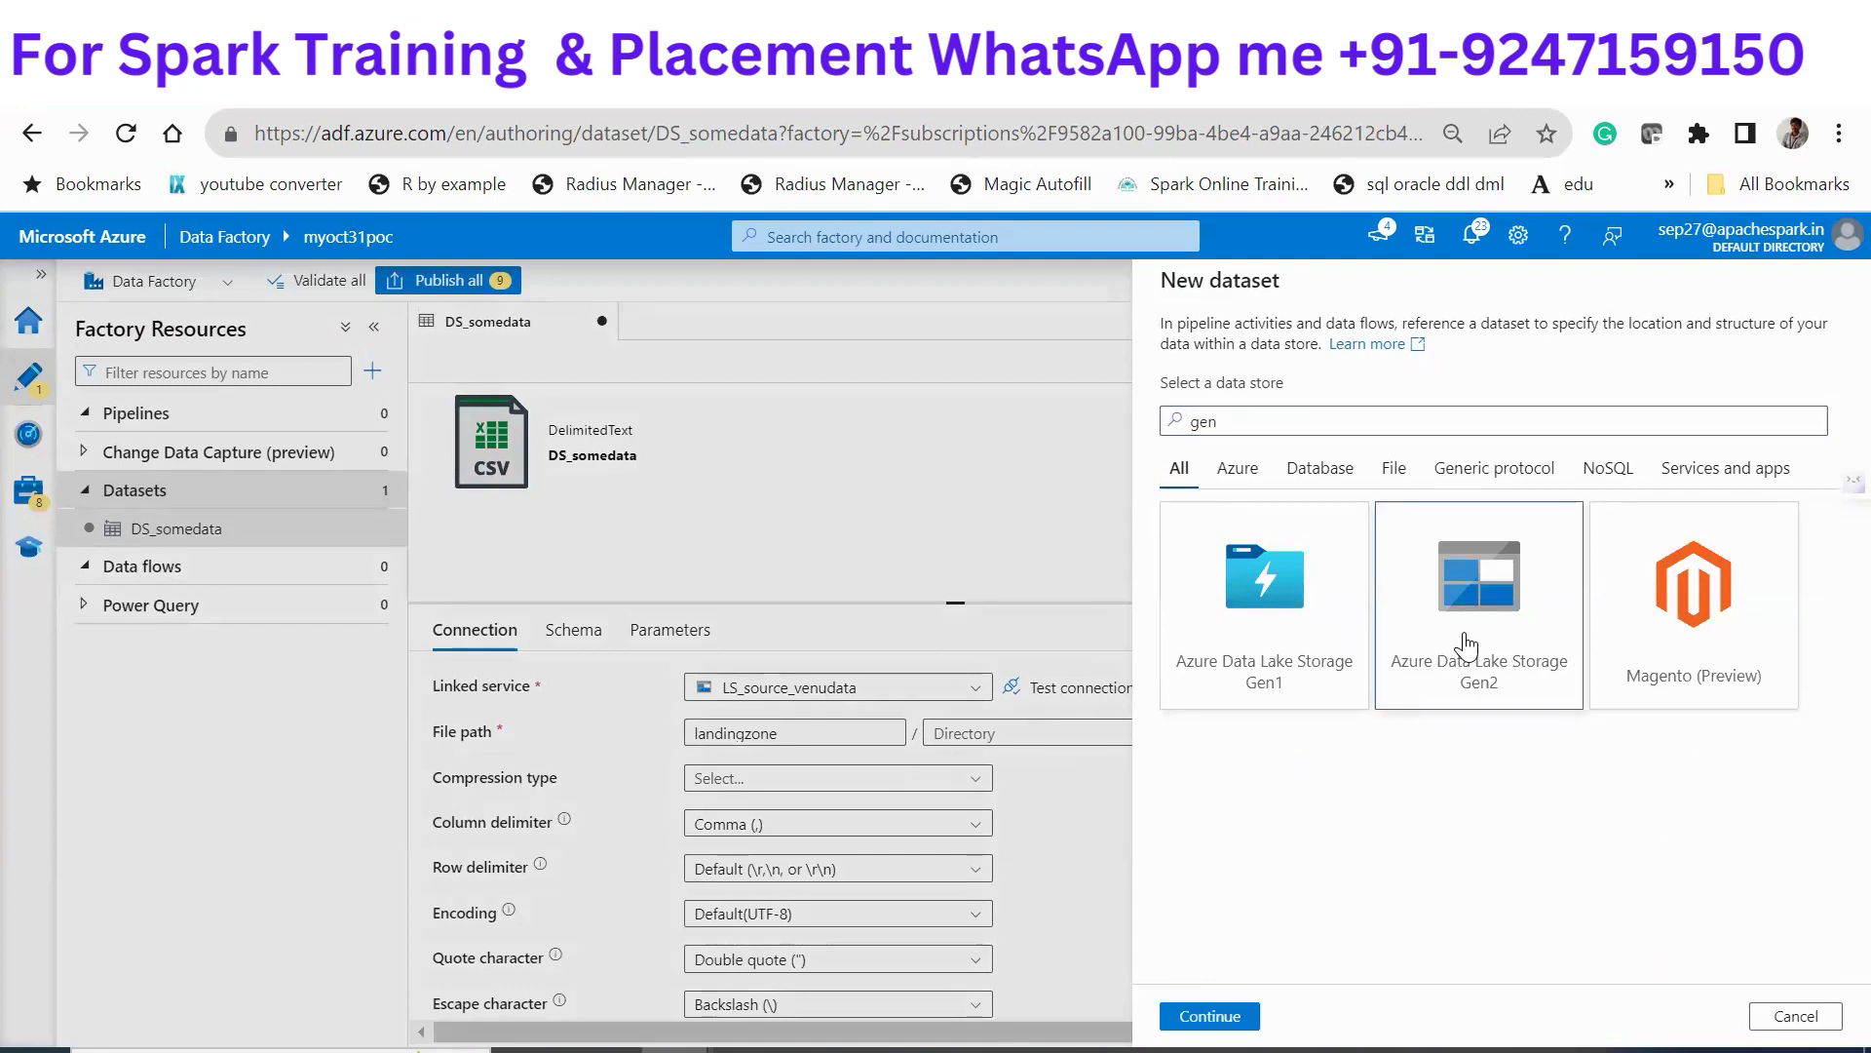
left_click(1197, 1024)
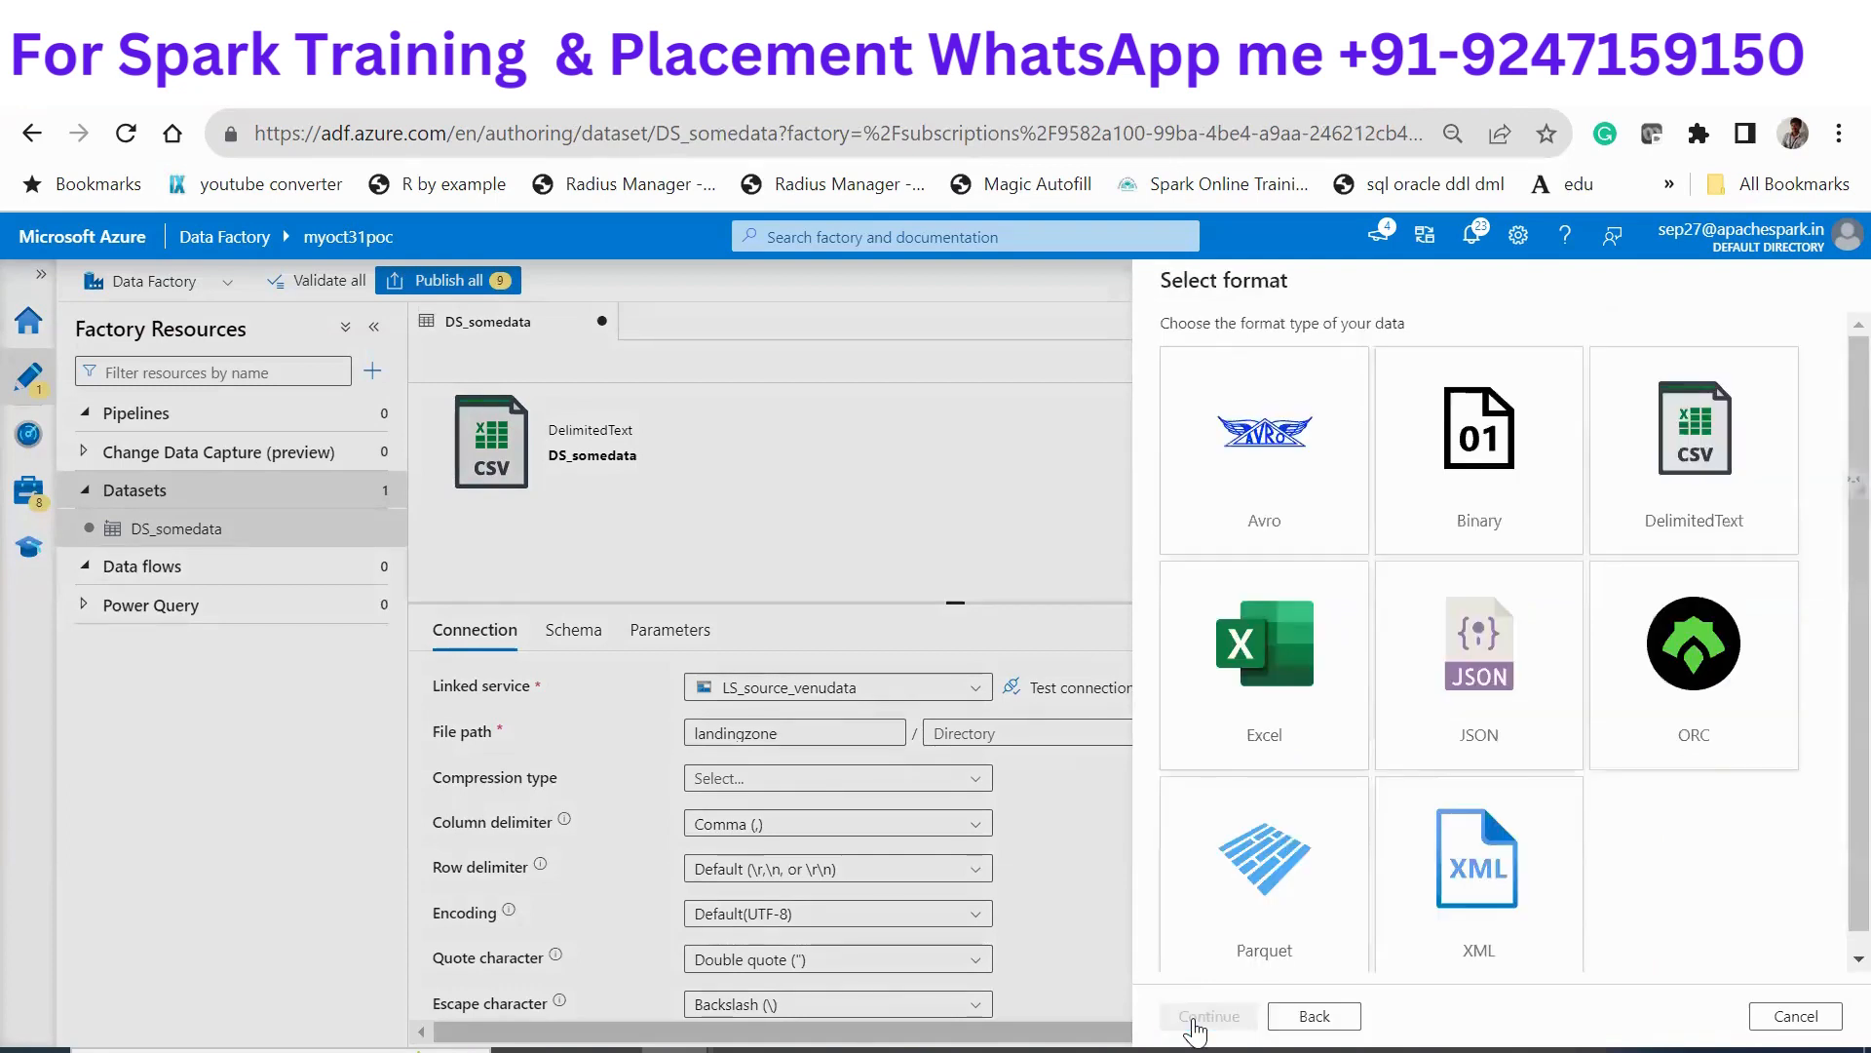
left_click(1662, 455)
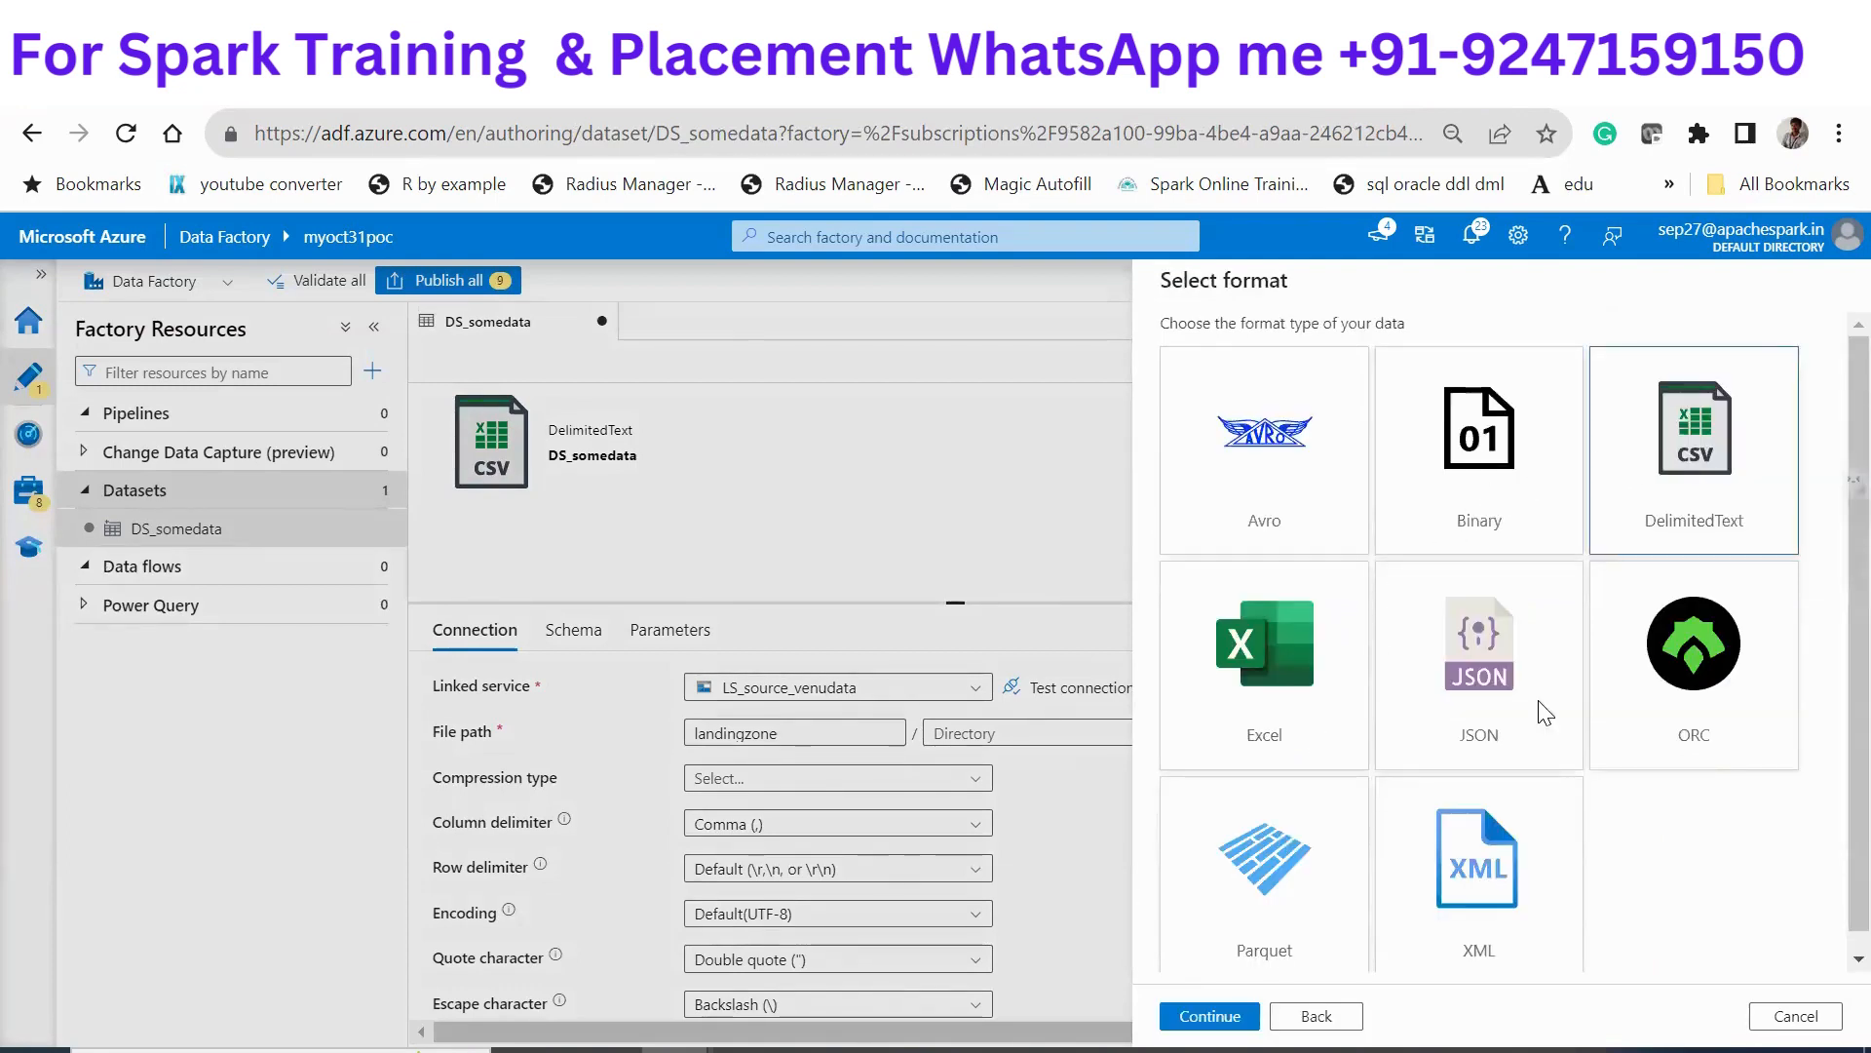
left_click(1207, 1015)
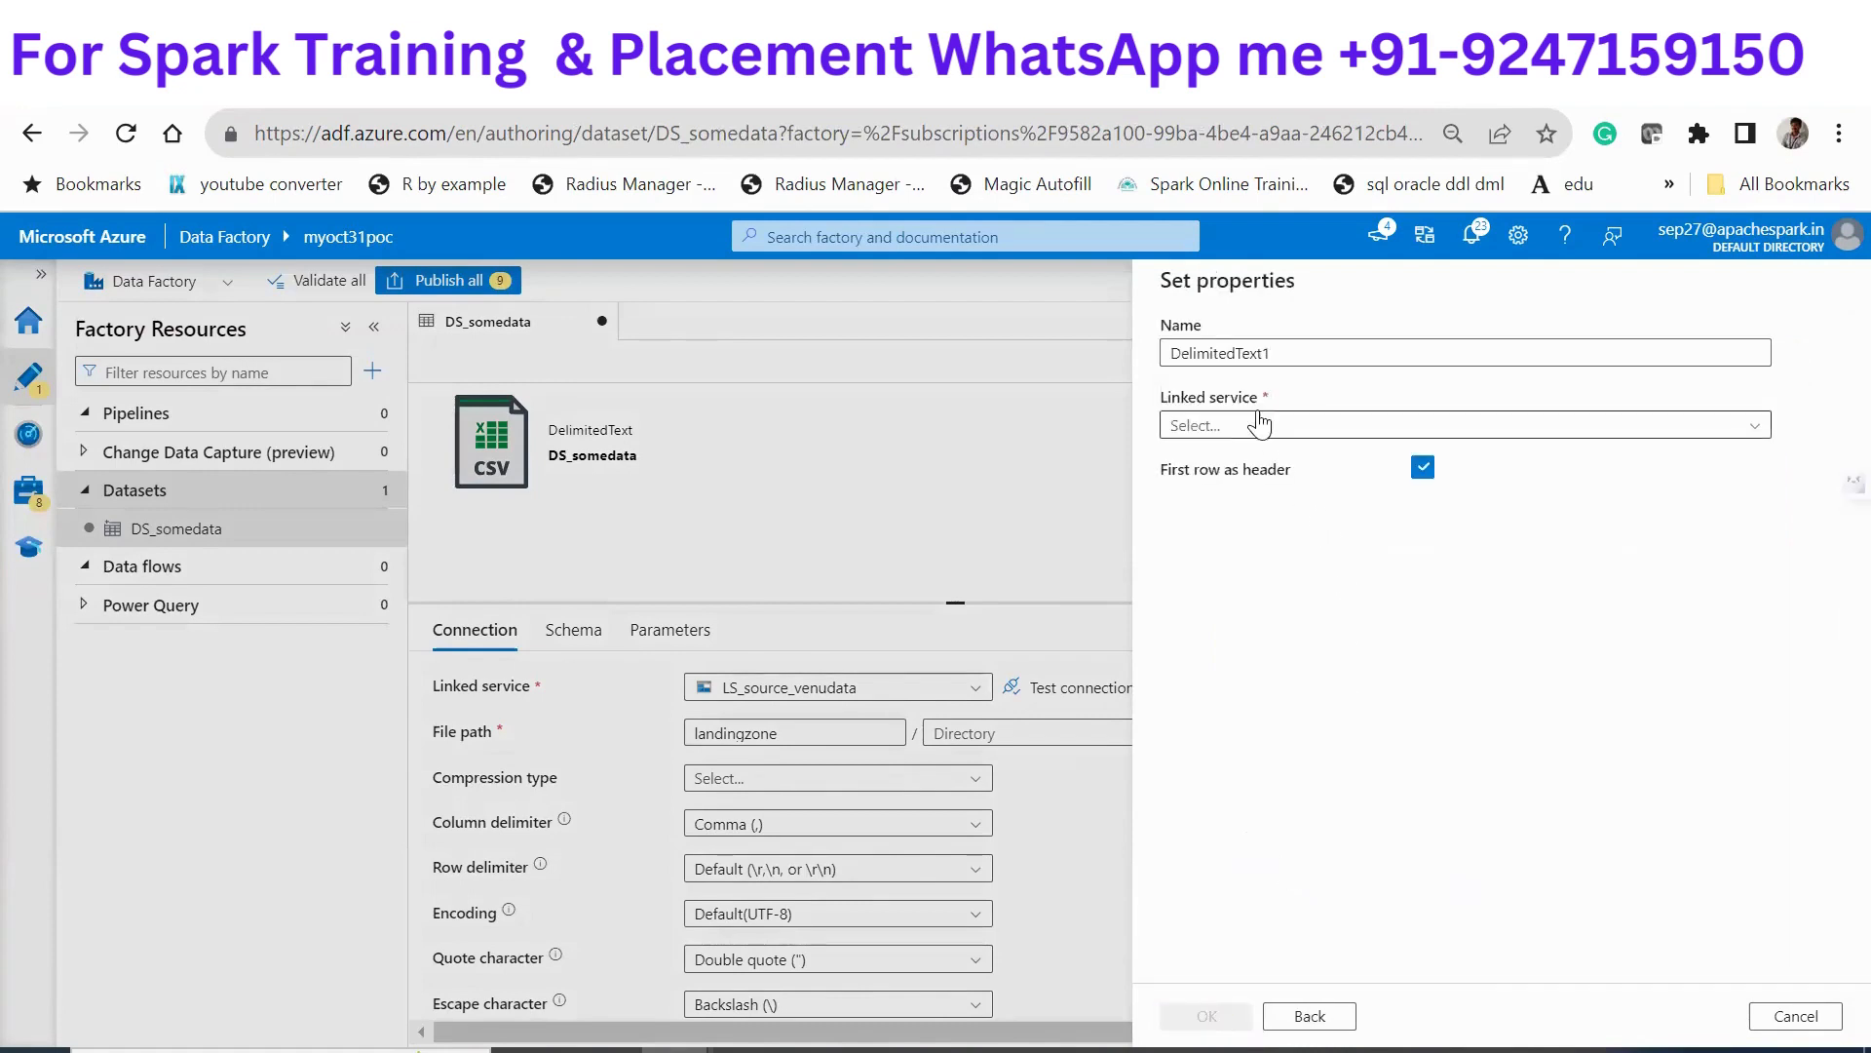
Name the second dataset DS_storeSink and select LS_destination_sink as its linked service
left_click(1258, 352)
double_click(1258, 353)
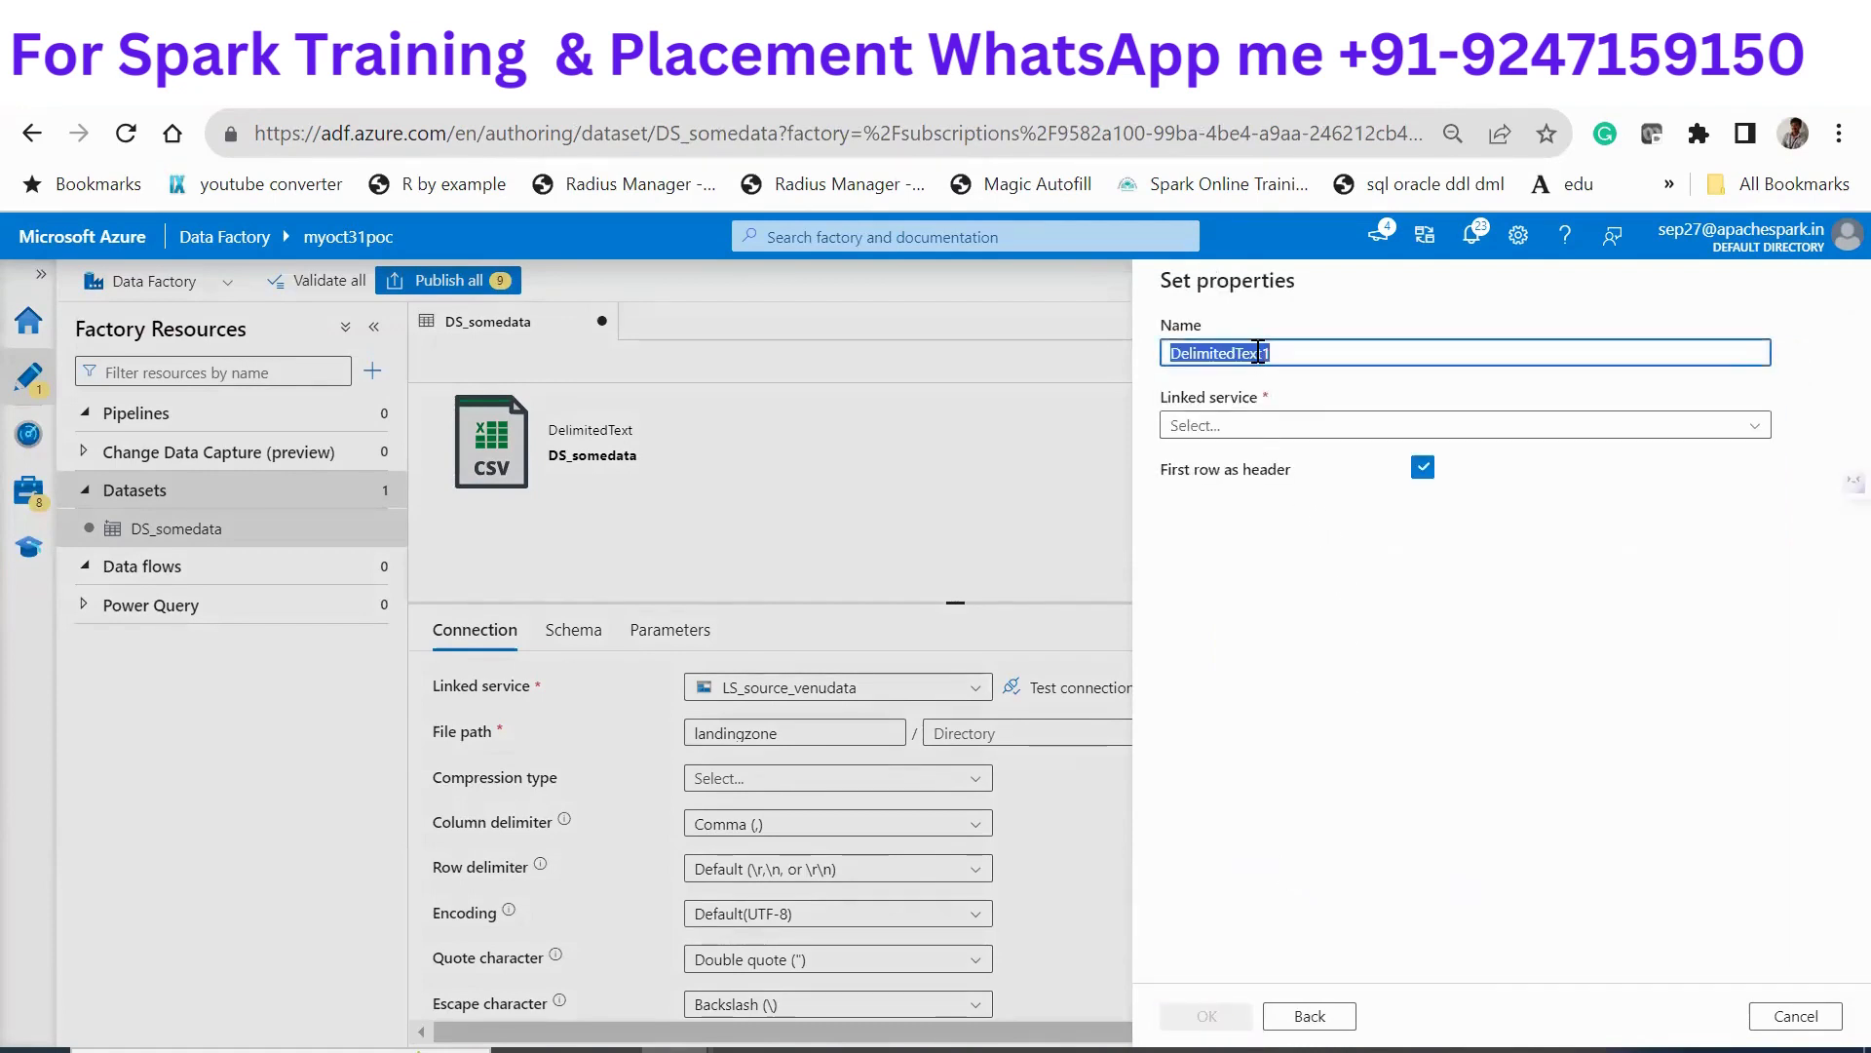
type("DS")
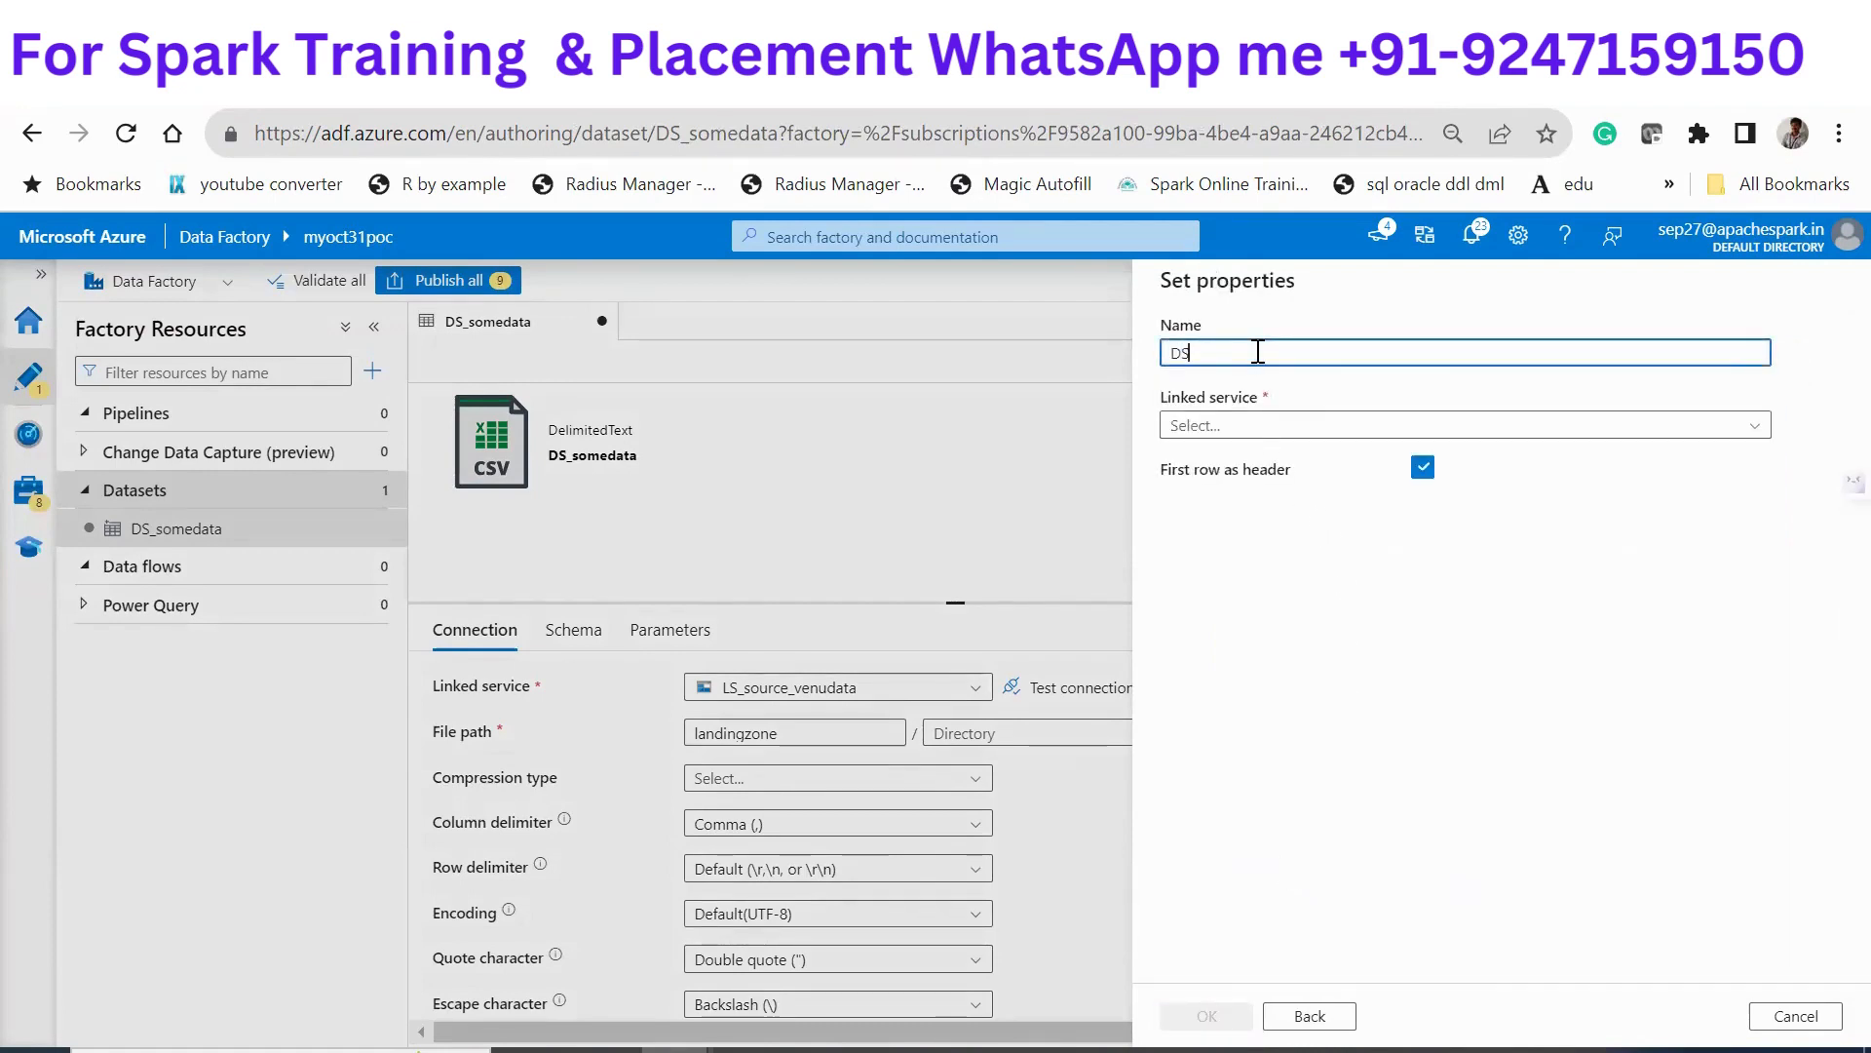
type("_storeSink")
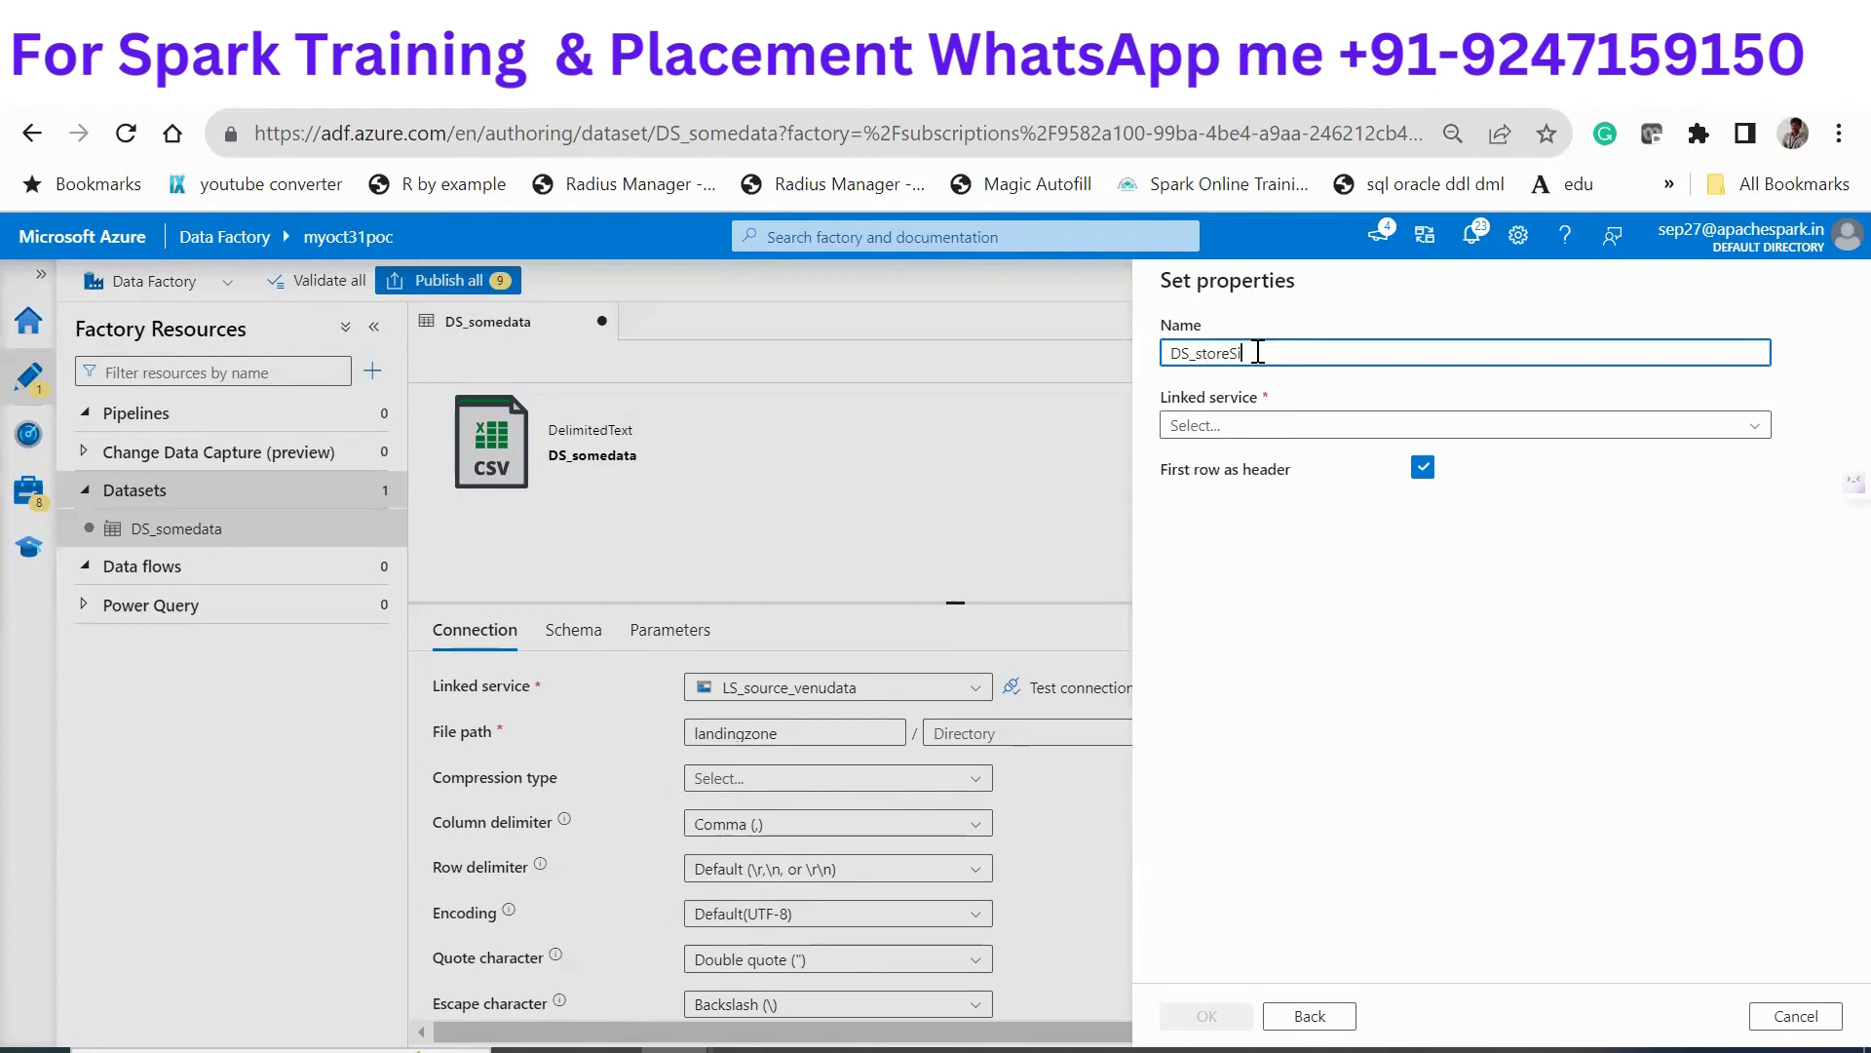
left_click(1259, 423)
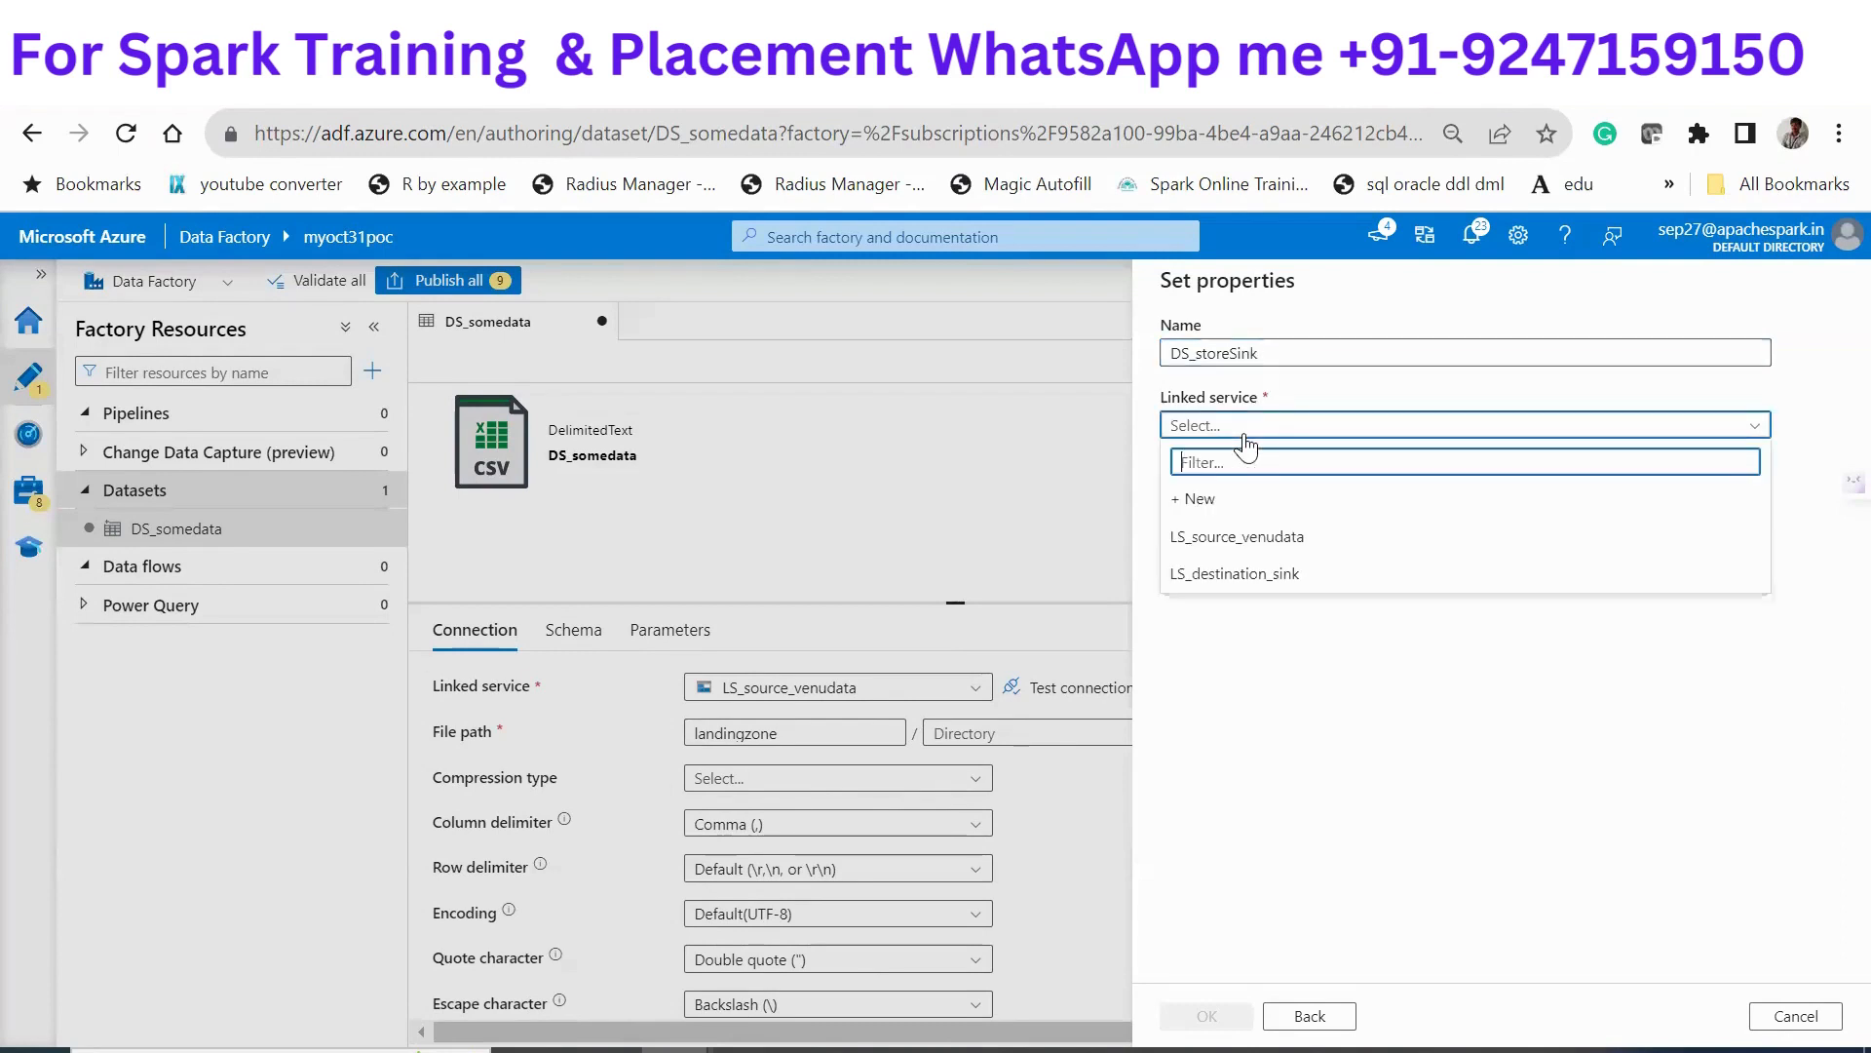
left_click(1226, 575)
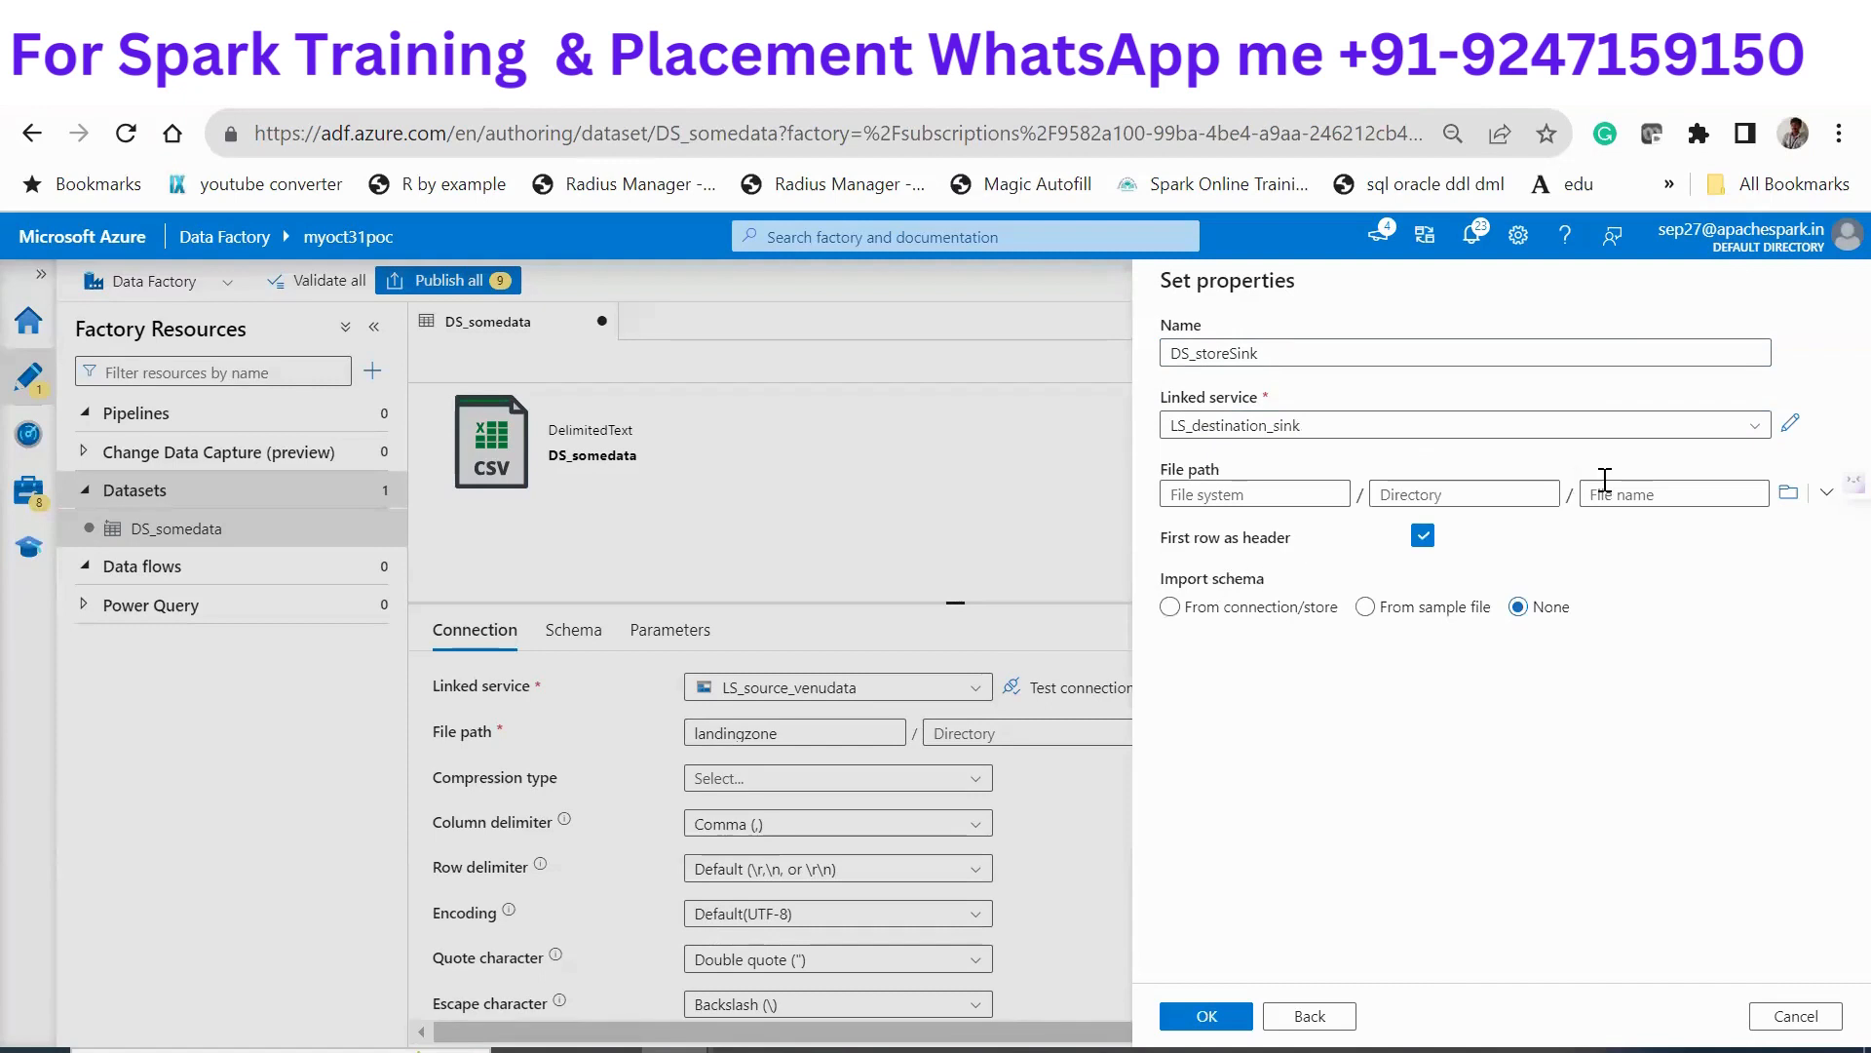
Set the sink dataset's file path to the data container and create the dataset
left_click(1788, 493)
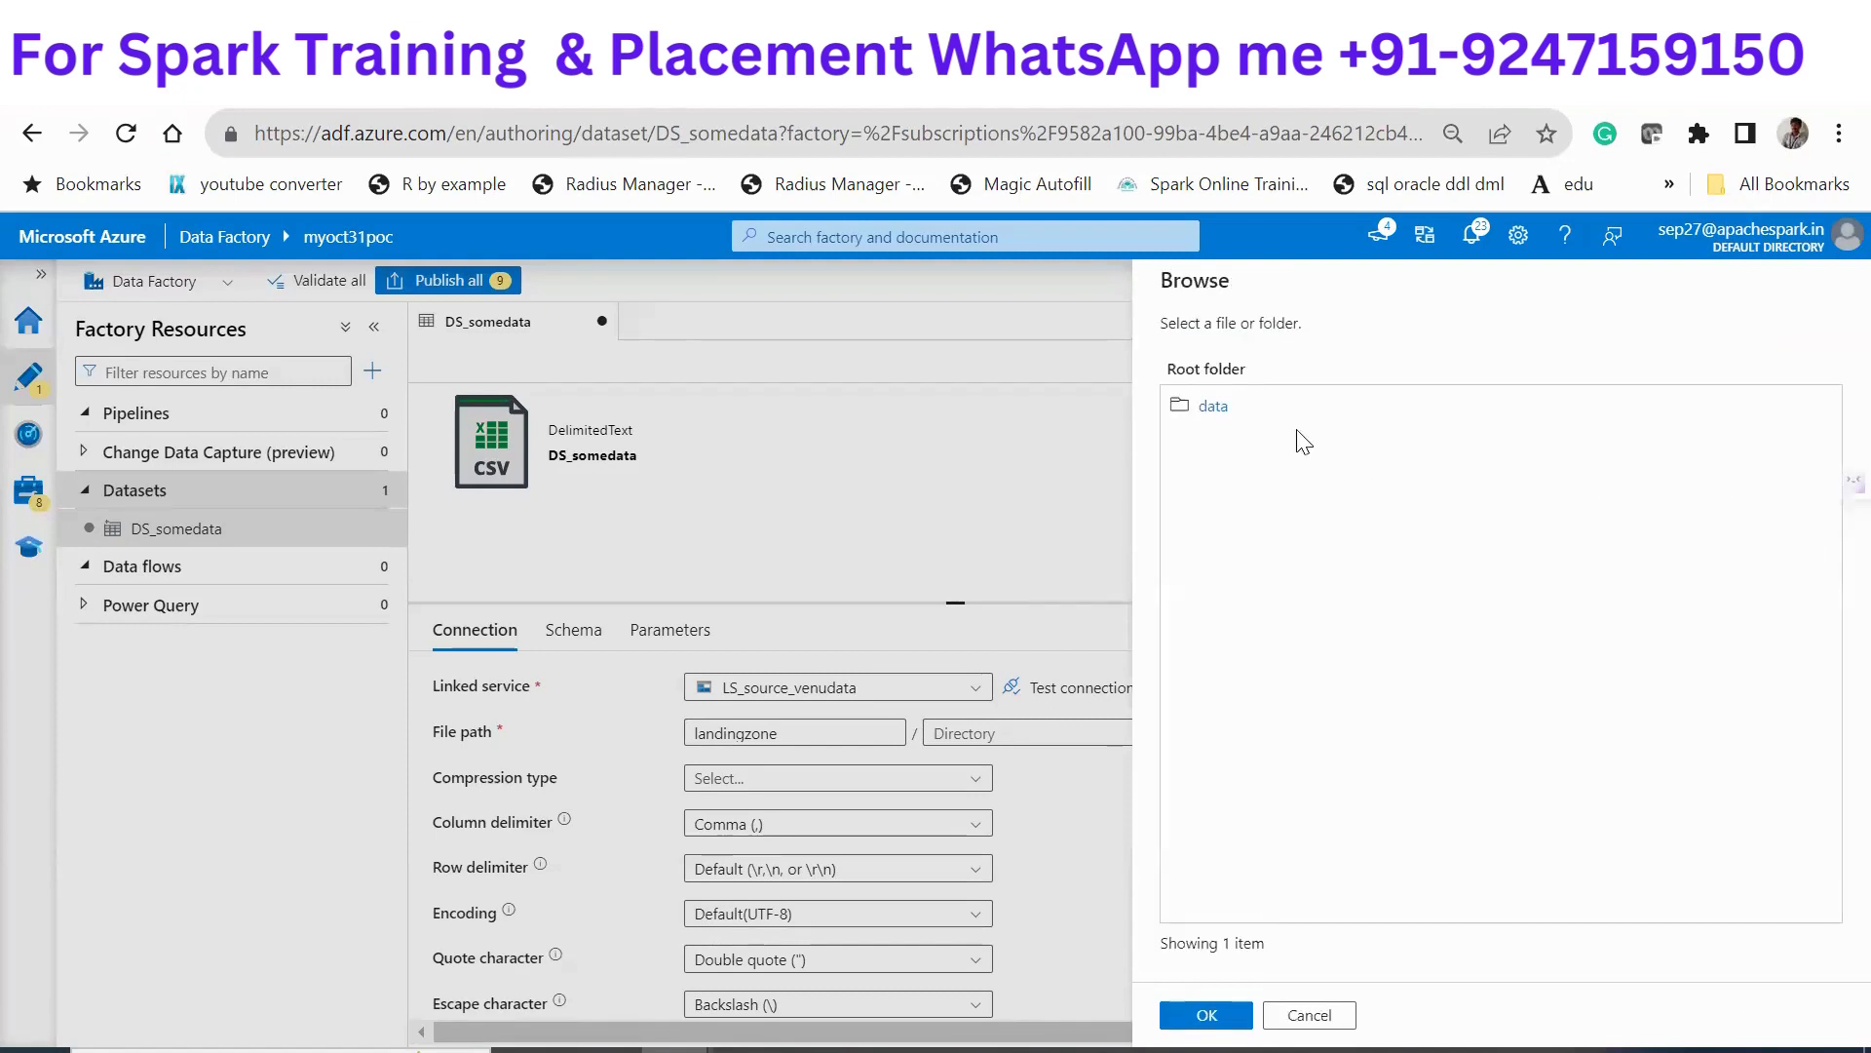
left_click(1213, 407)
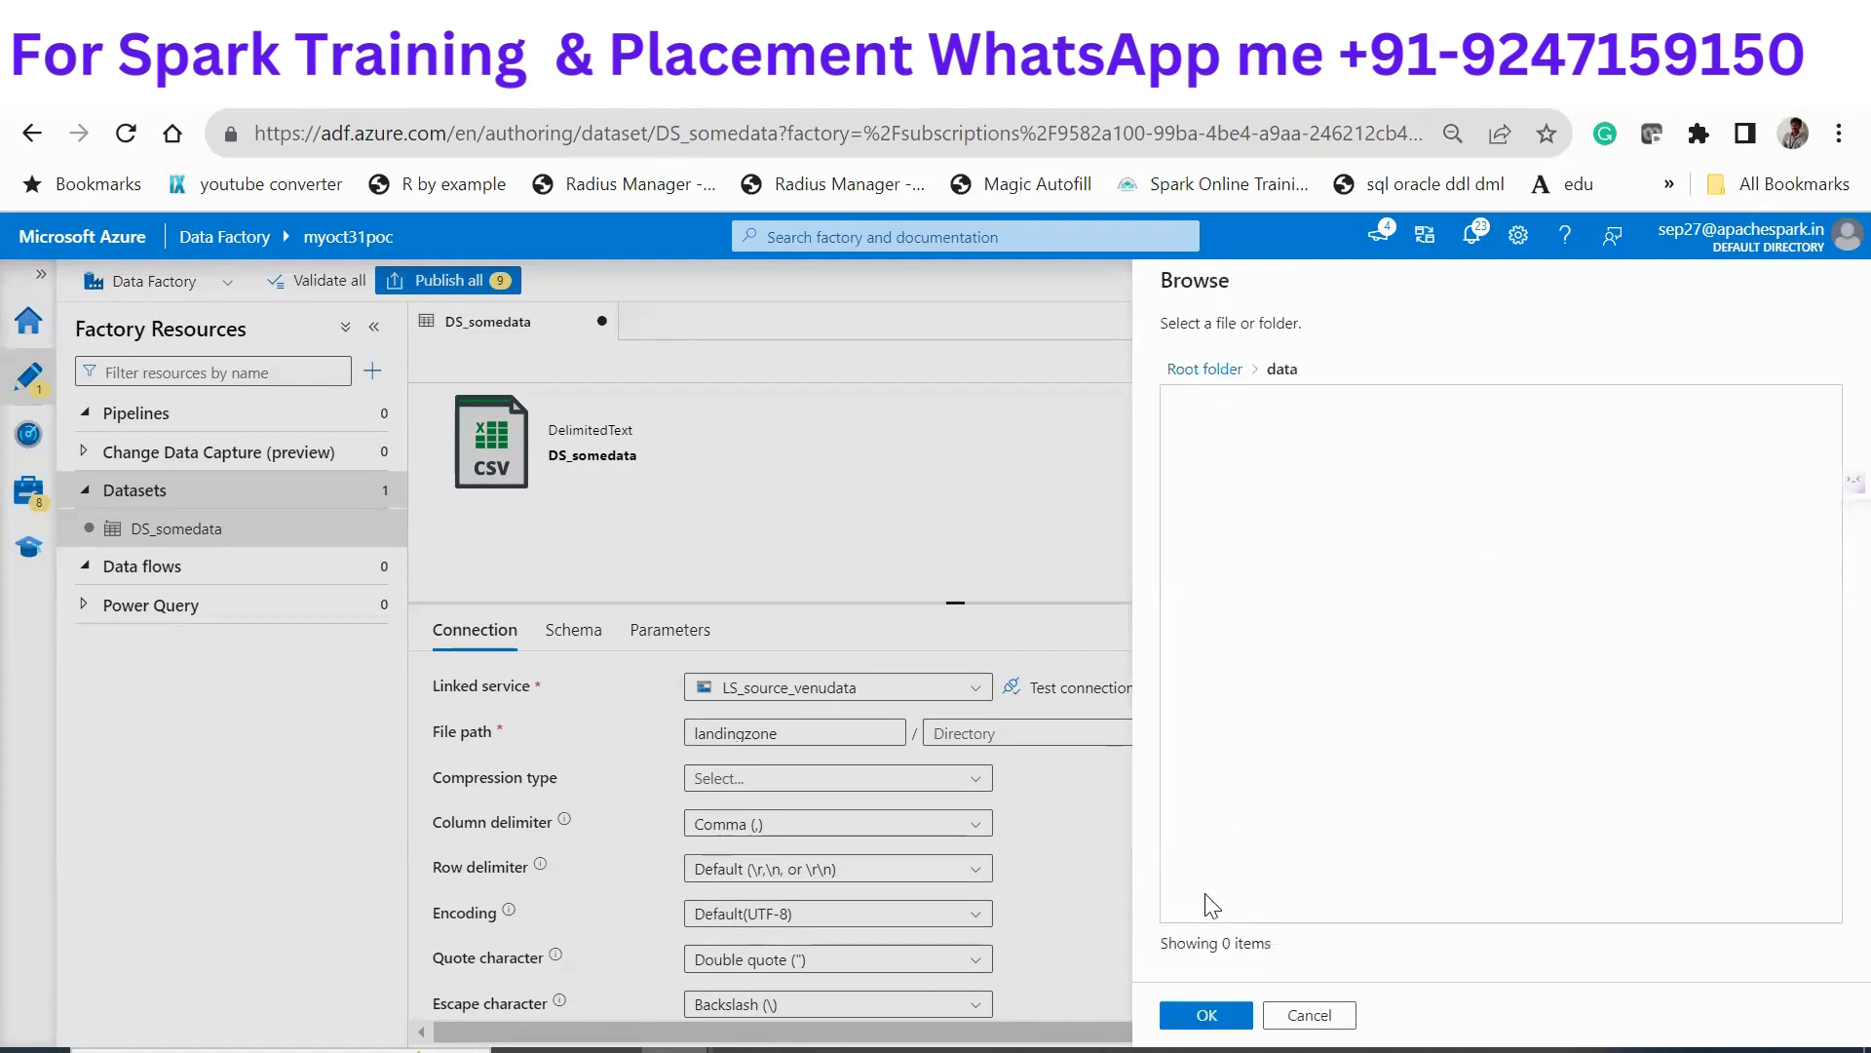
left_click(1207, 1015)
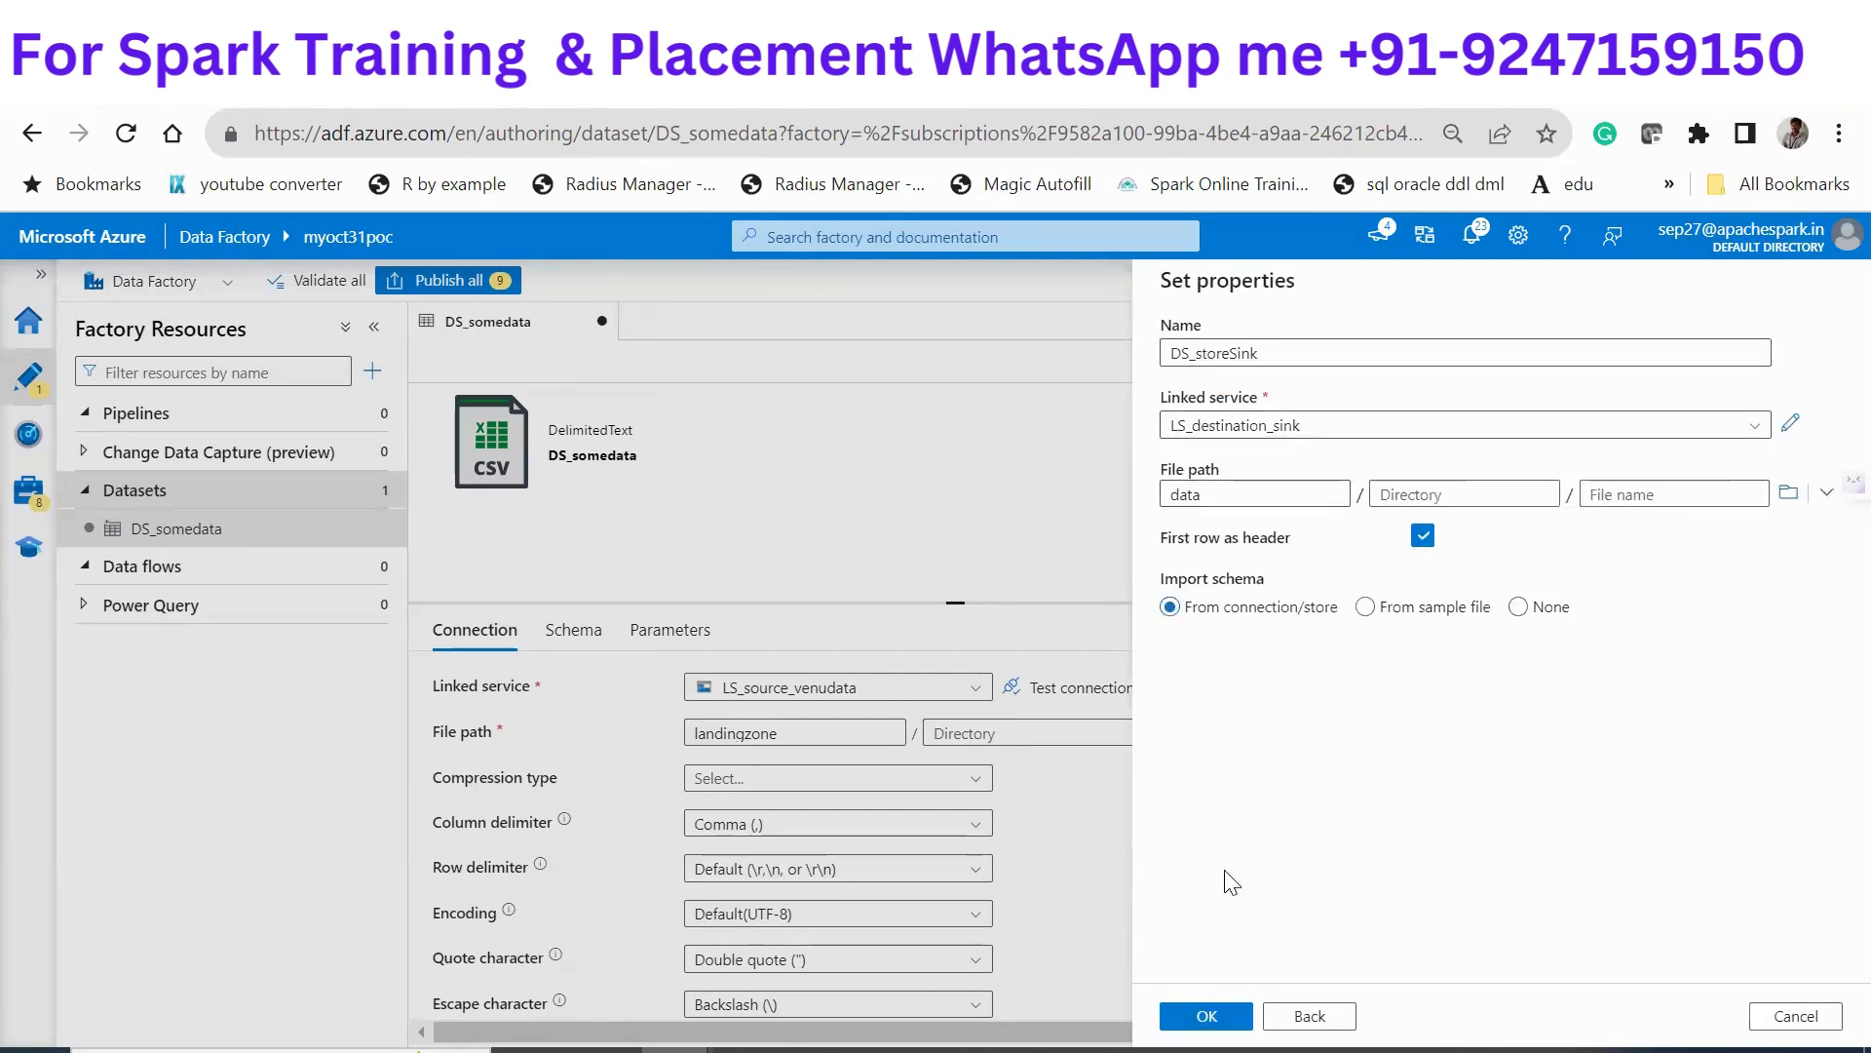
left_click(1197, 1022)
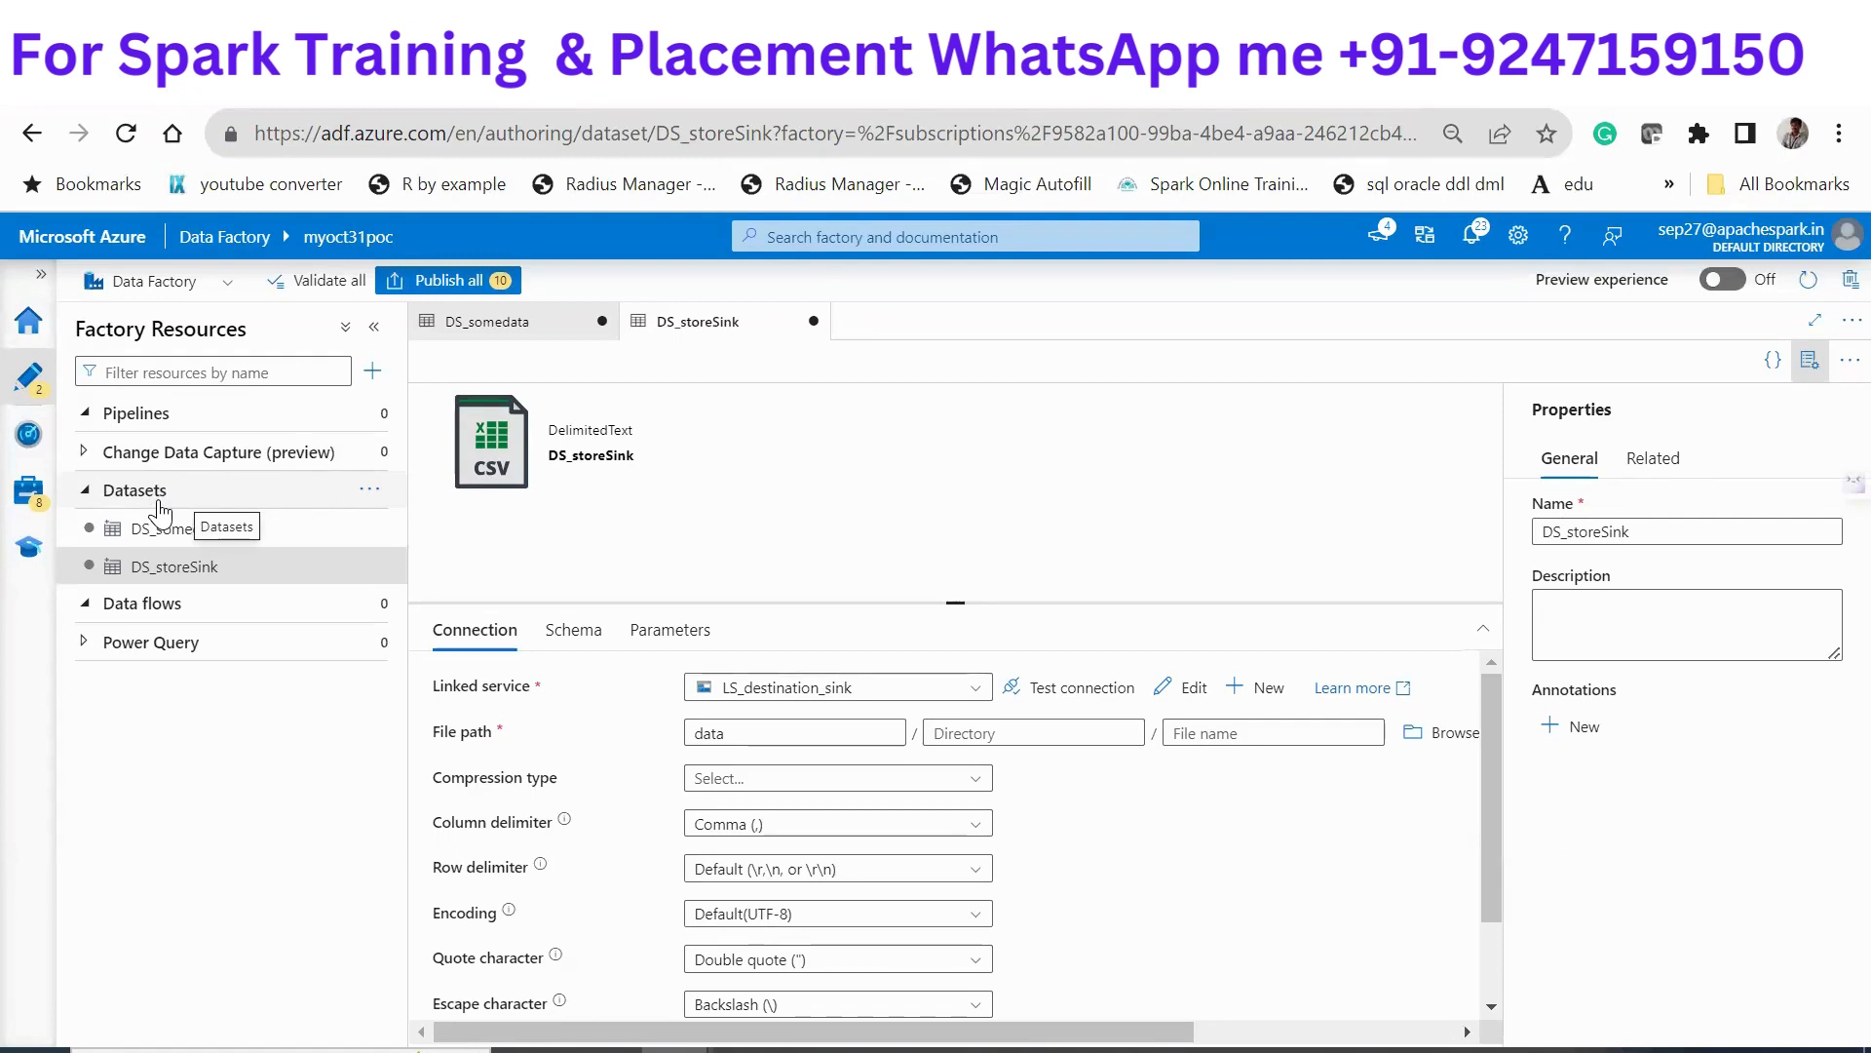
Create a new pipeline and add a Get Metadata activity to its canvas
left_click(151, 415)
left_click(369, 412)
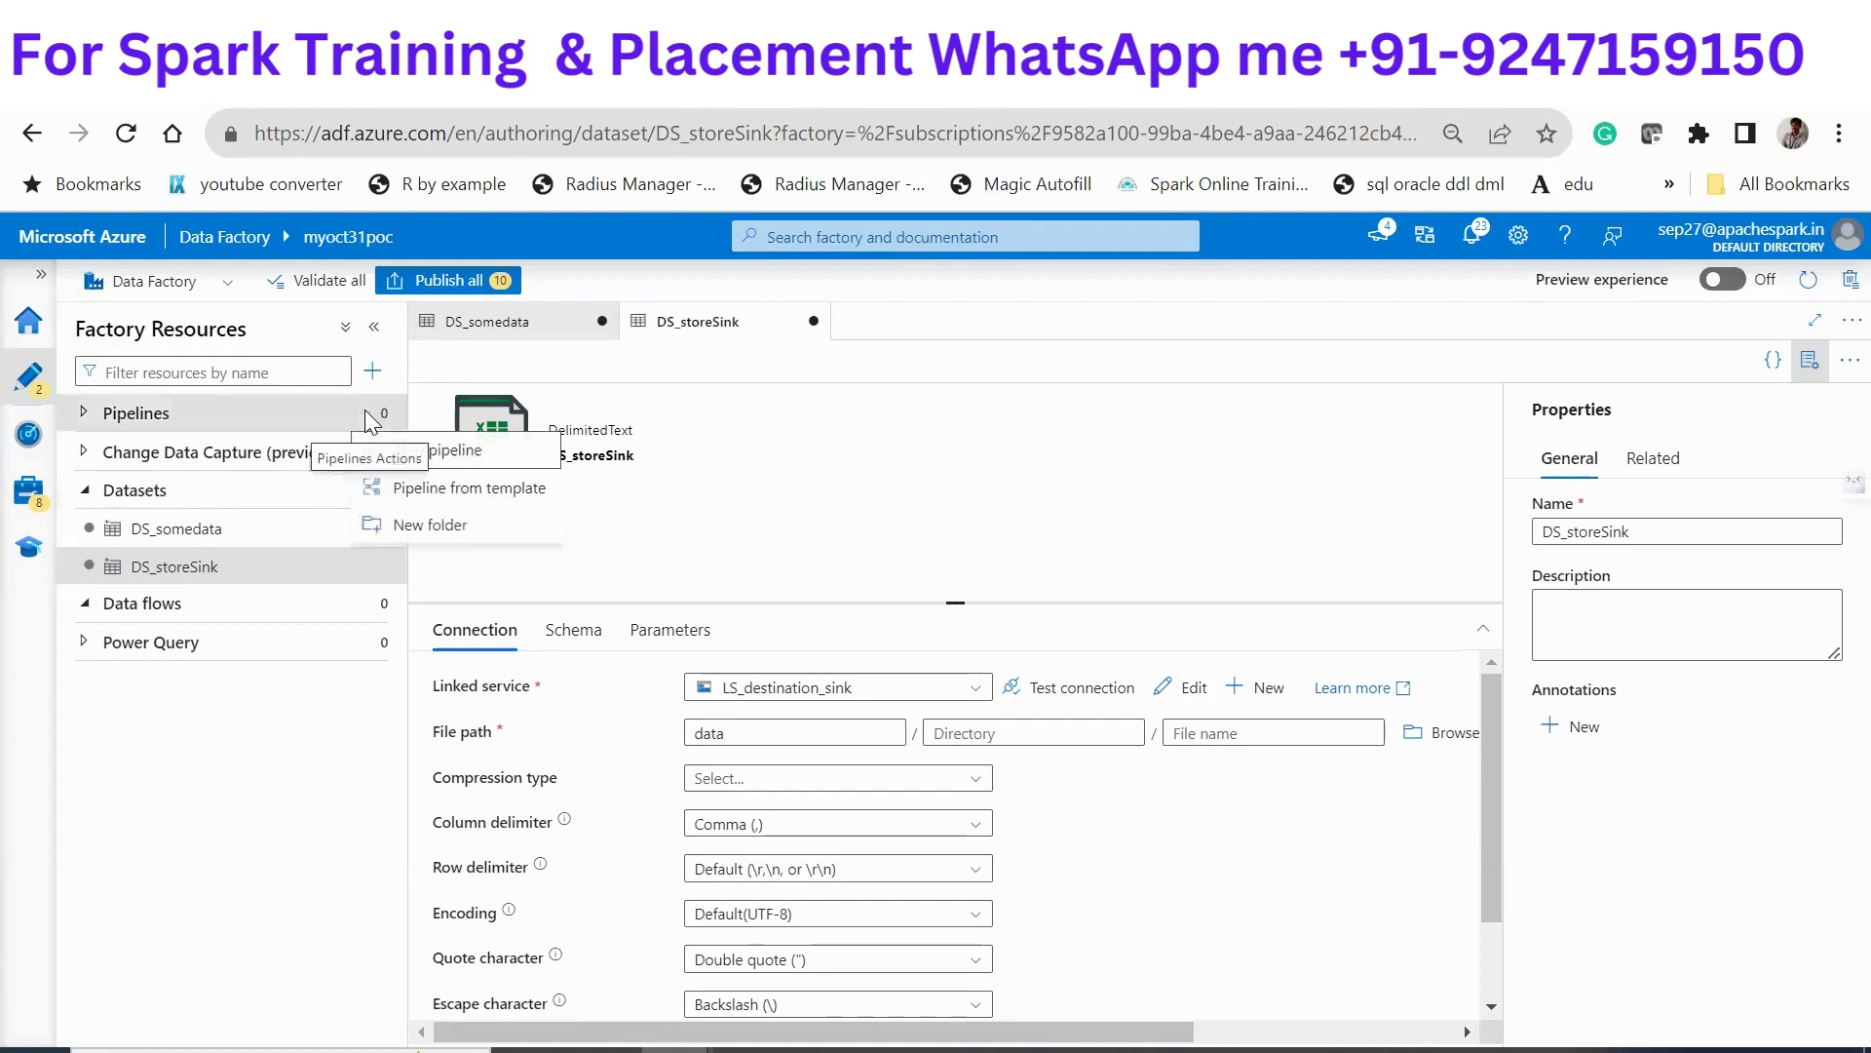
left_click(419, 455)
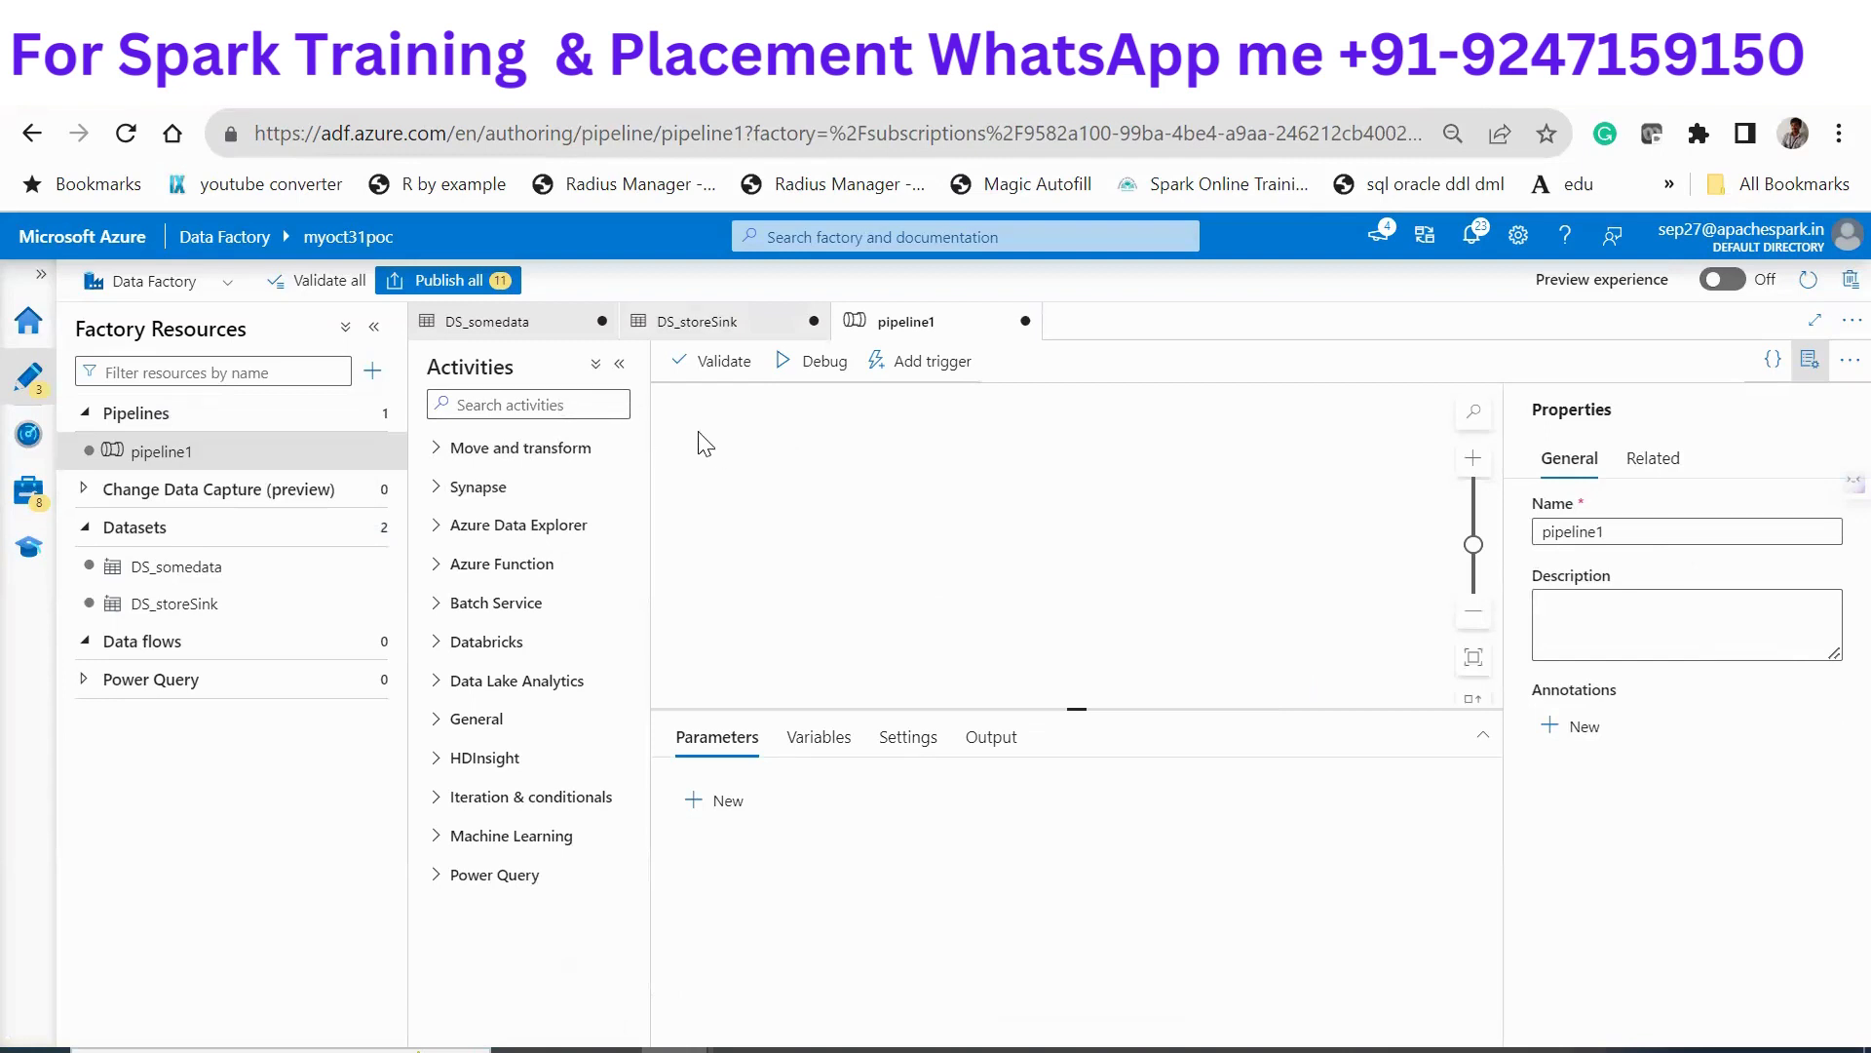
left_click(547, 405)
type("get")
left_click_drag(499, 490, 816, 475)
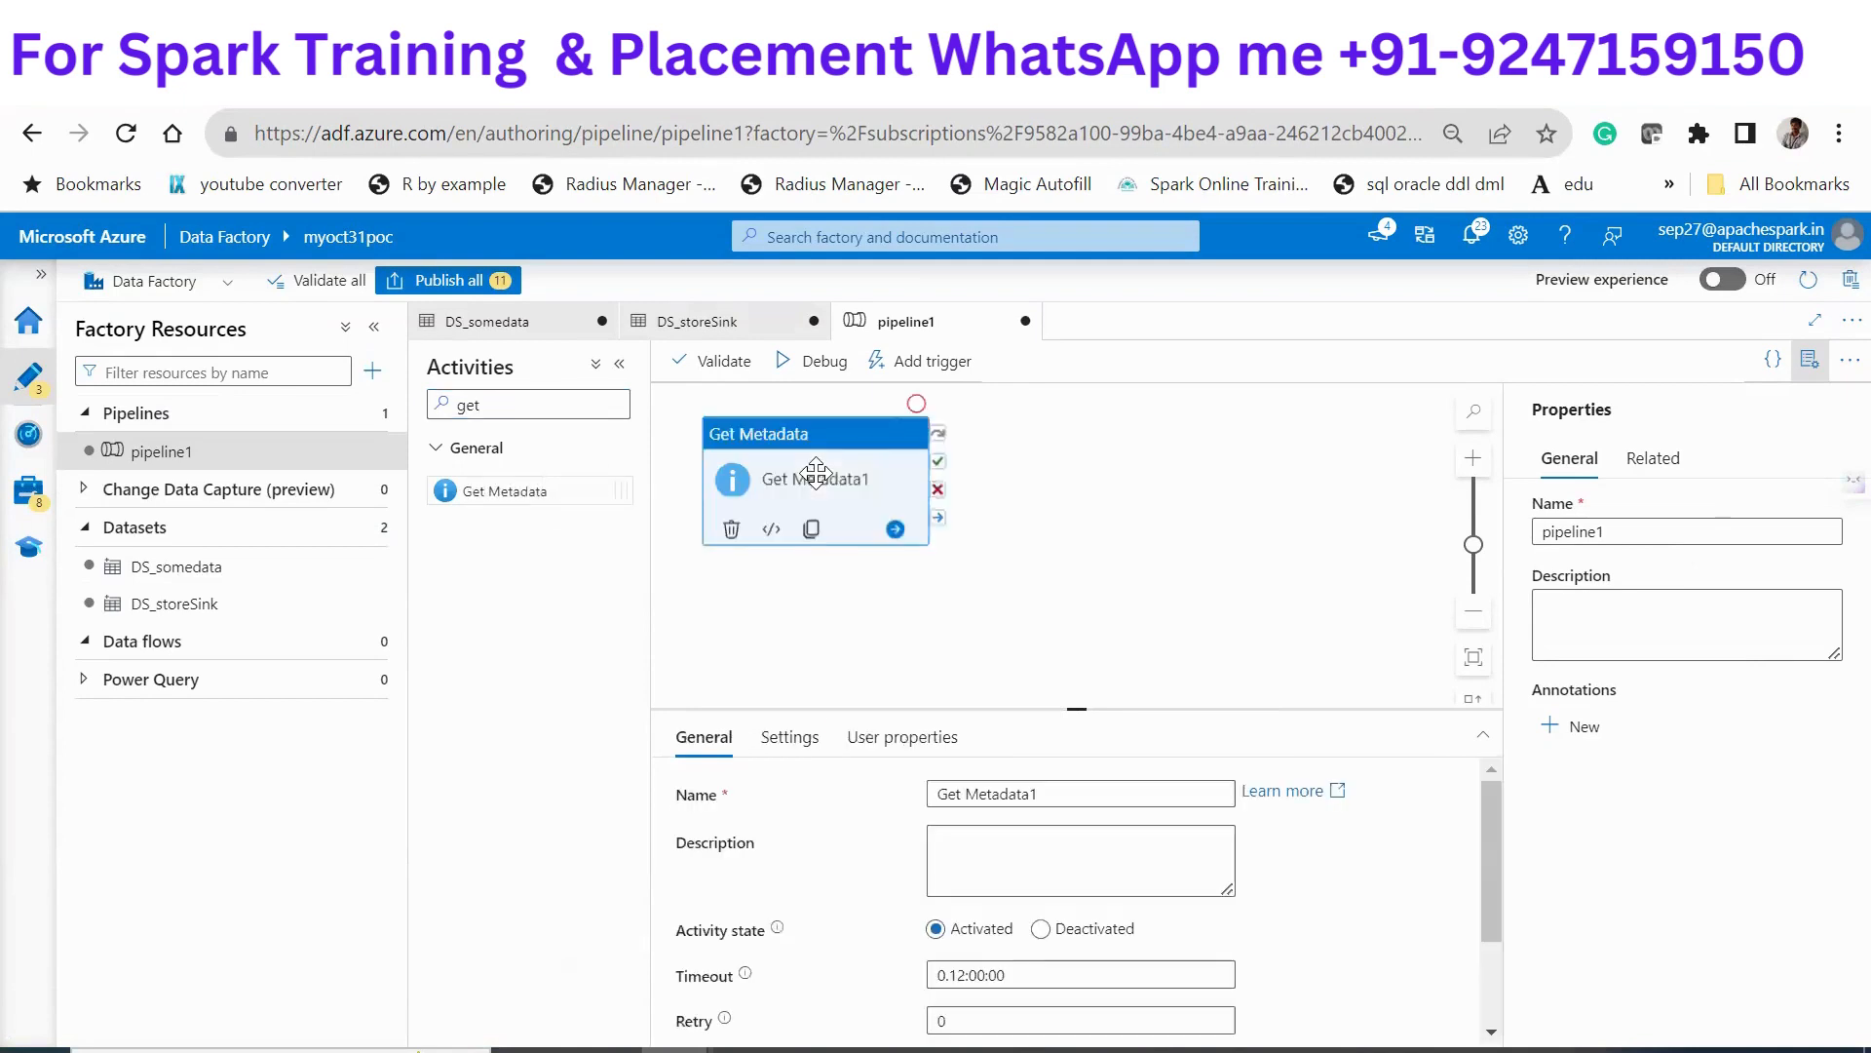
Rename the Get Metadata activity as getFilesInfo
left_click(1014, 793)
triple_click(1014, 794)
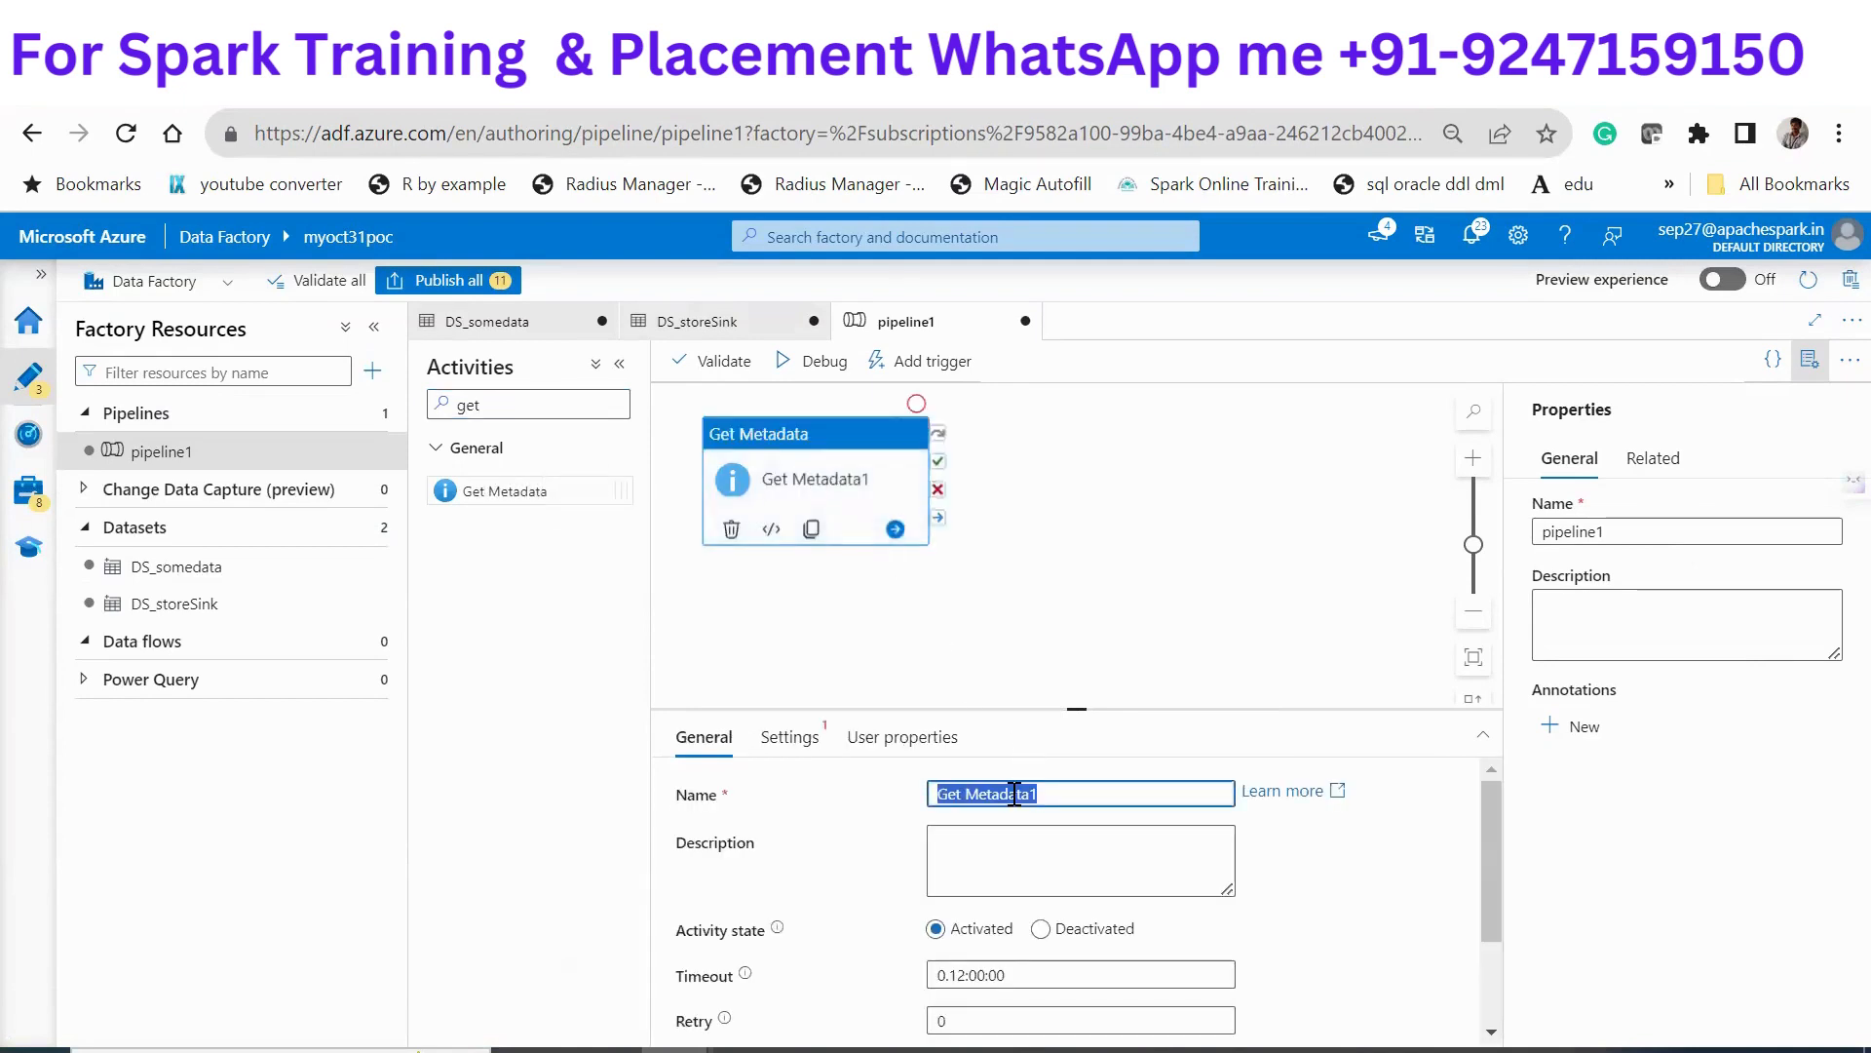
type("getF")
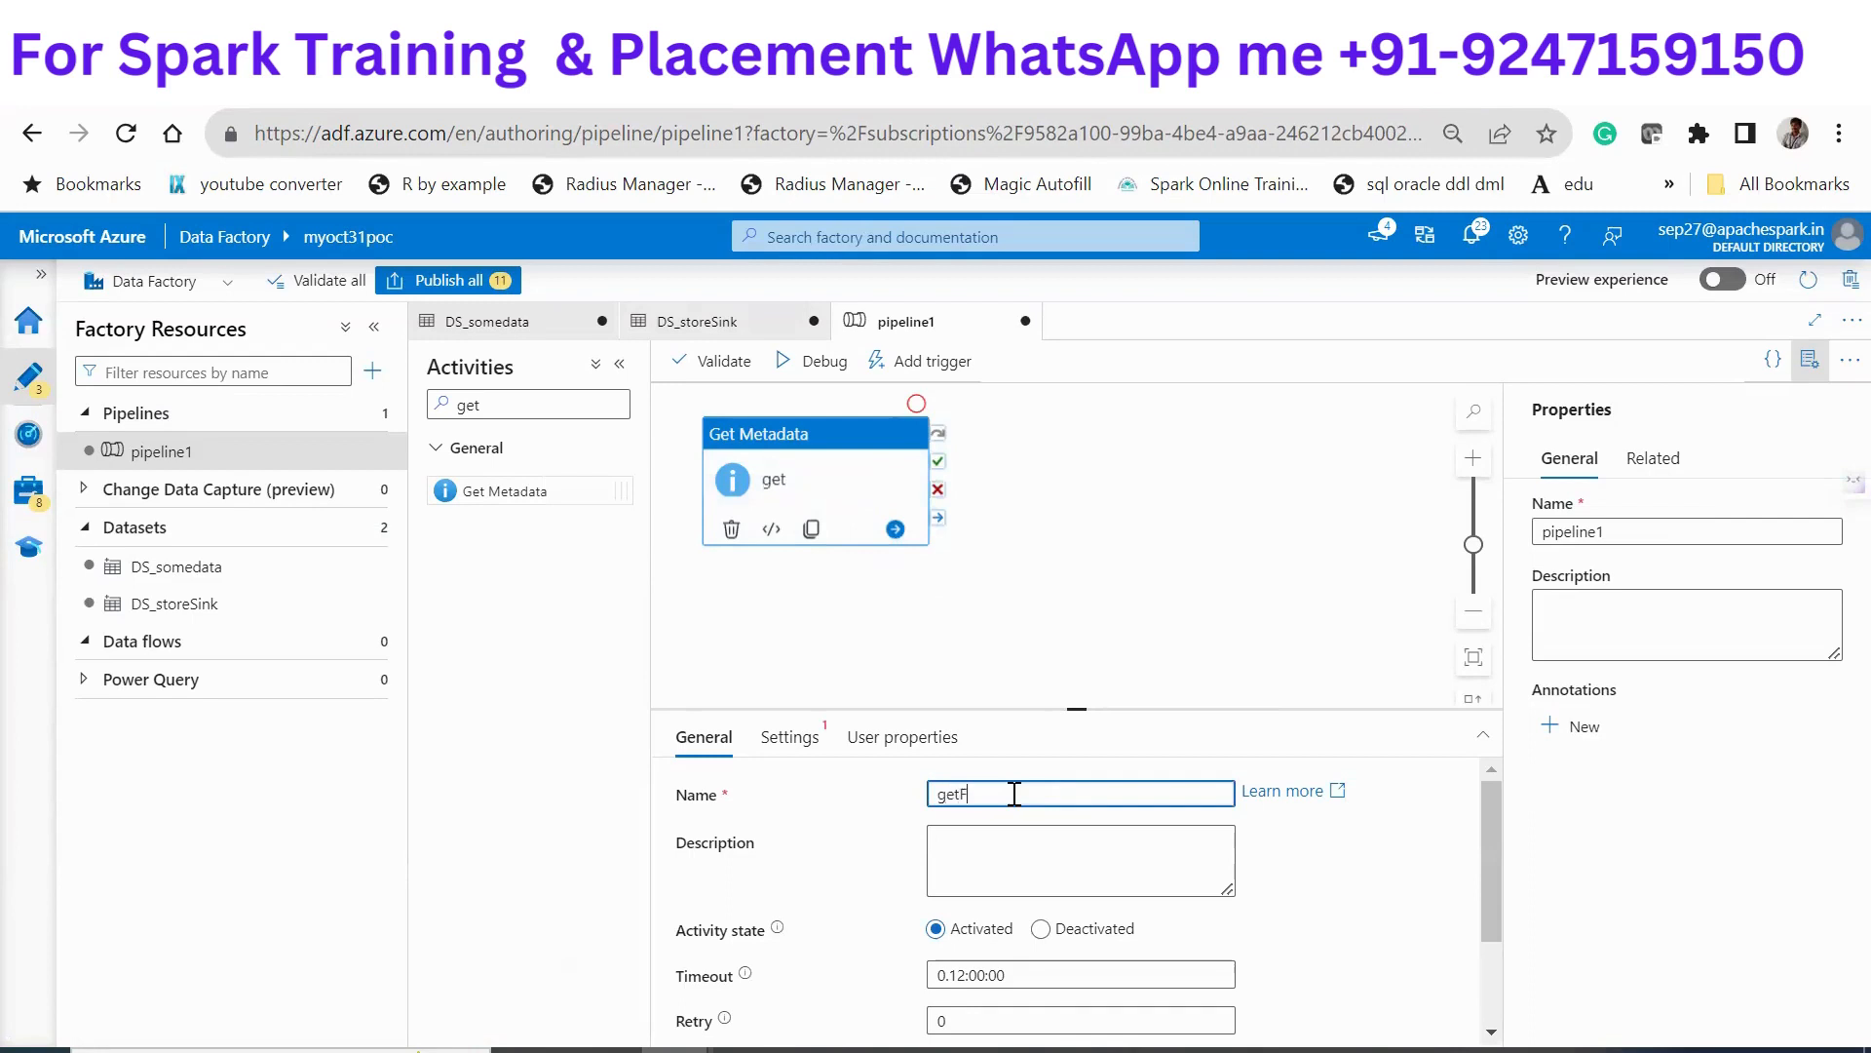
type("ilesInfo")
Set the getFilesInfo activity's dataset to DS_somedata and add Child items to its field list
left_click(765, 739)
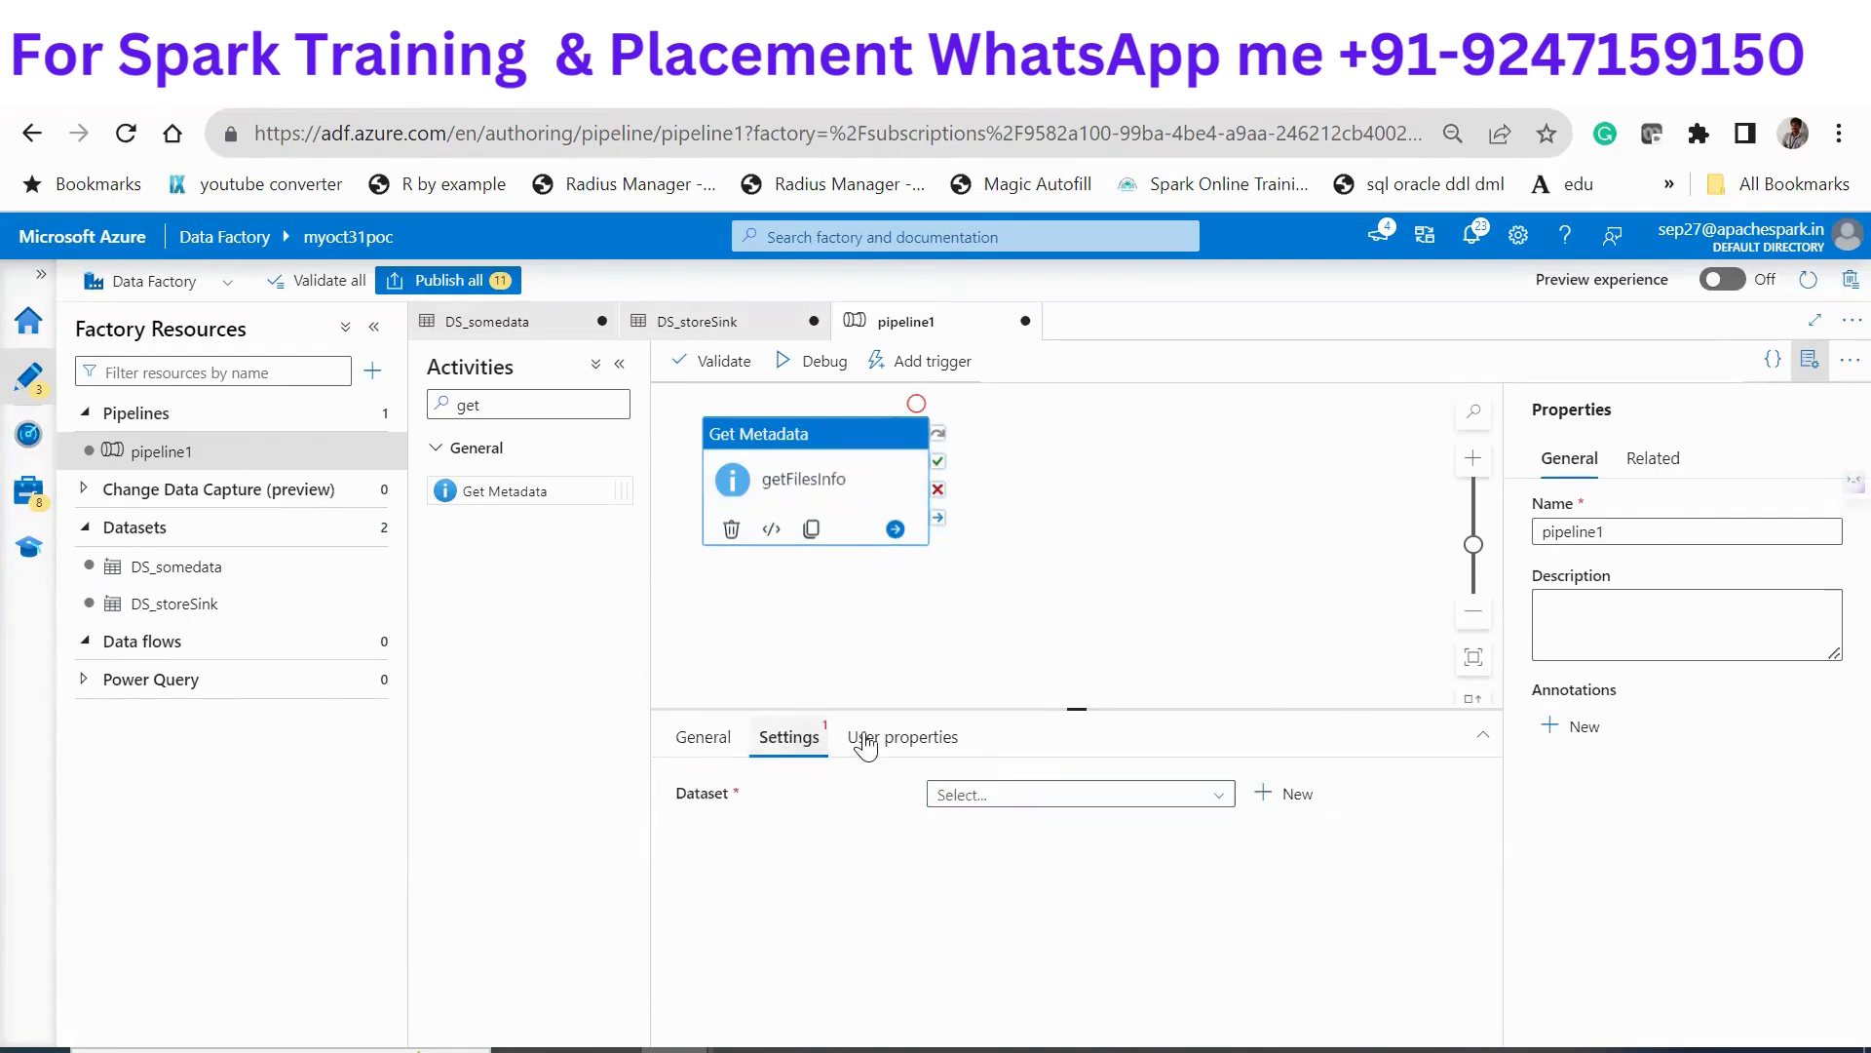
left_click(969, 794)
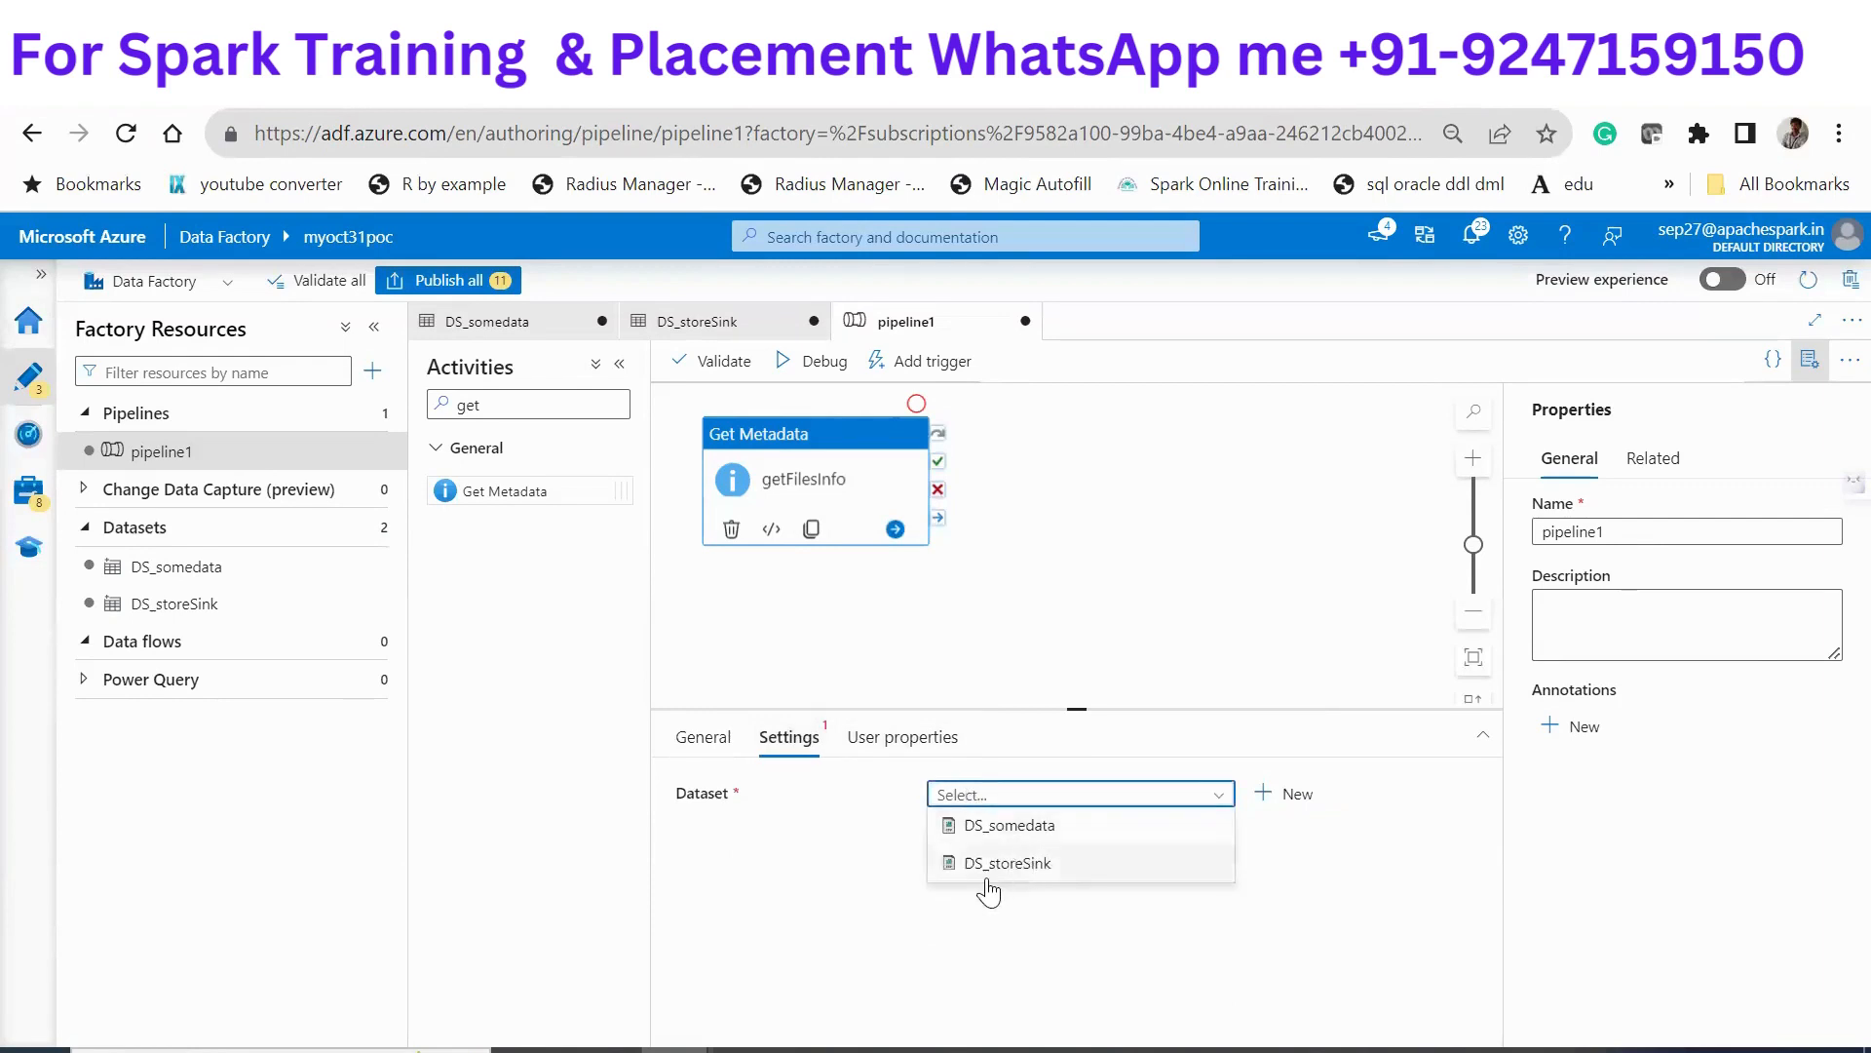
left_click(1018, 825)
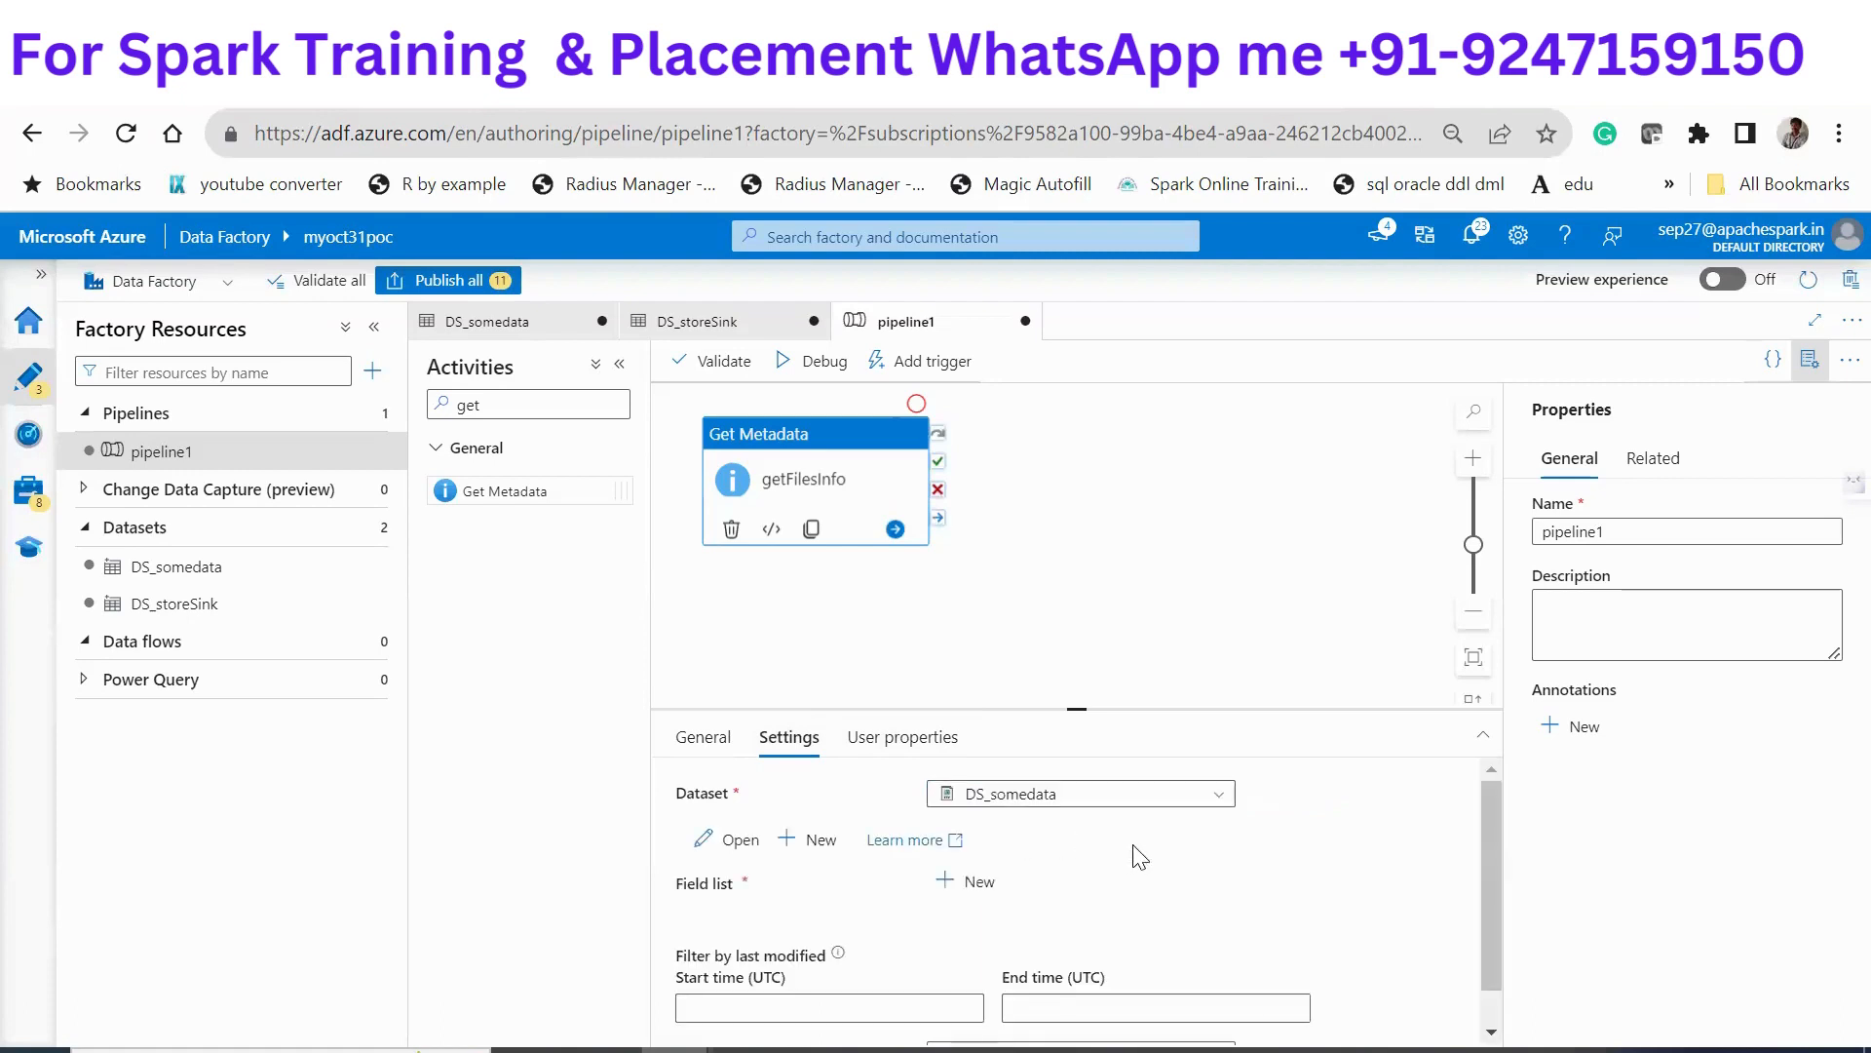
left_click(953, 887)
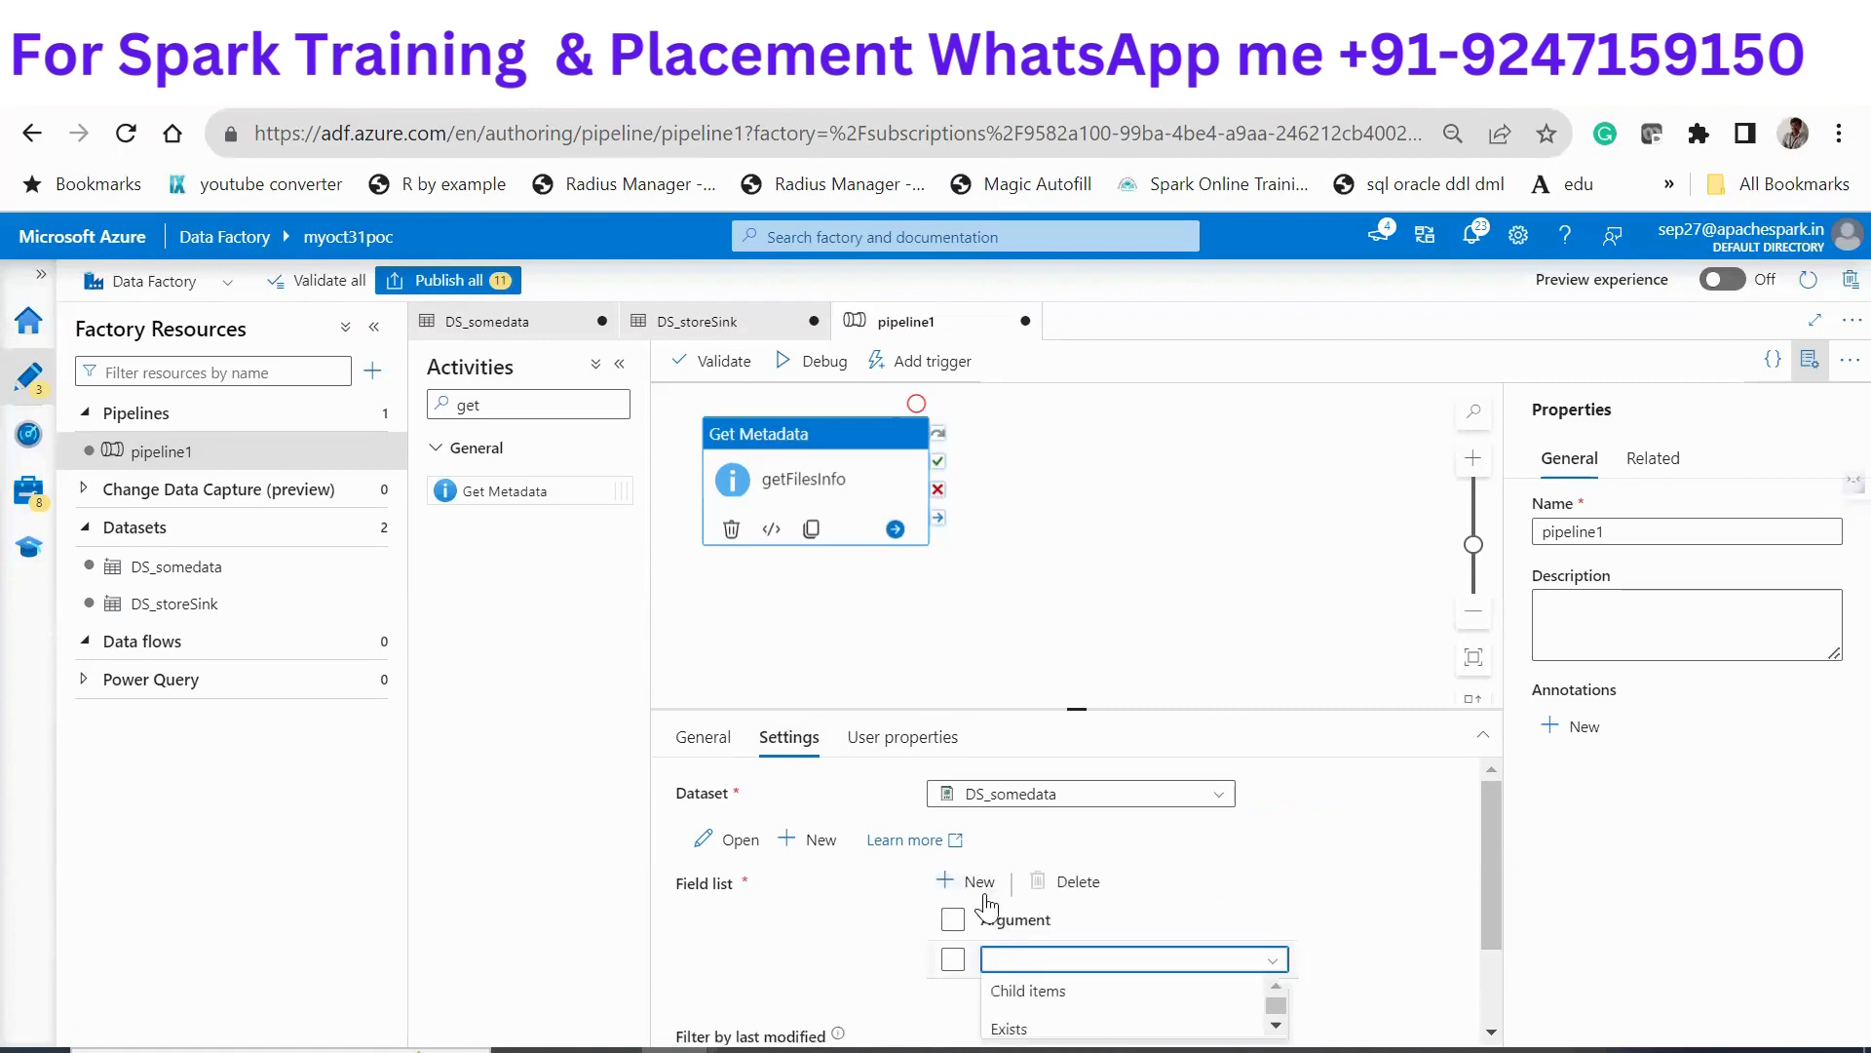
key("Down")
key("Return")
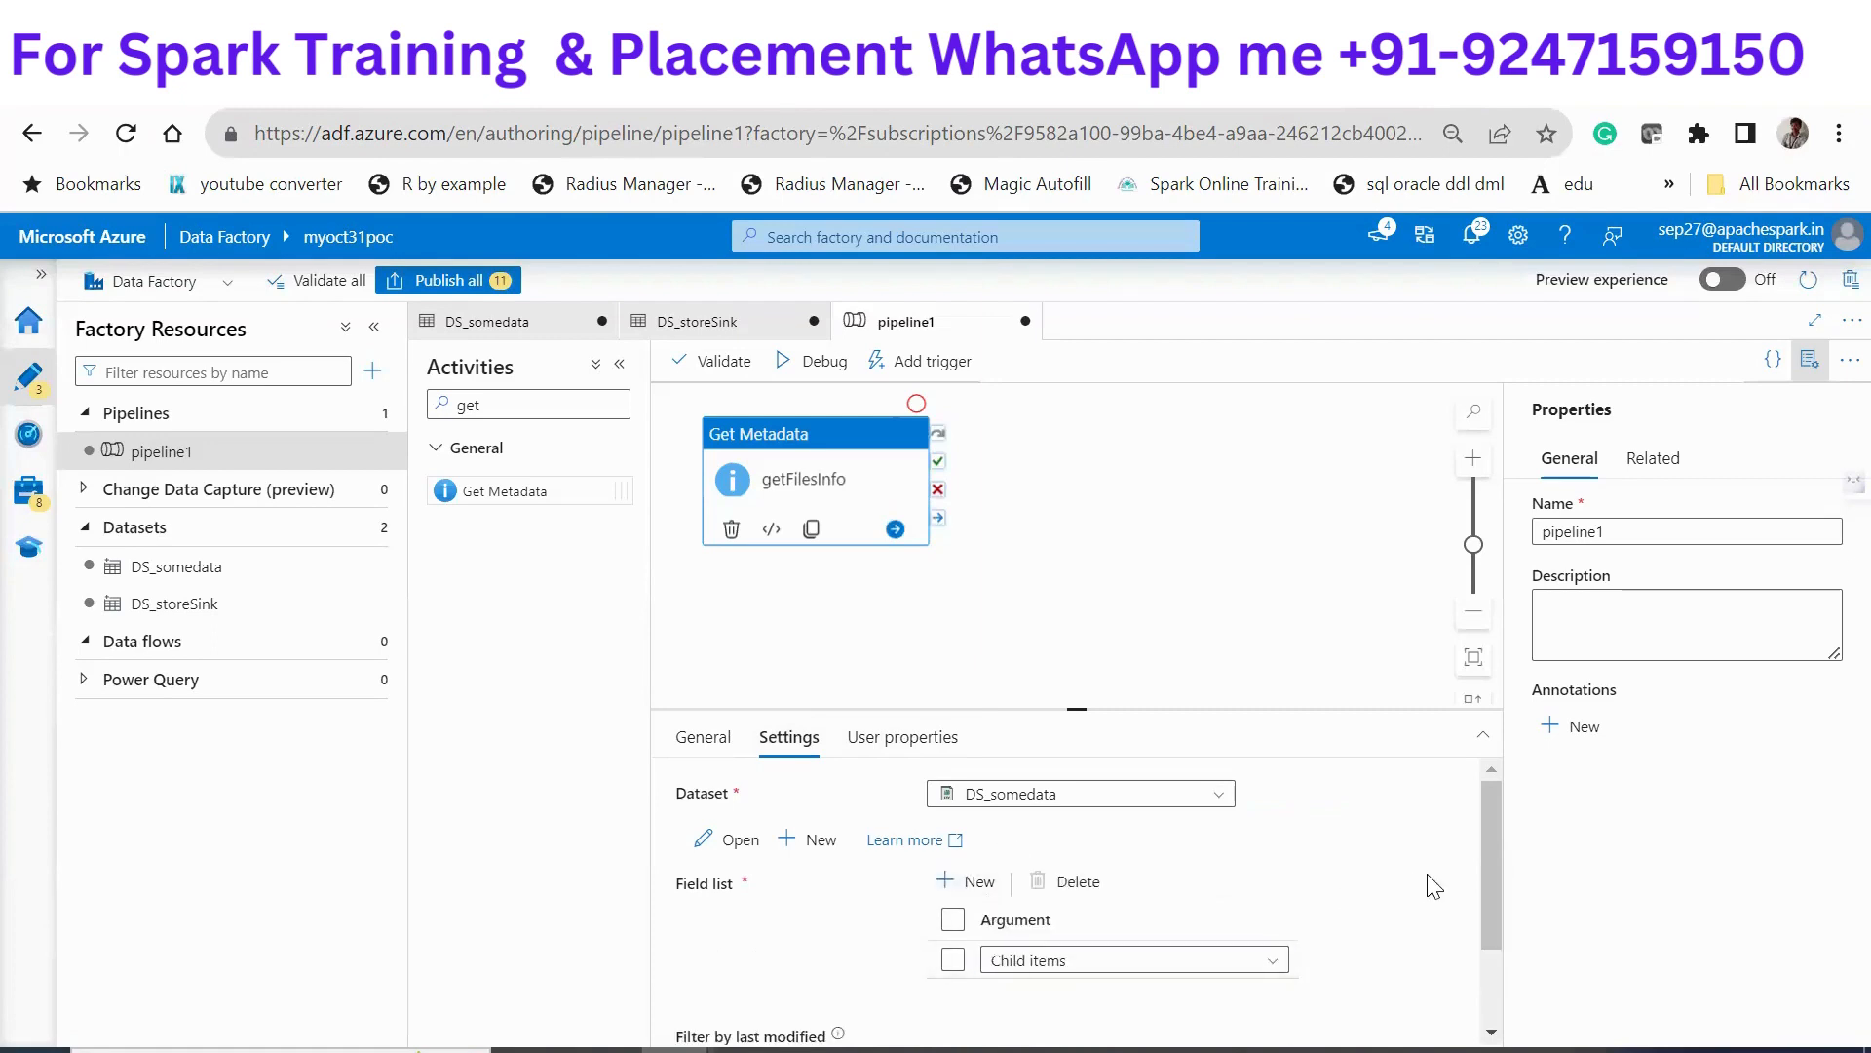
mouse_move(1487, 866)
left_mouse_down()
mouse_move(1493, 899)
mouse_move(1493, 859)
left_mouse_up()
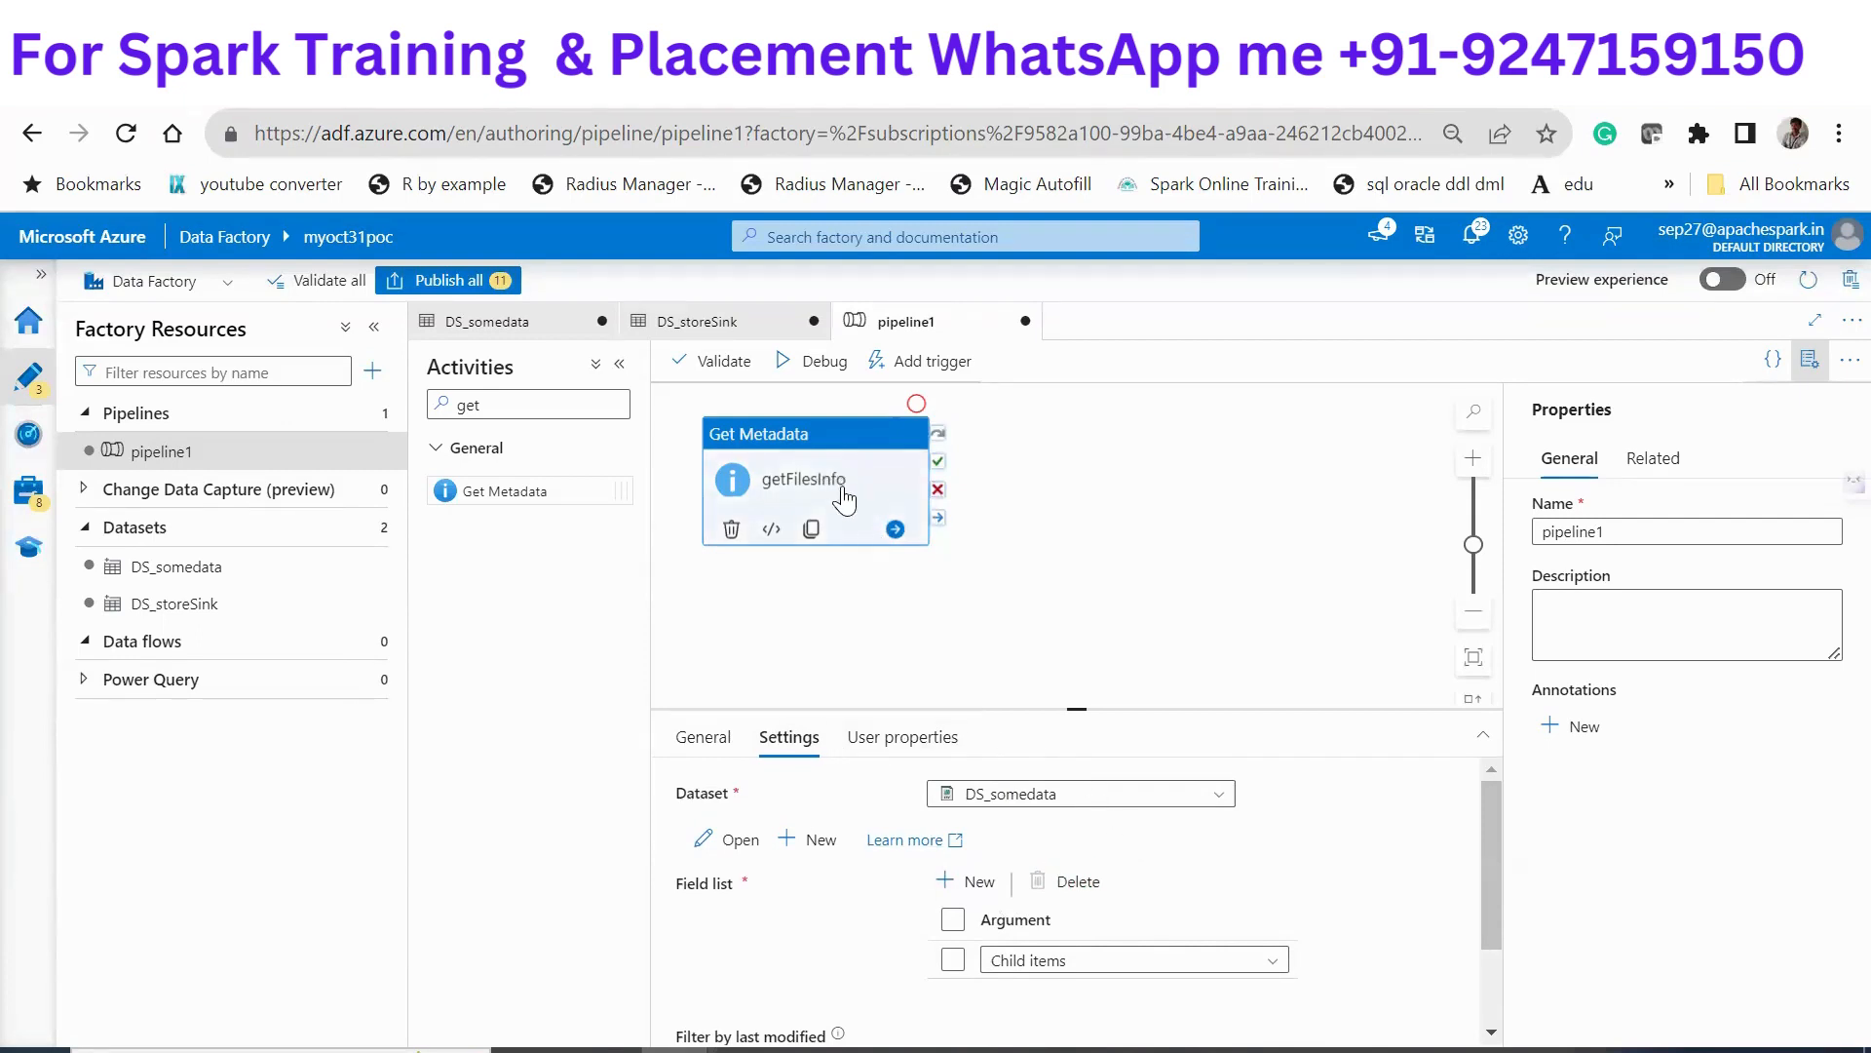
Debug the pipeline and examine the child item names and types in the getFilesInfo activity's output
left_click(816, 360)
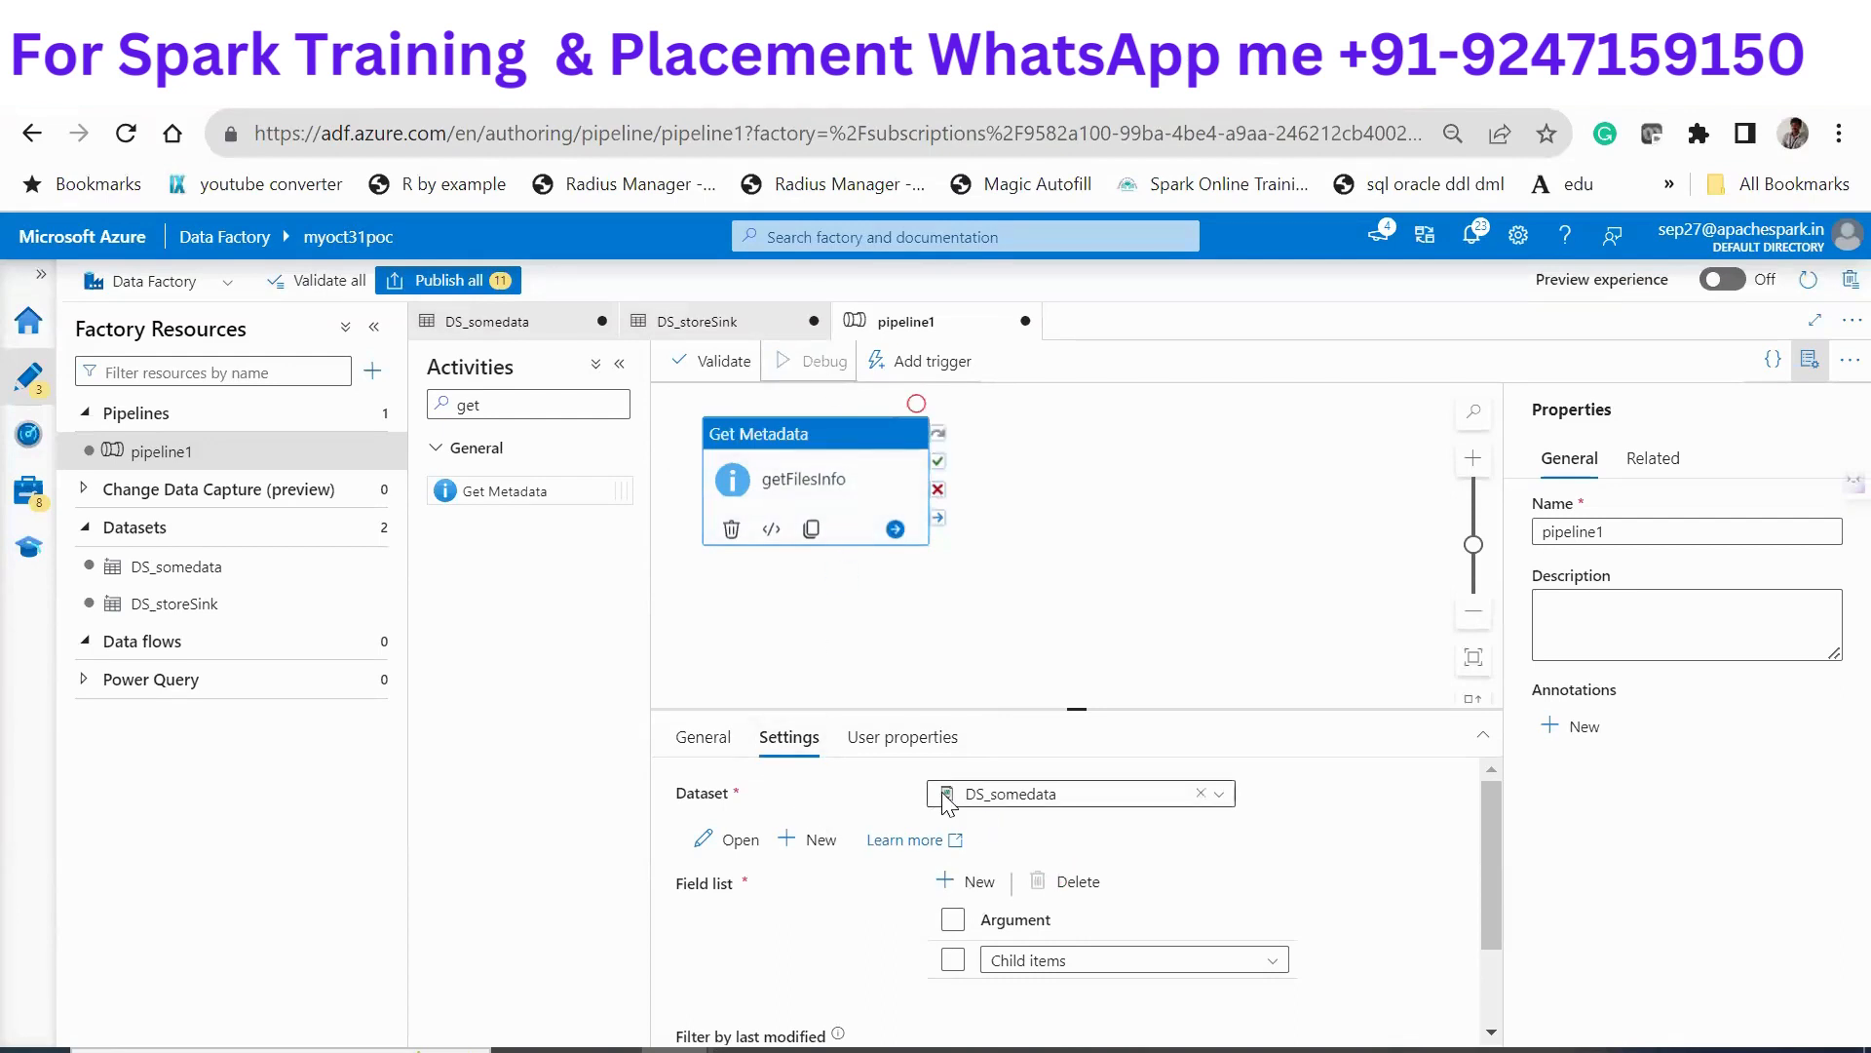
left_click(916, 672)
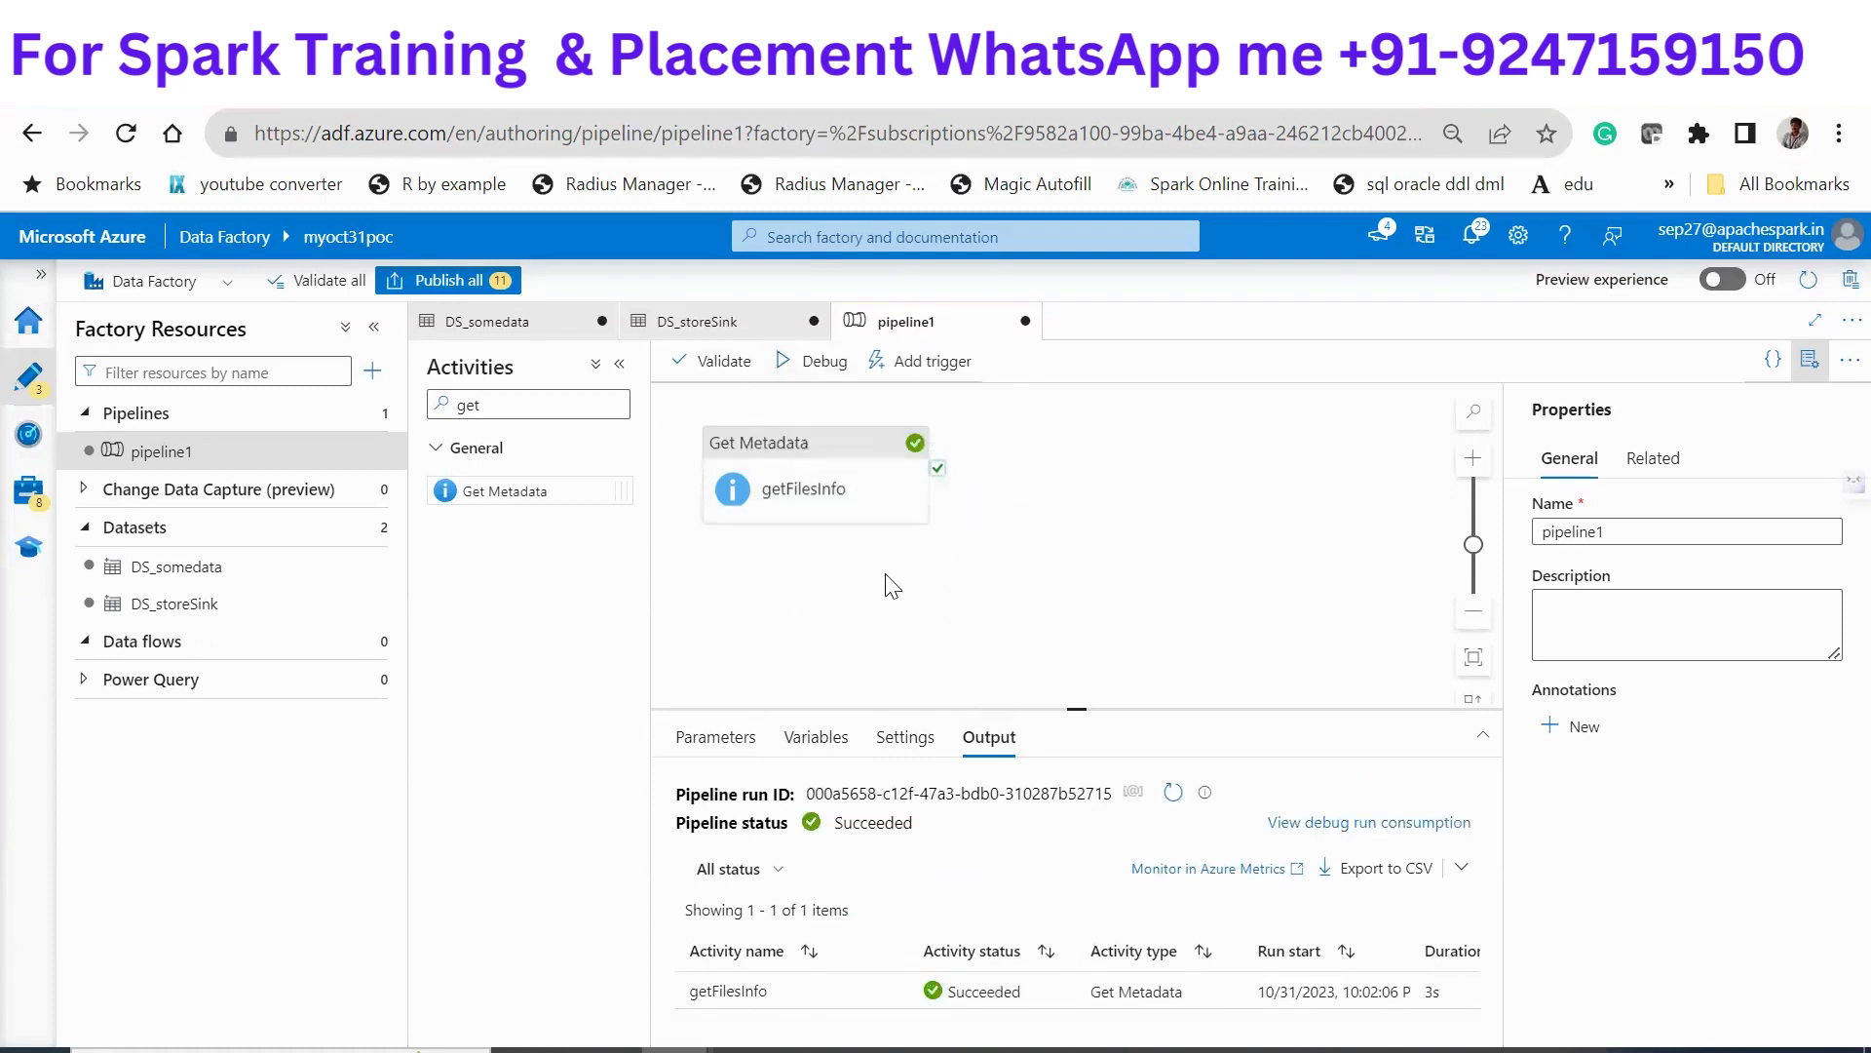
mouse_move(842, 1000)
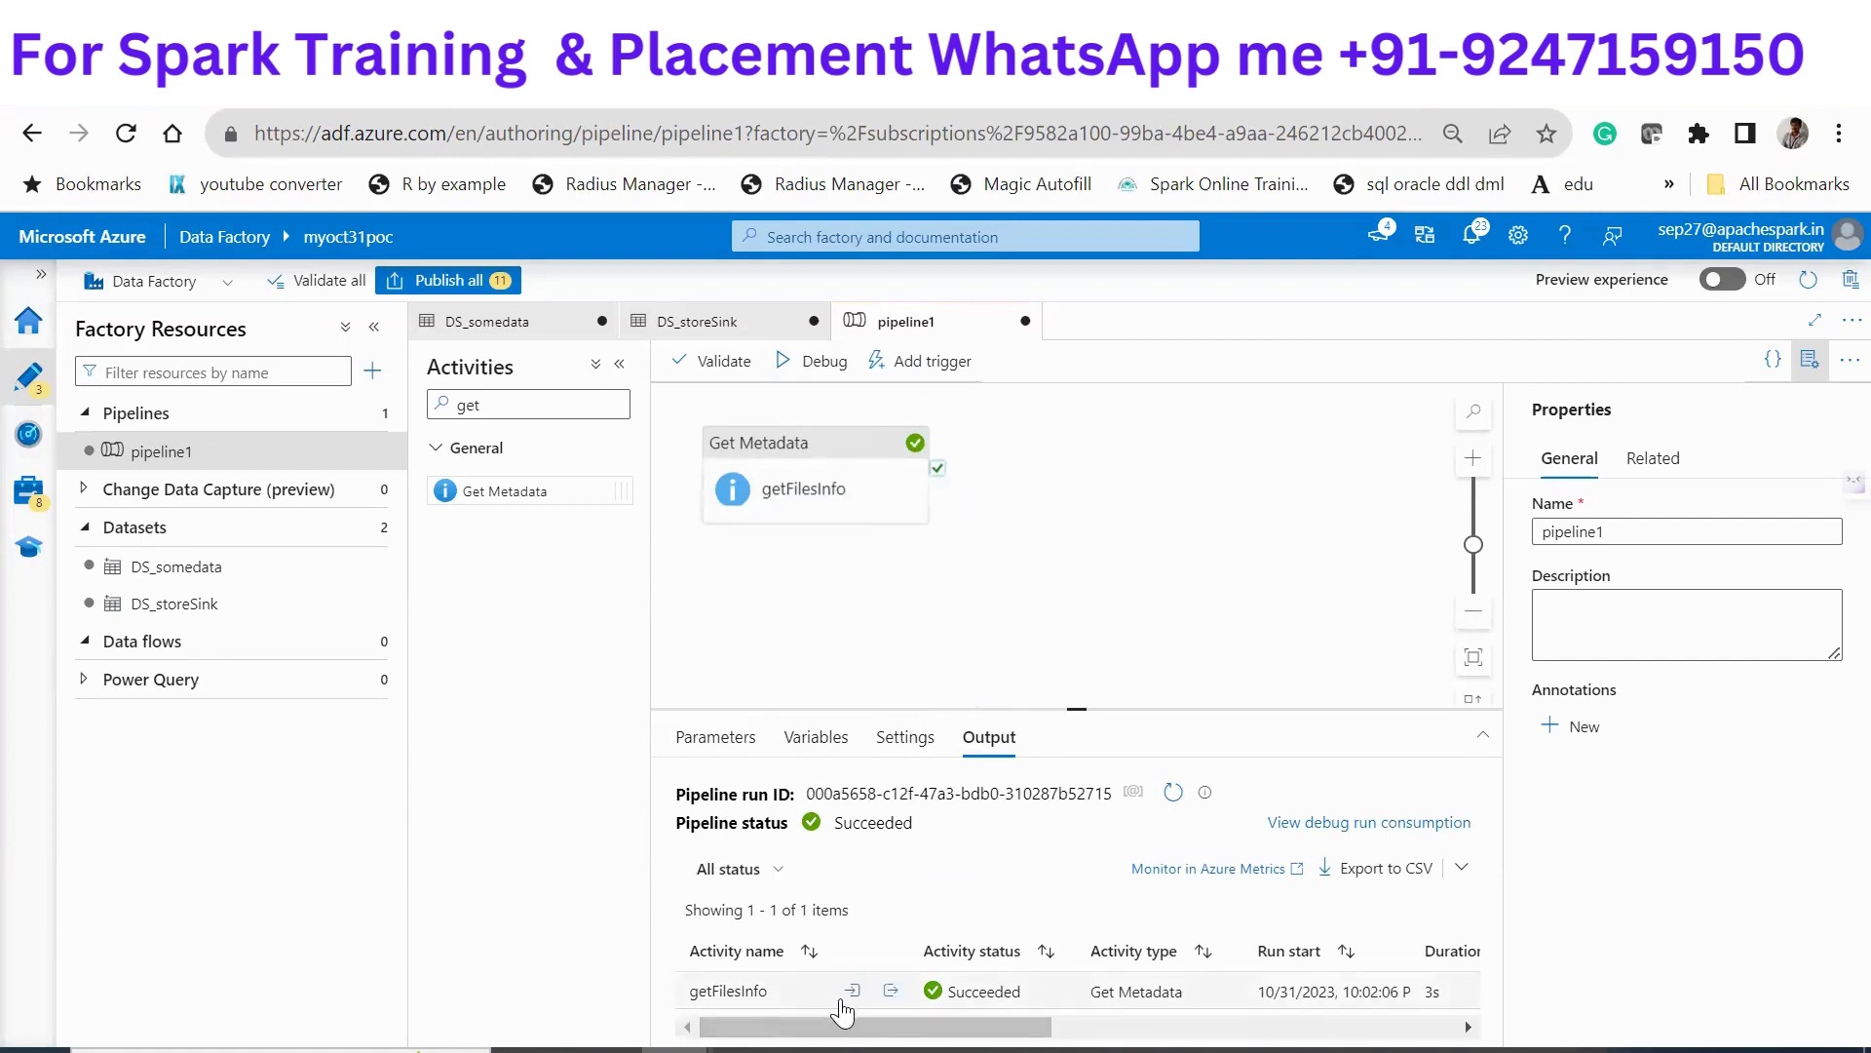
left_click(891, 991)
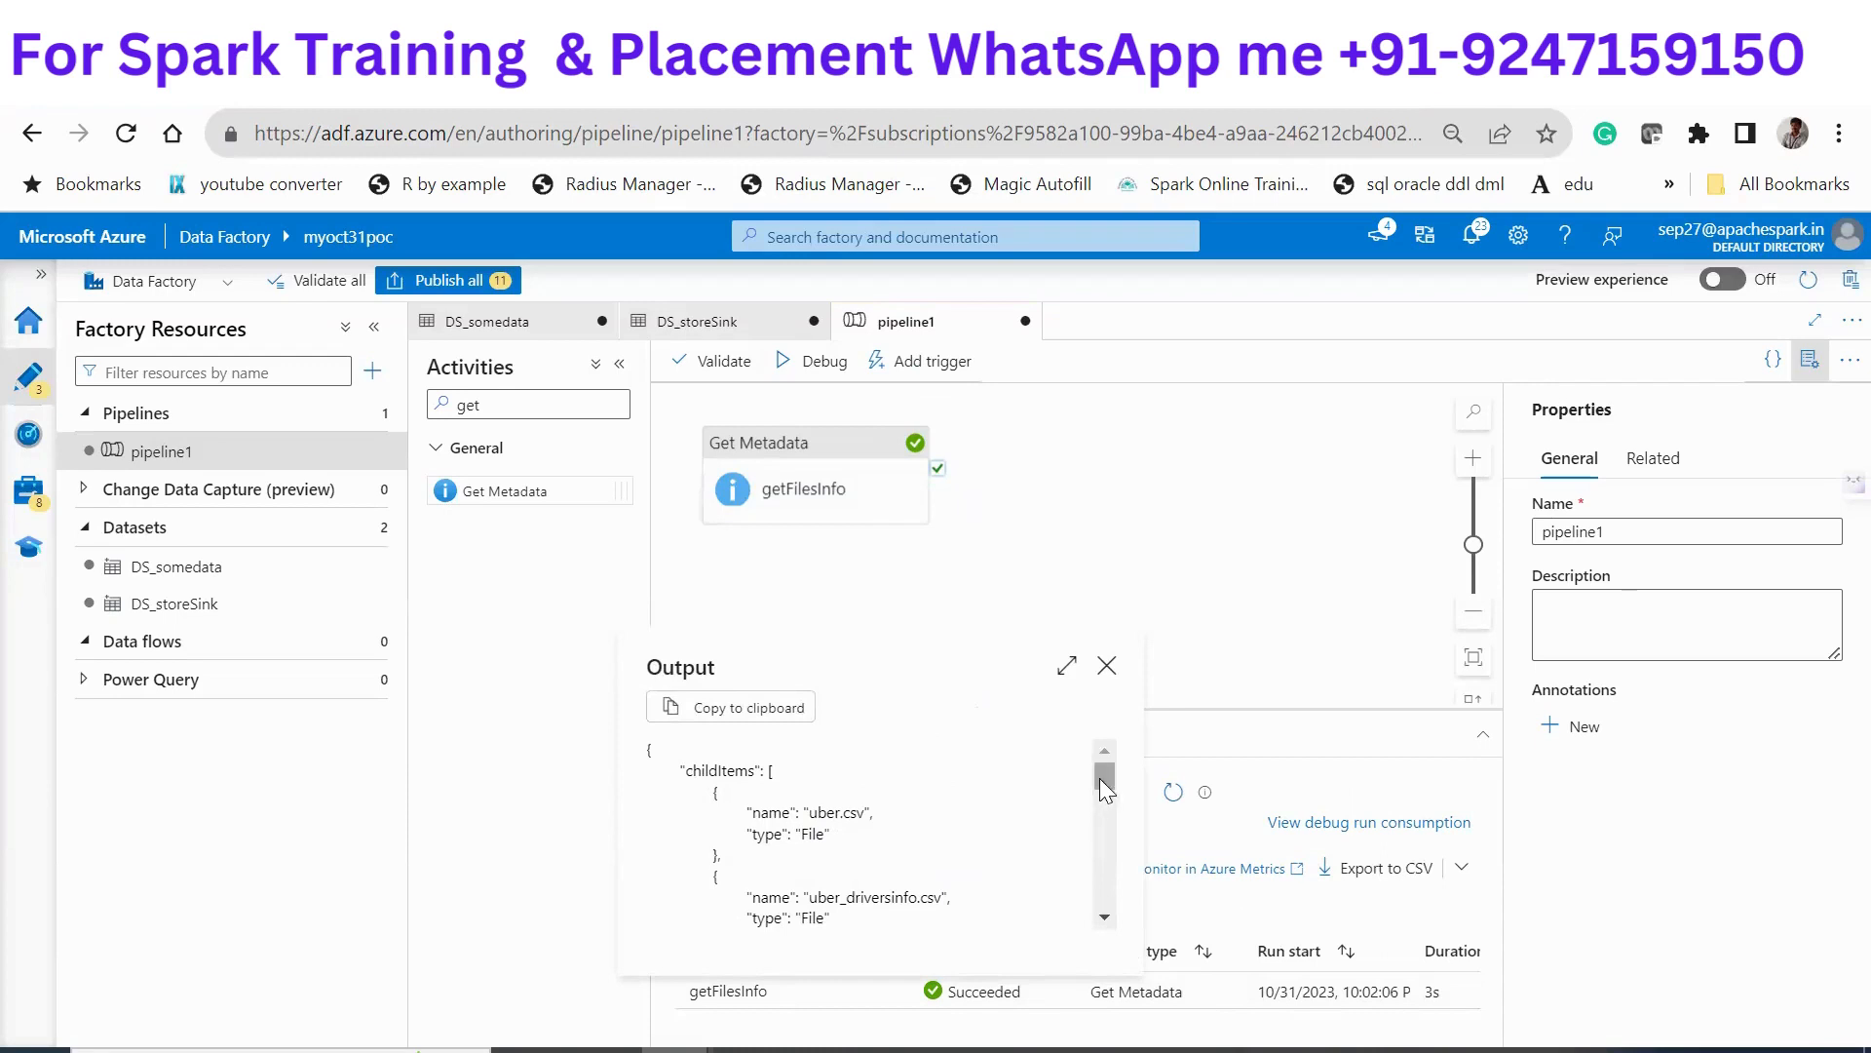
left_click_drag(1102, 778, 1121, 854)
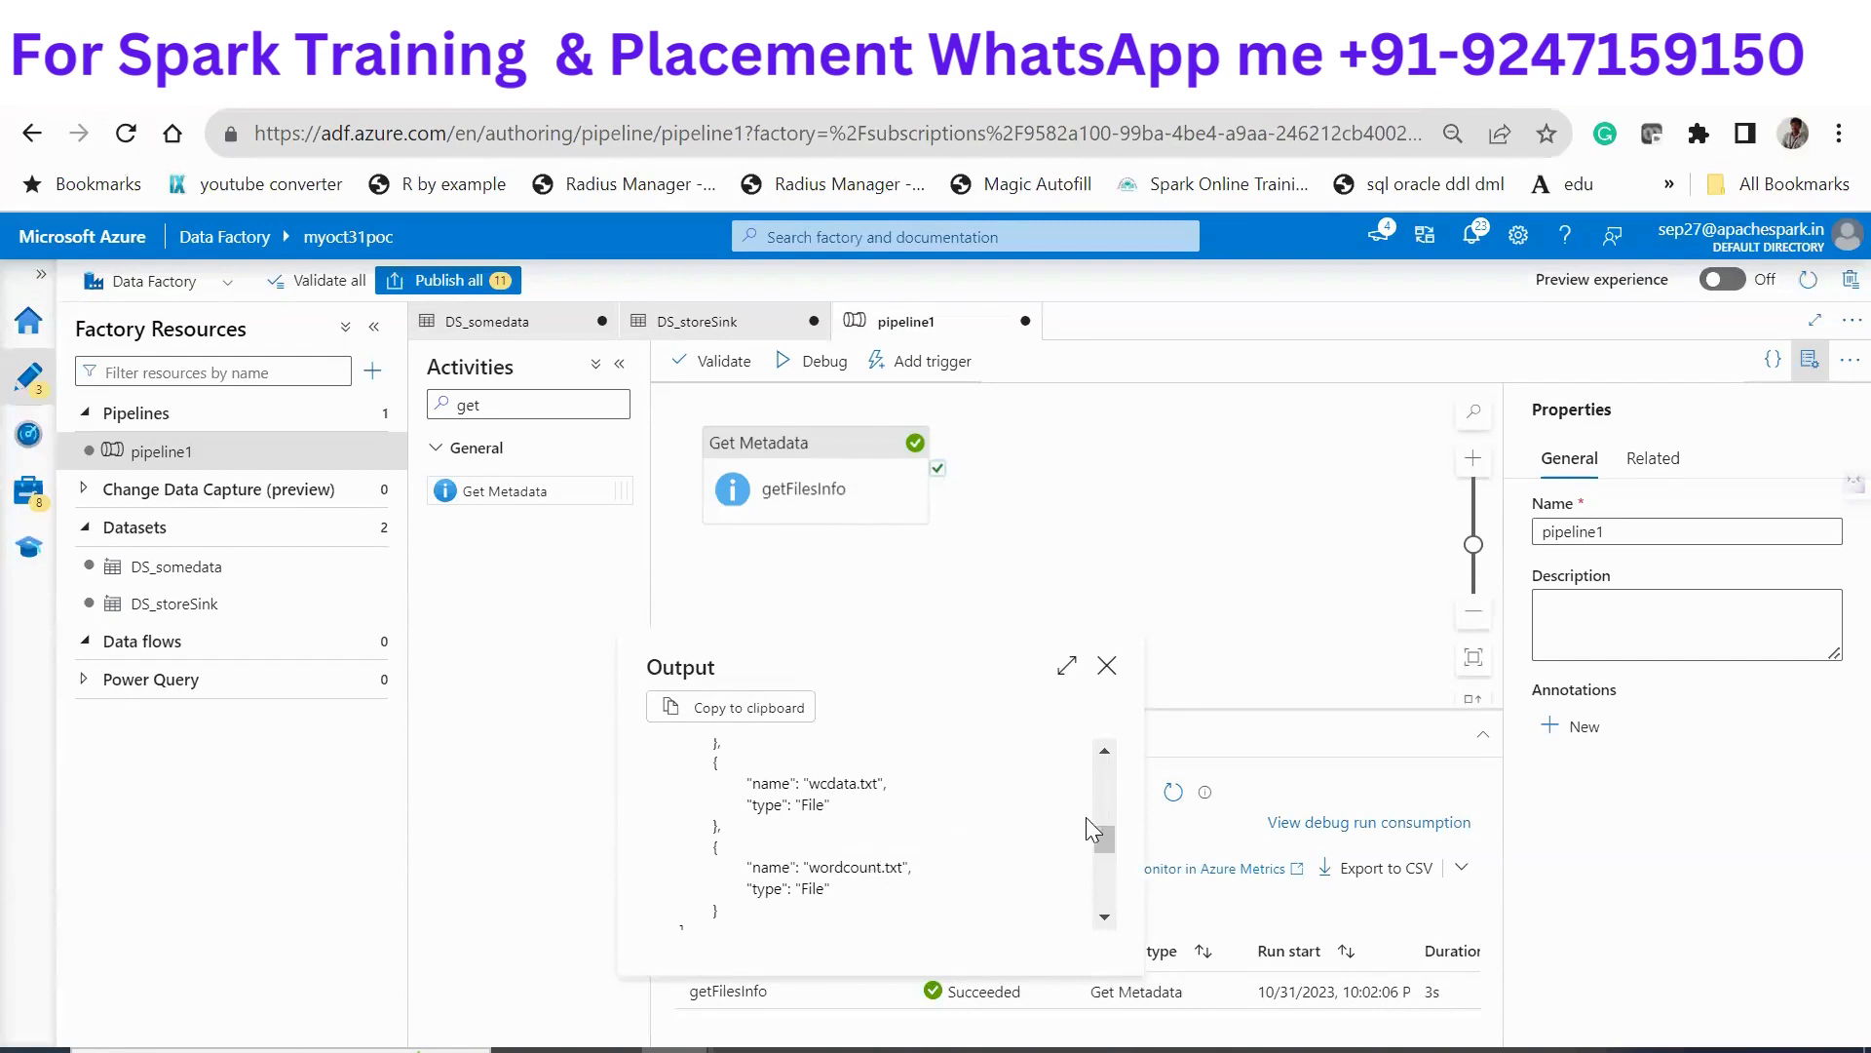
scroll(1113, 793, "up", 5)
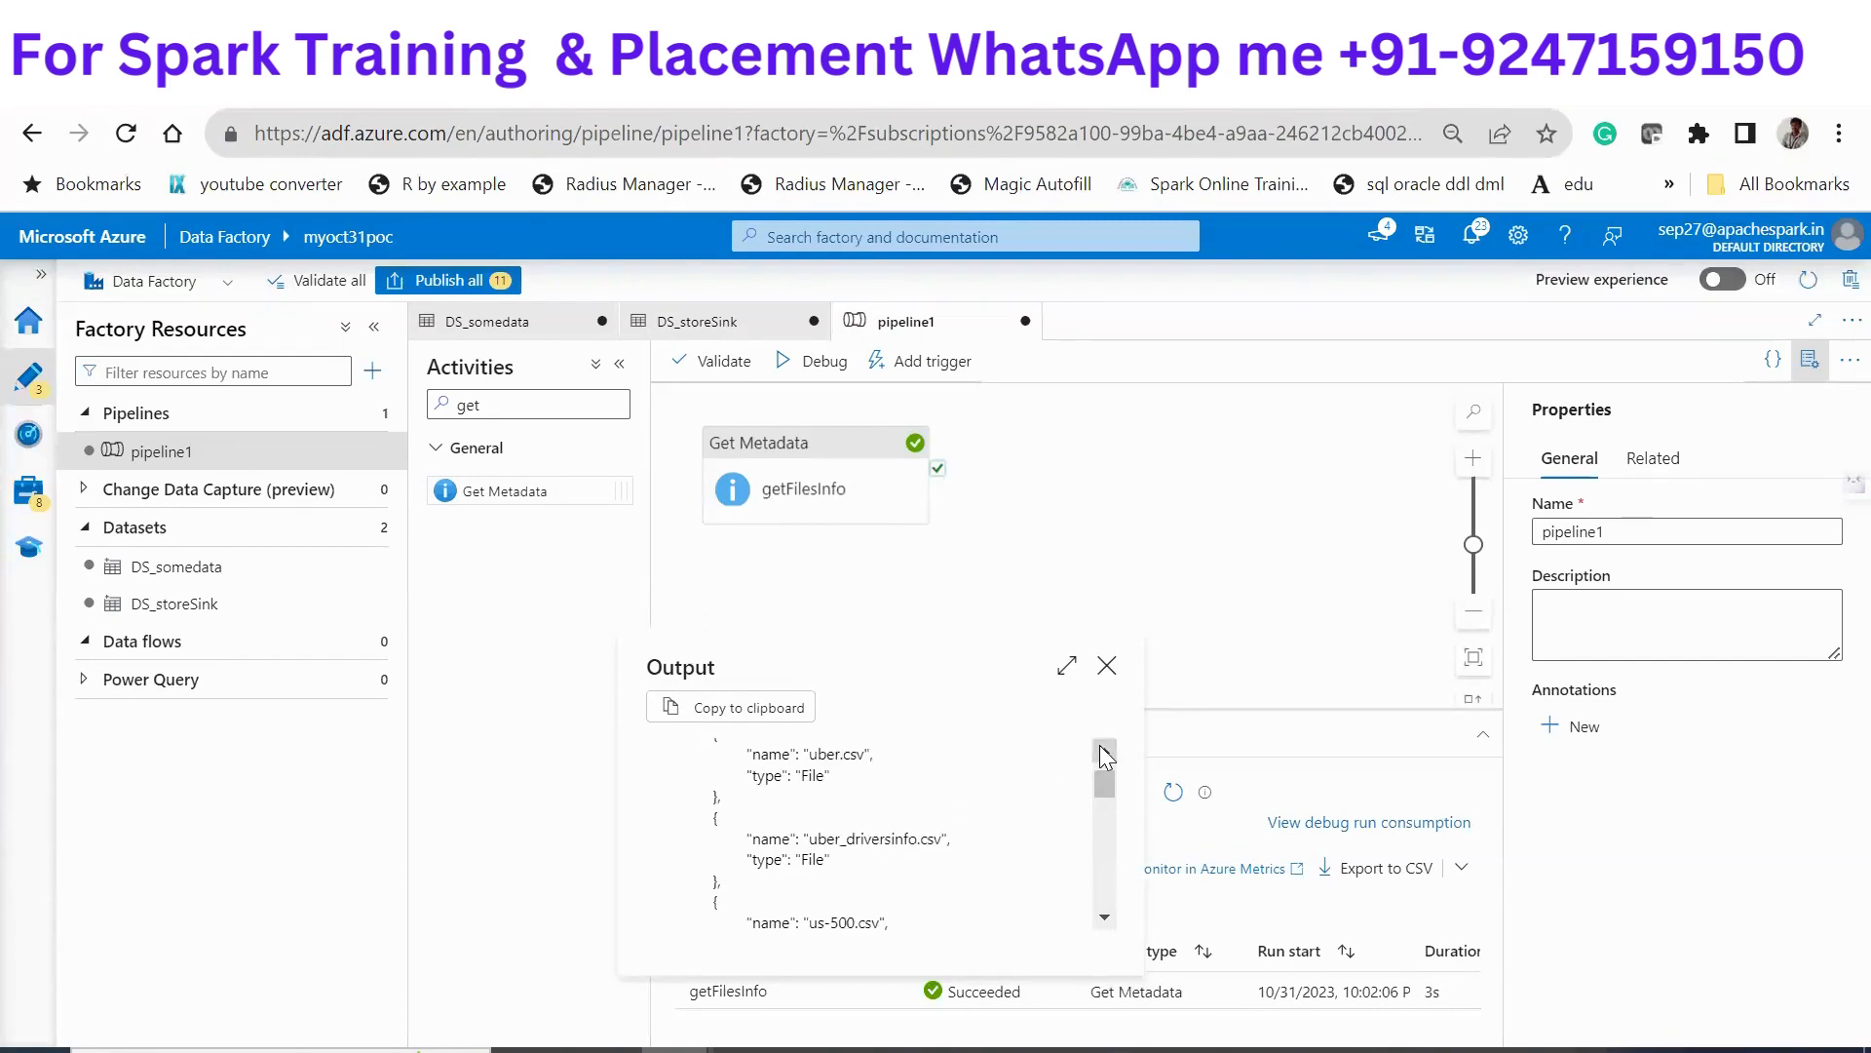
left_click(1104, 749)
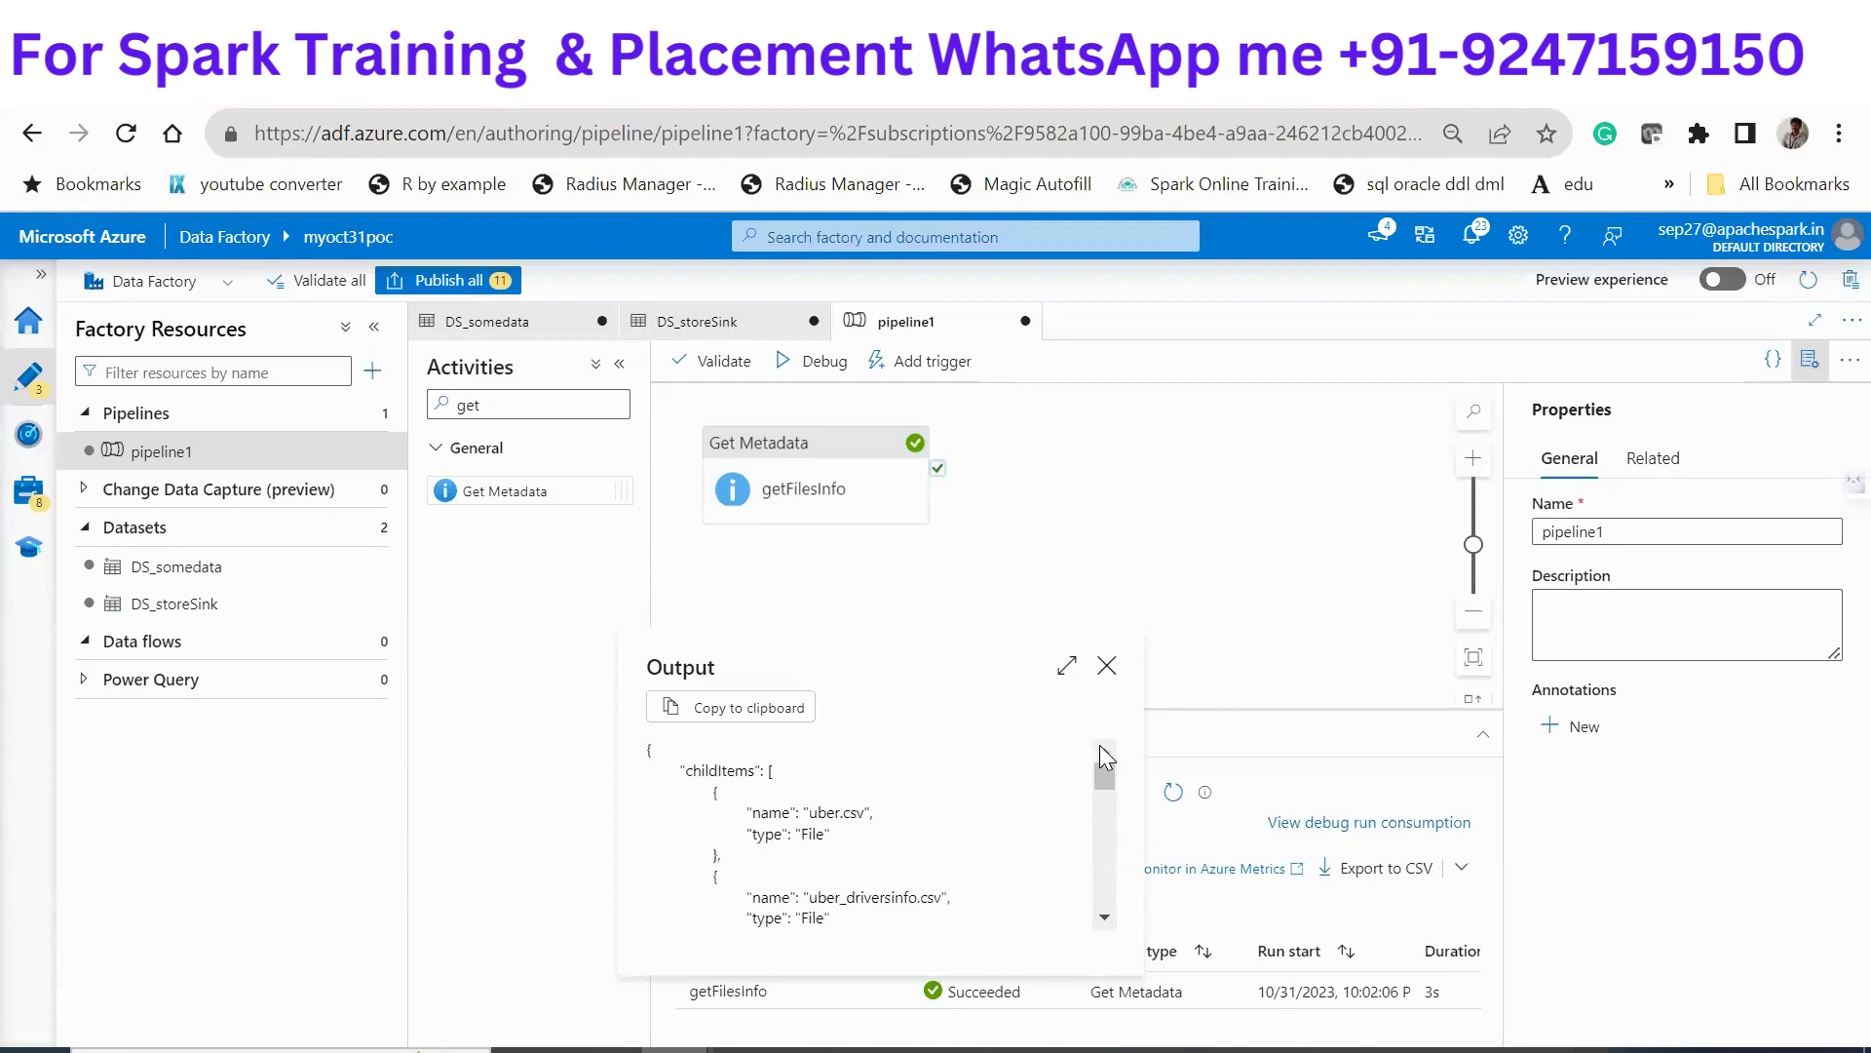
double_click(707, 769)
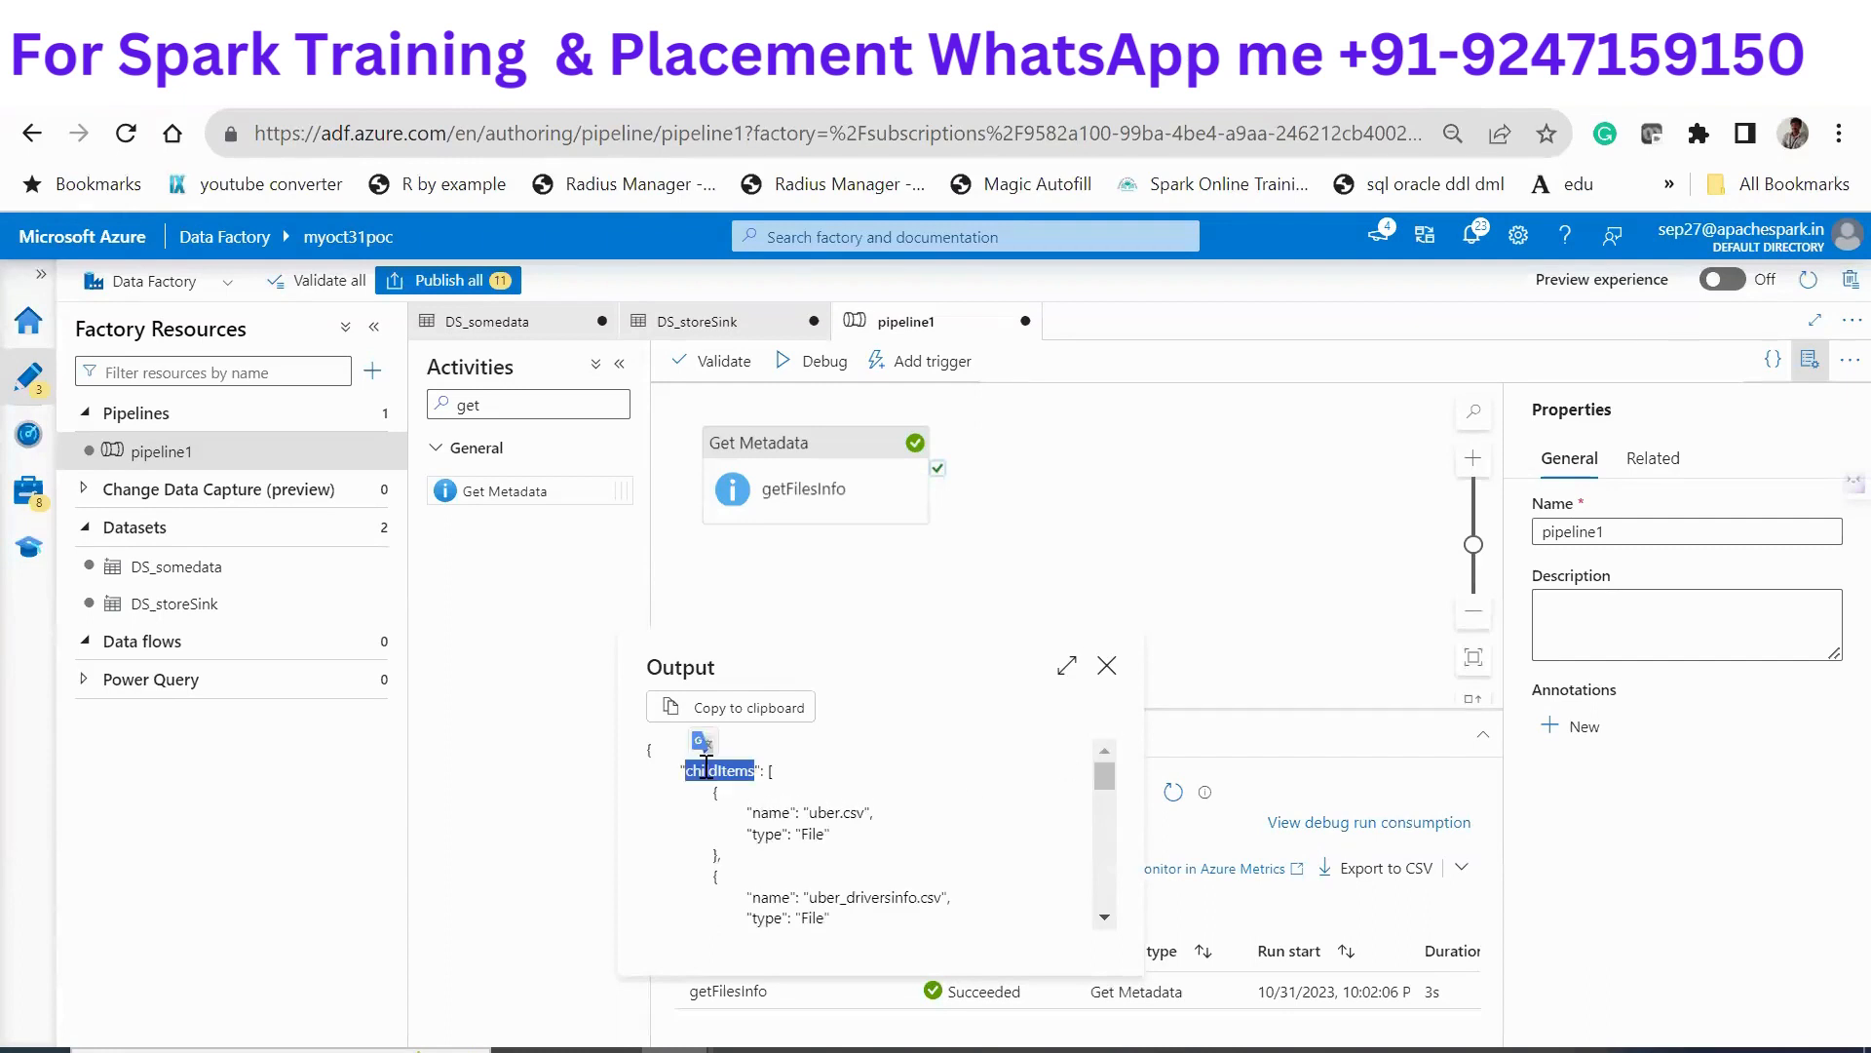
double_click(862, 812)
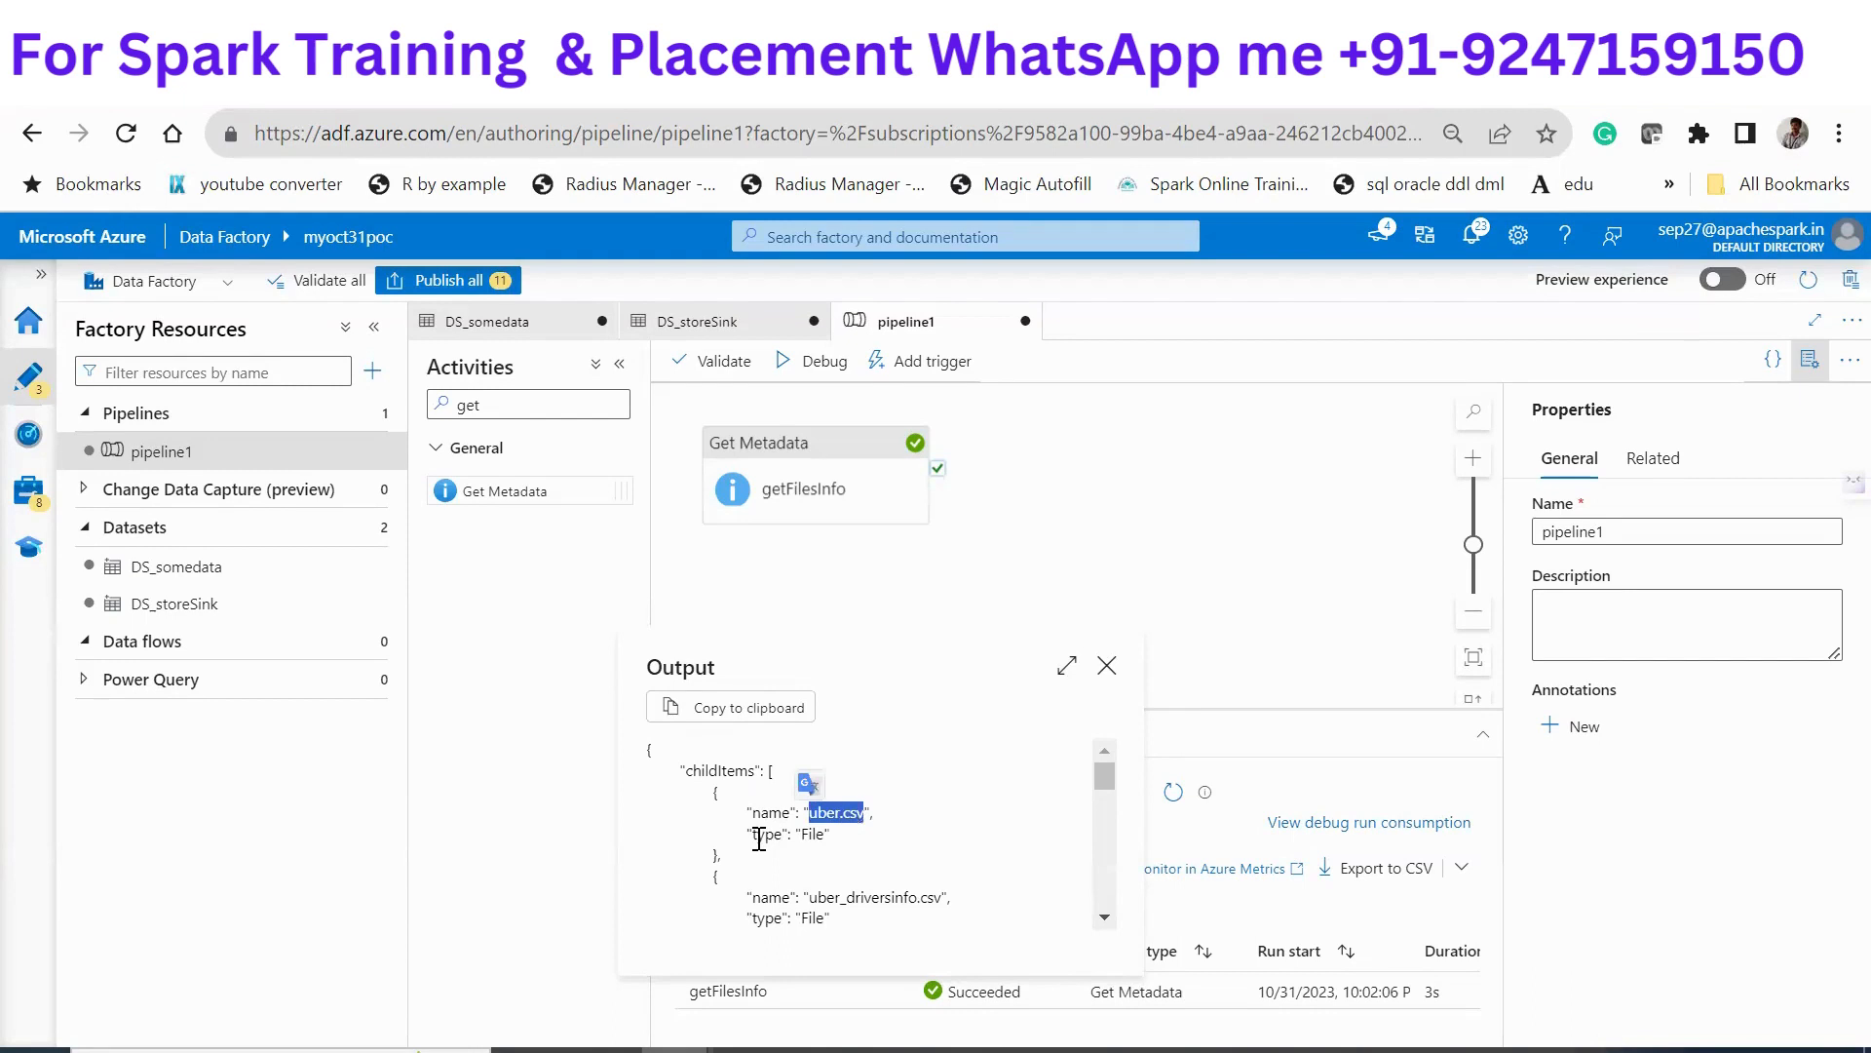
left_click(1110, 665)
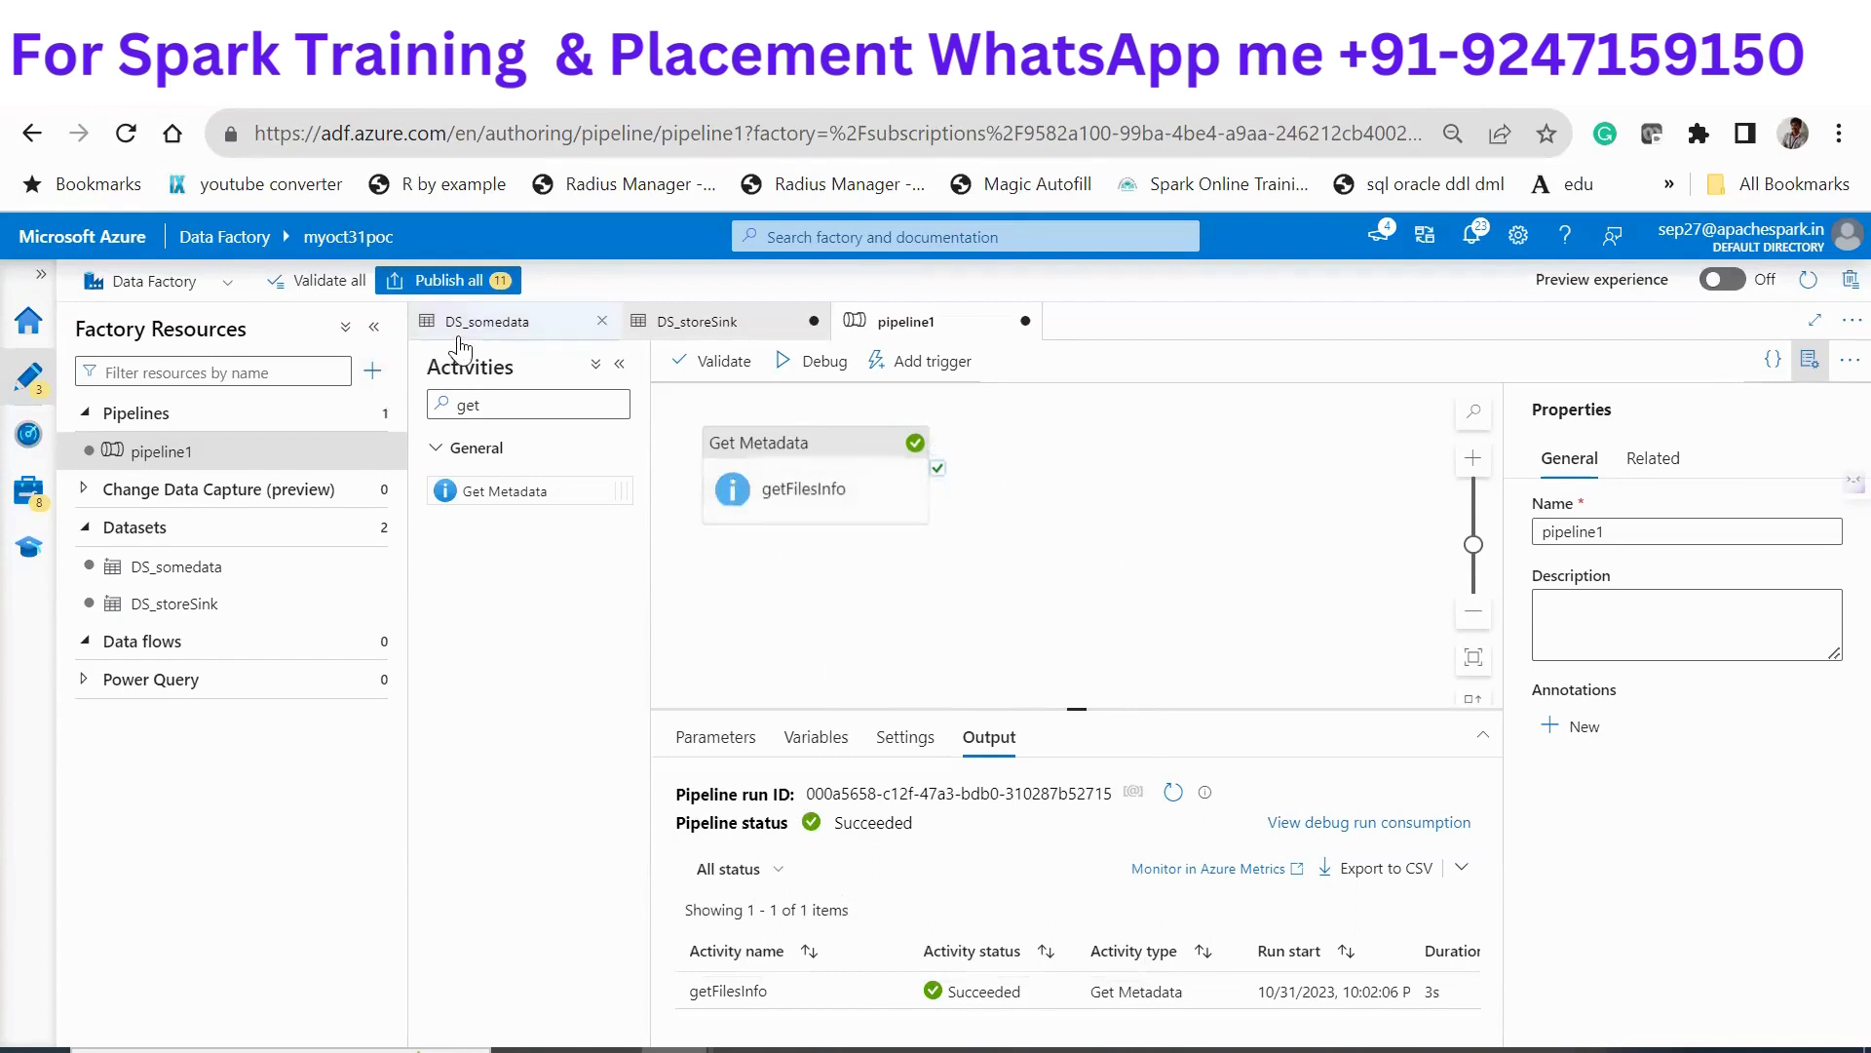
Add a ForEach activity to the pipeline and link it to the success output of getFilesInfo
double_click(506, 407)
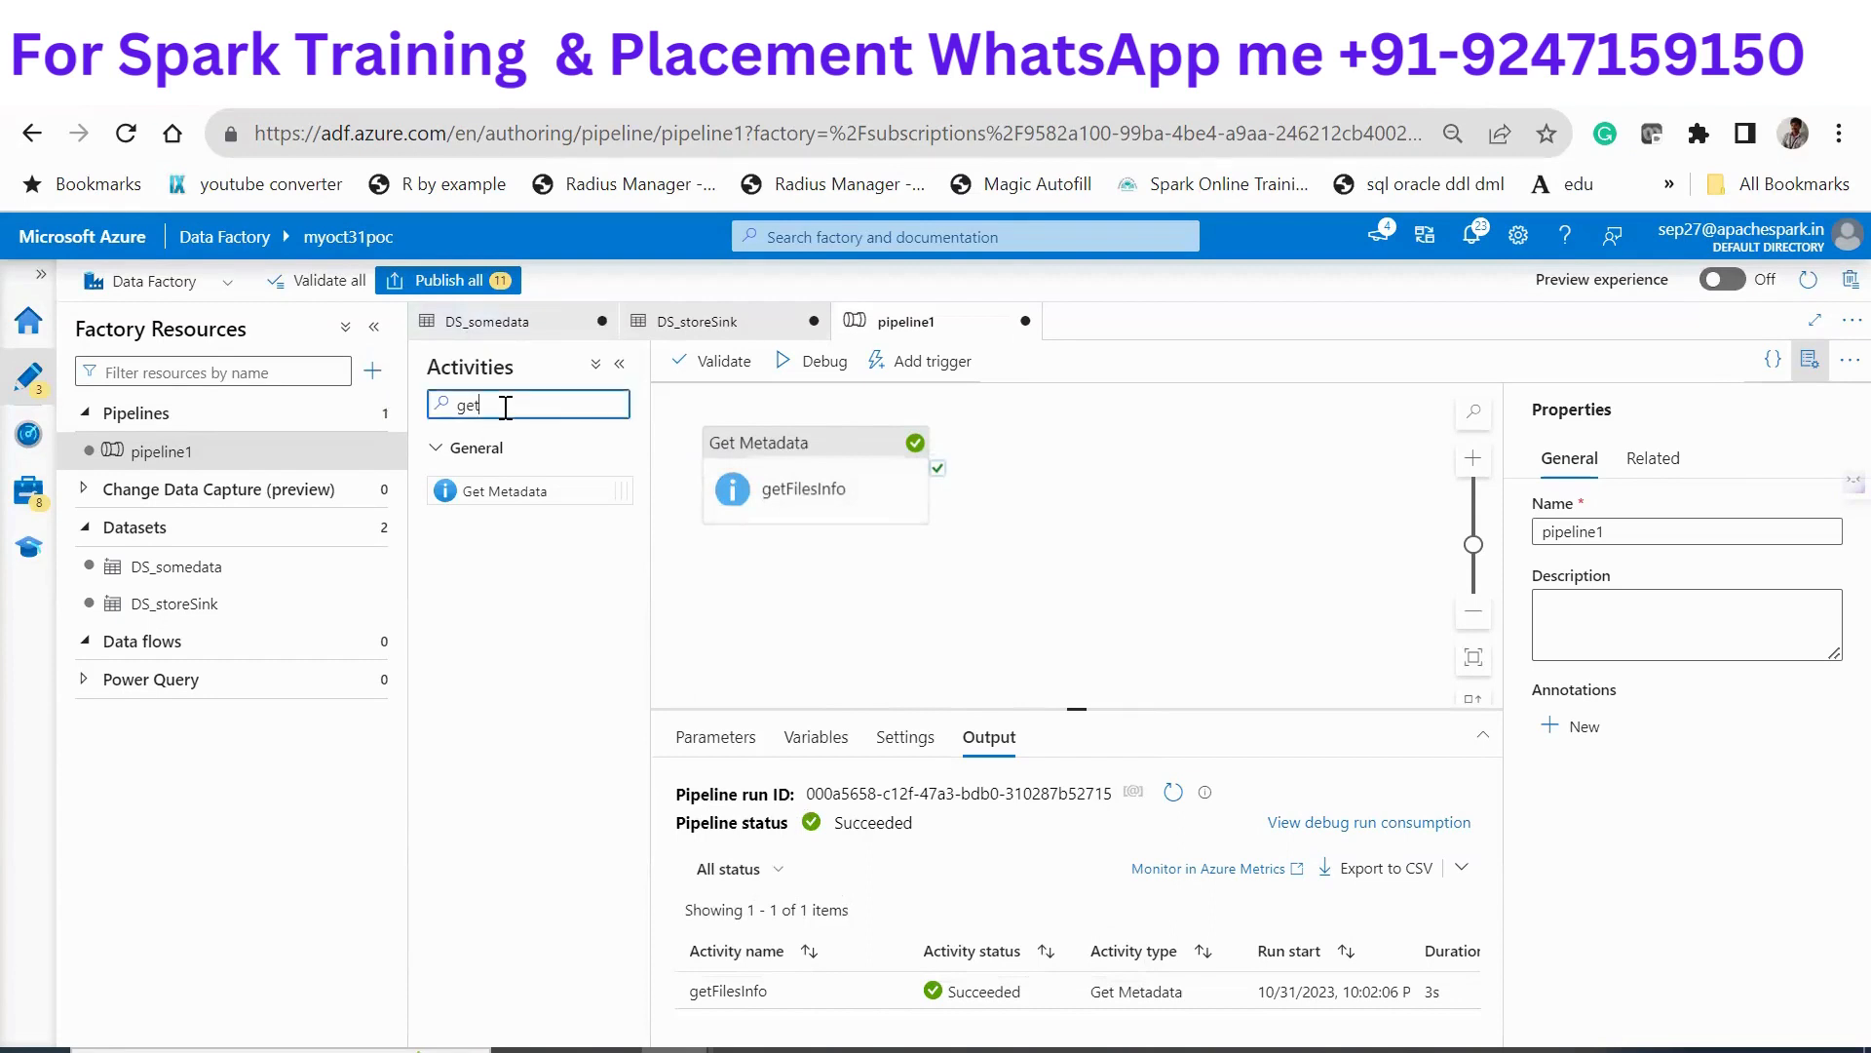
key("BackSpace")
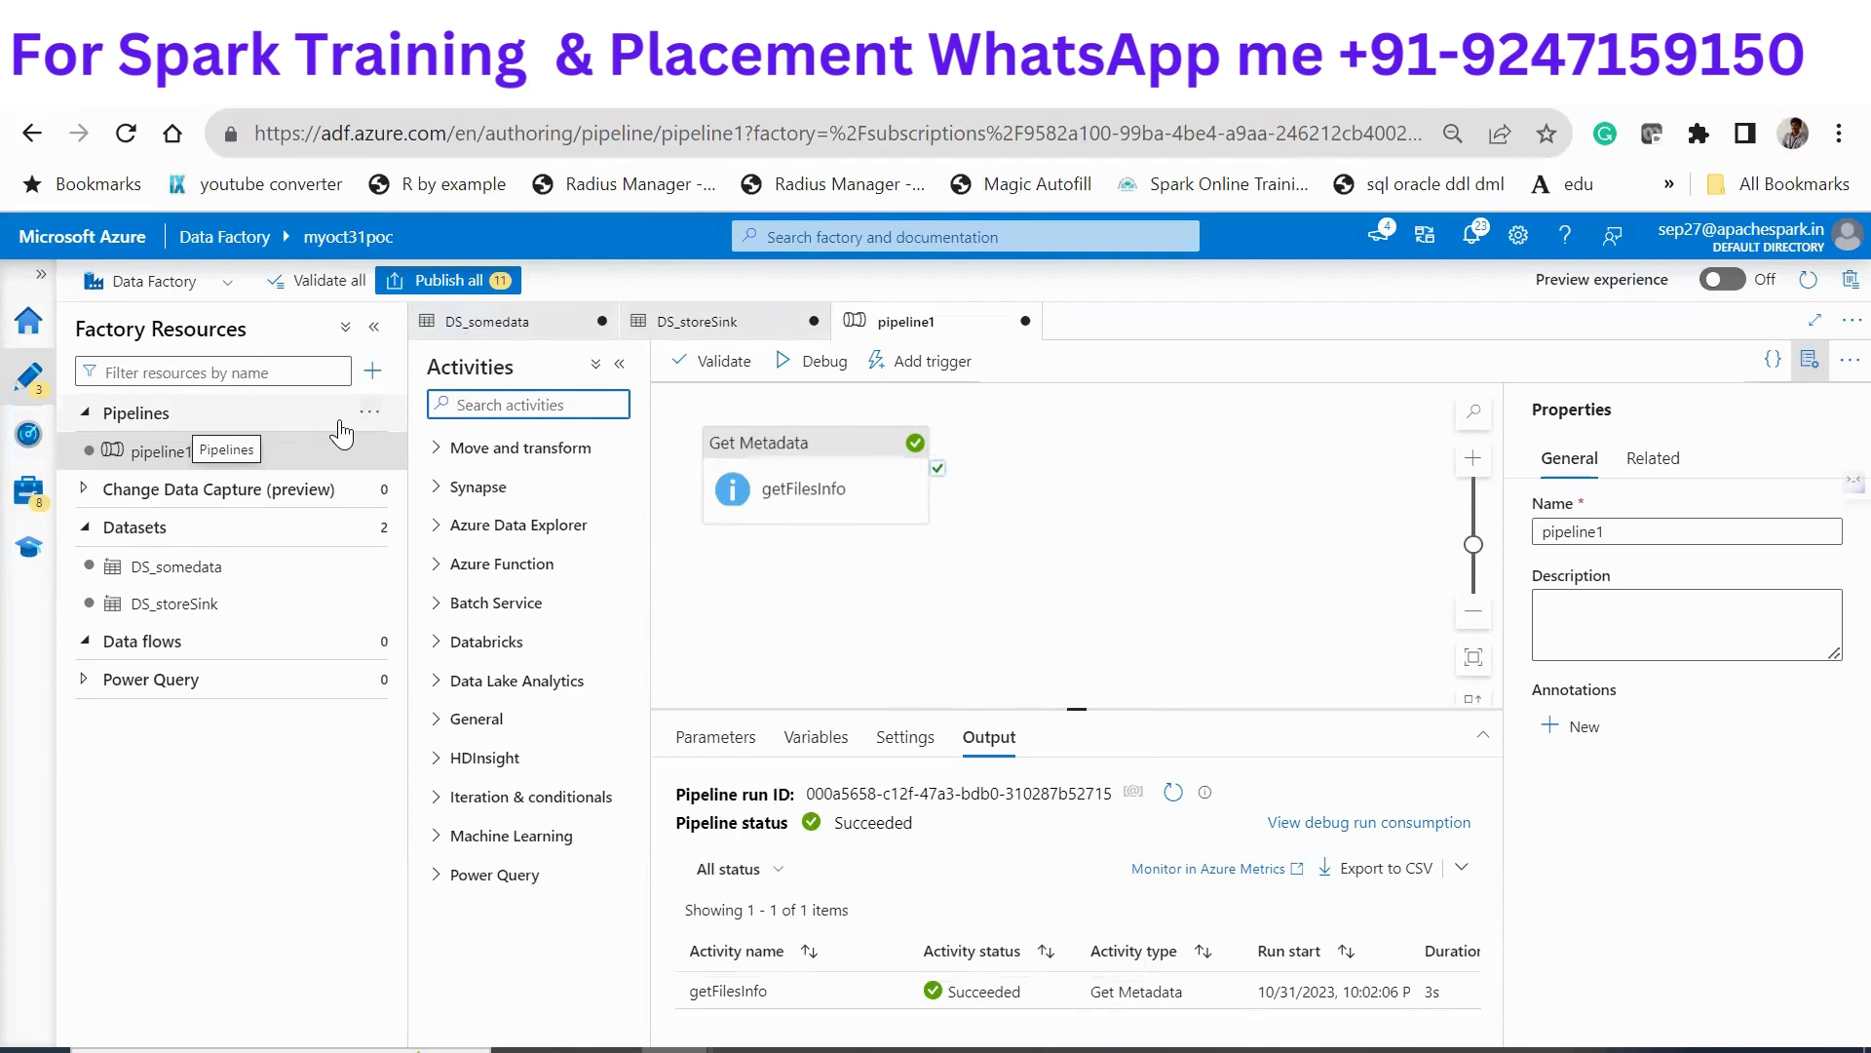
type("f")
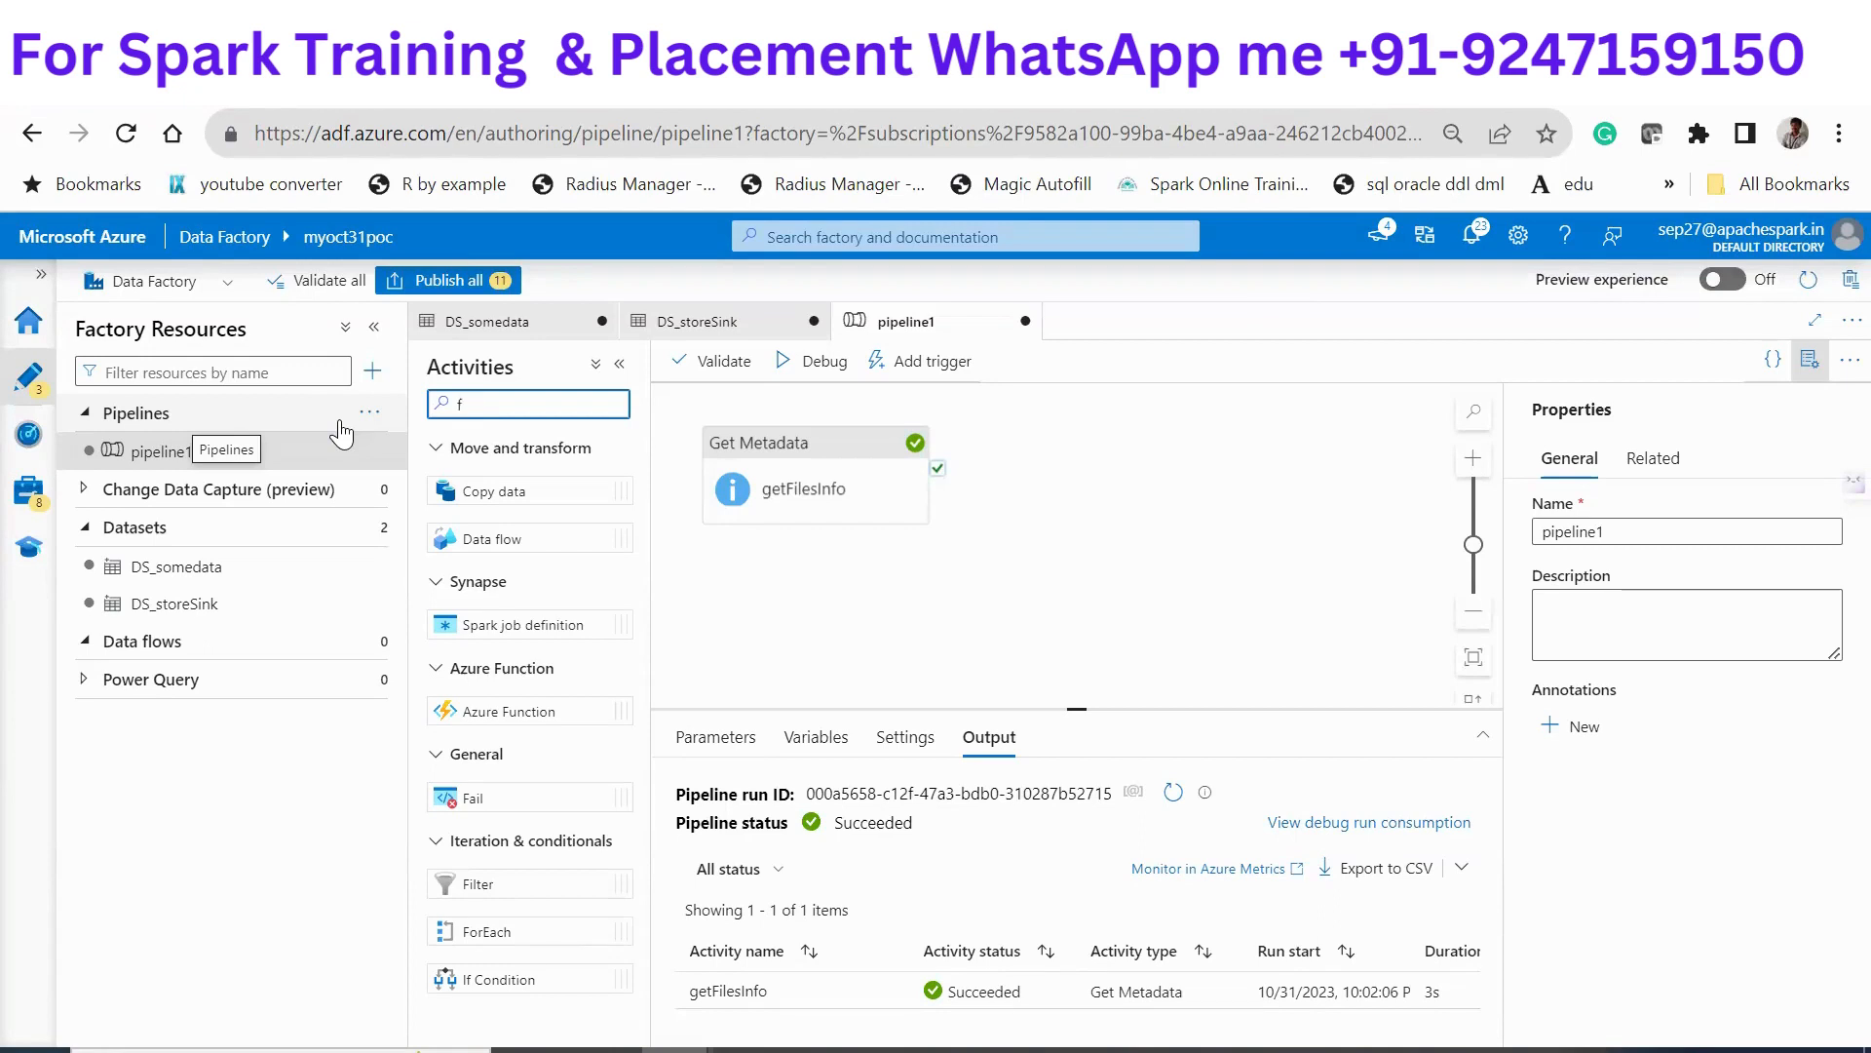
type("or")
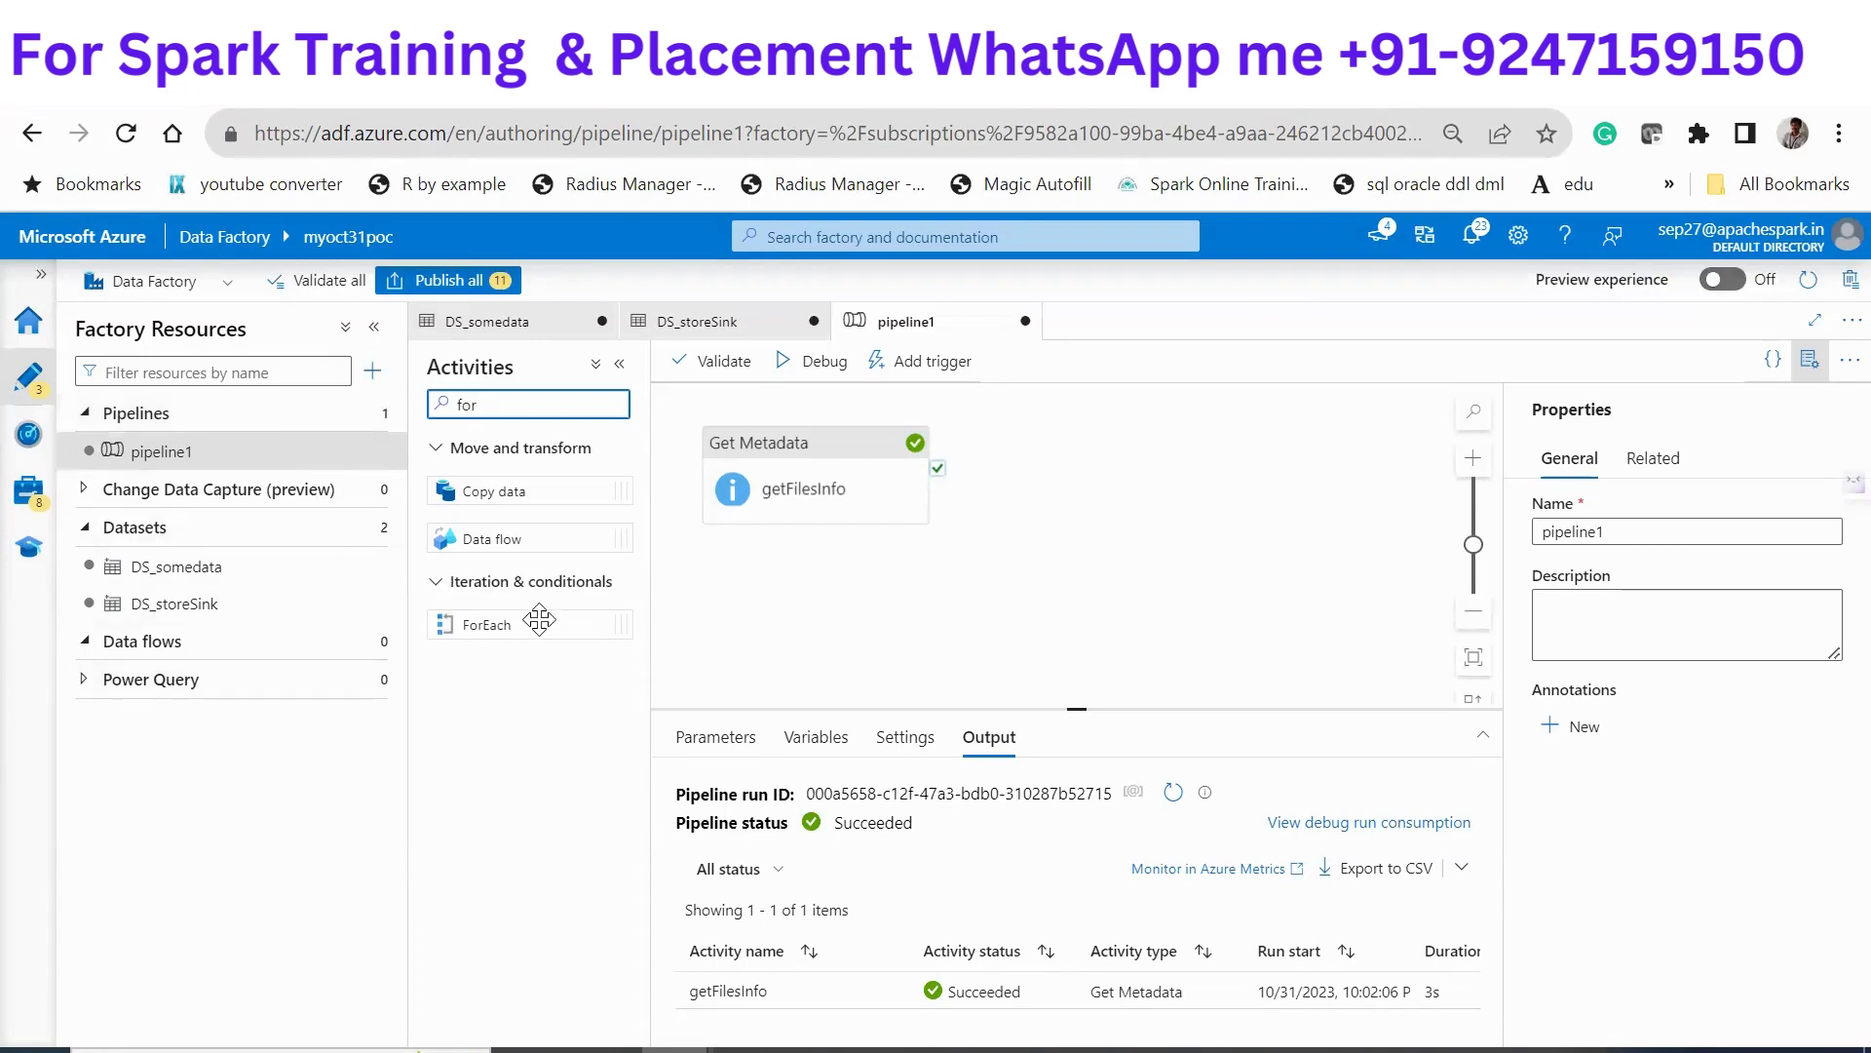
left_click_drag(502, 624, 1182, 455)
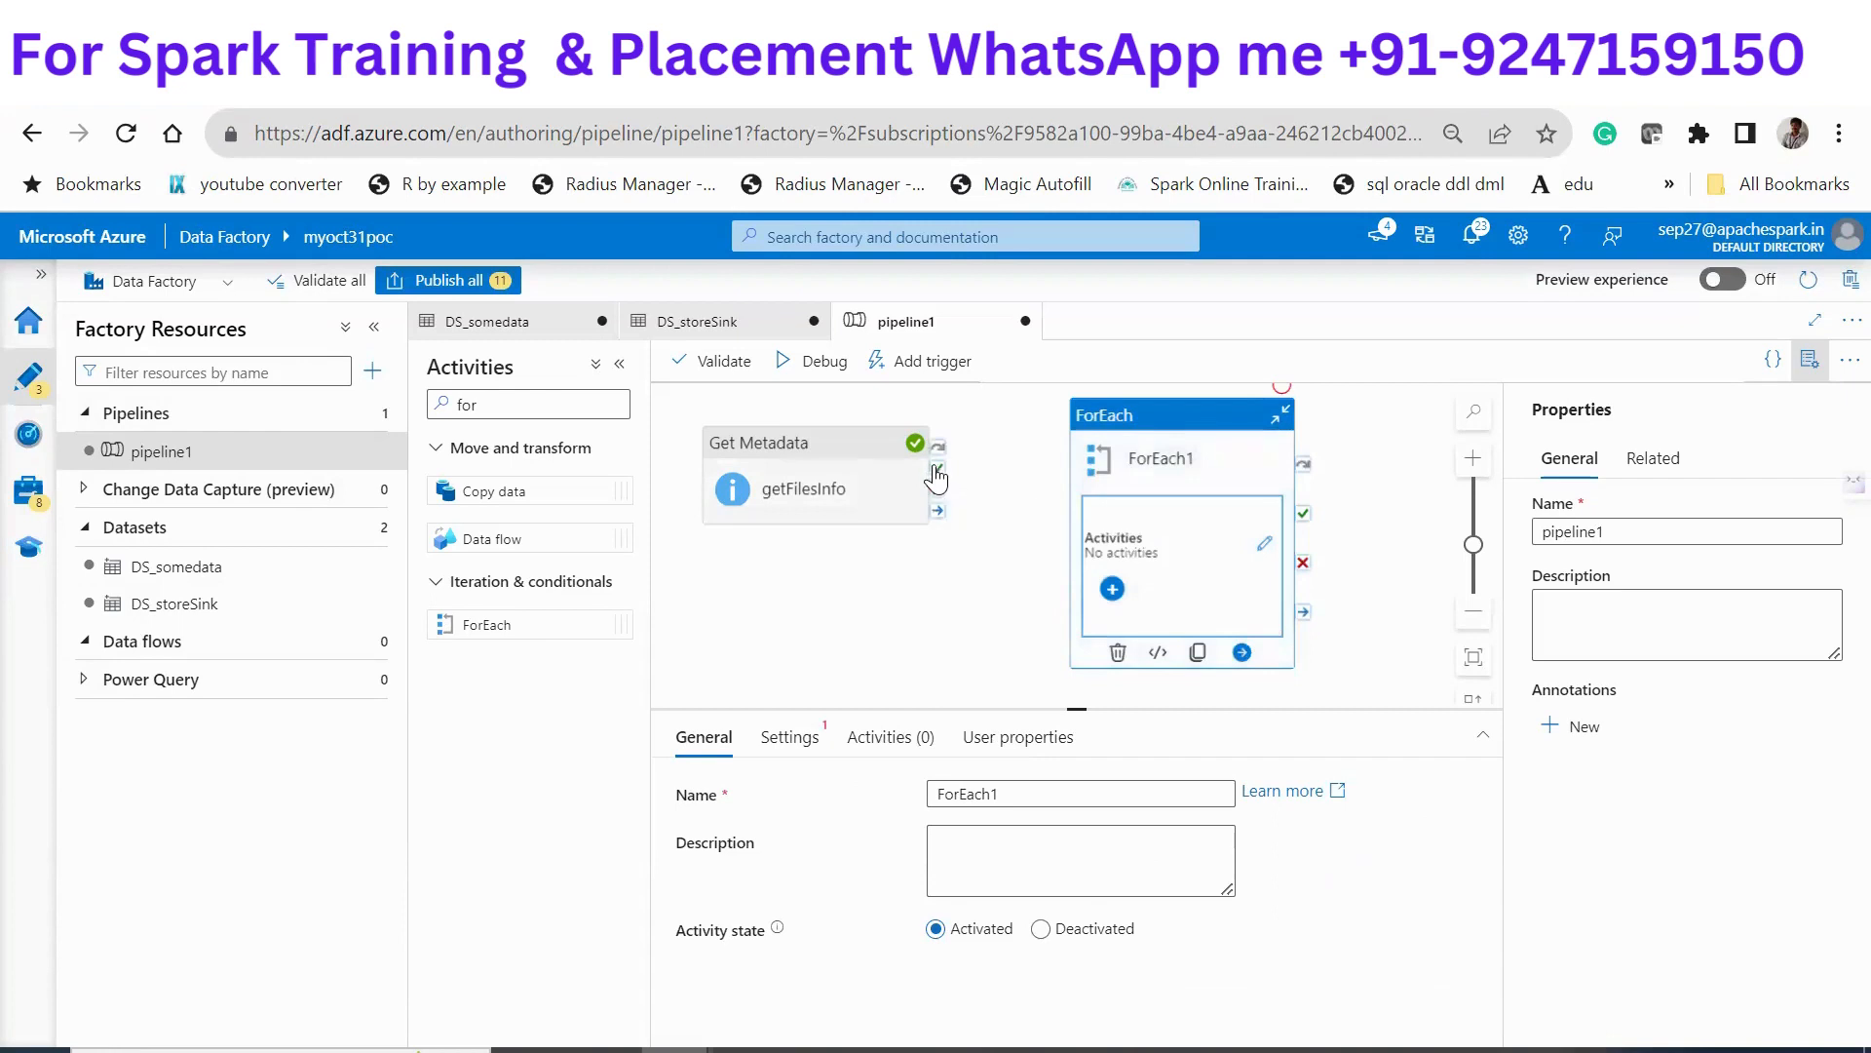
left_click_drag(937, 469, 1114, 552)
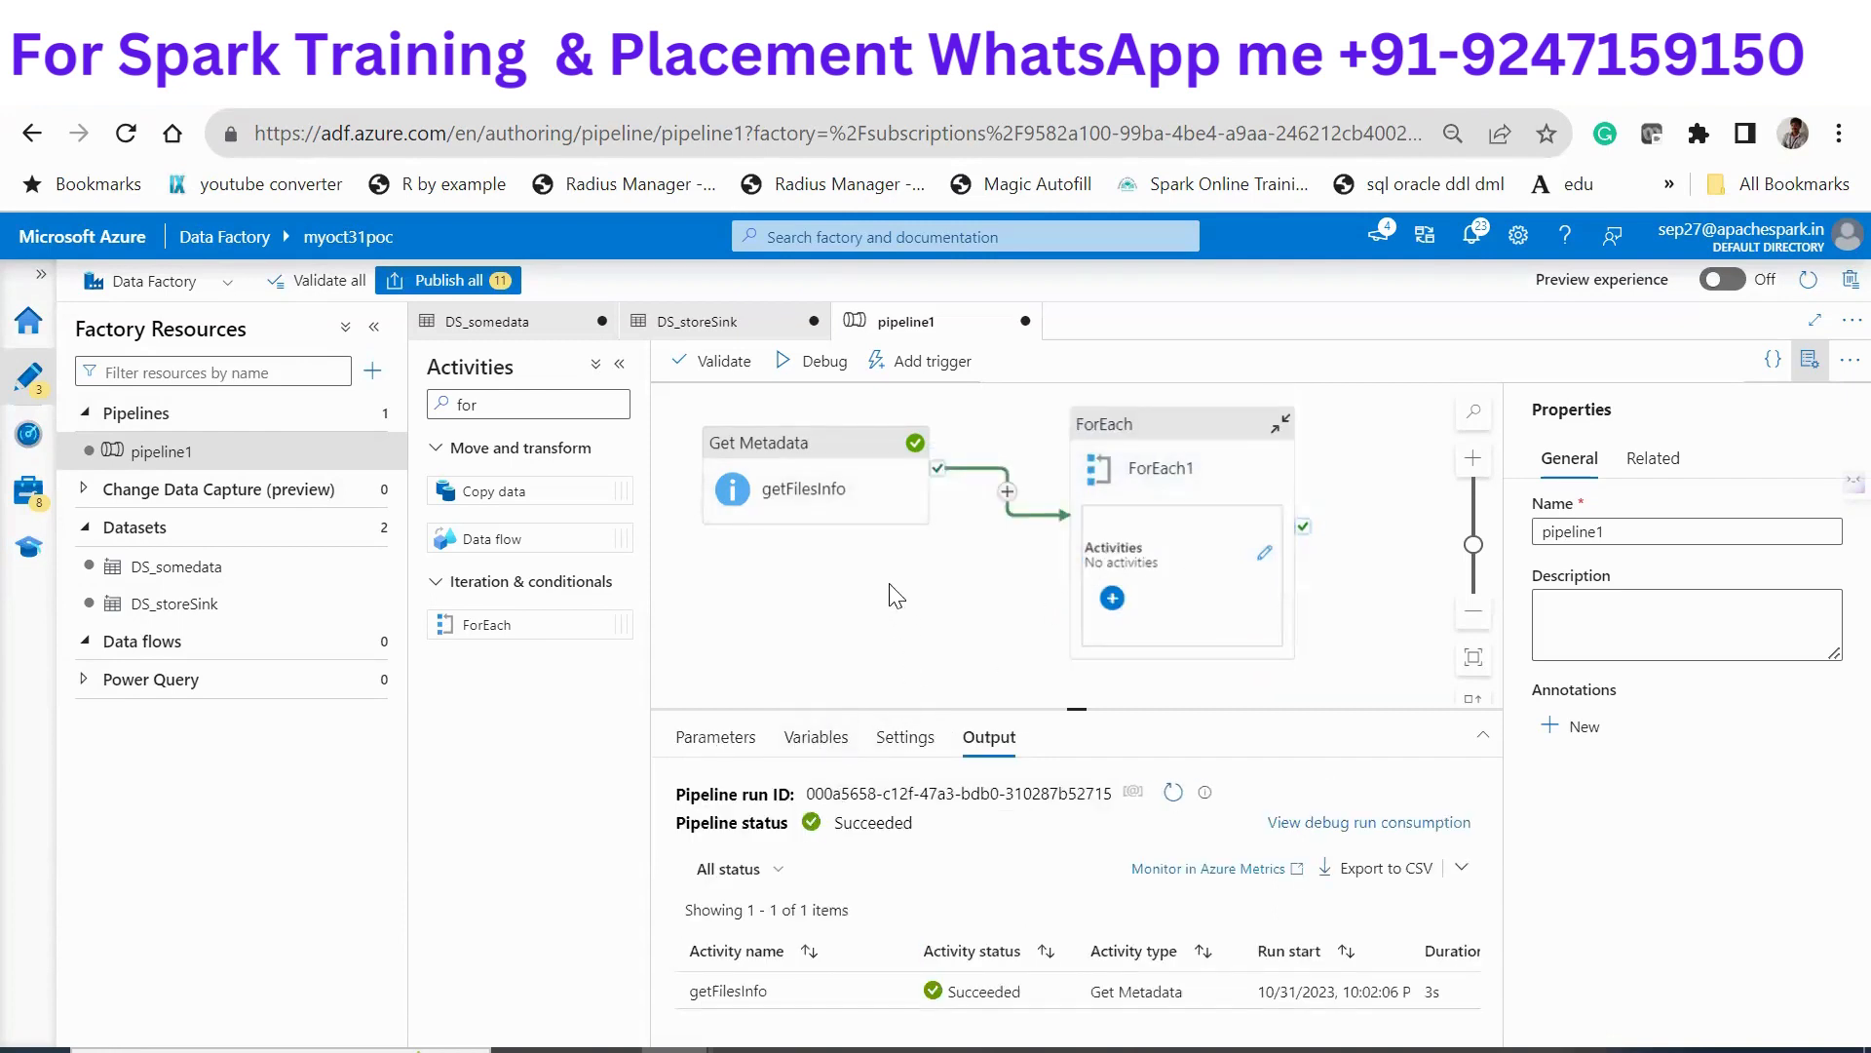
Rename the ForEach activity as connectalll
left_click(1136, 563)
double_click(1011, 798)
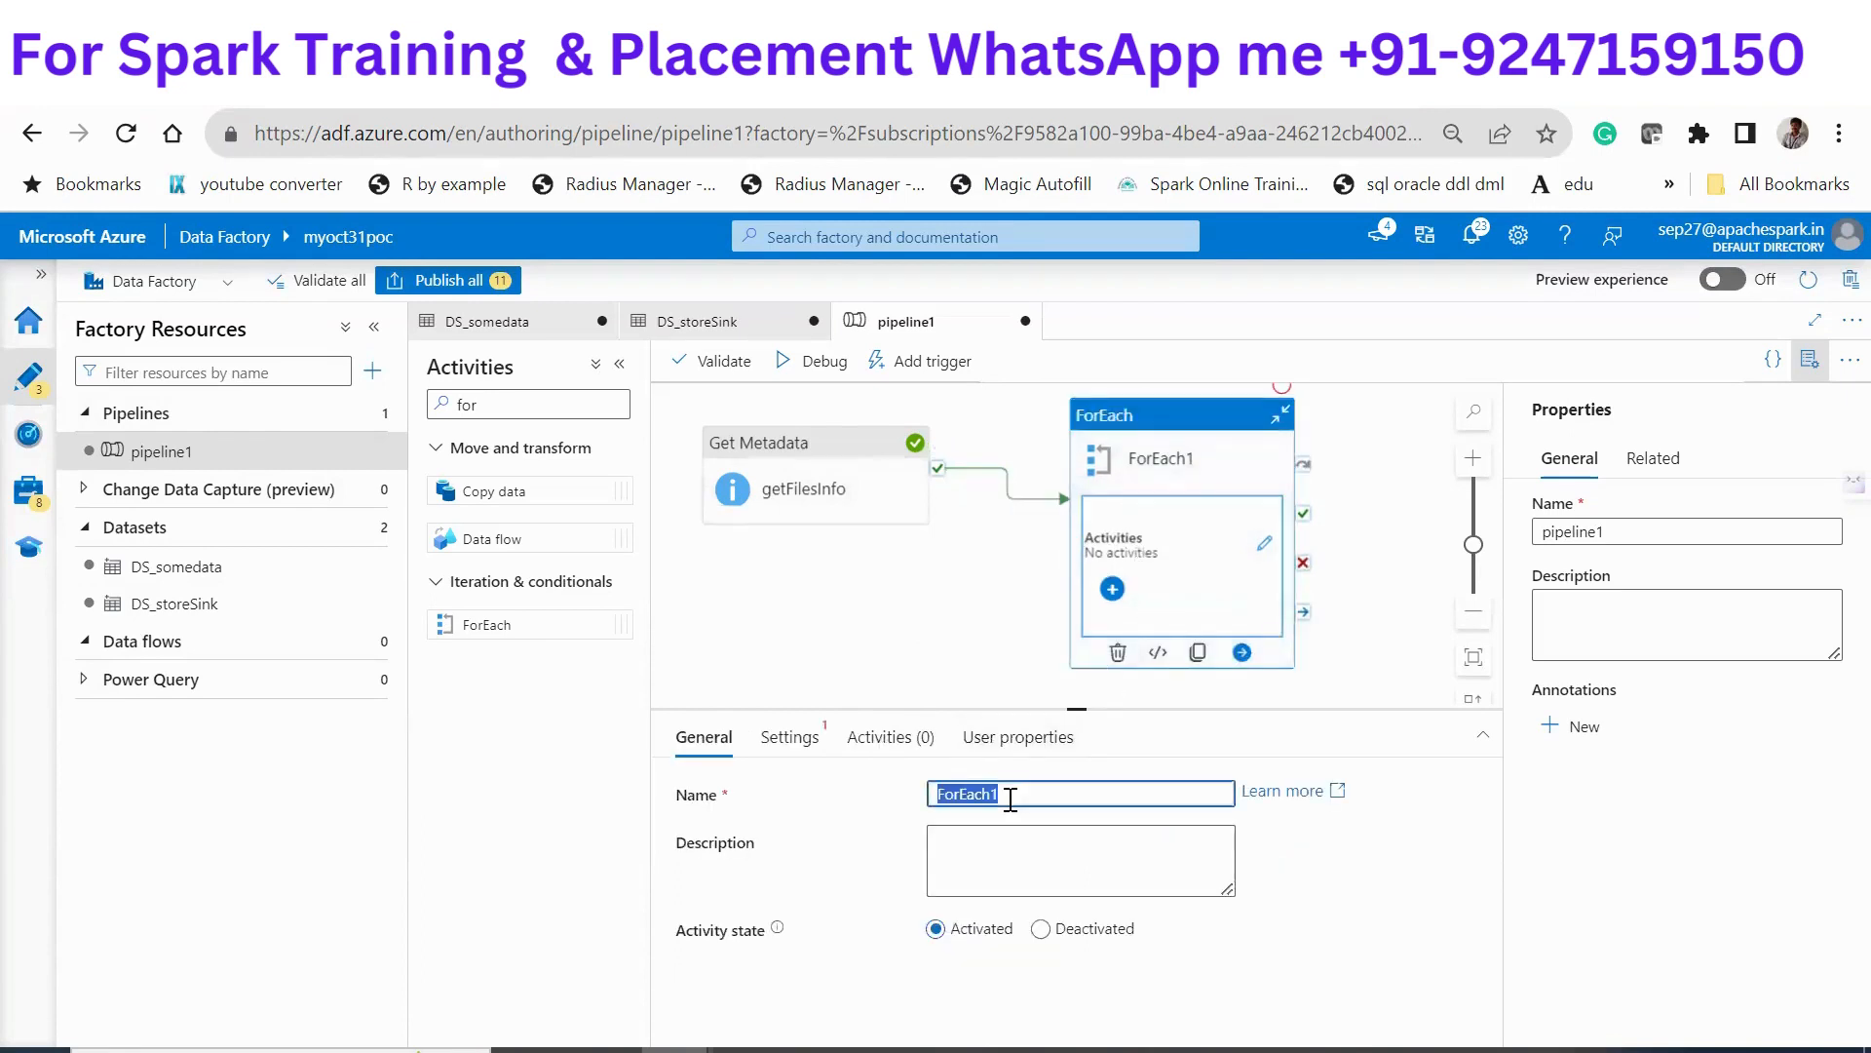
type("connectalll")
left_click(787, 743)
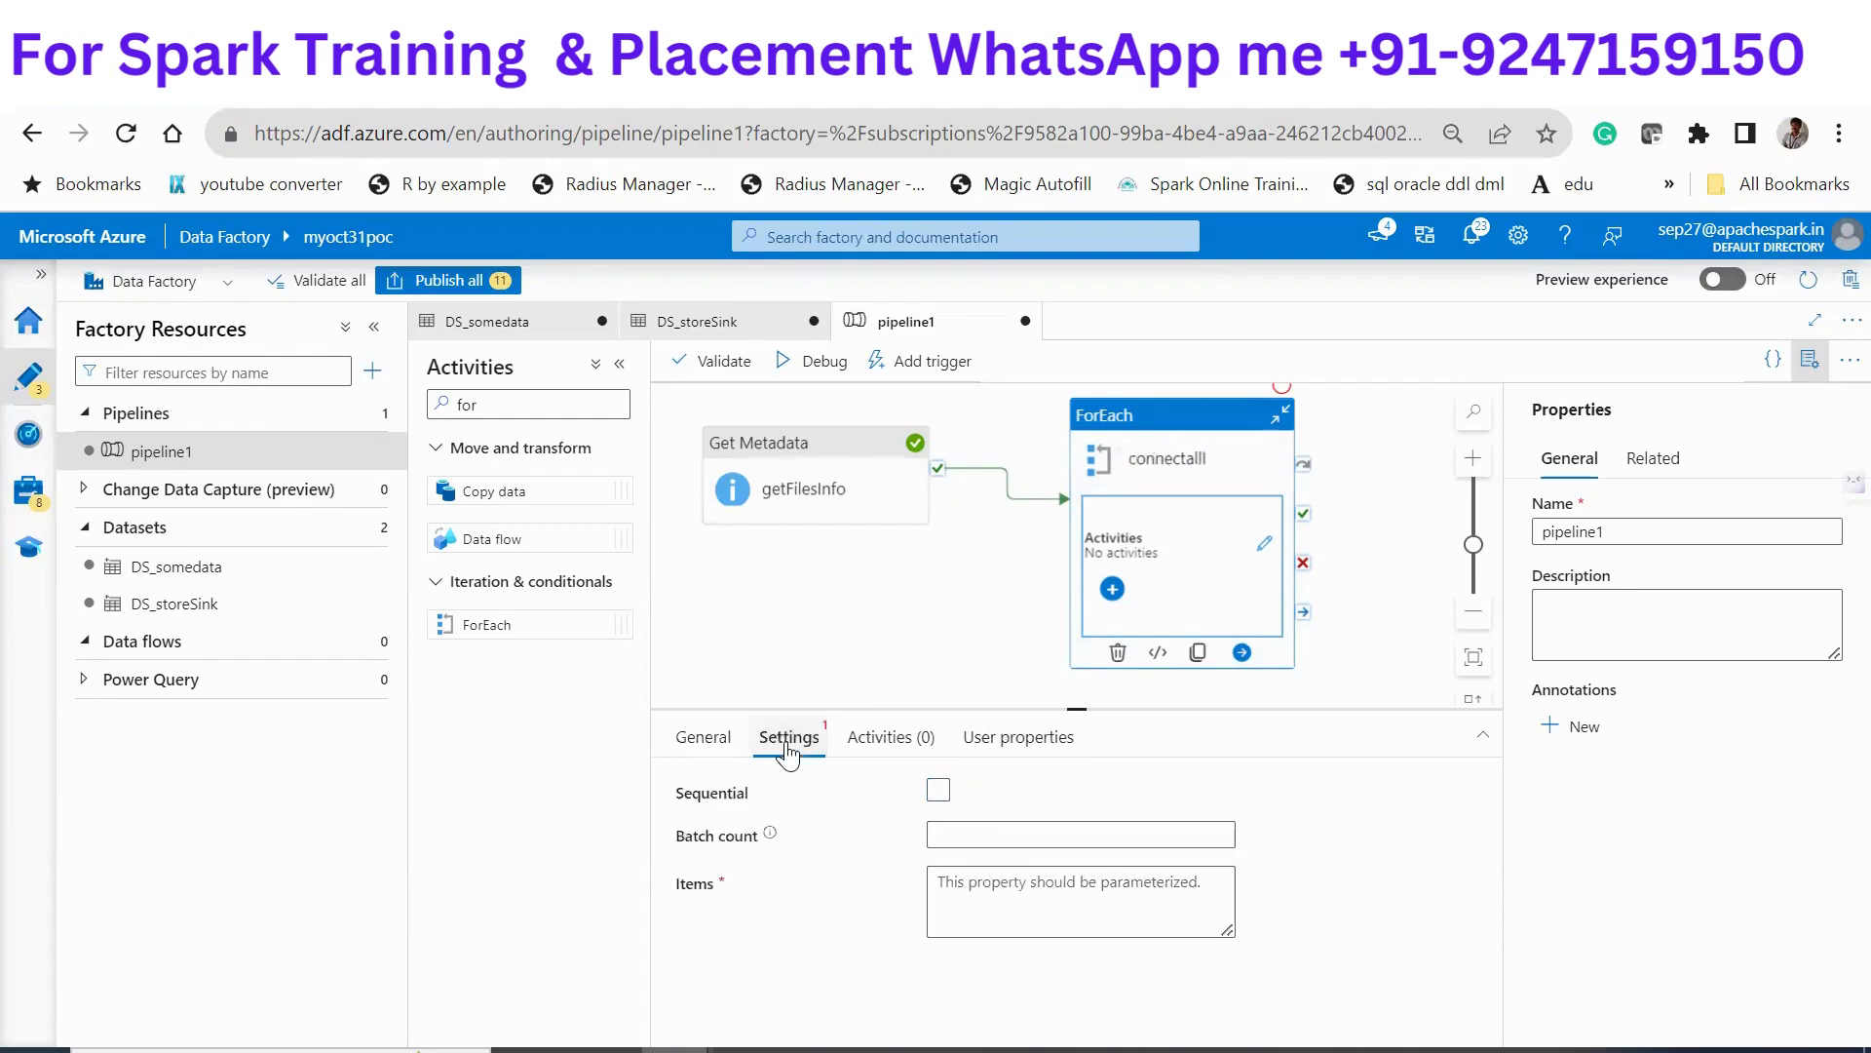
left_click(938, 792)
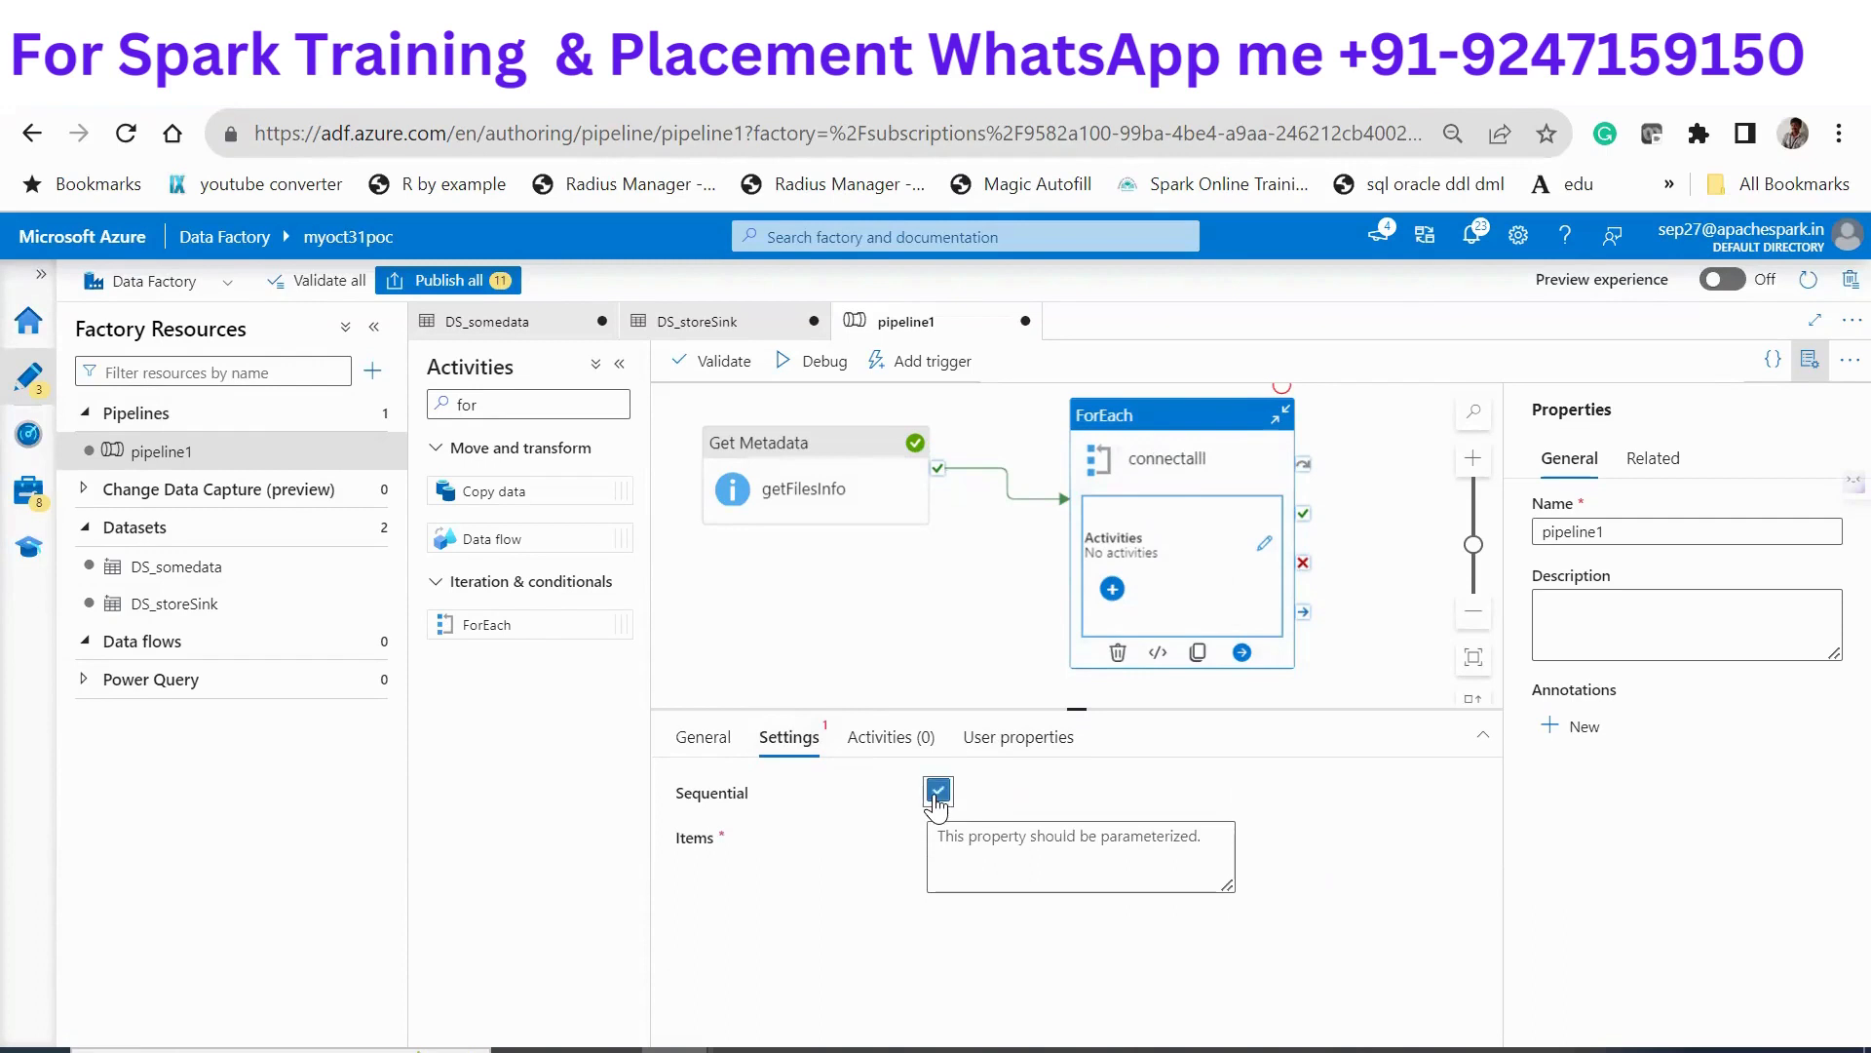
left_click(963, 864)
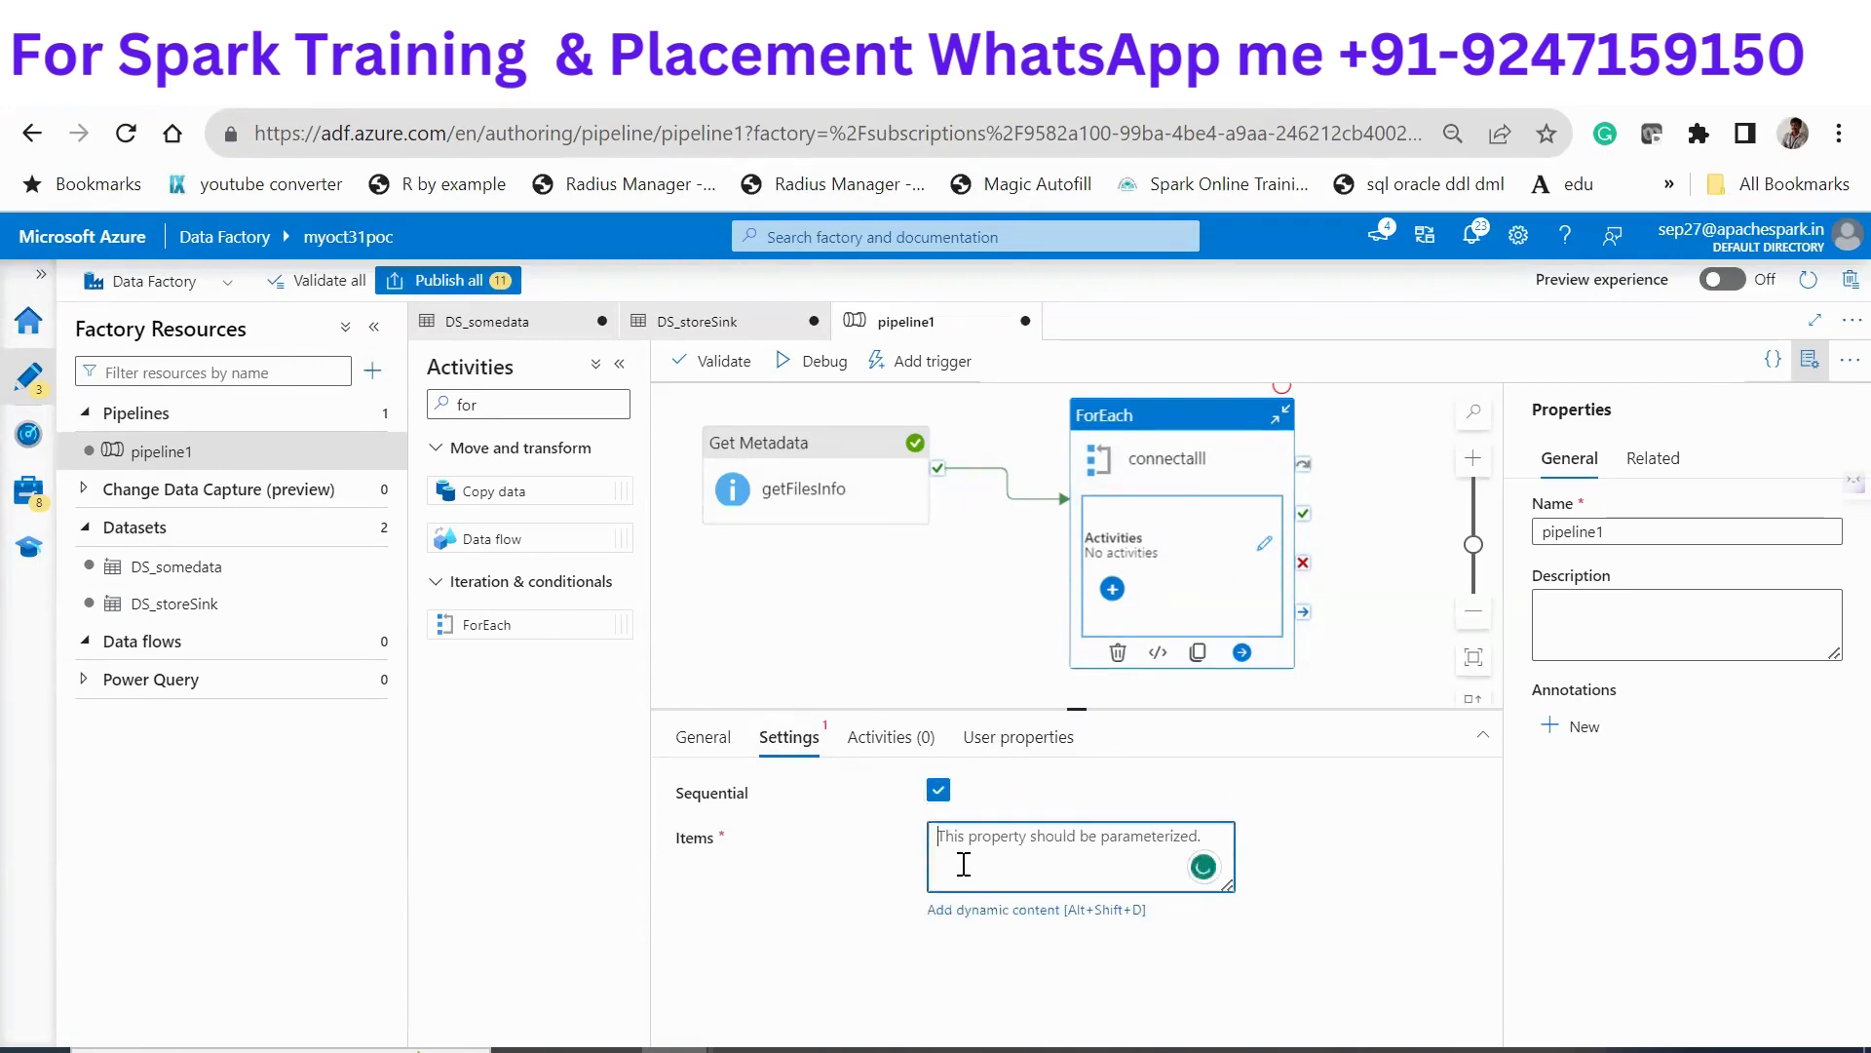
left_click(992, 910)
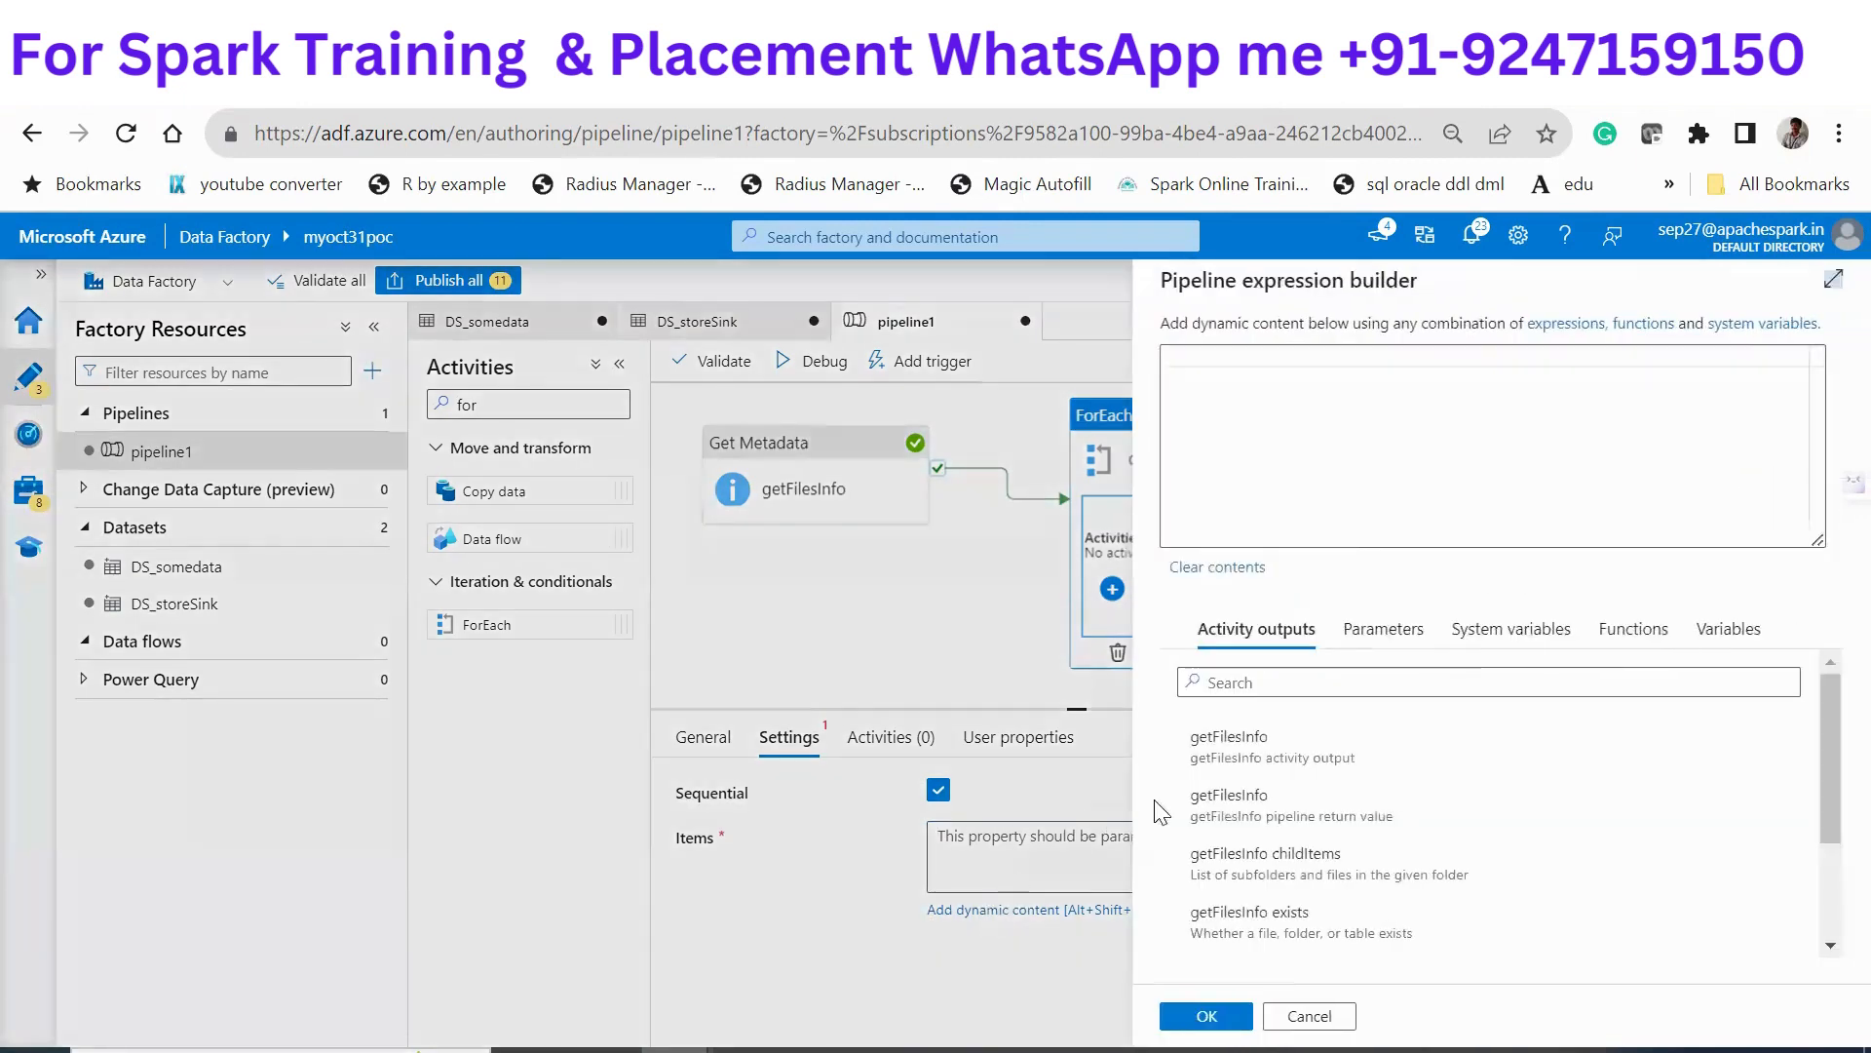
left_click(1269, 864)
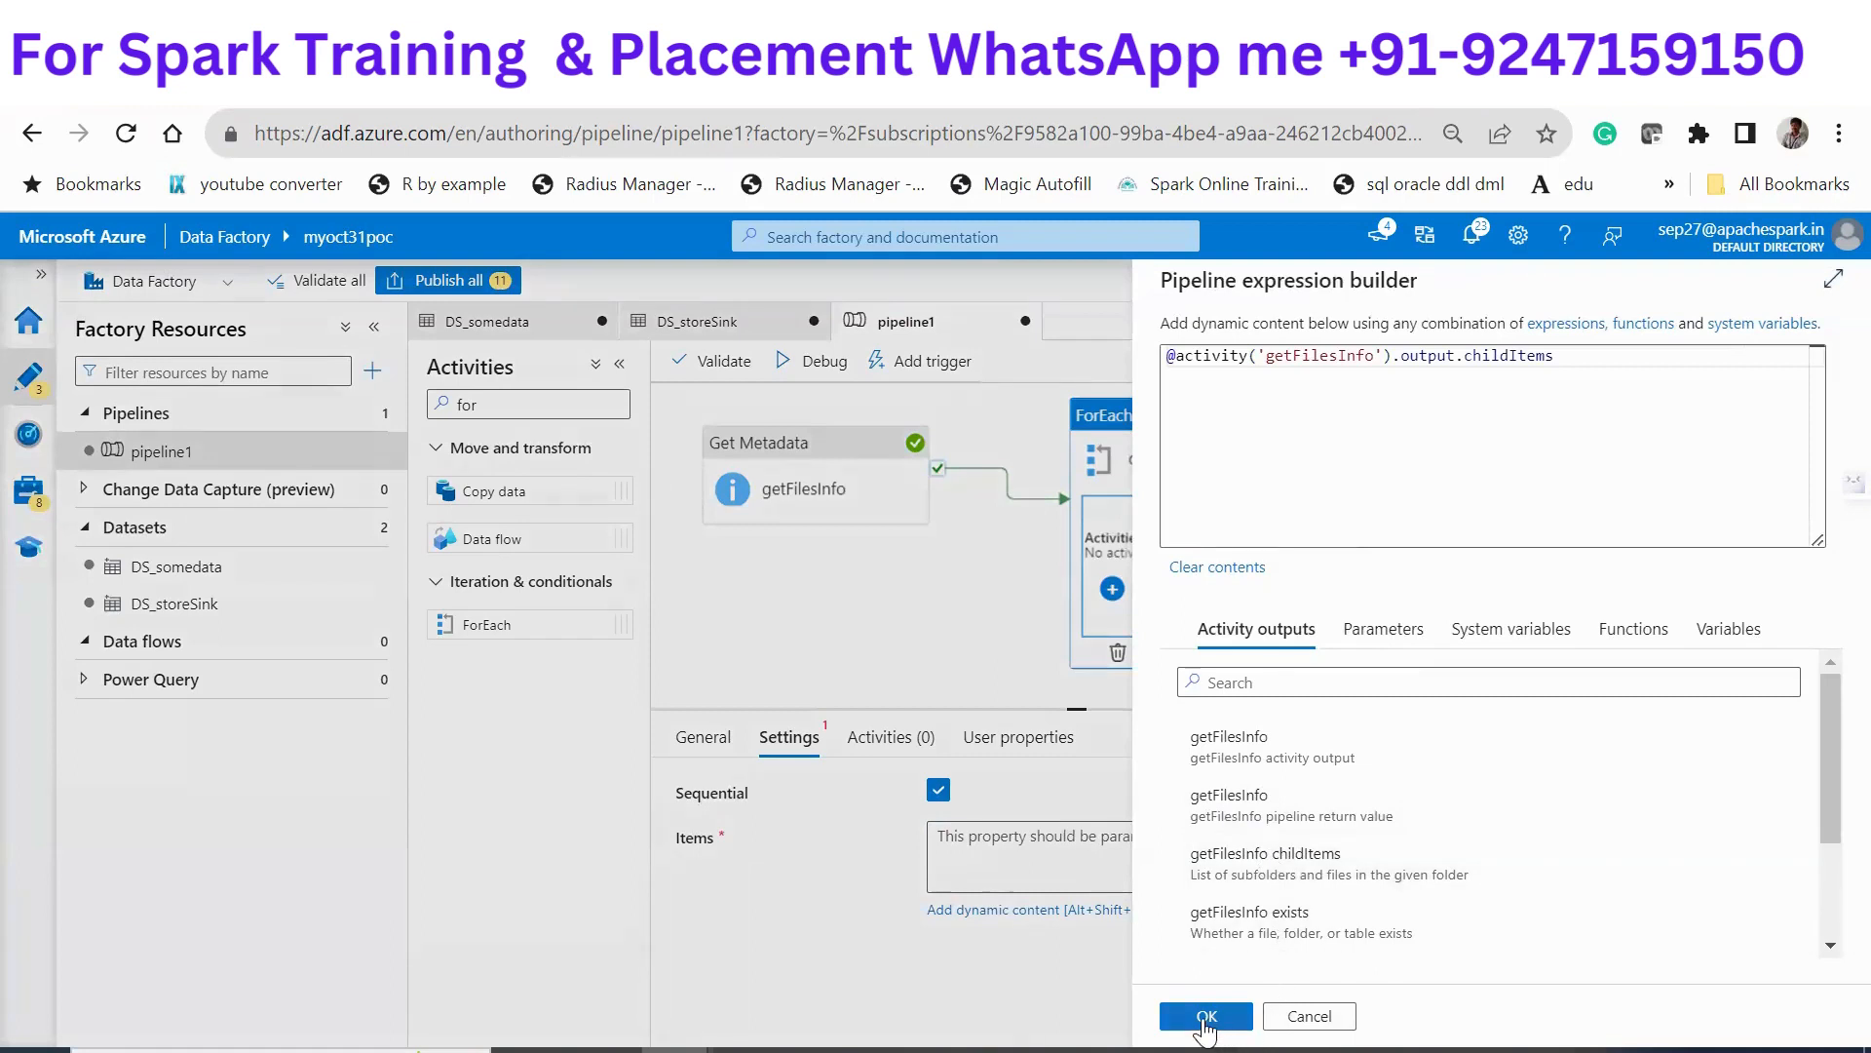
left_click(1206, 1016)
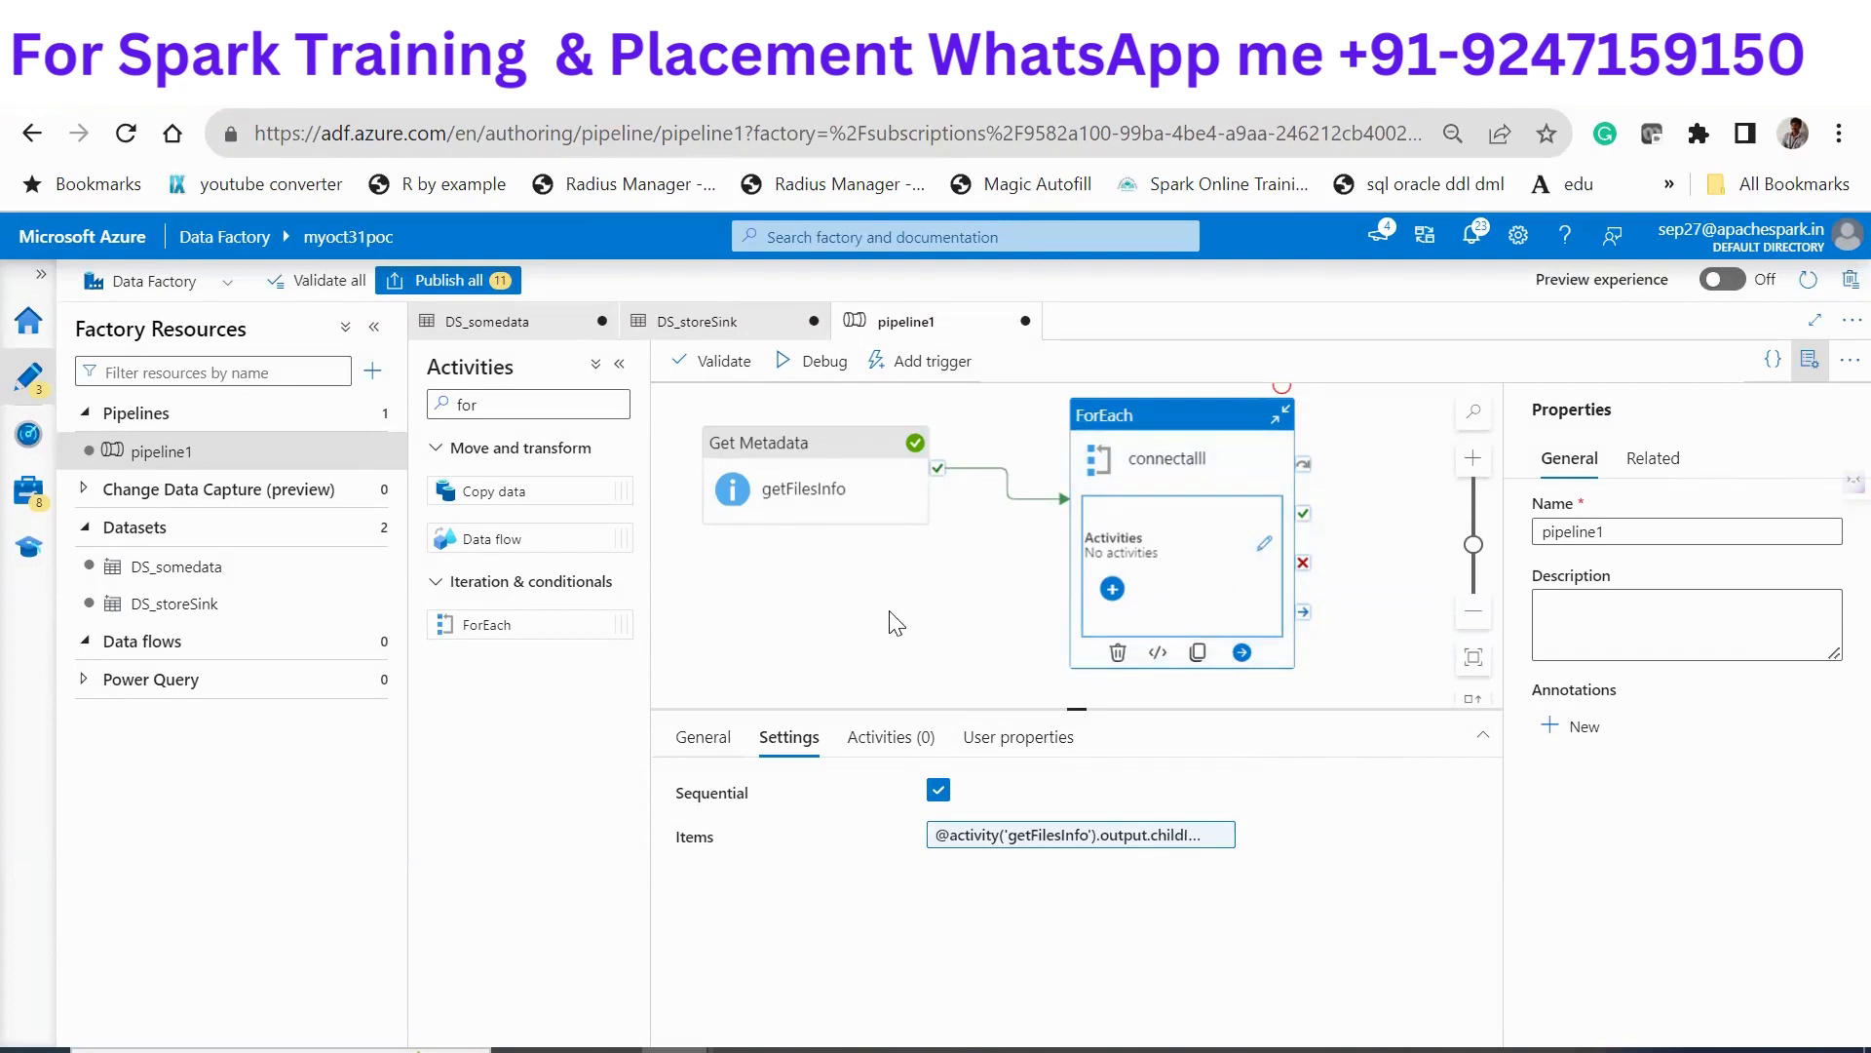
left_click(975, 612)
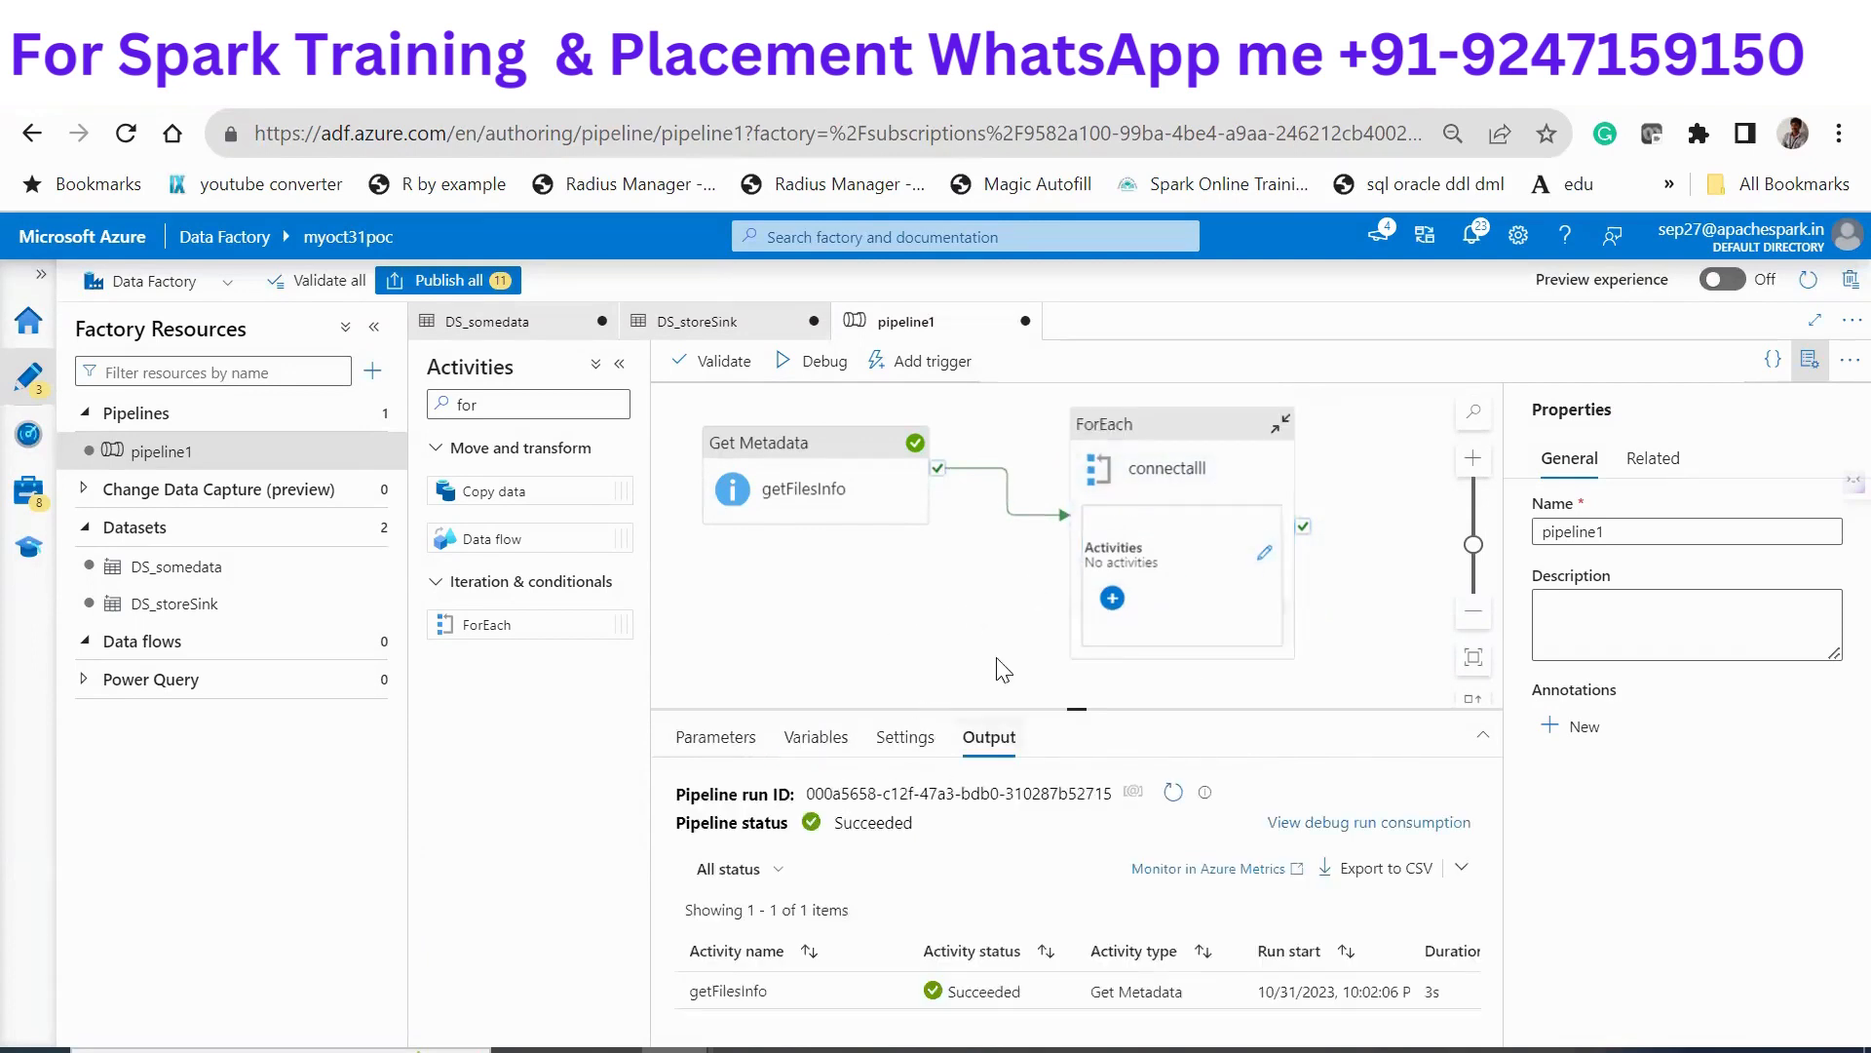
Add a Copy data activity inside the connectalll ForEach and rename it as Copyall
double_click(1165, 528)
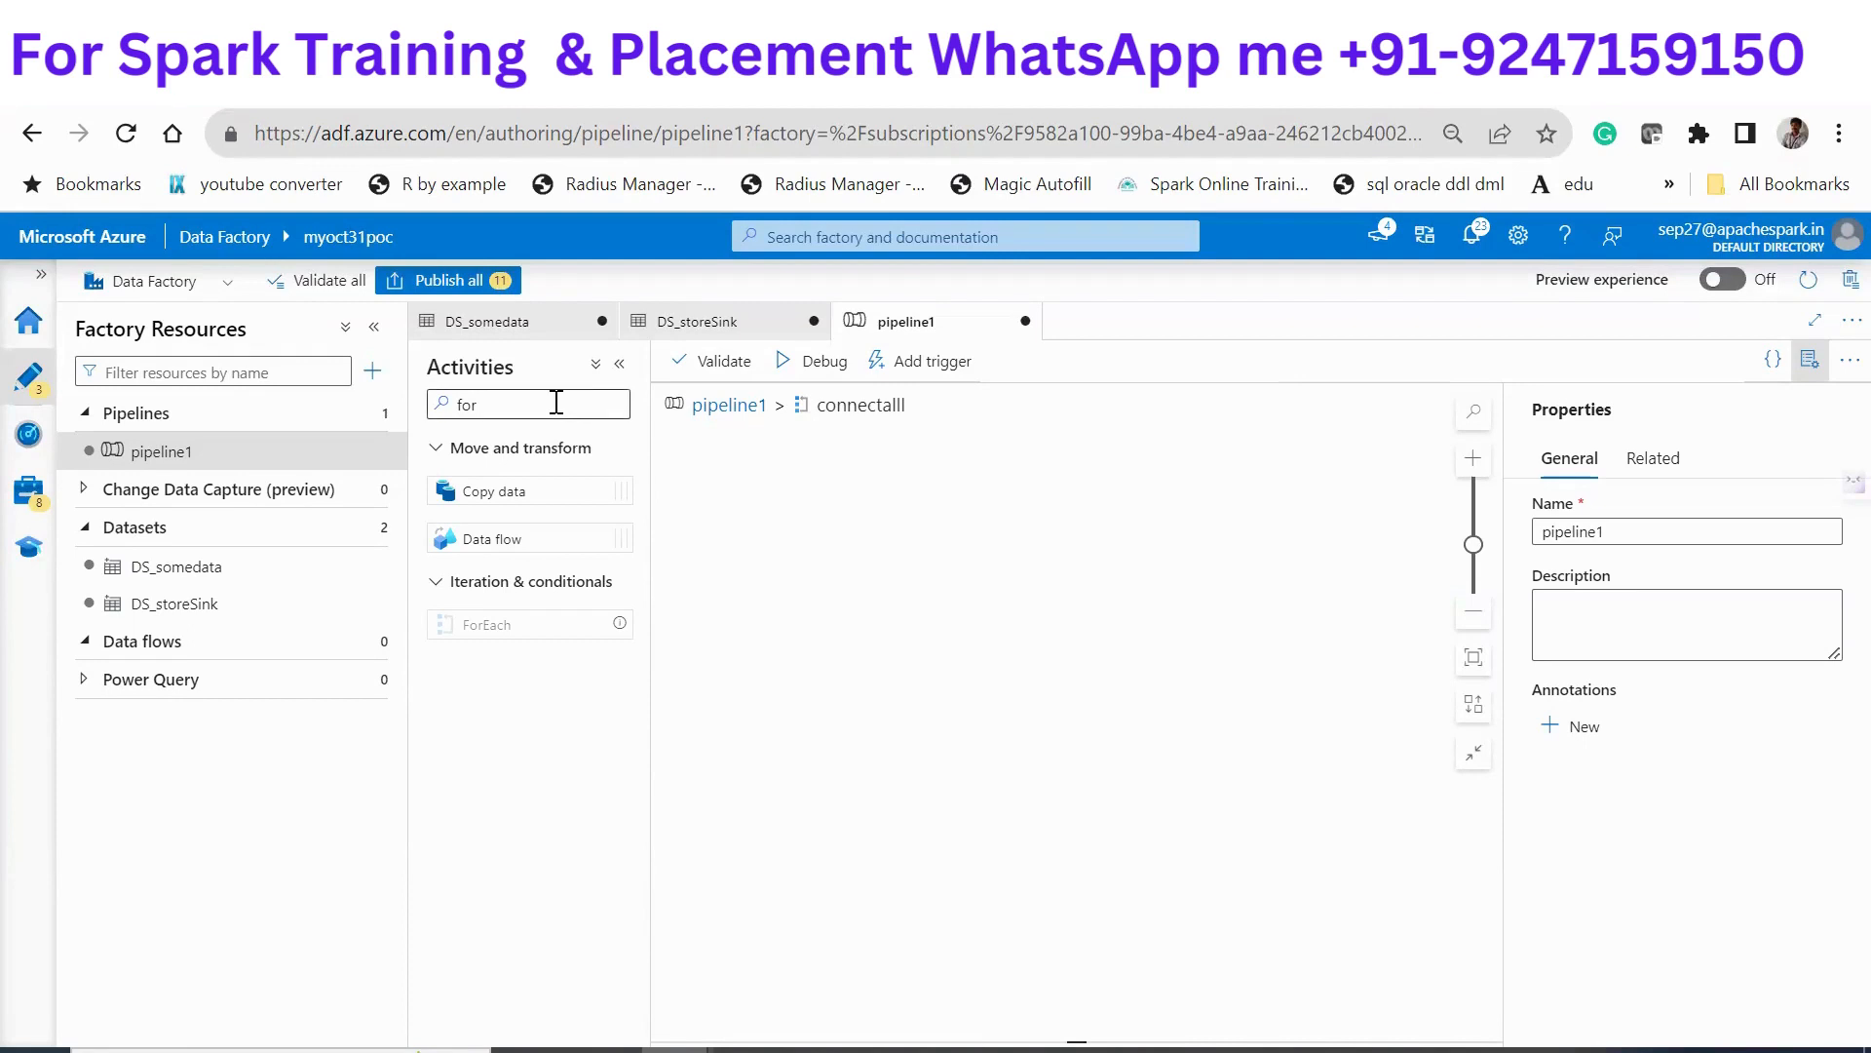
left_click_drag(557, 403, 398, 414)
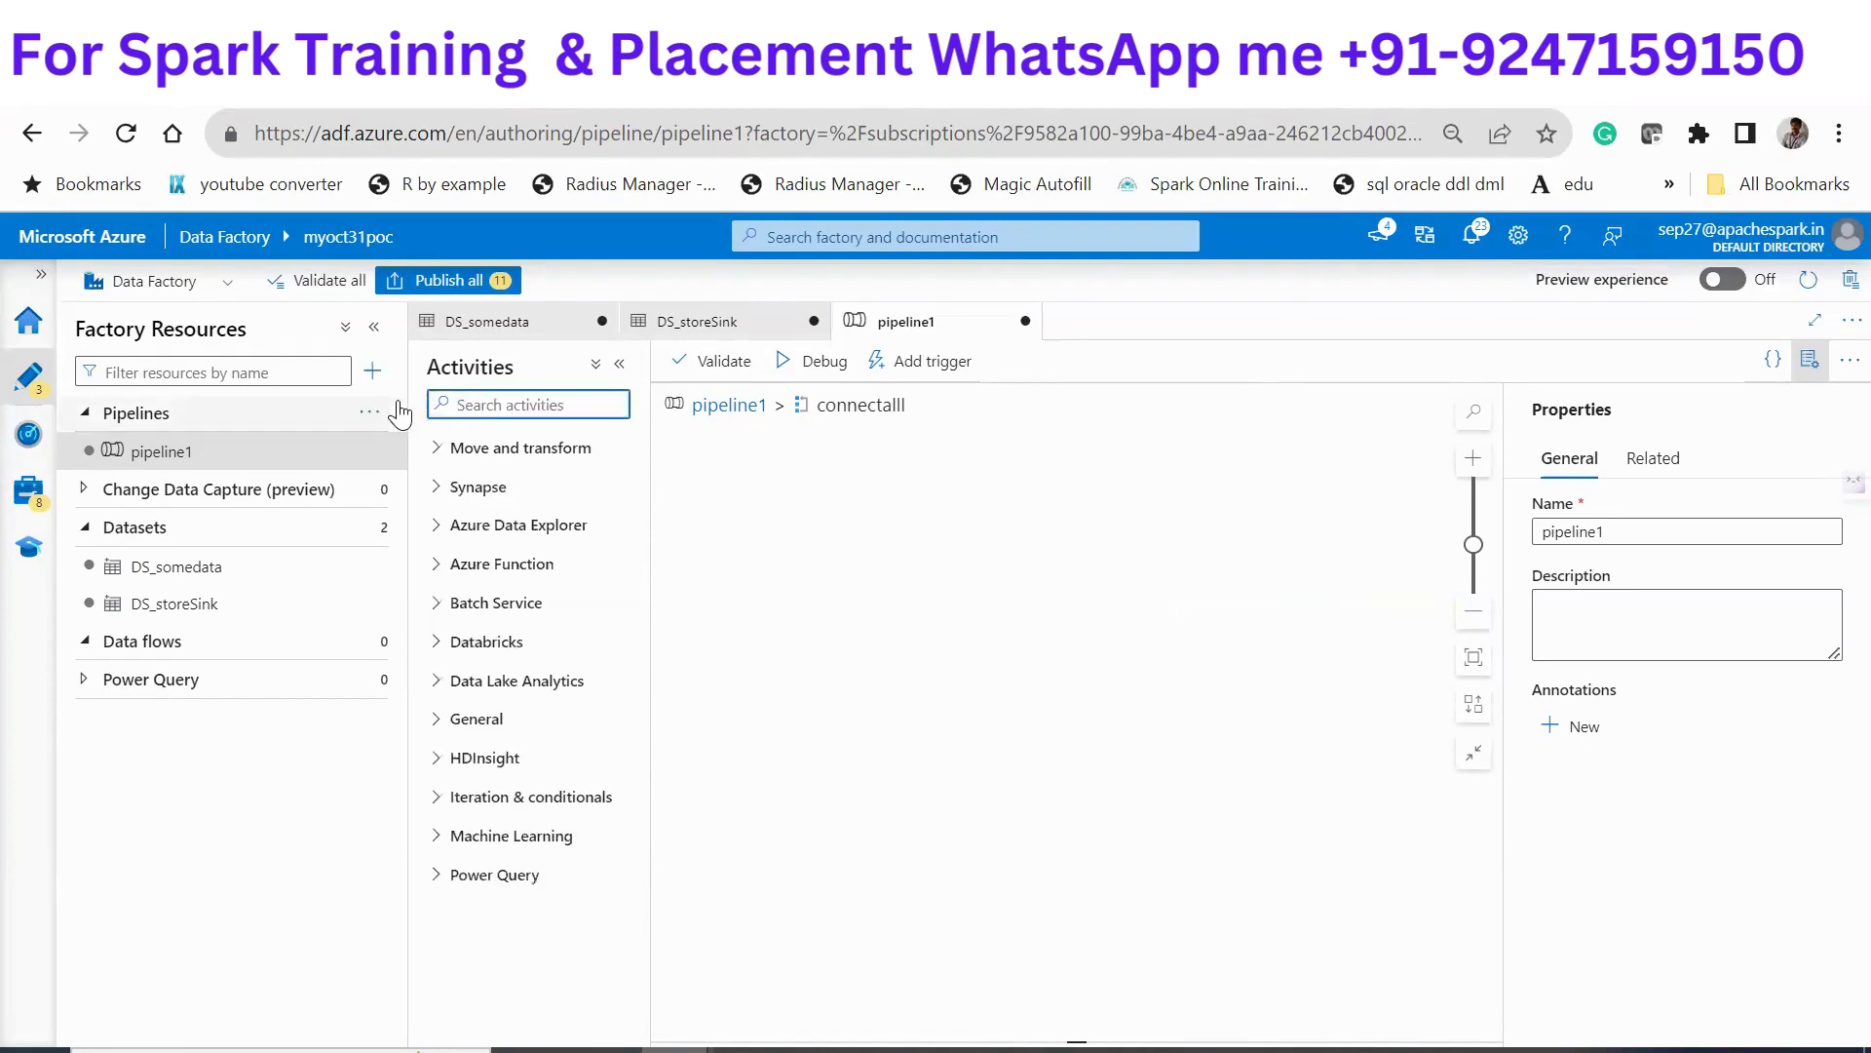
left_click(448, 458)
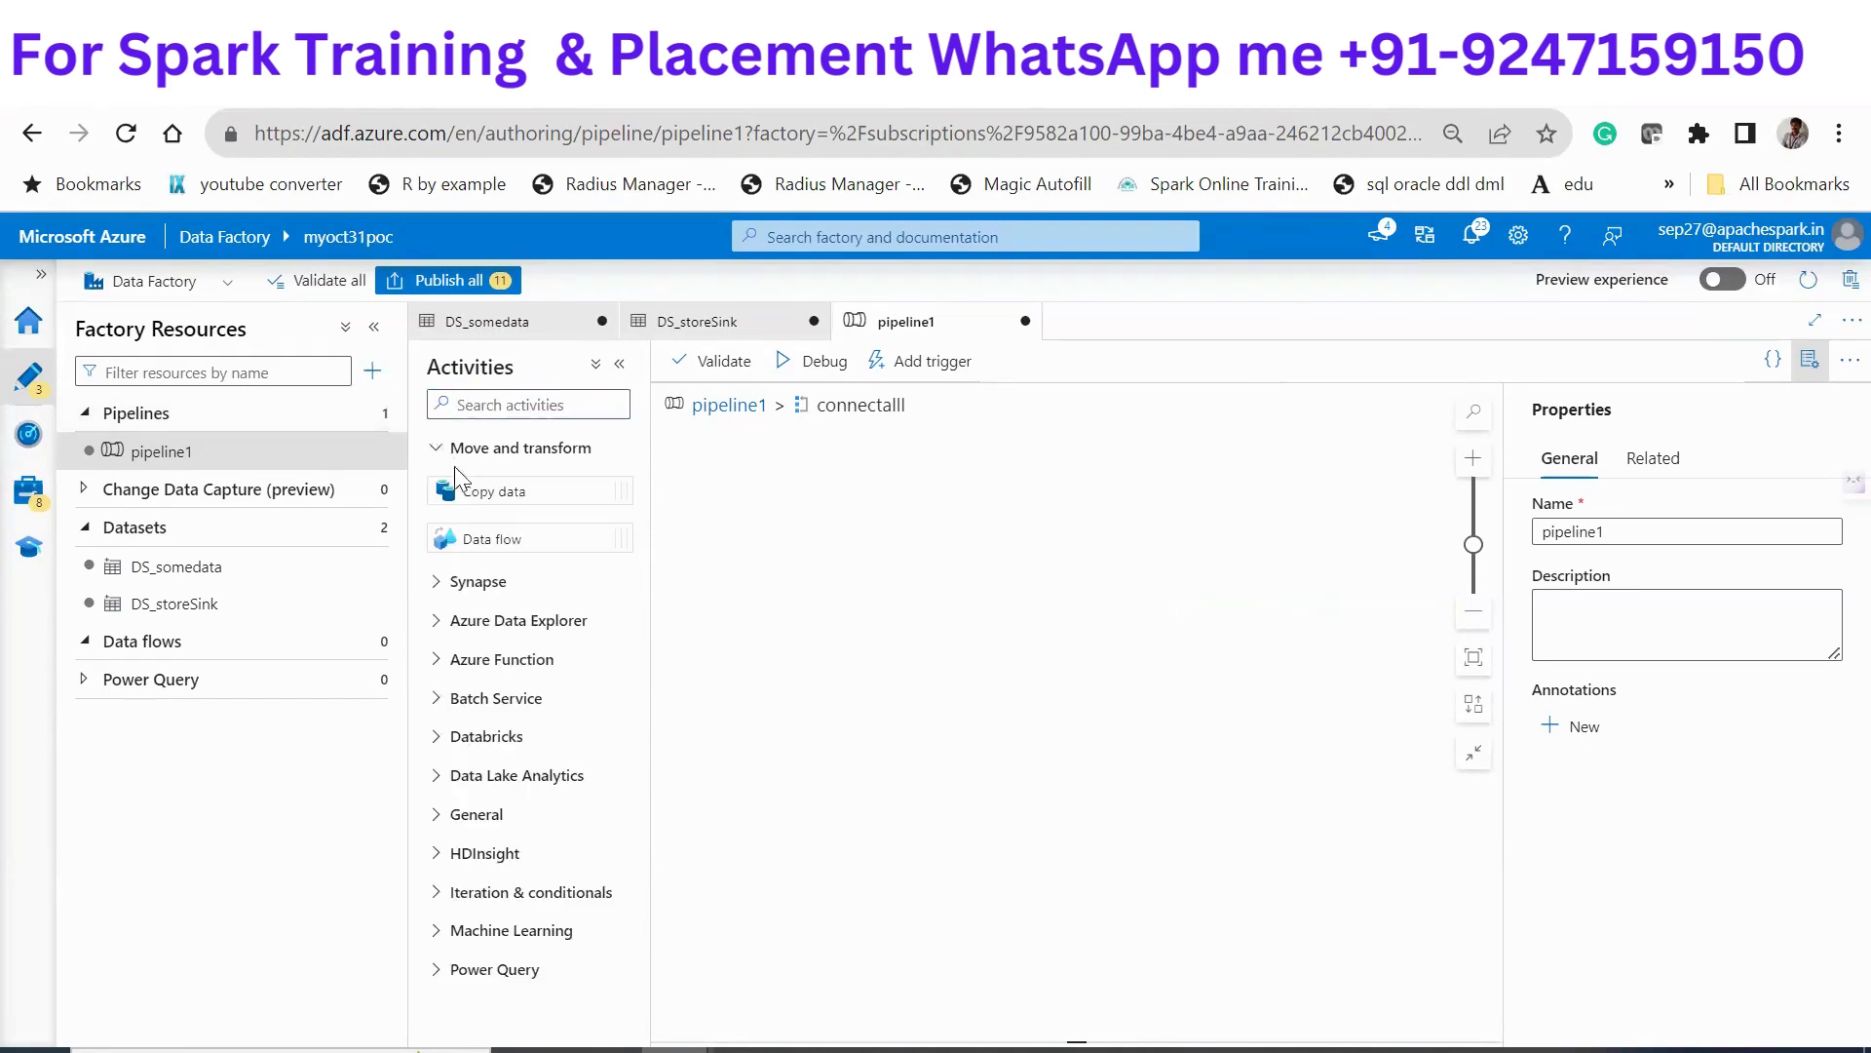
left_click_drag(458, 487, 890, 475)
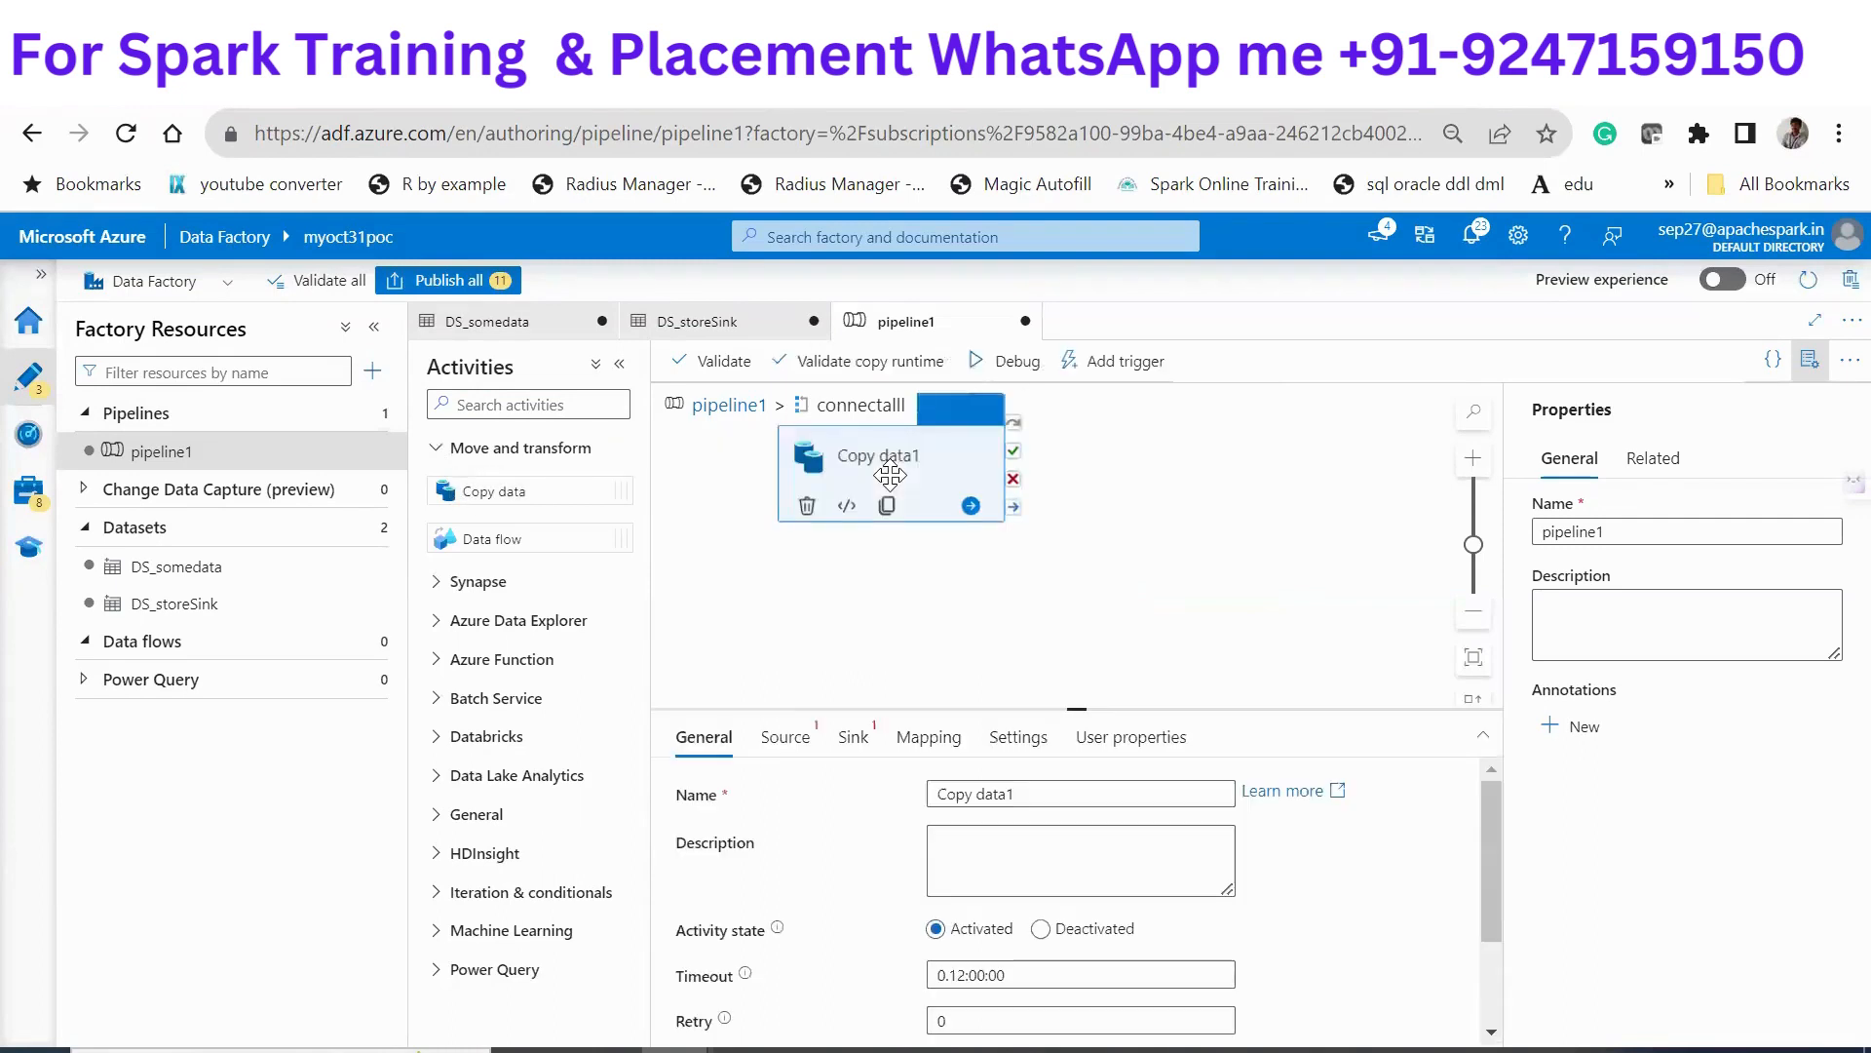
triple_click(1005, 793)
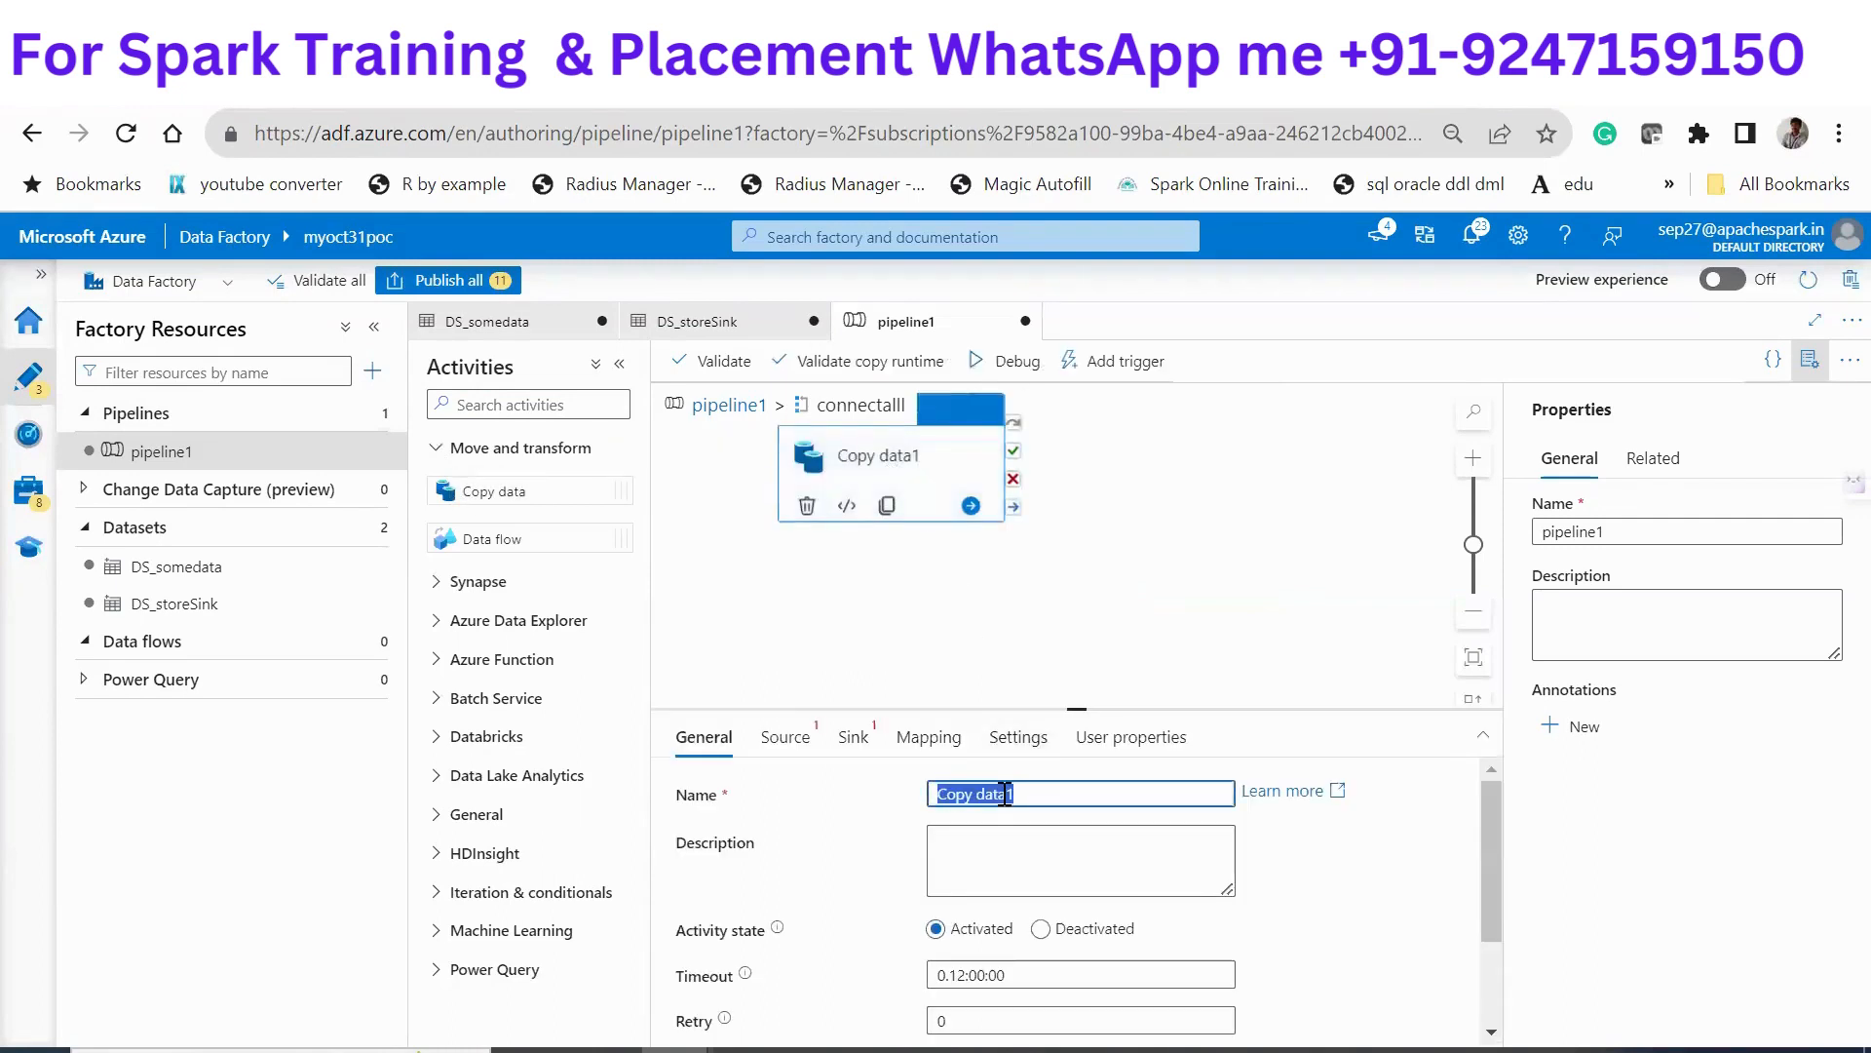
type("Copy")
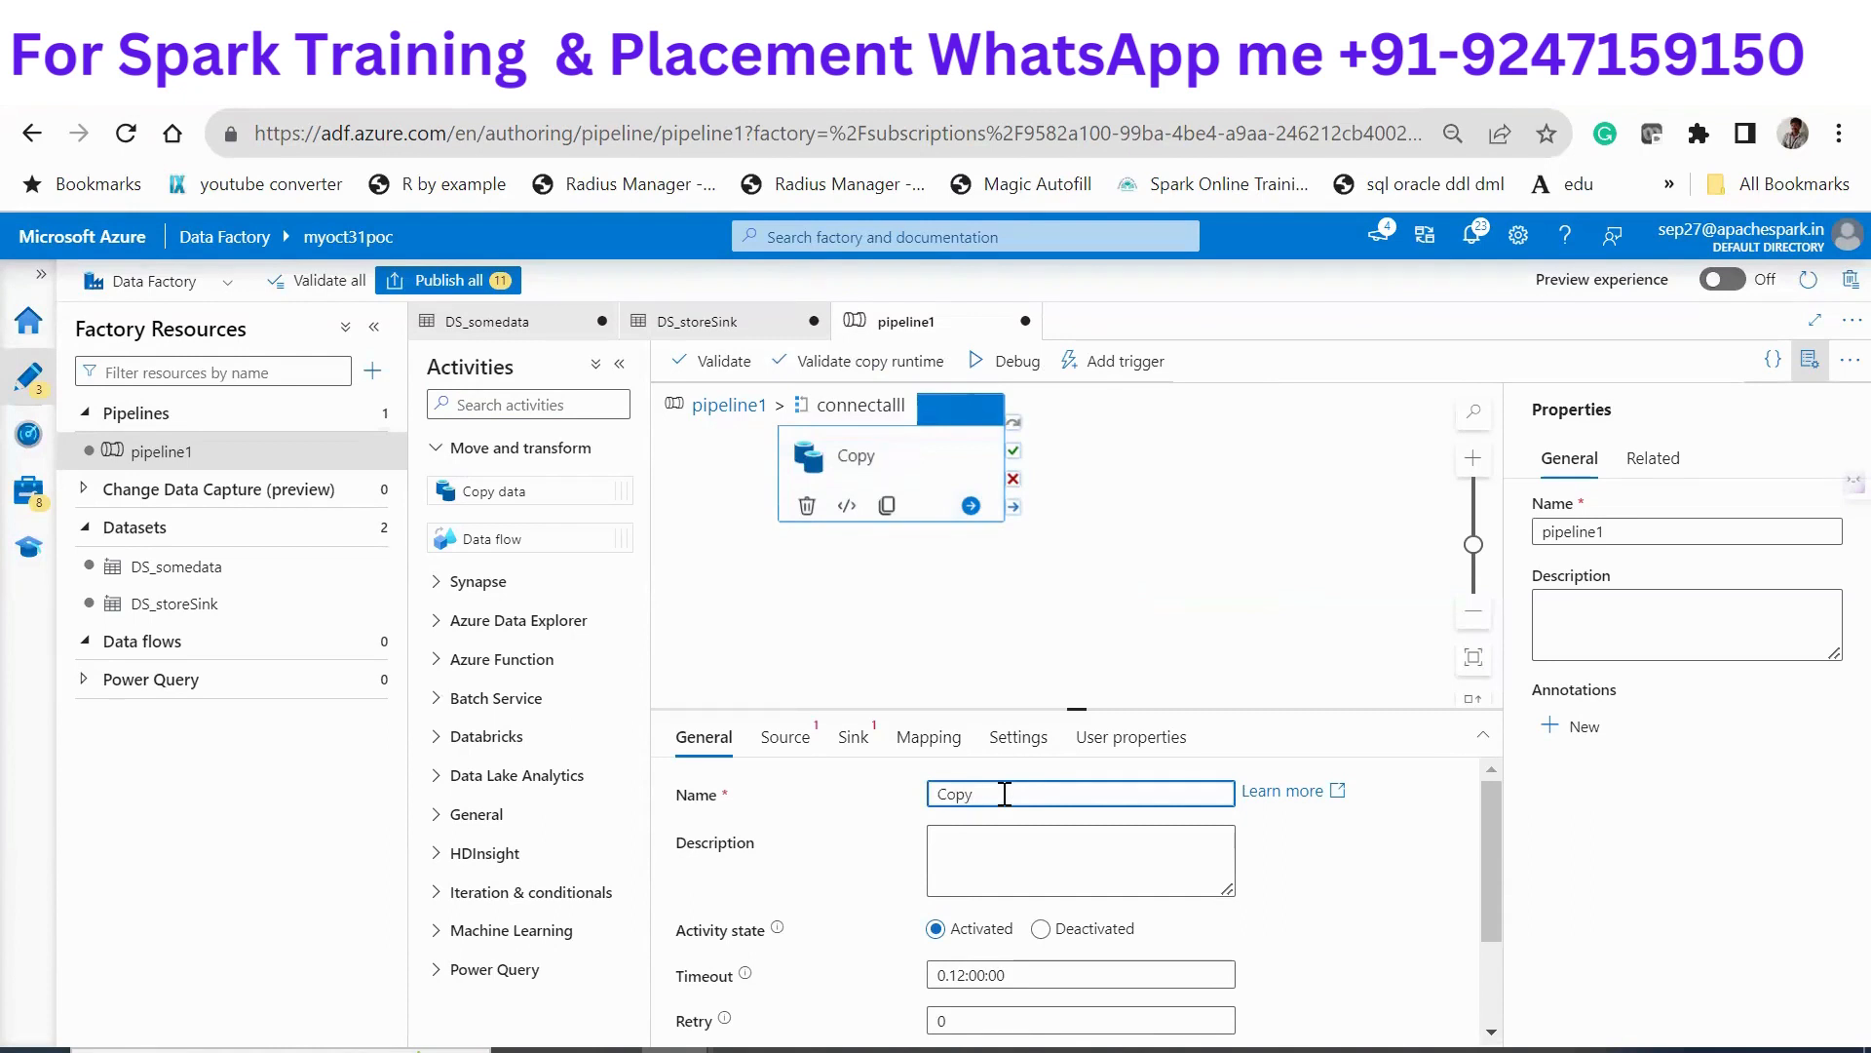
type("all")
Set the source dataset of the Copyall activity to DS_somedata
left_click(784, 738)
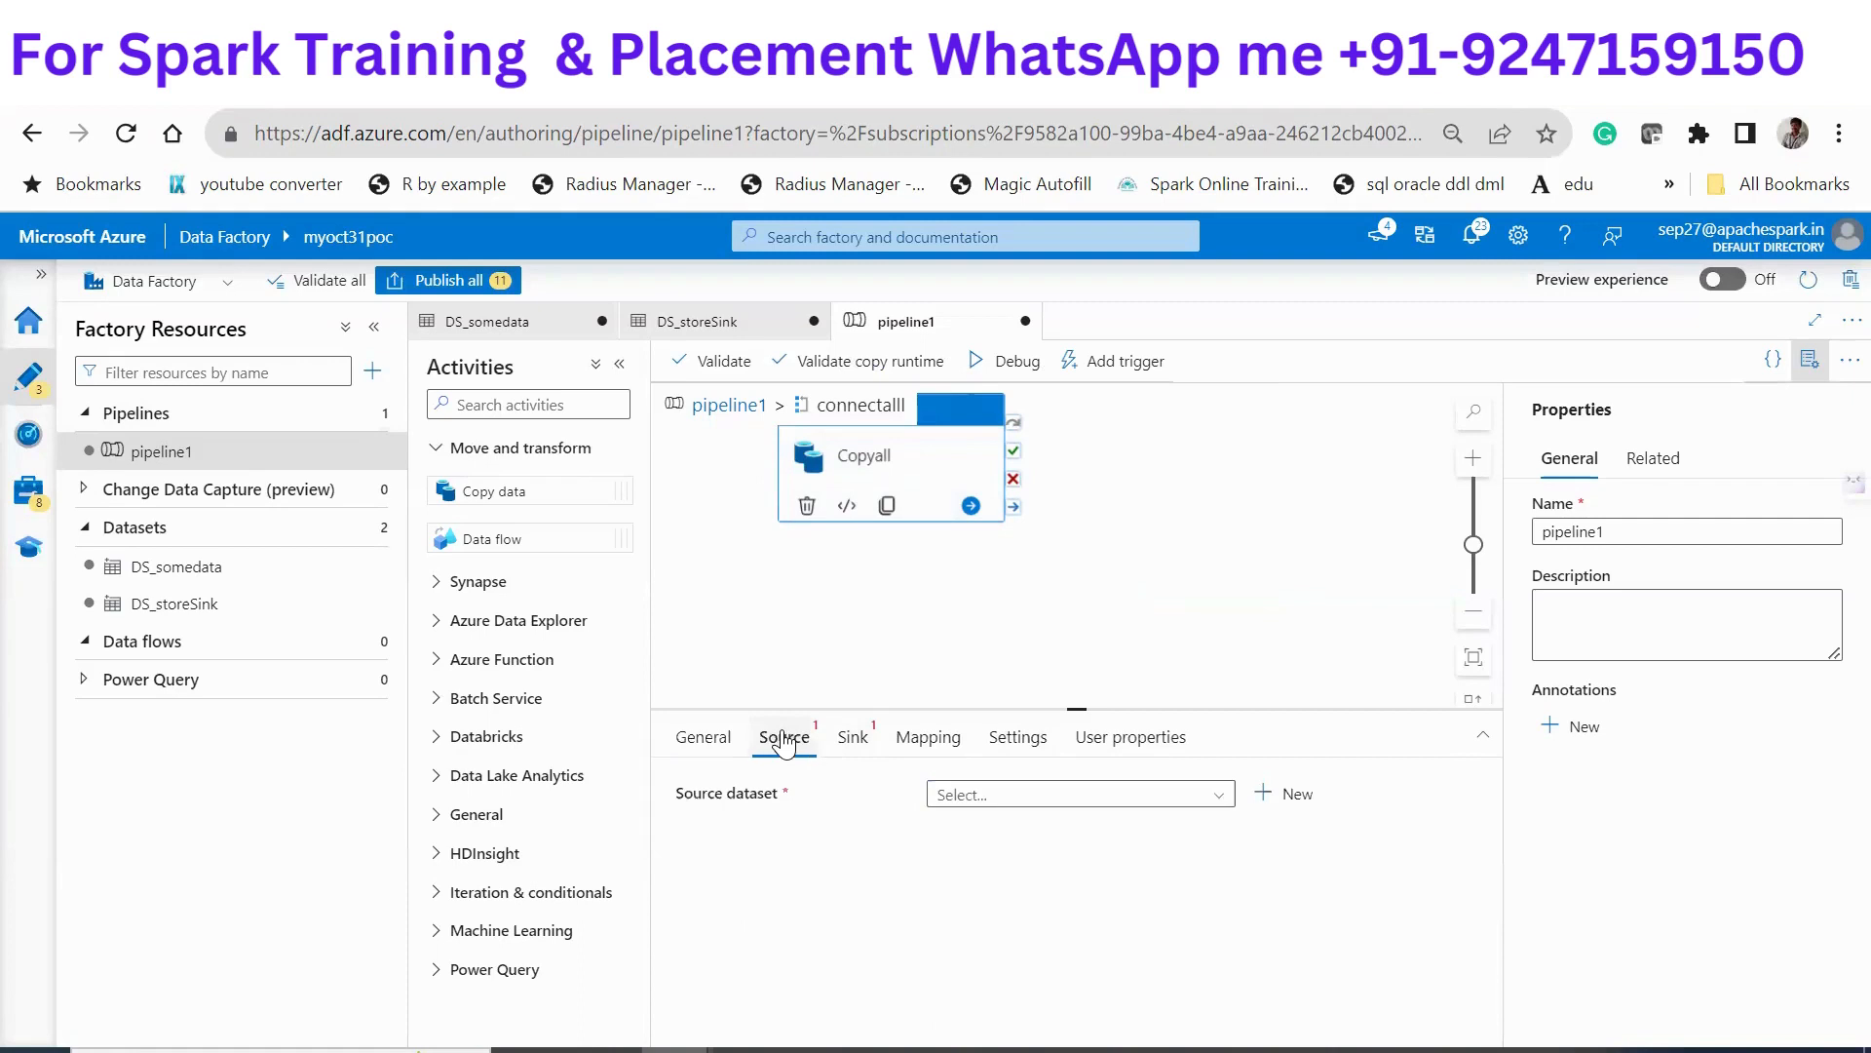
left_click(958, 794)
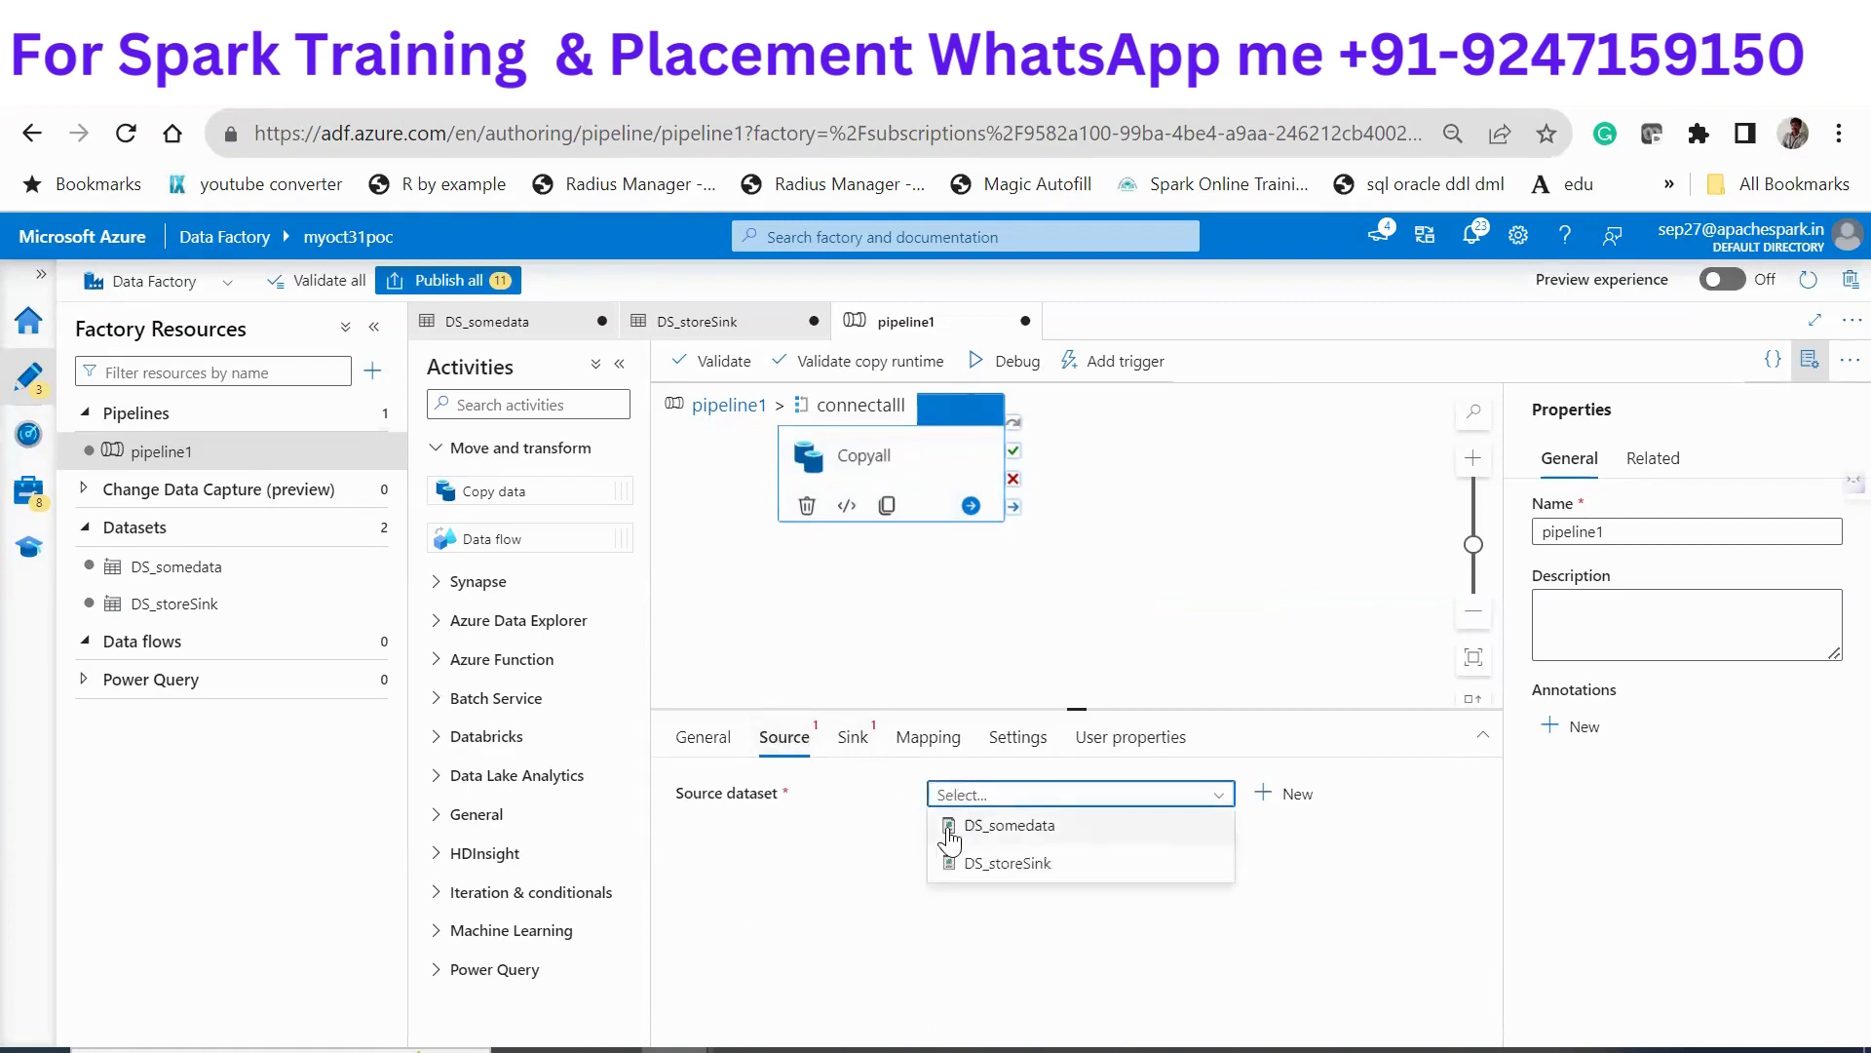
left_click(1007, 828)
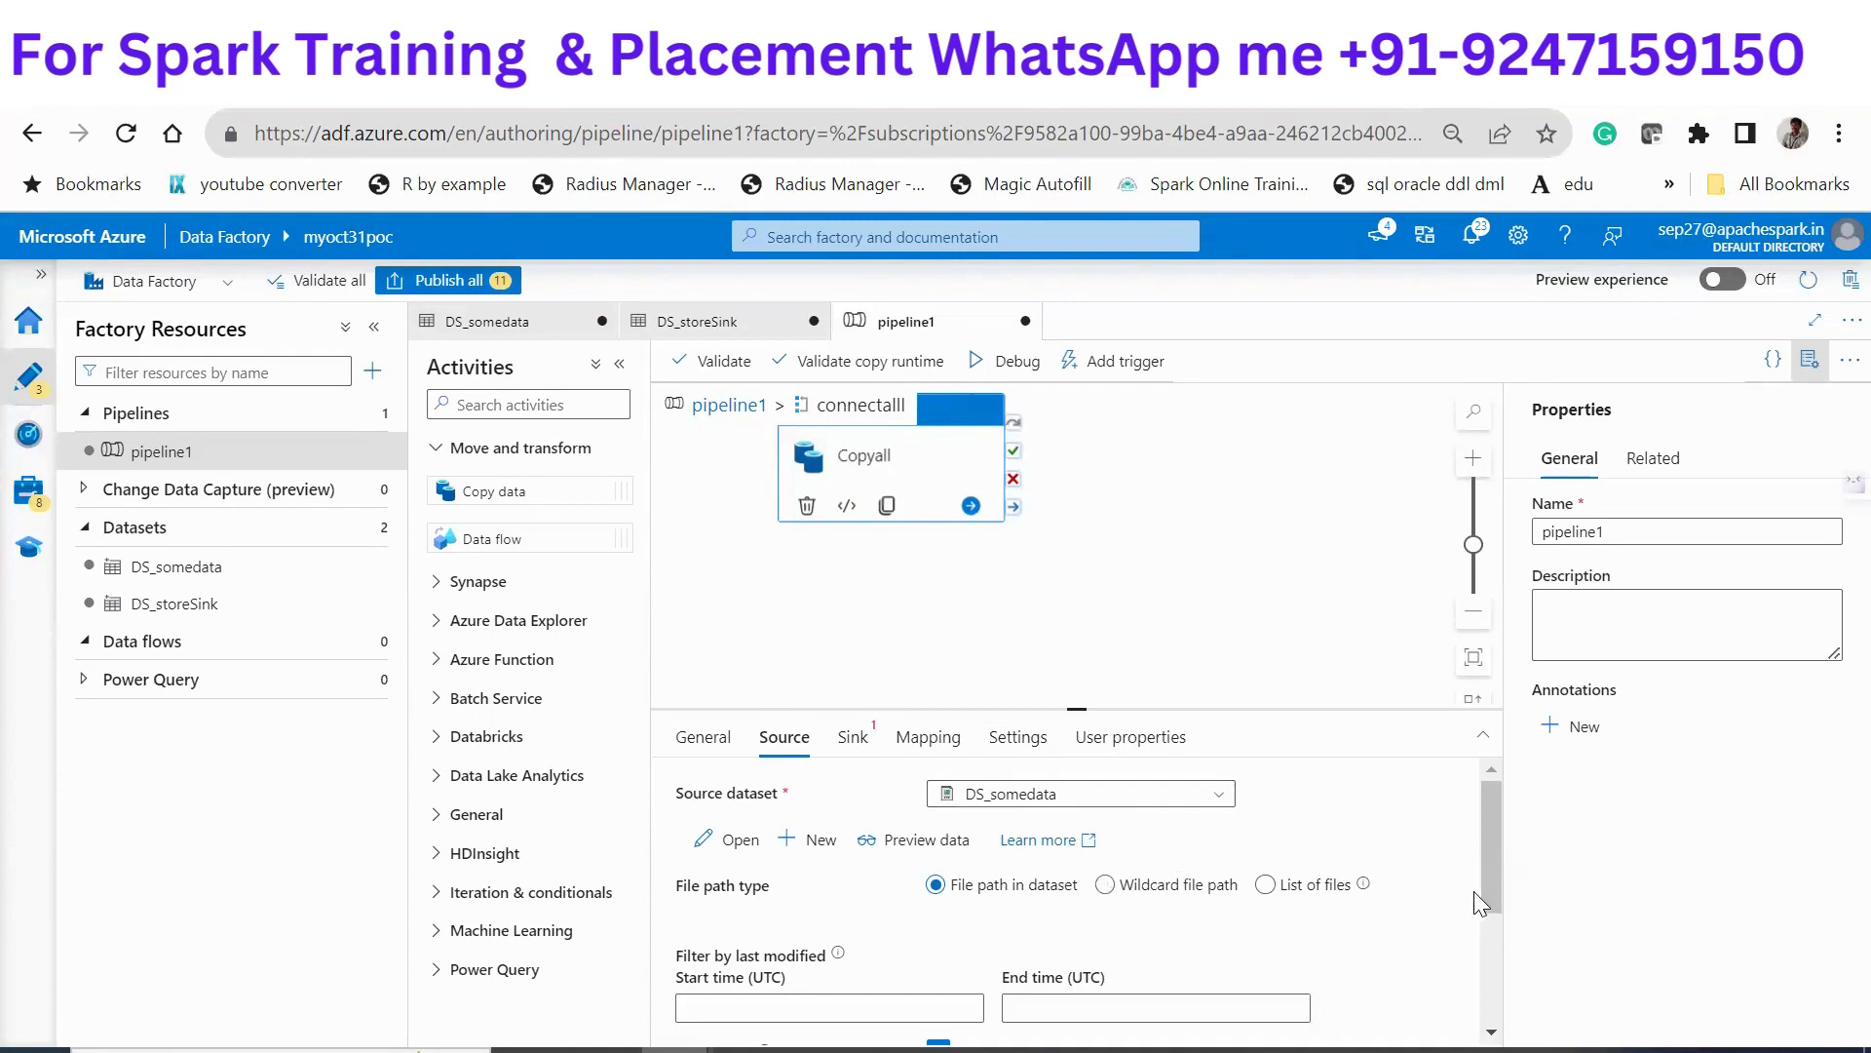
mouse_move(1483, 864)
left_mouse_down()
mouse_move(1486, 931)
mouse_move(1485, 869)
left_mouse_up()
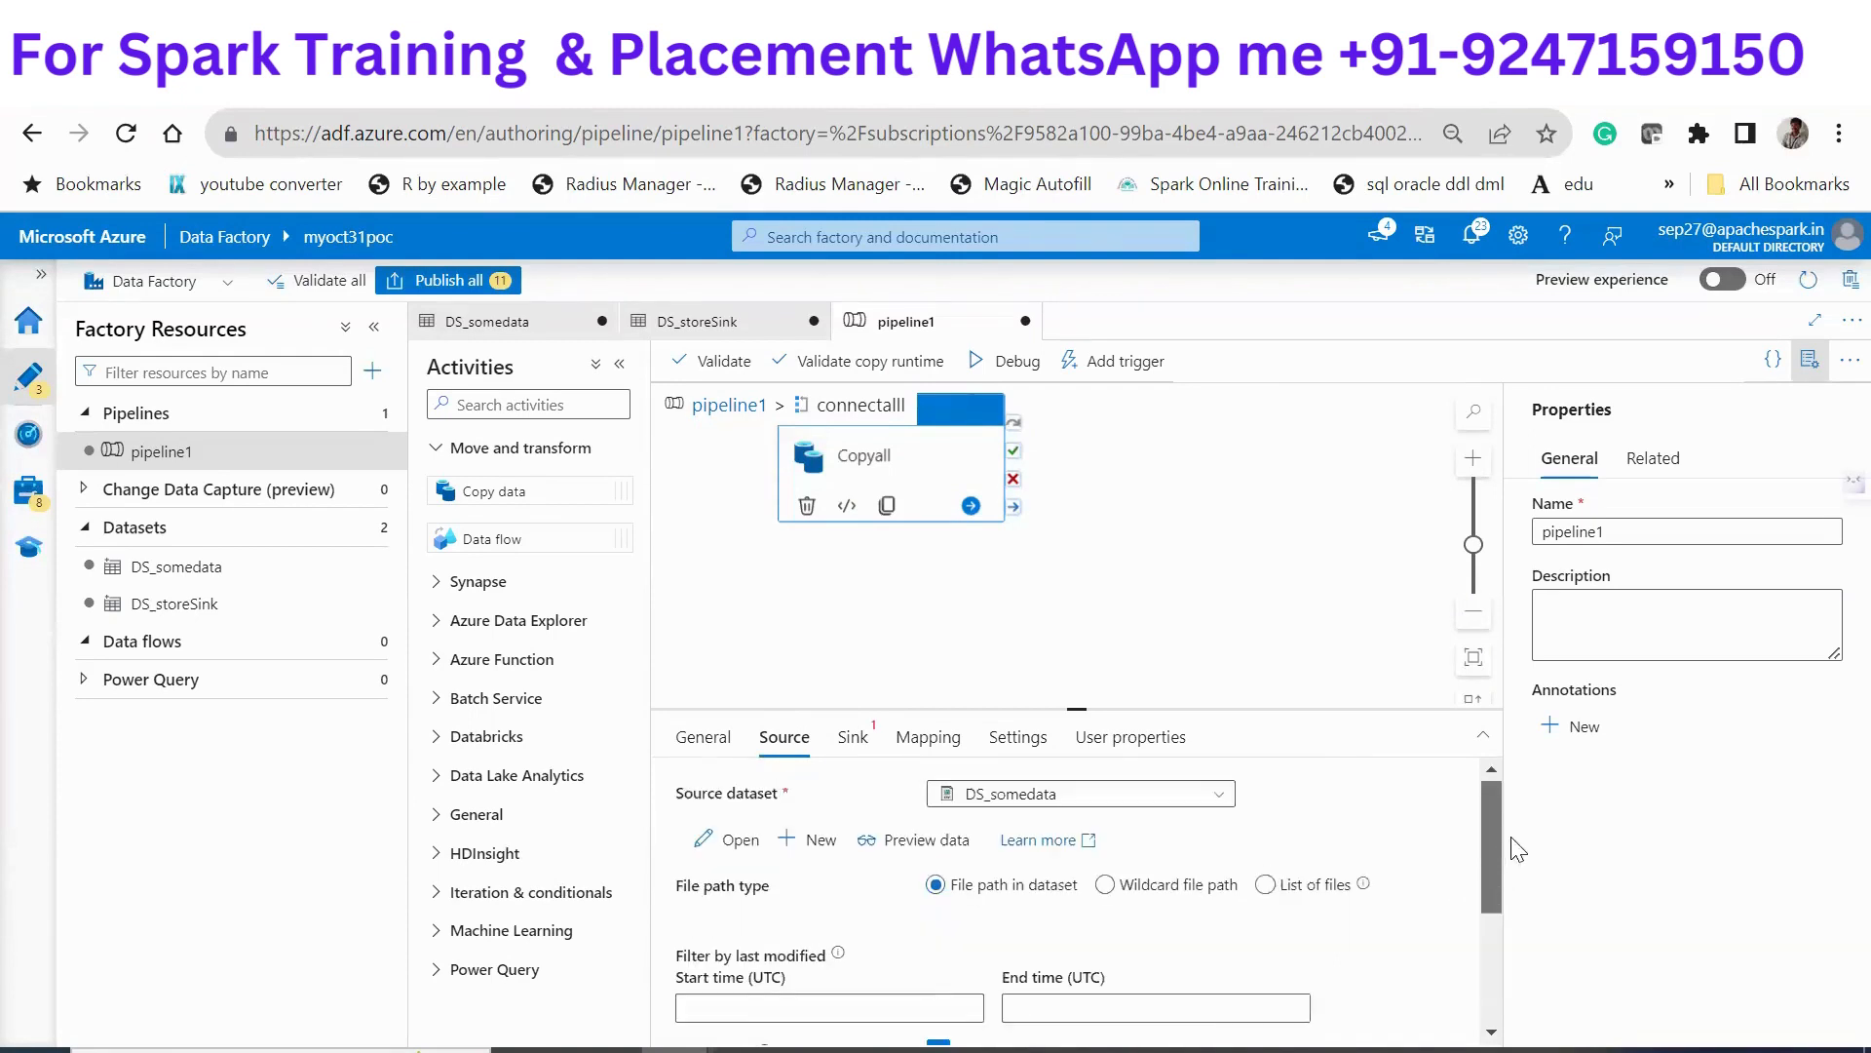
left_click(1102, 890)
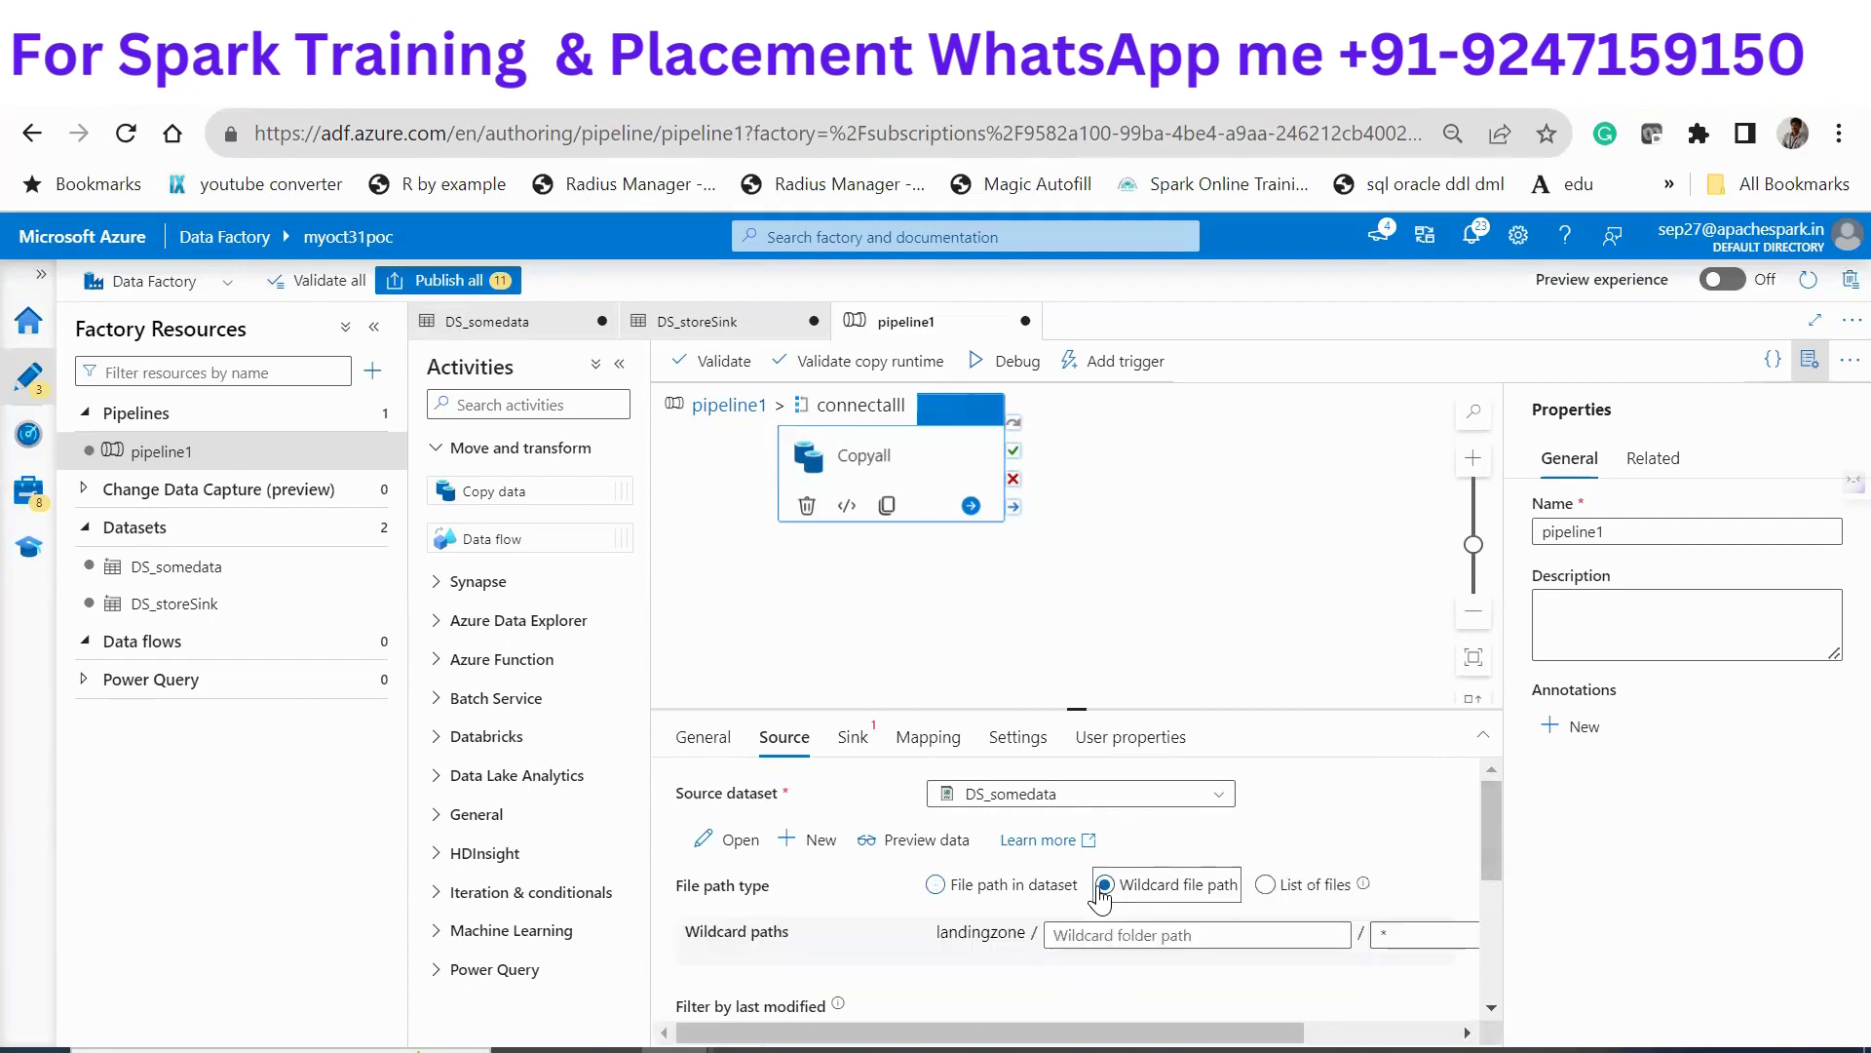
left_click(1407, 942)
key("BackSpace")
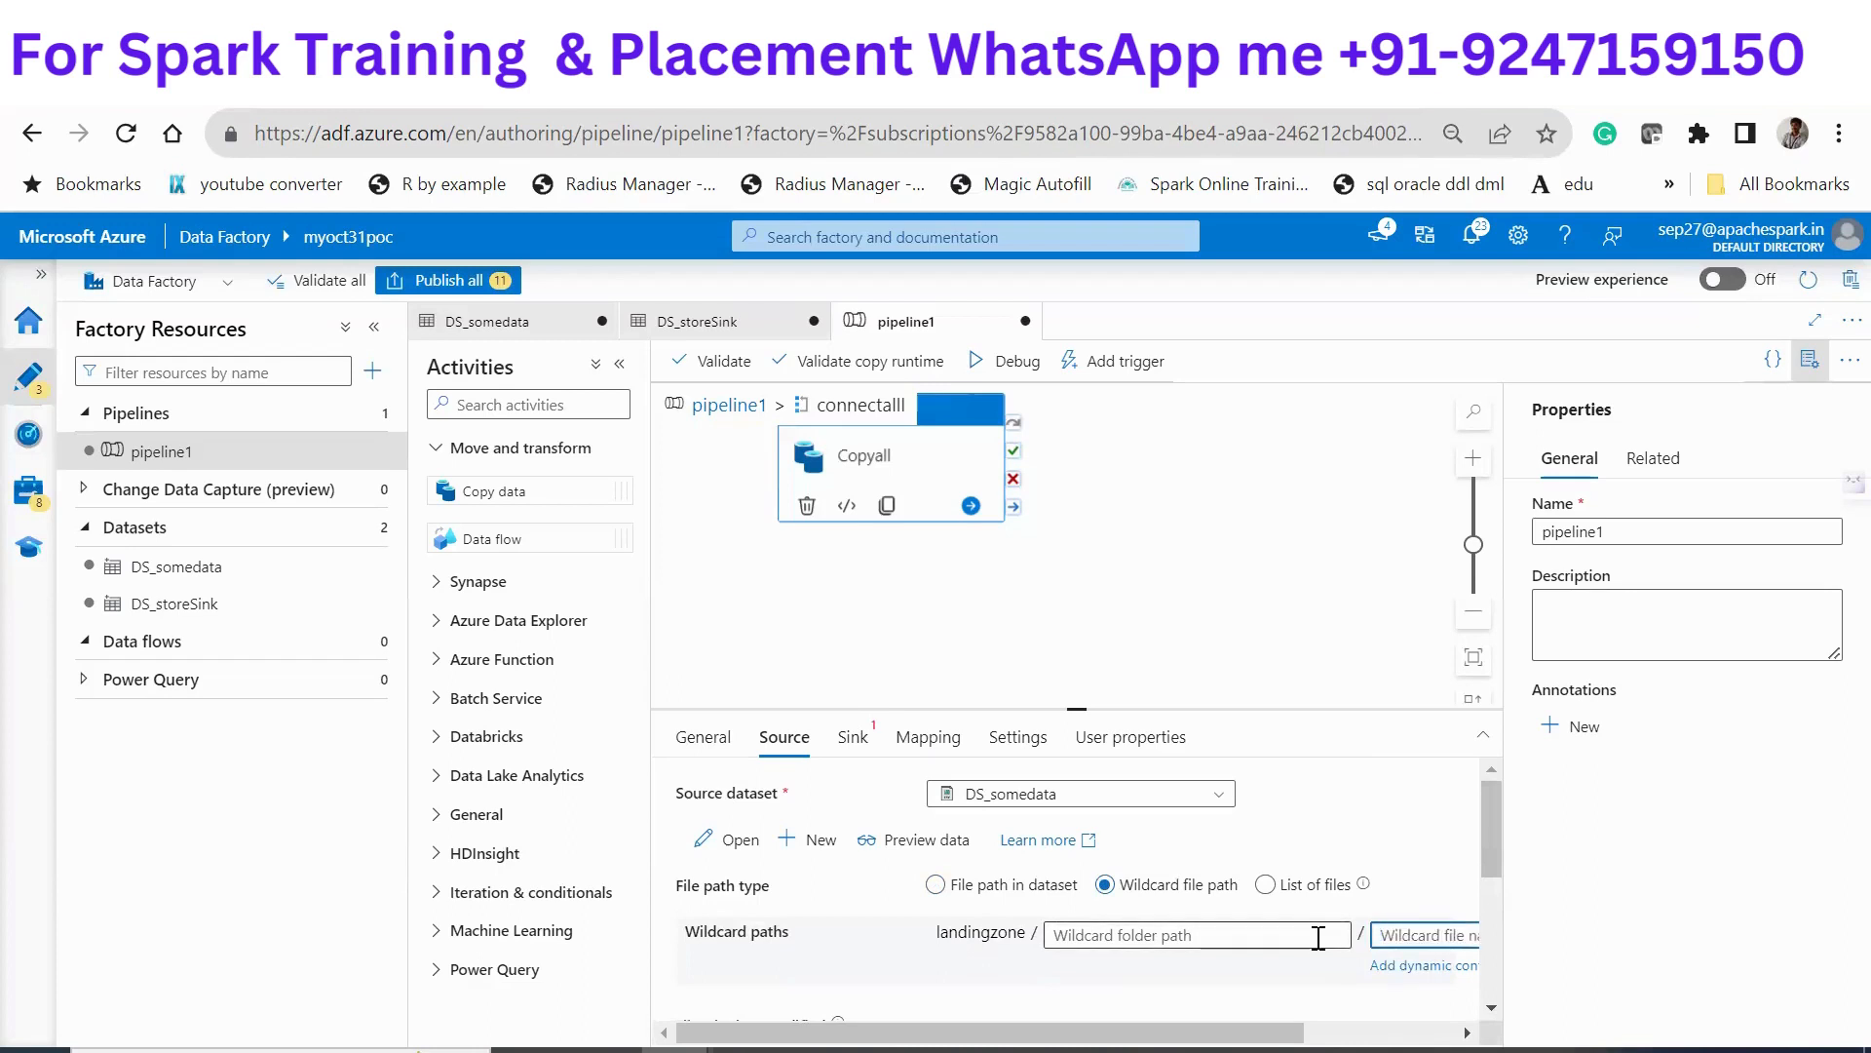
left_click(1401, 970)
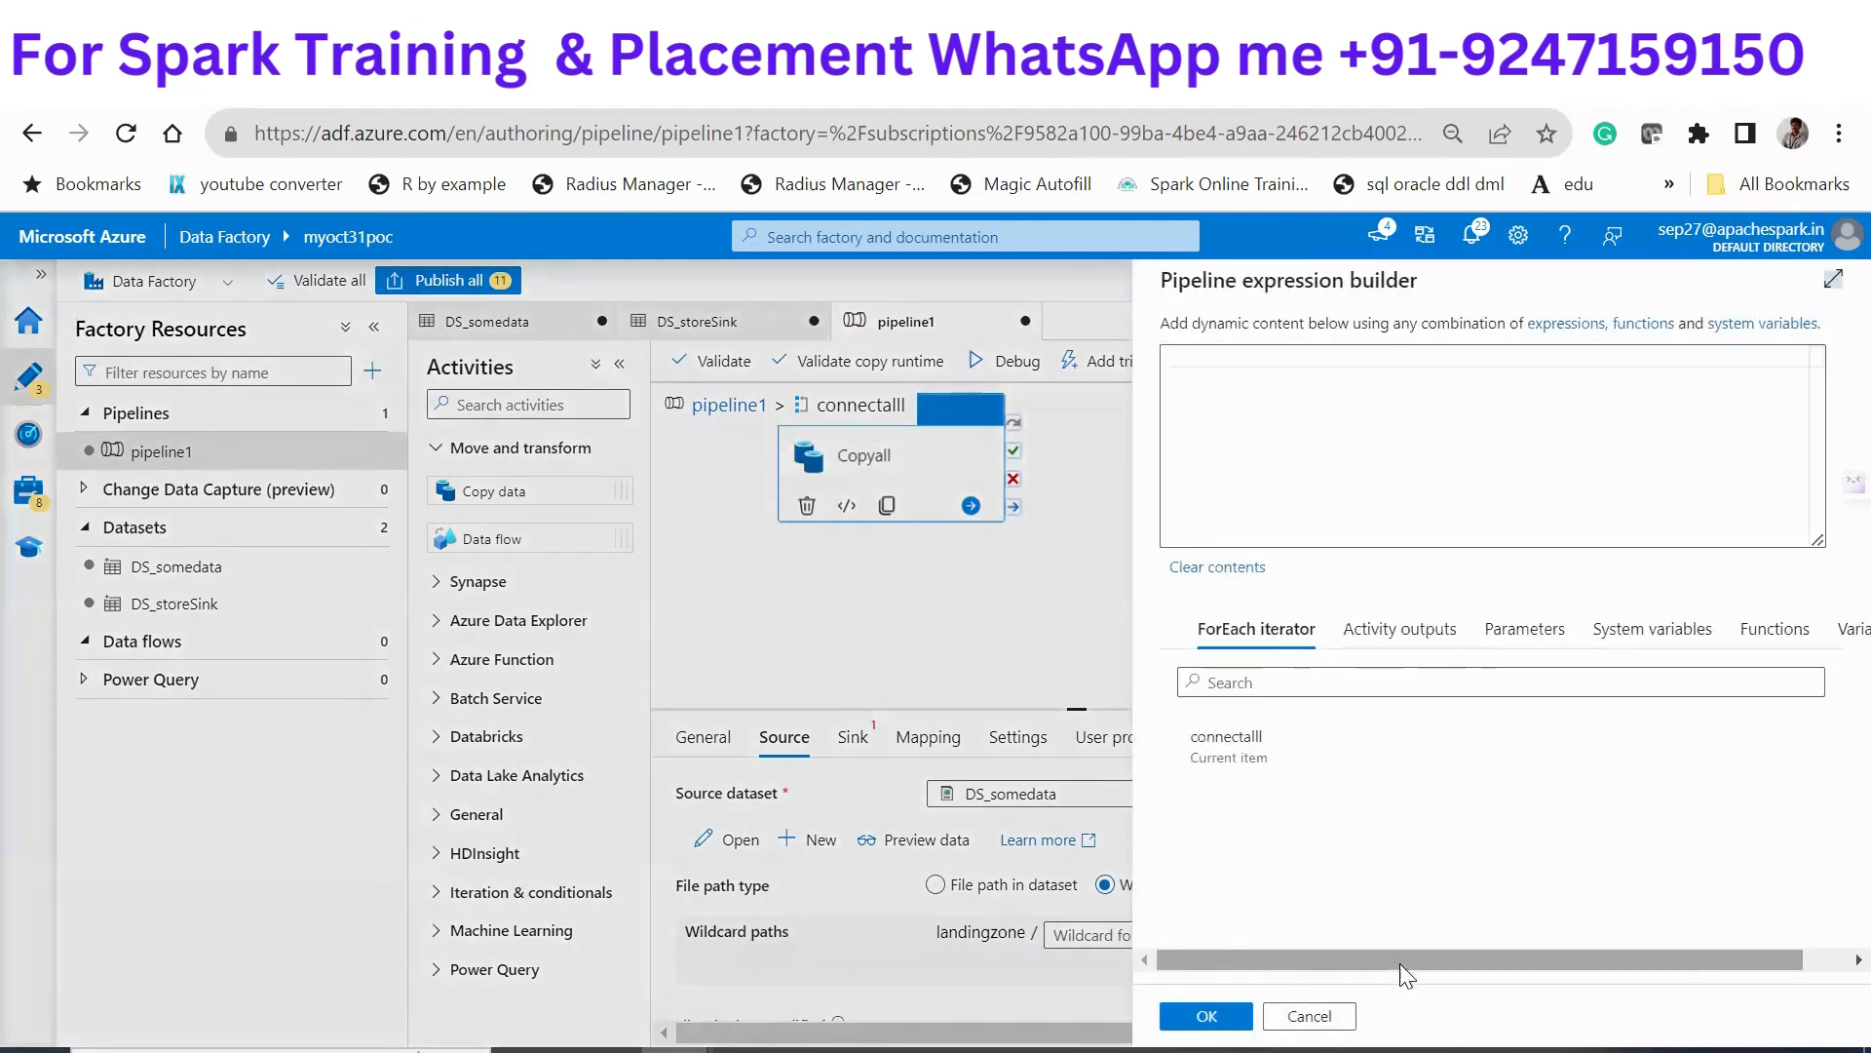
left_click(1204, 755)
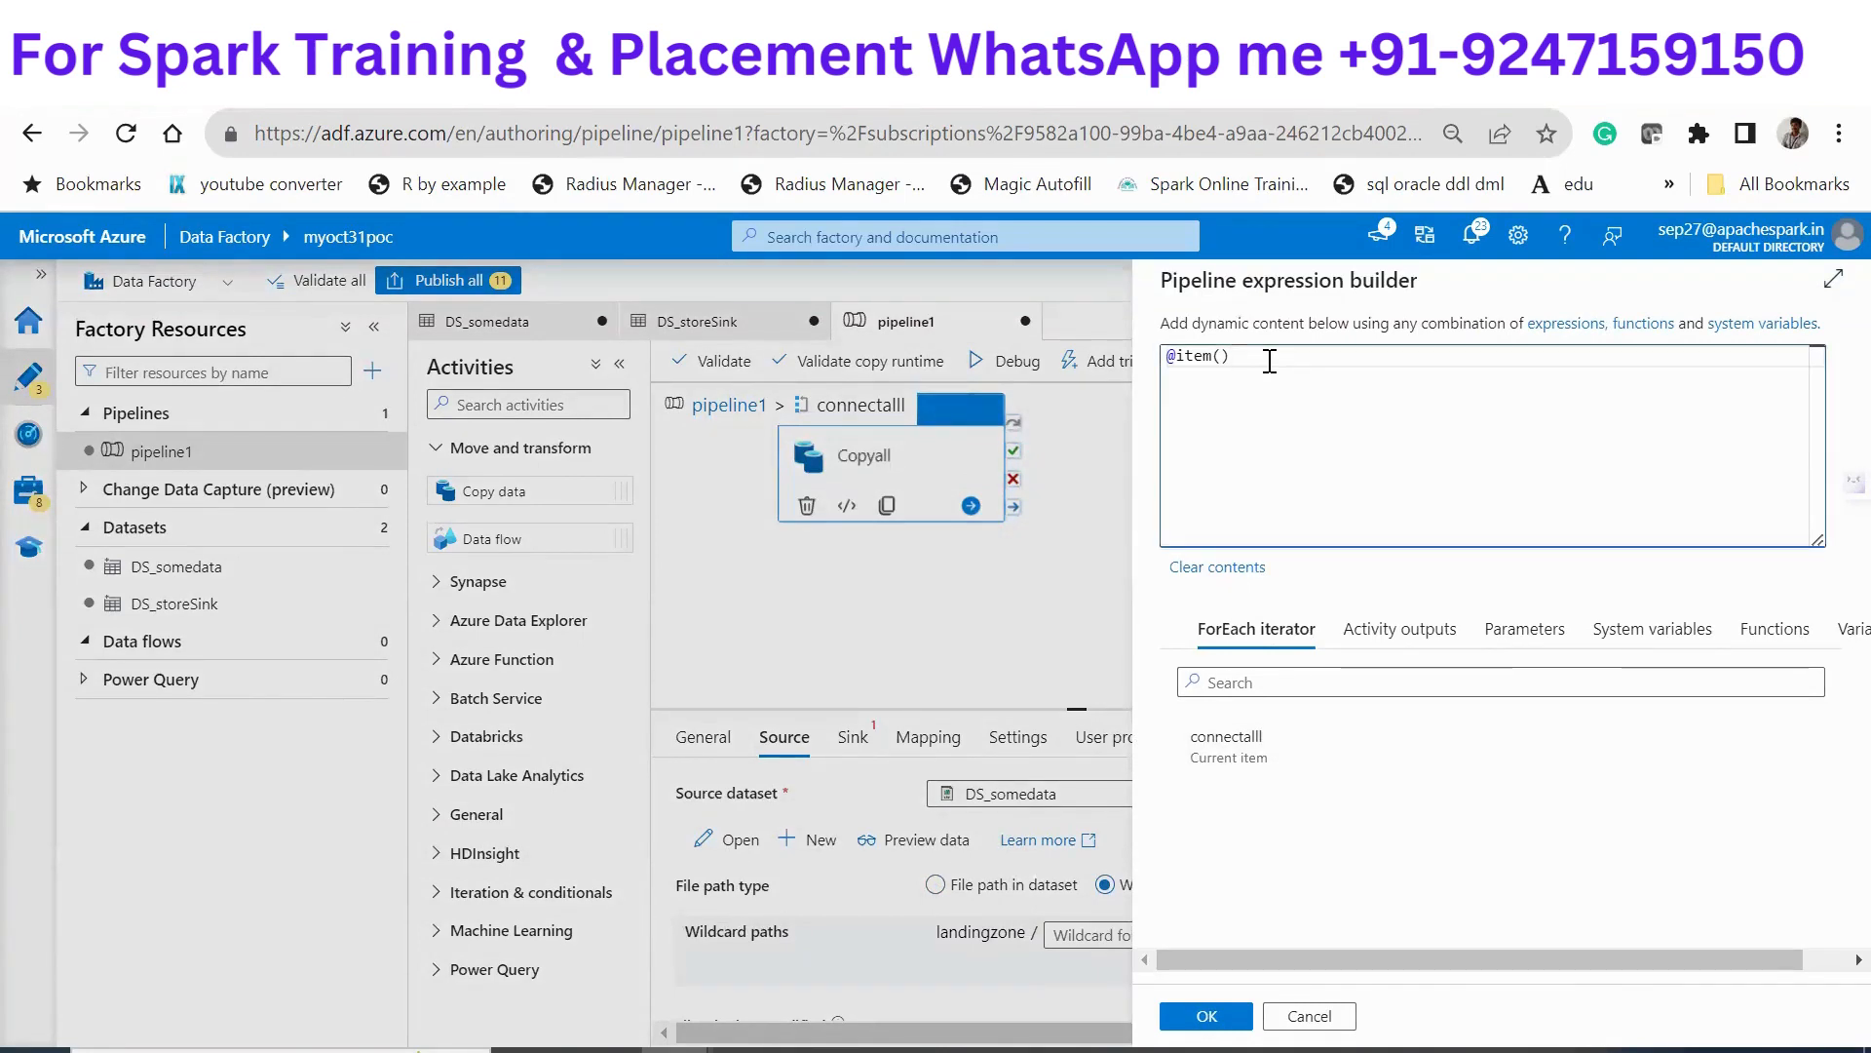
type(".n")
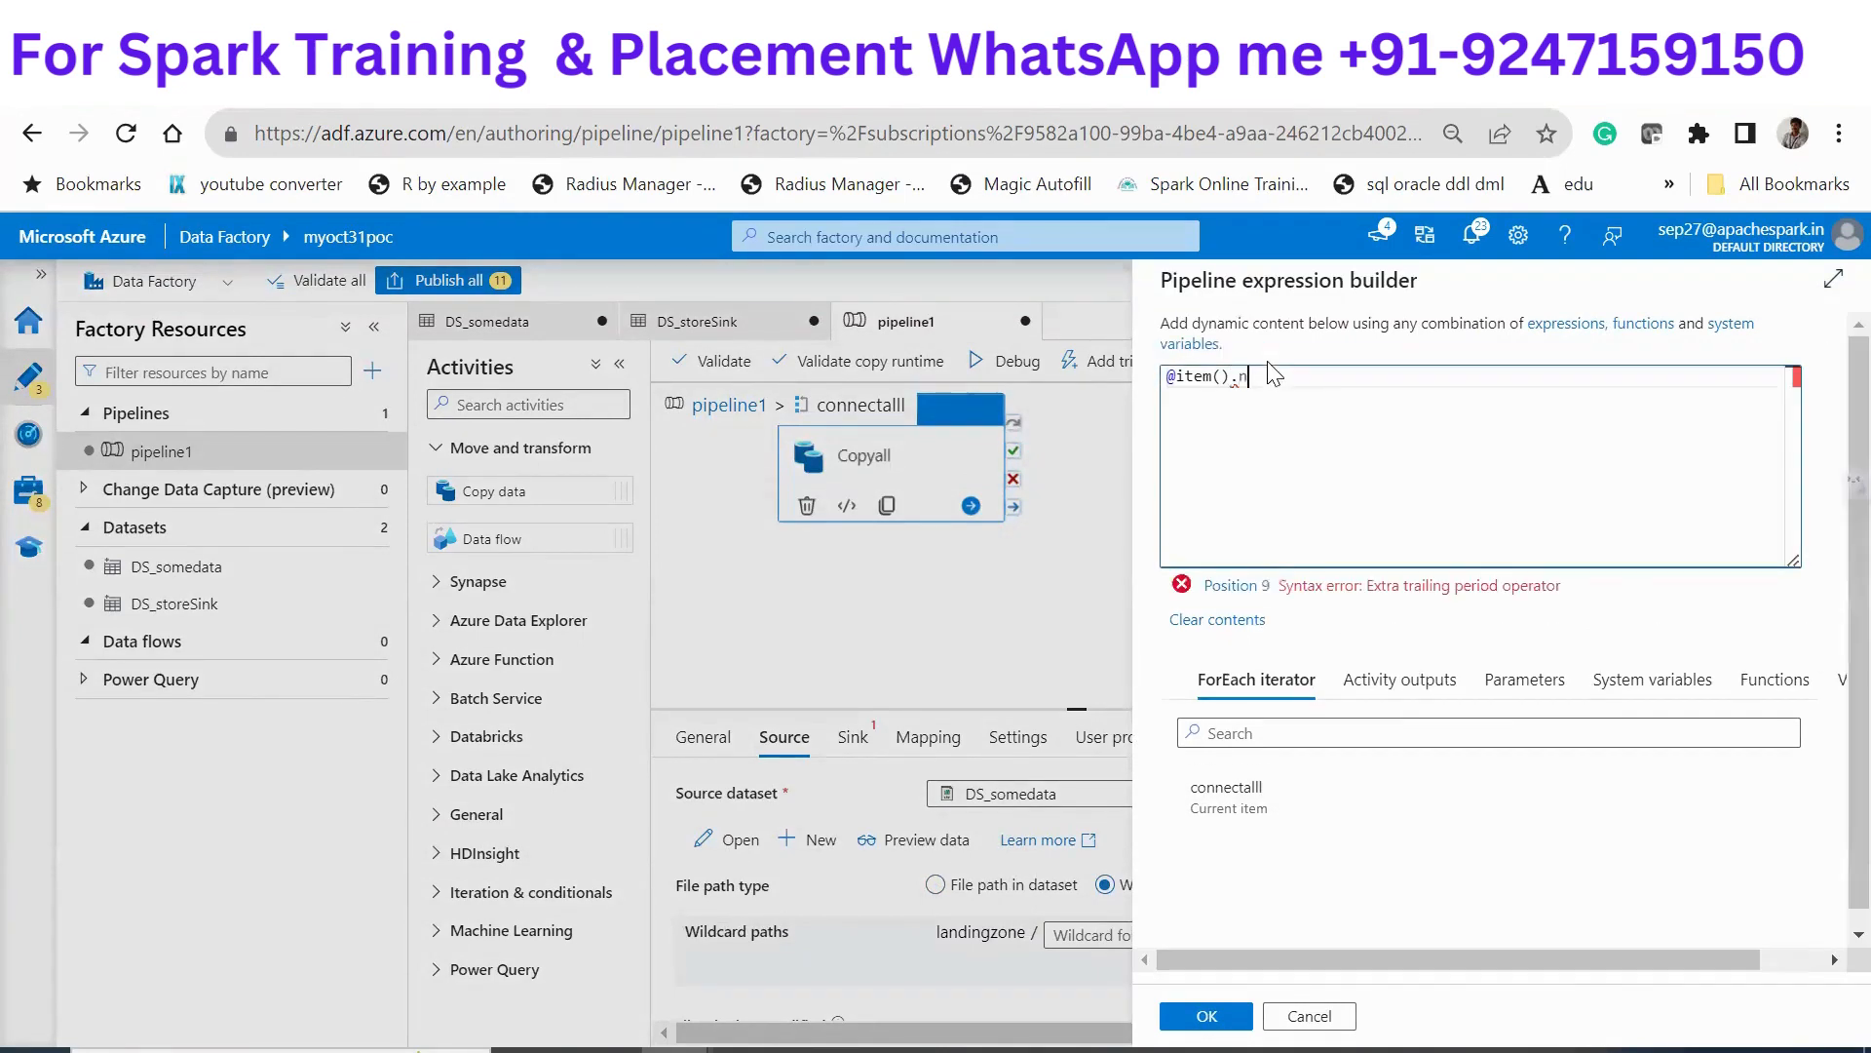
type("ame")
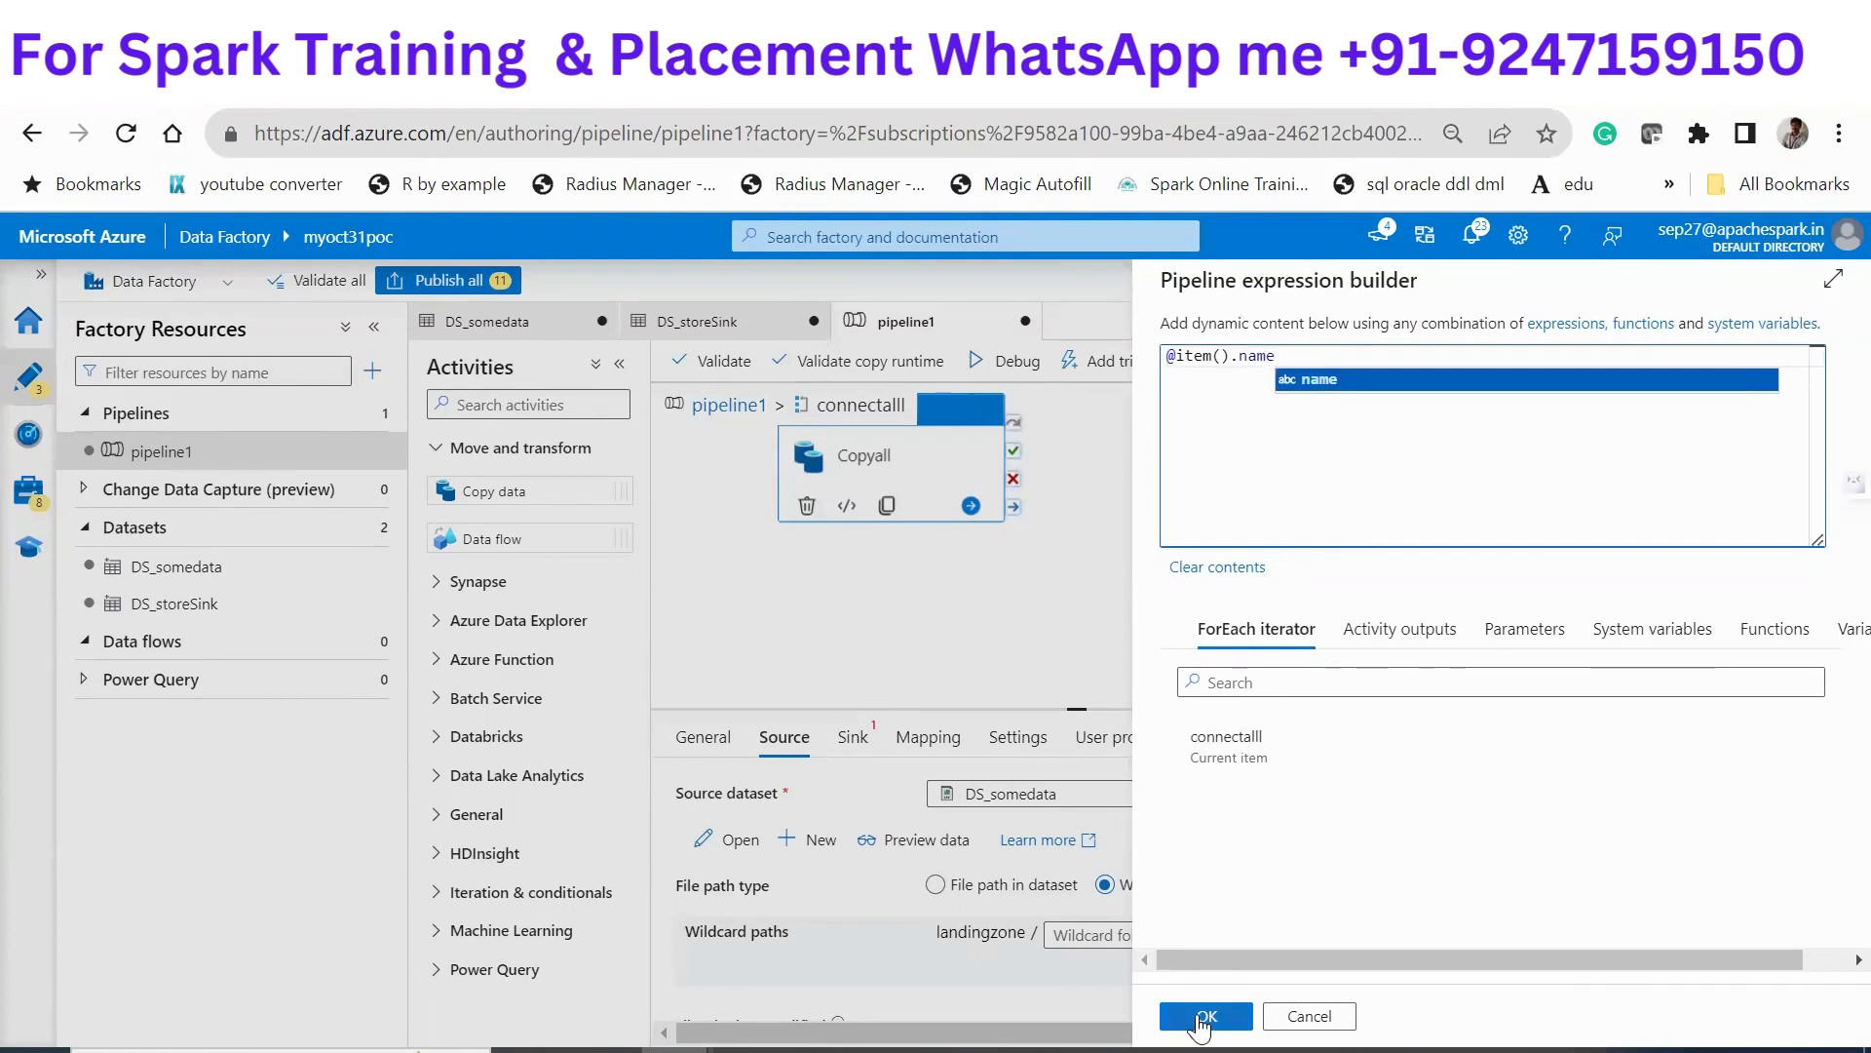
left_click(1199, 1020)
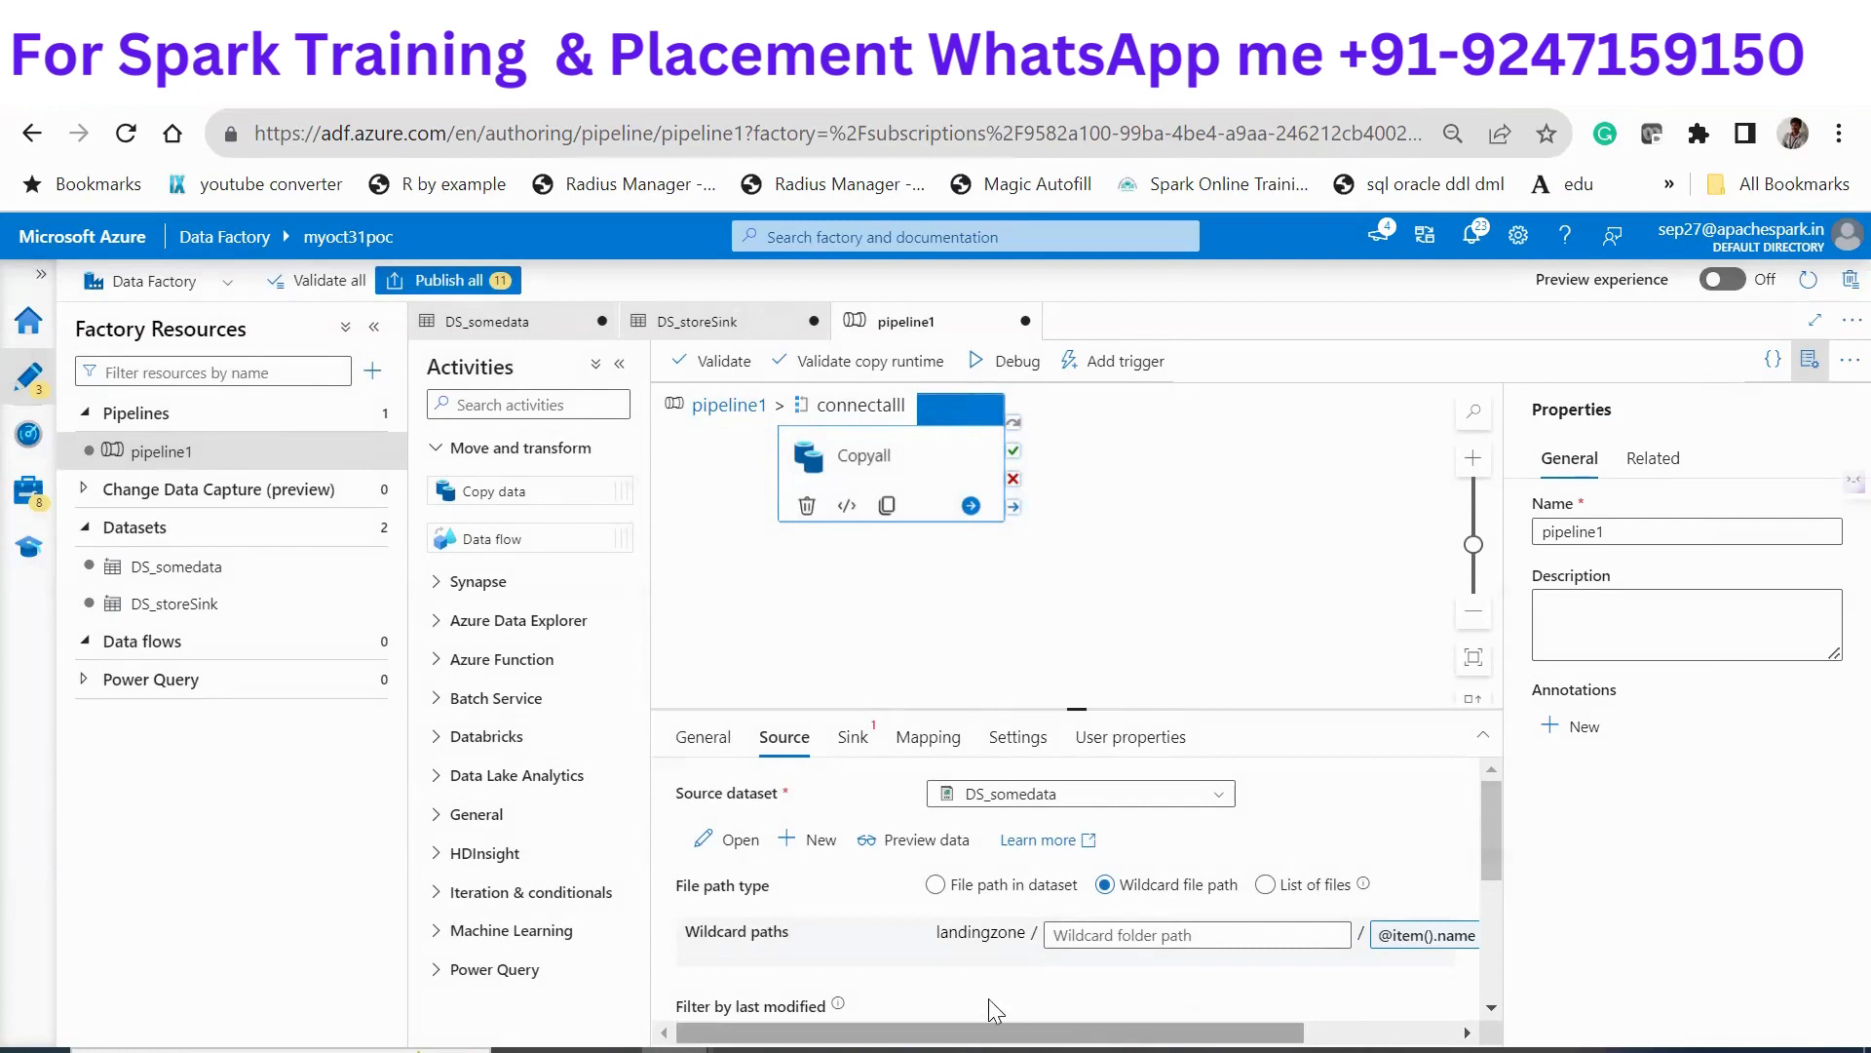
Return to pipeline1 and check the name property under childItems in getFilesInfo's output, copying the property name
left_click(744, 620)
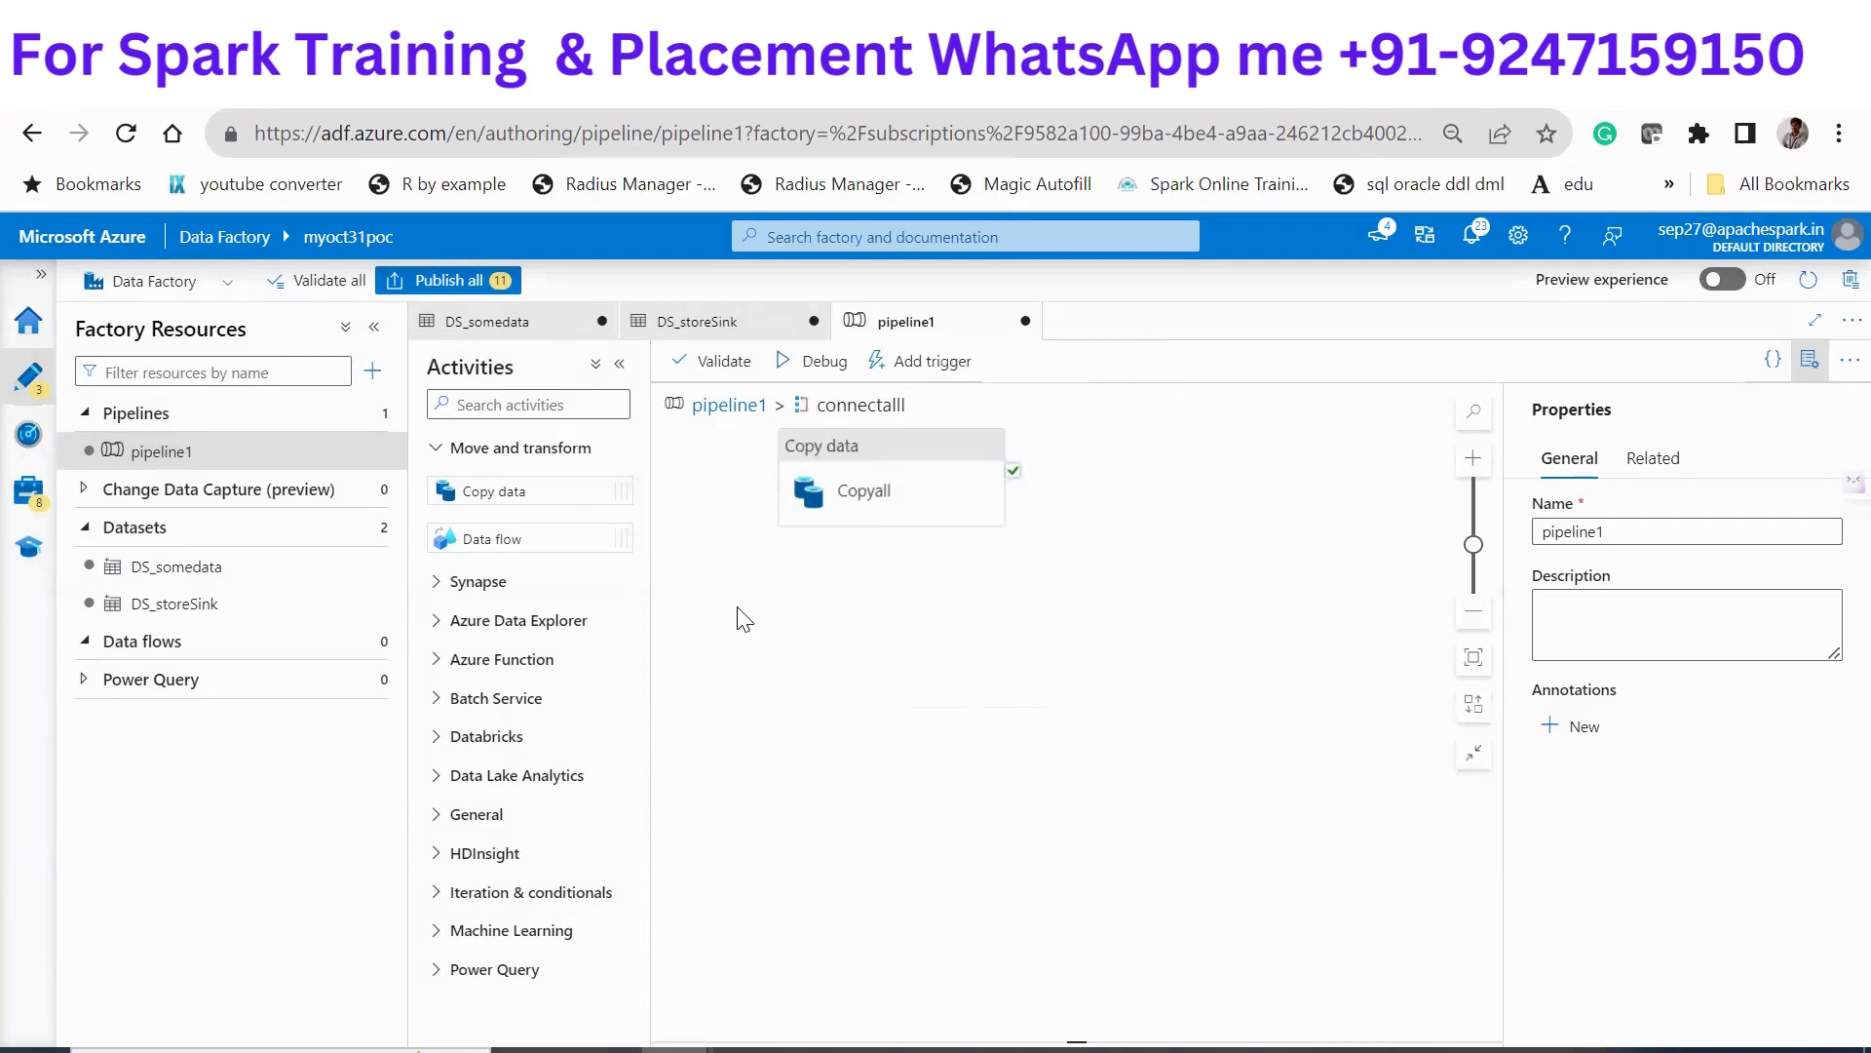
left_click(720, 404)
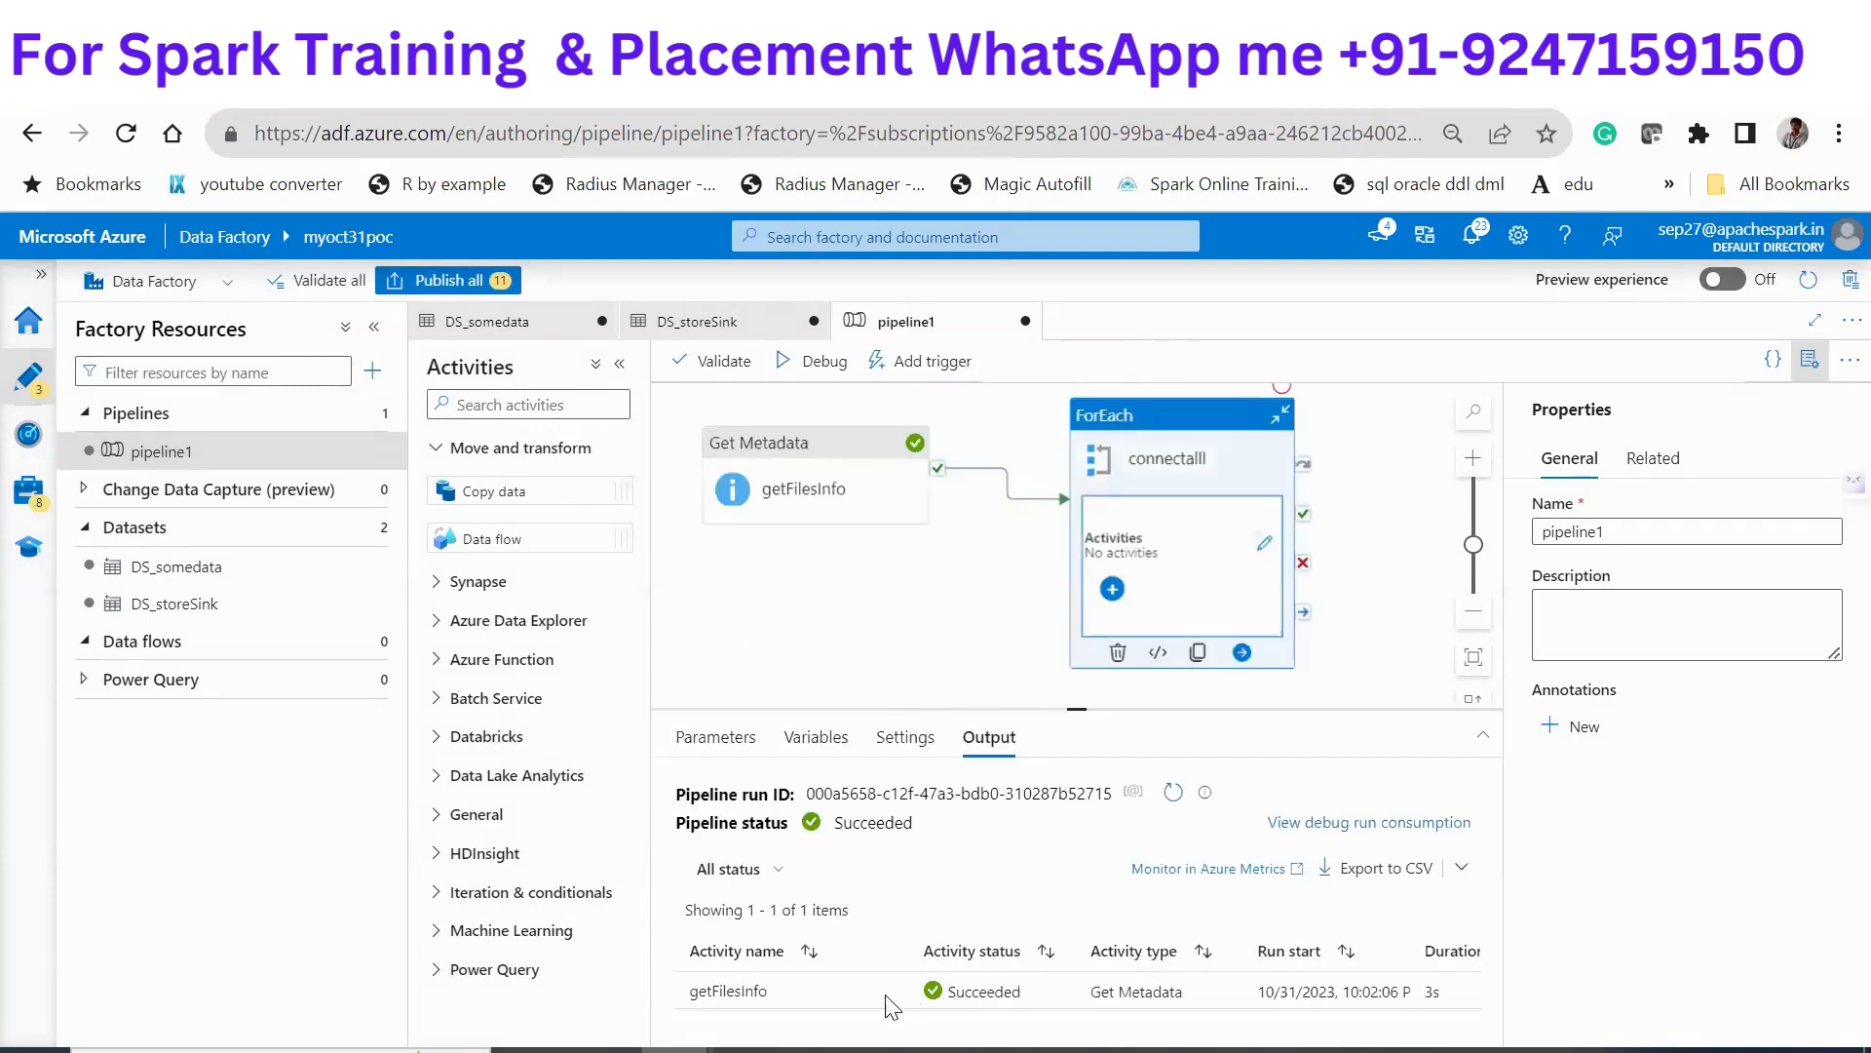
left_click(876, 606)
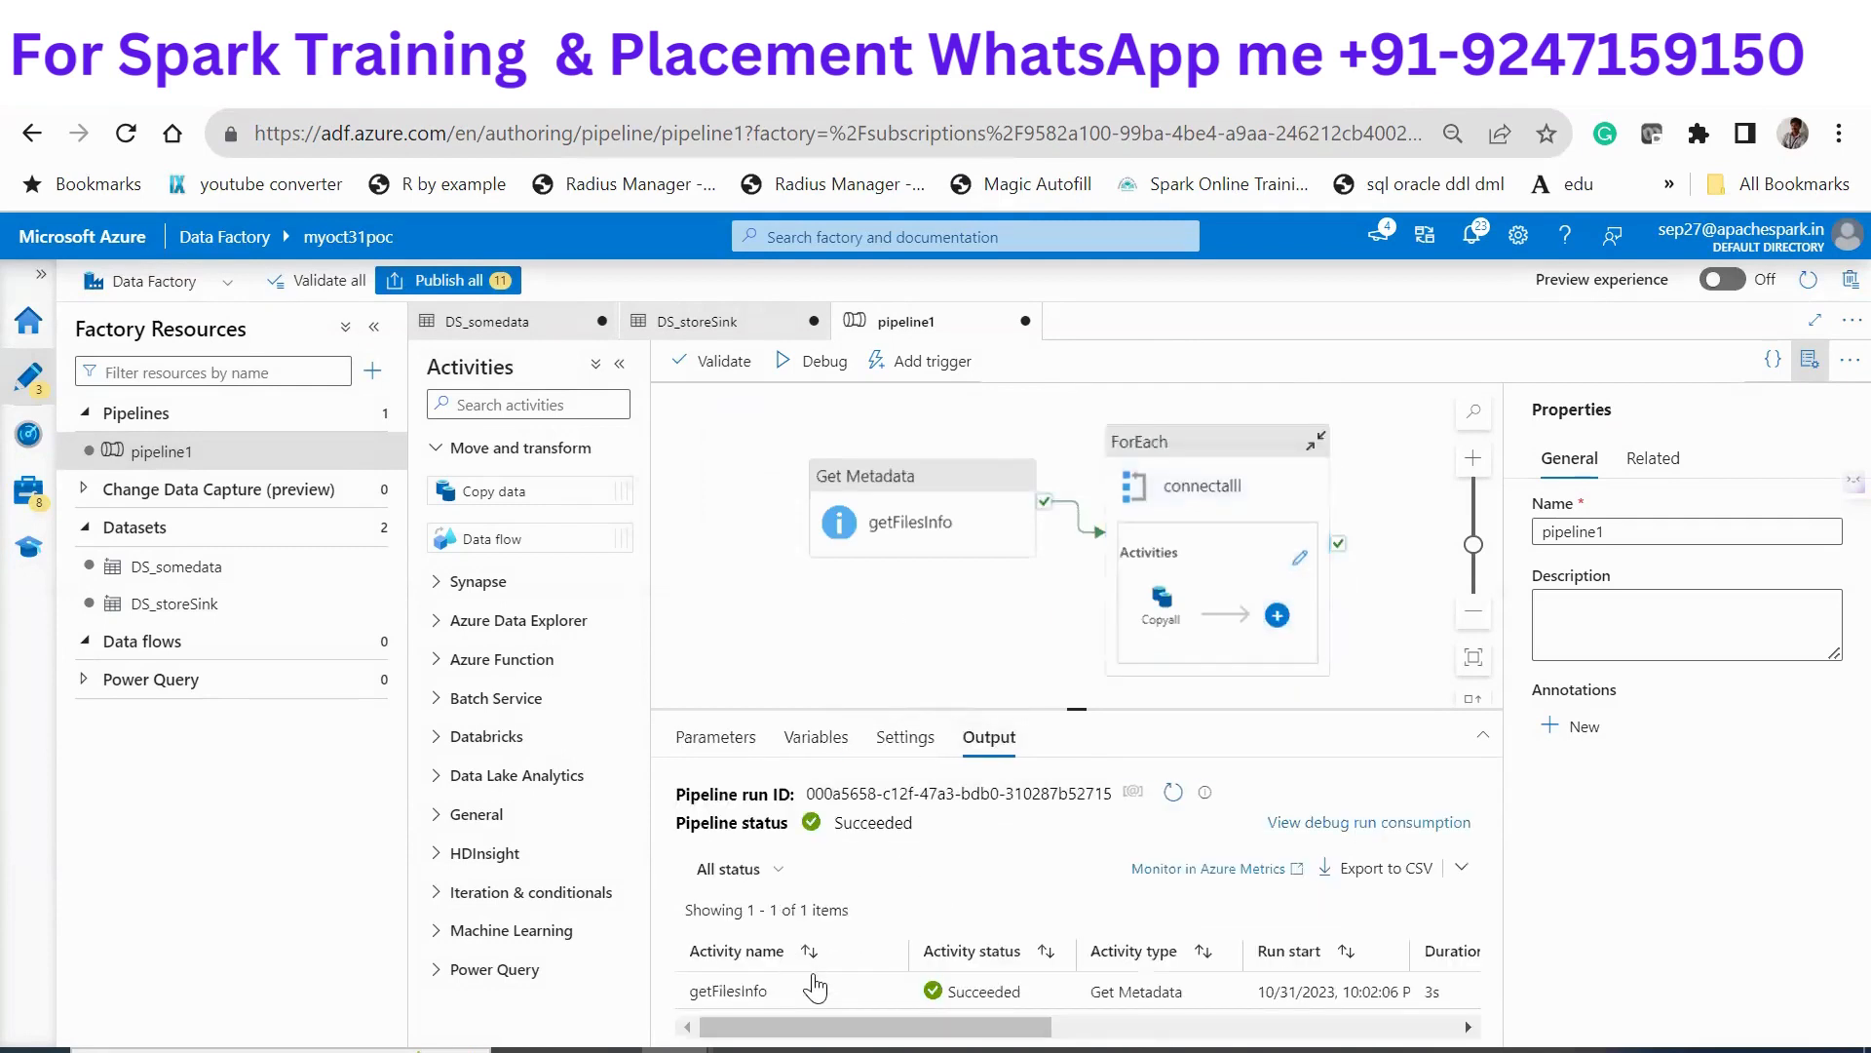
left_click(888, 992)
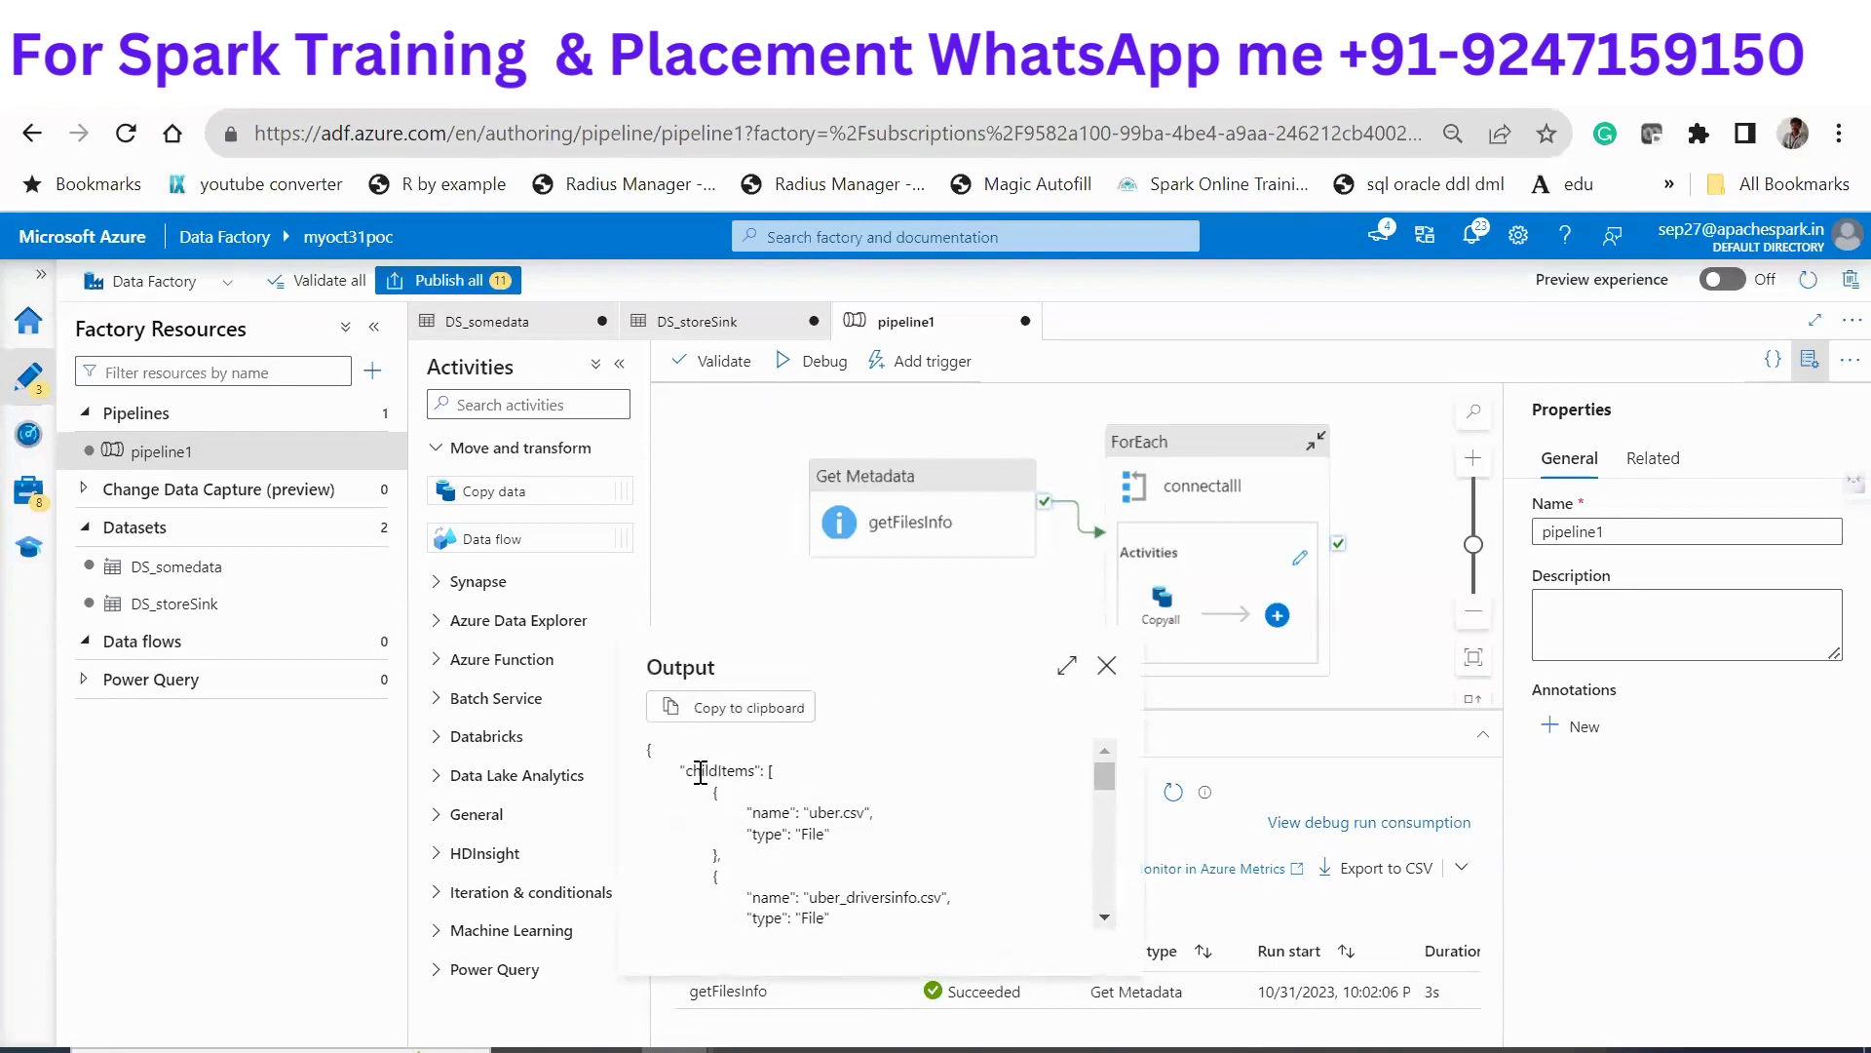
double_click(700, 773)
double_click(769, 814)
right_click(771, 820)
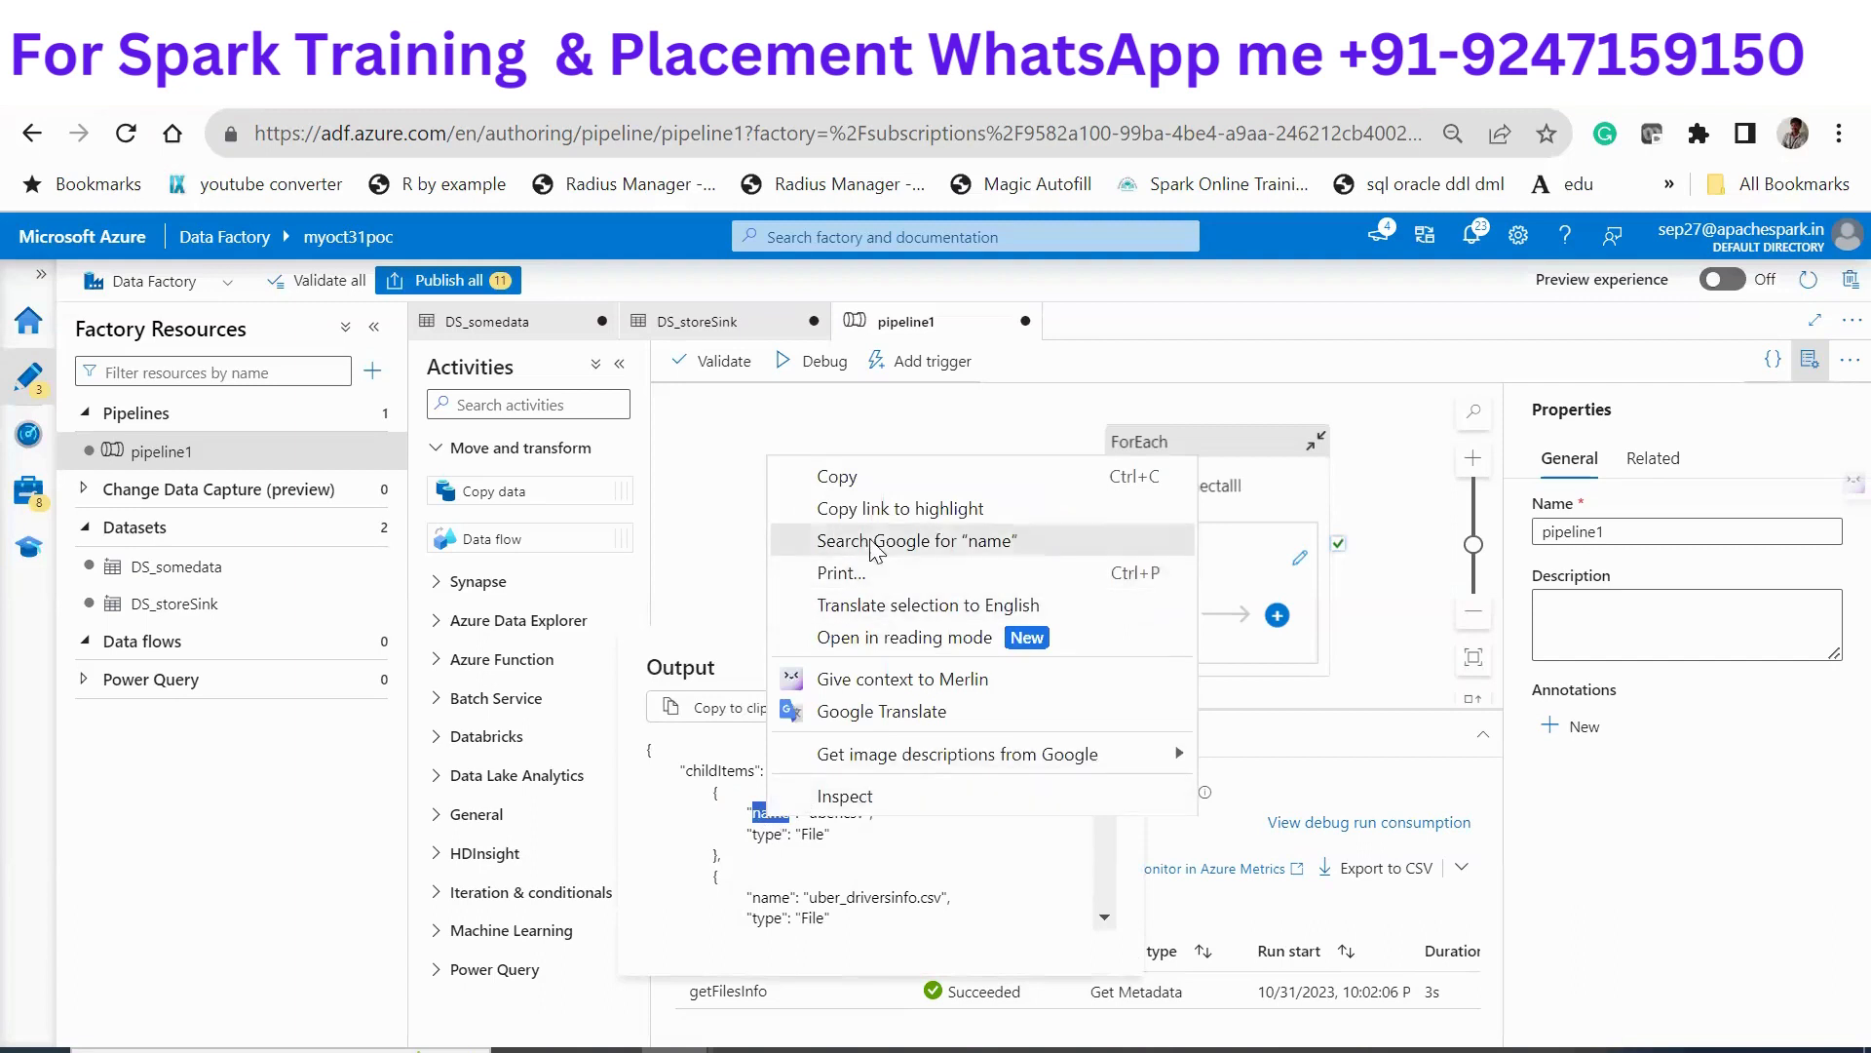
left_click(840, 477)
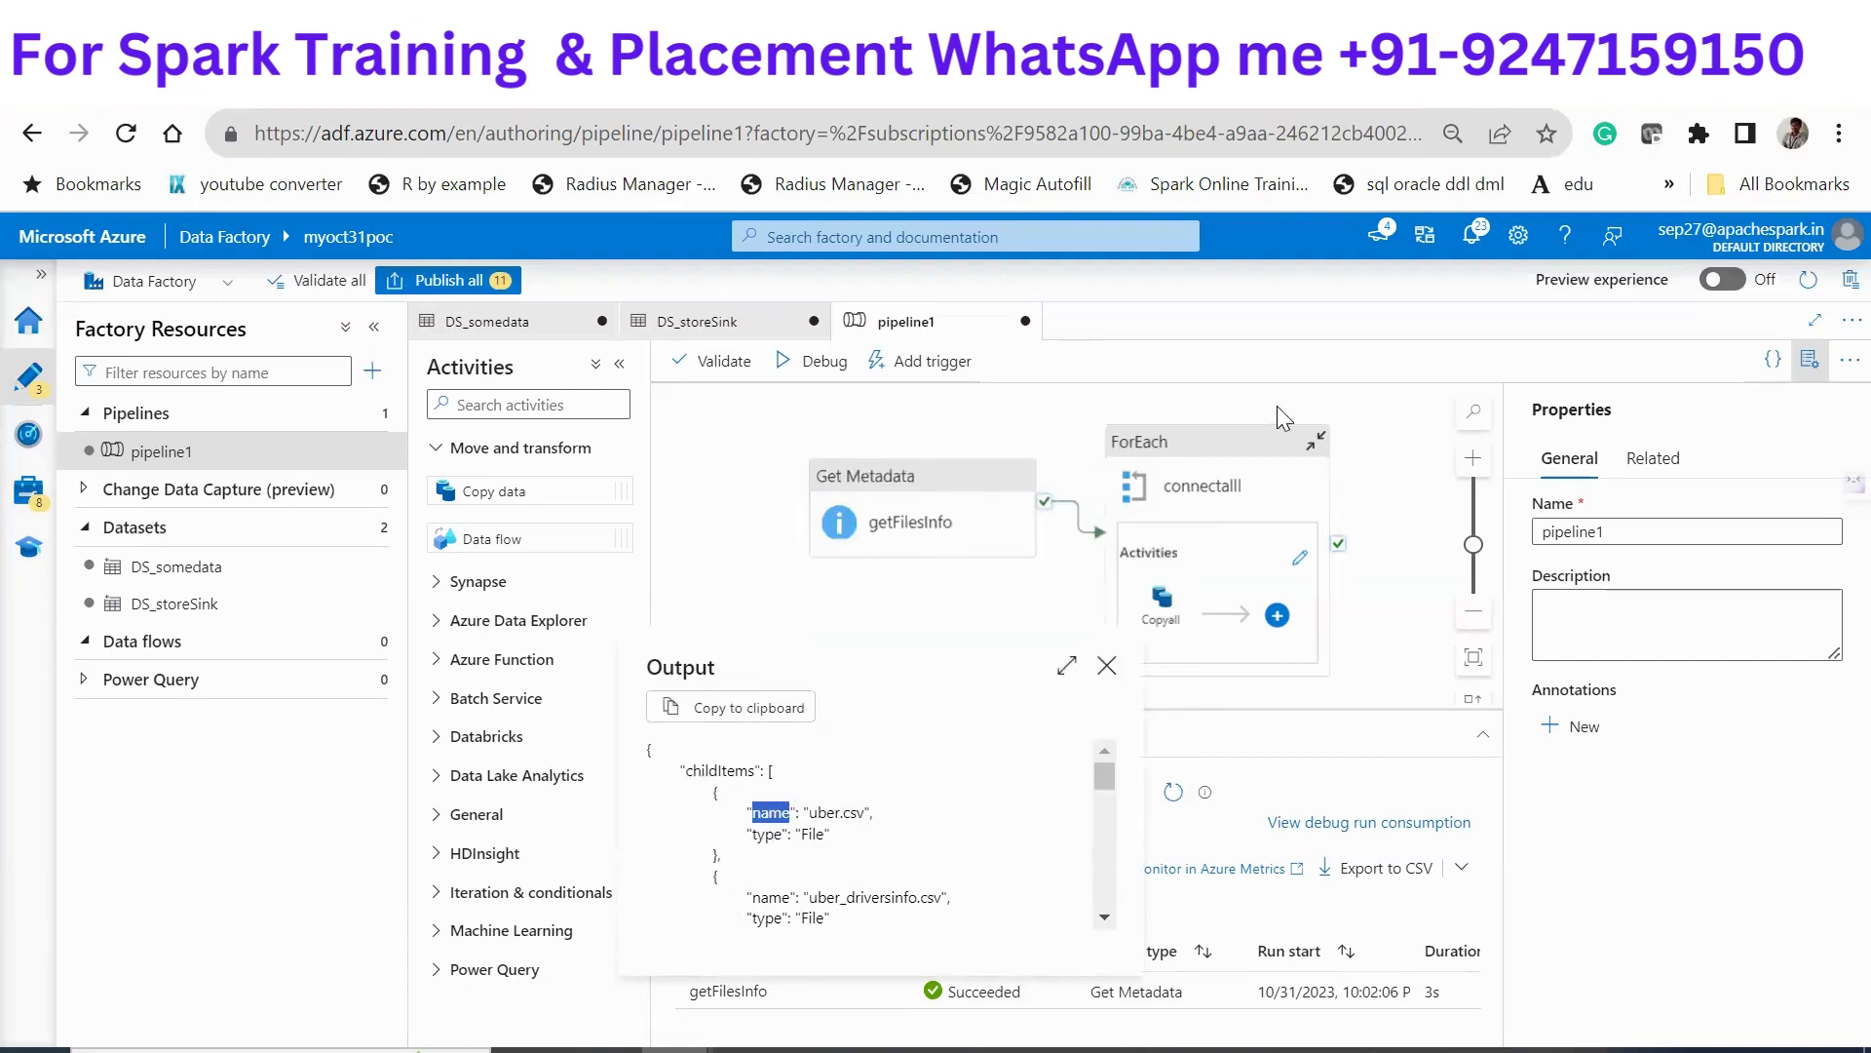
left_click(1226, 514)
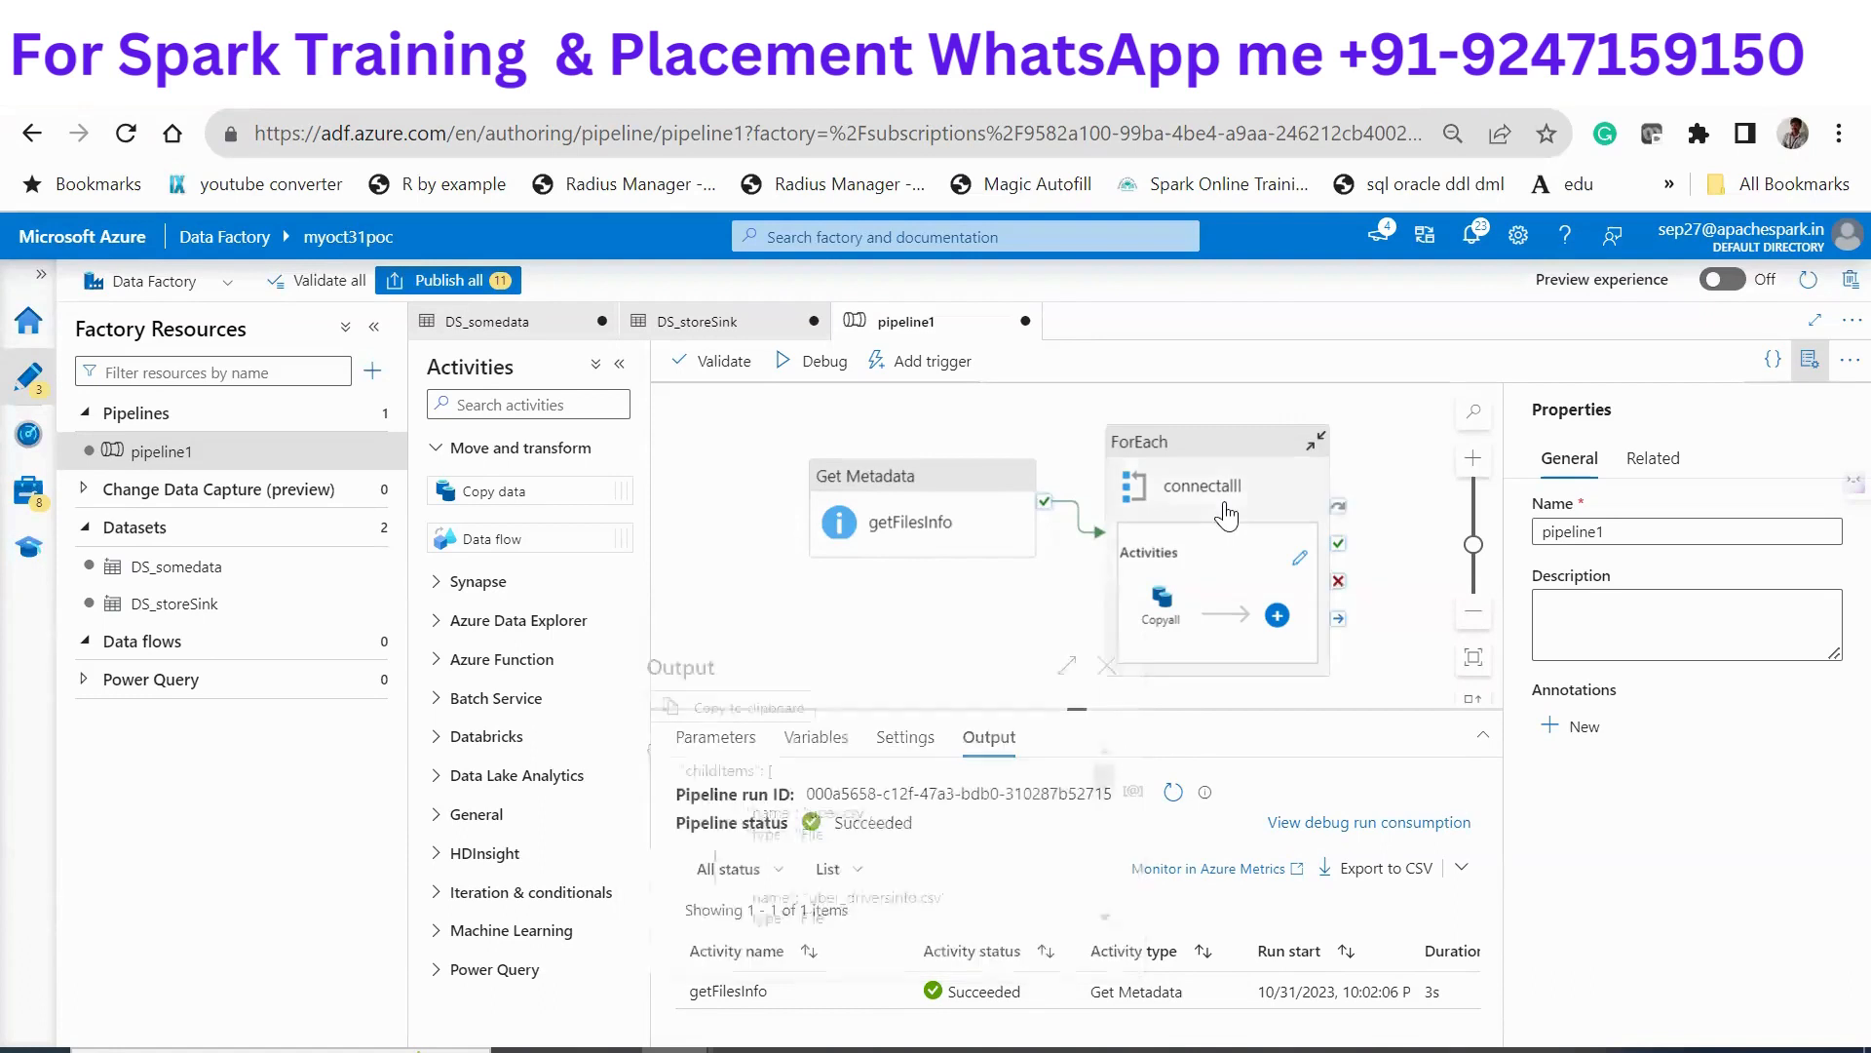
Reopen Copyall inside the connectalll ForEach and review the dynamic expression of its source wildcard file name
left_click(1185, 581)
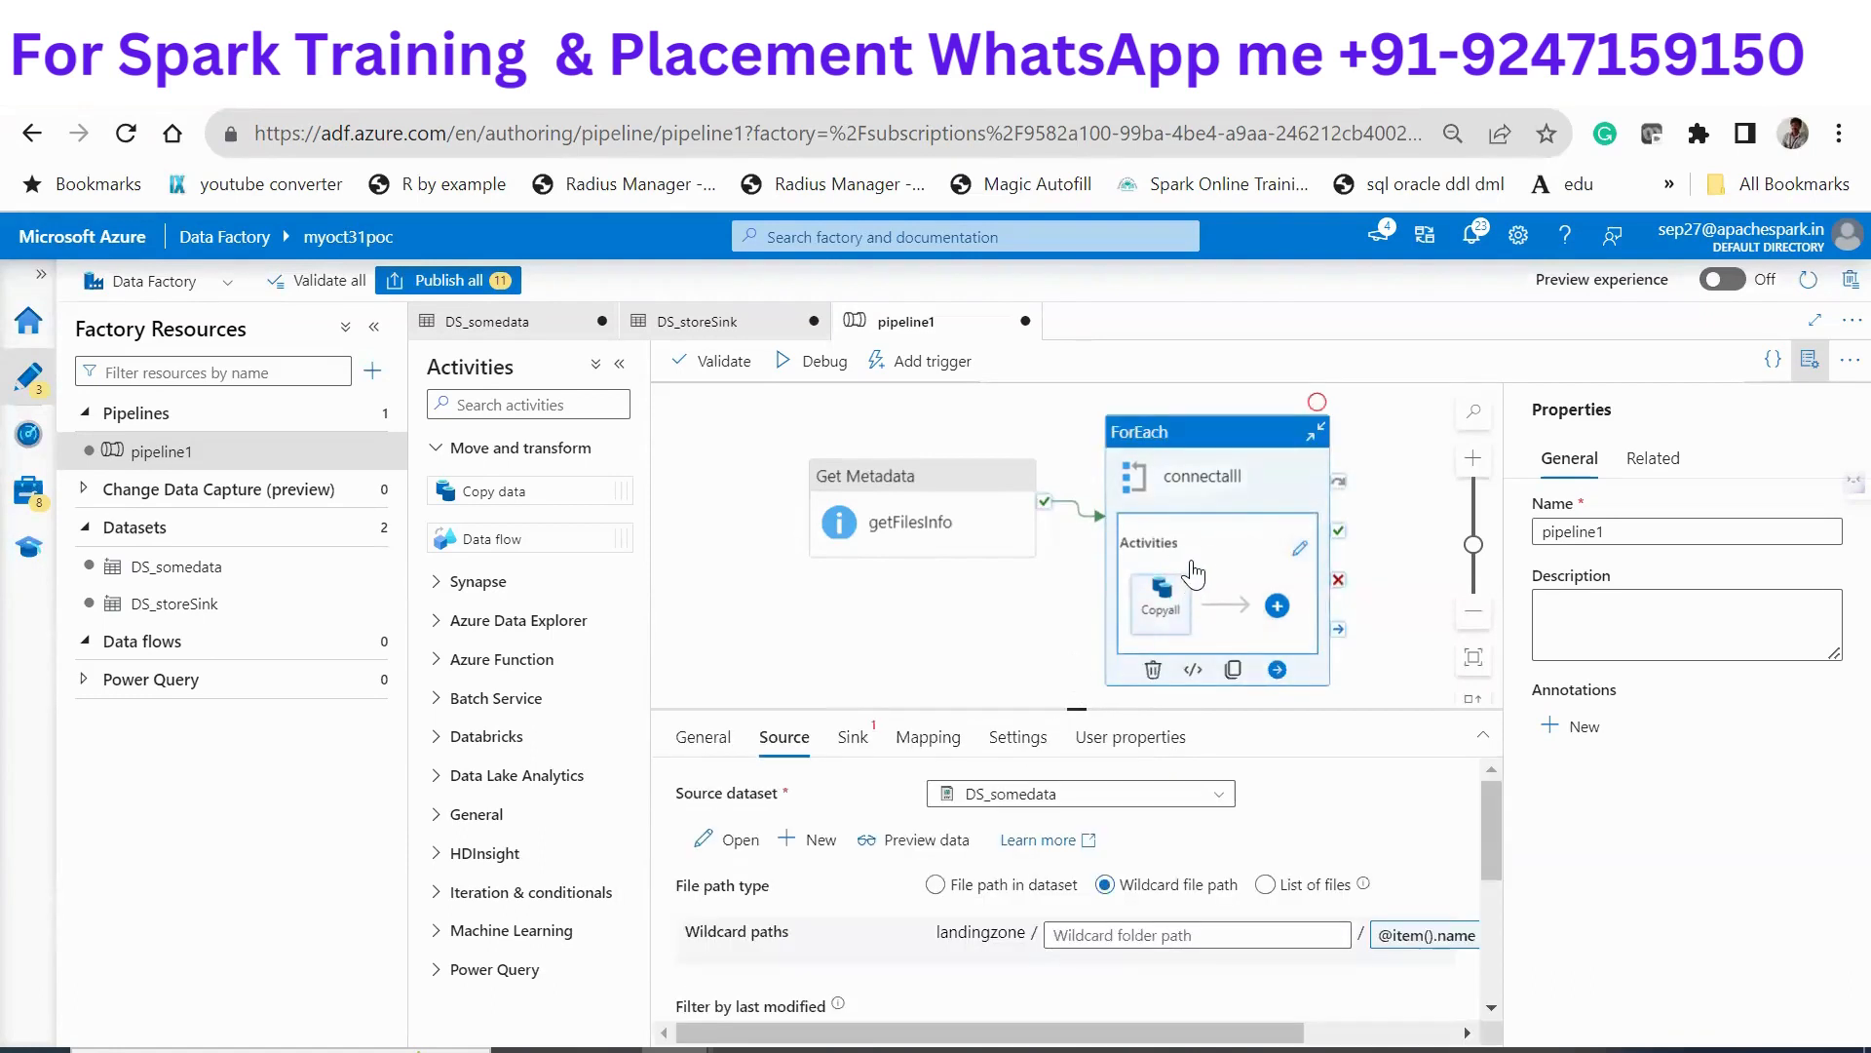
double_click(1181, 571)
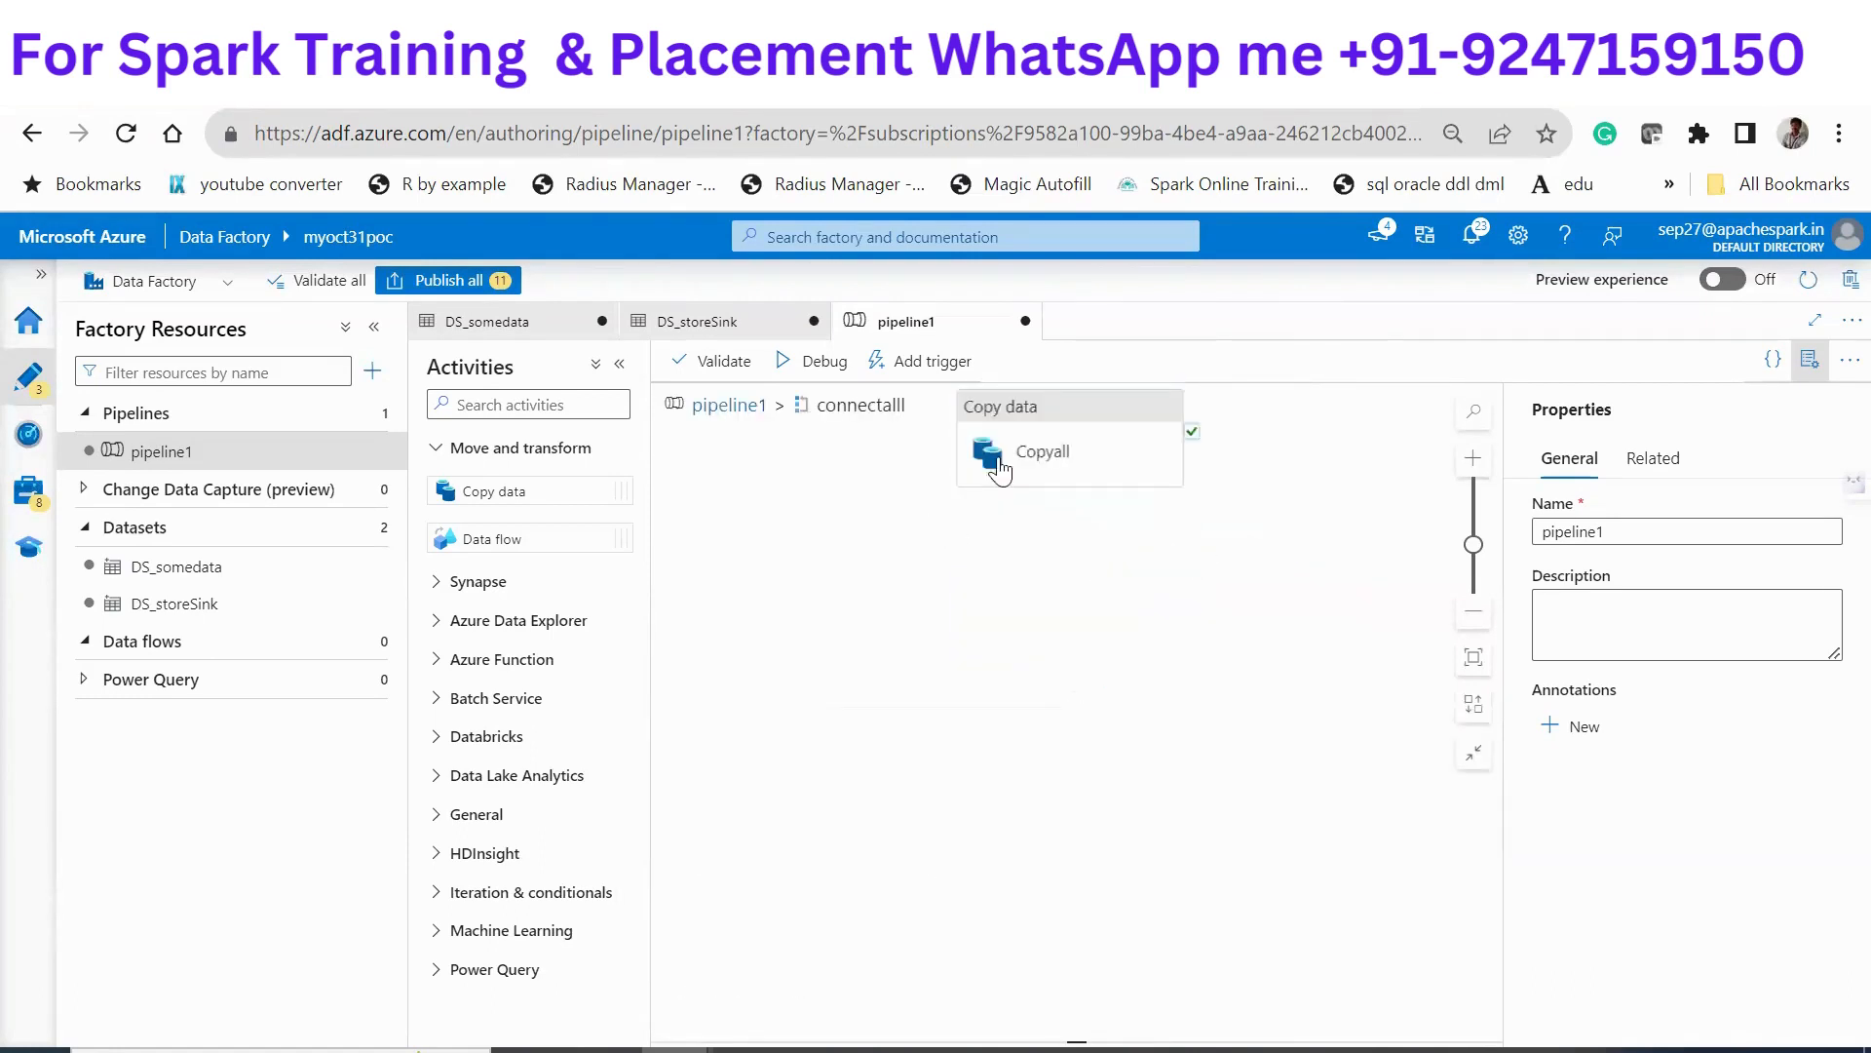
left_click(1035, 450)
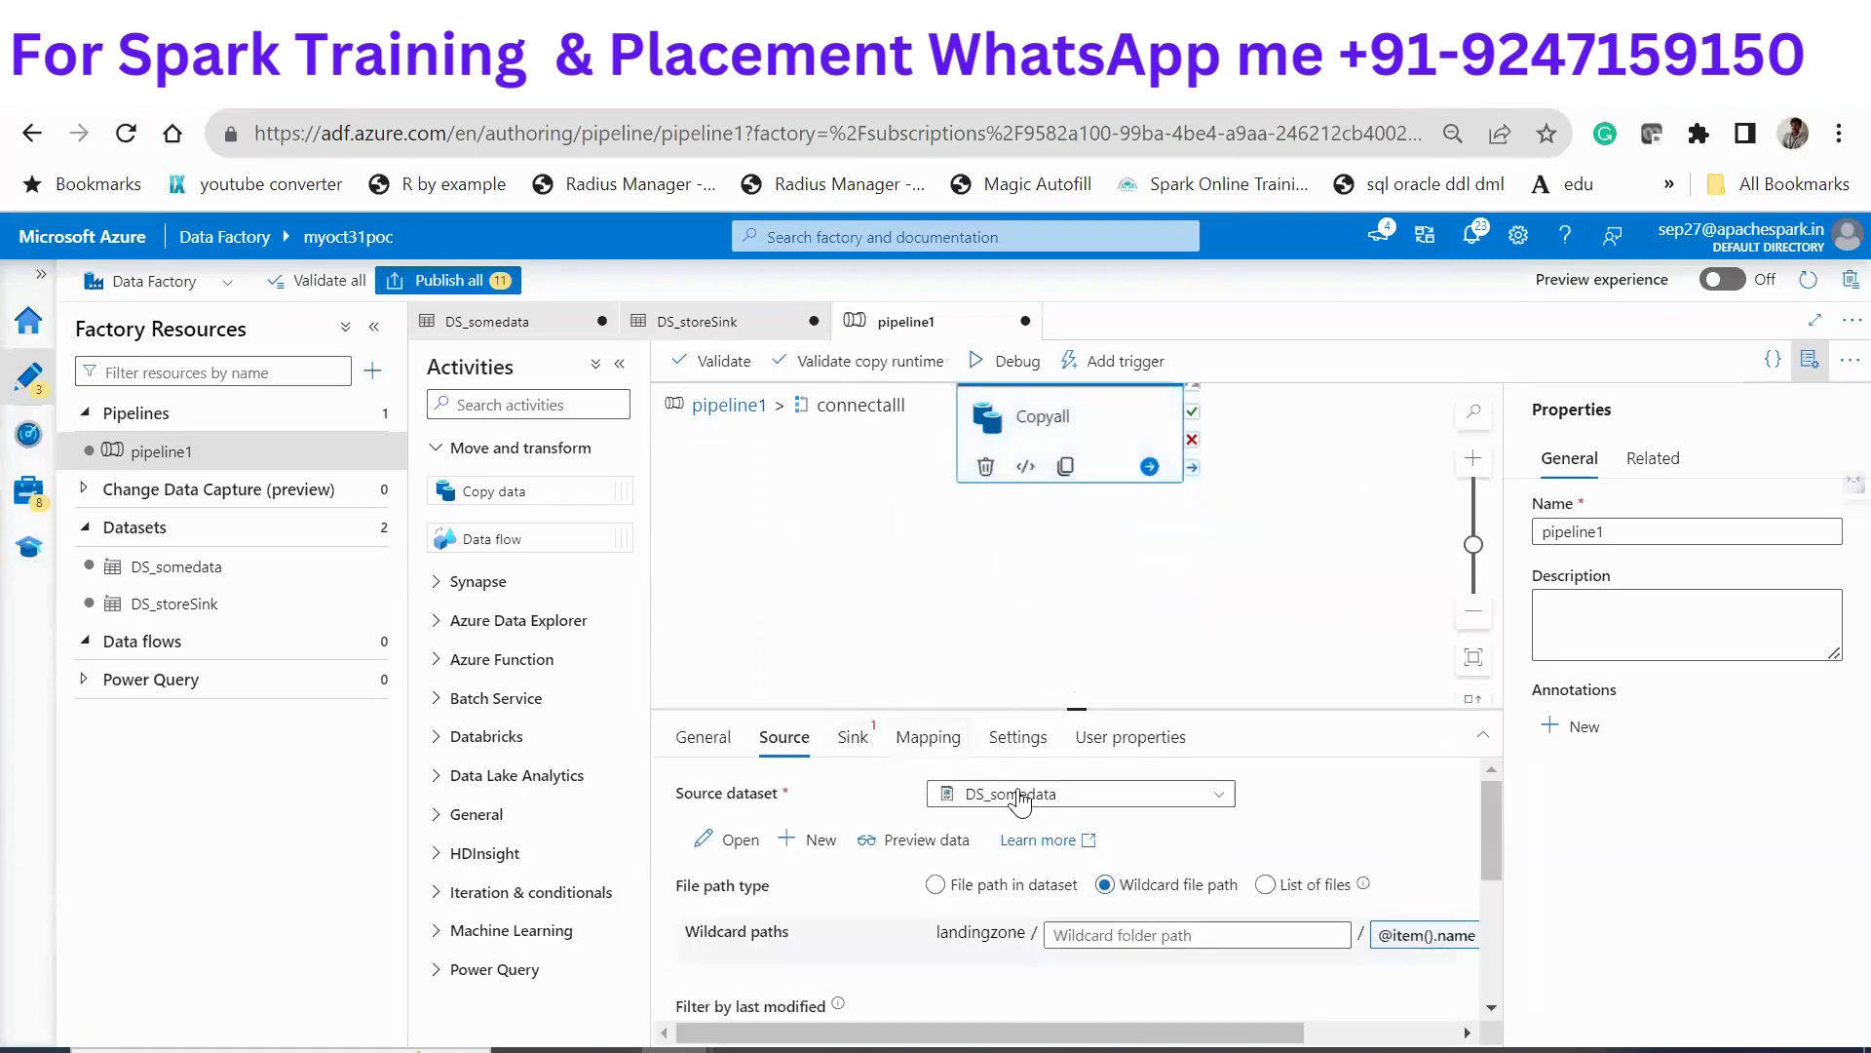
left_click(1444, 941)
left_click(1258, 359)
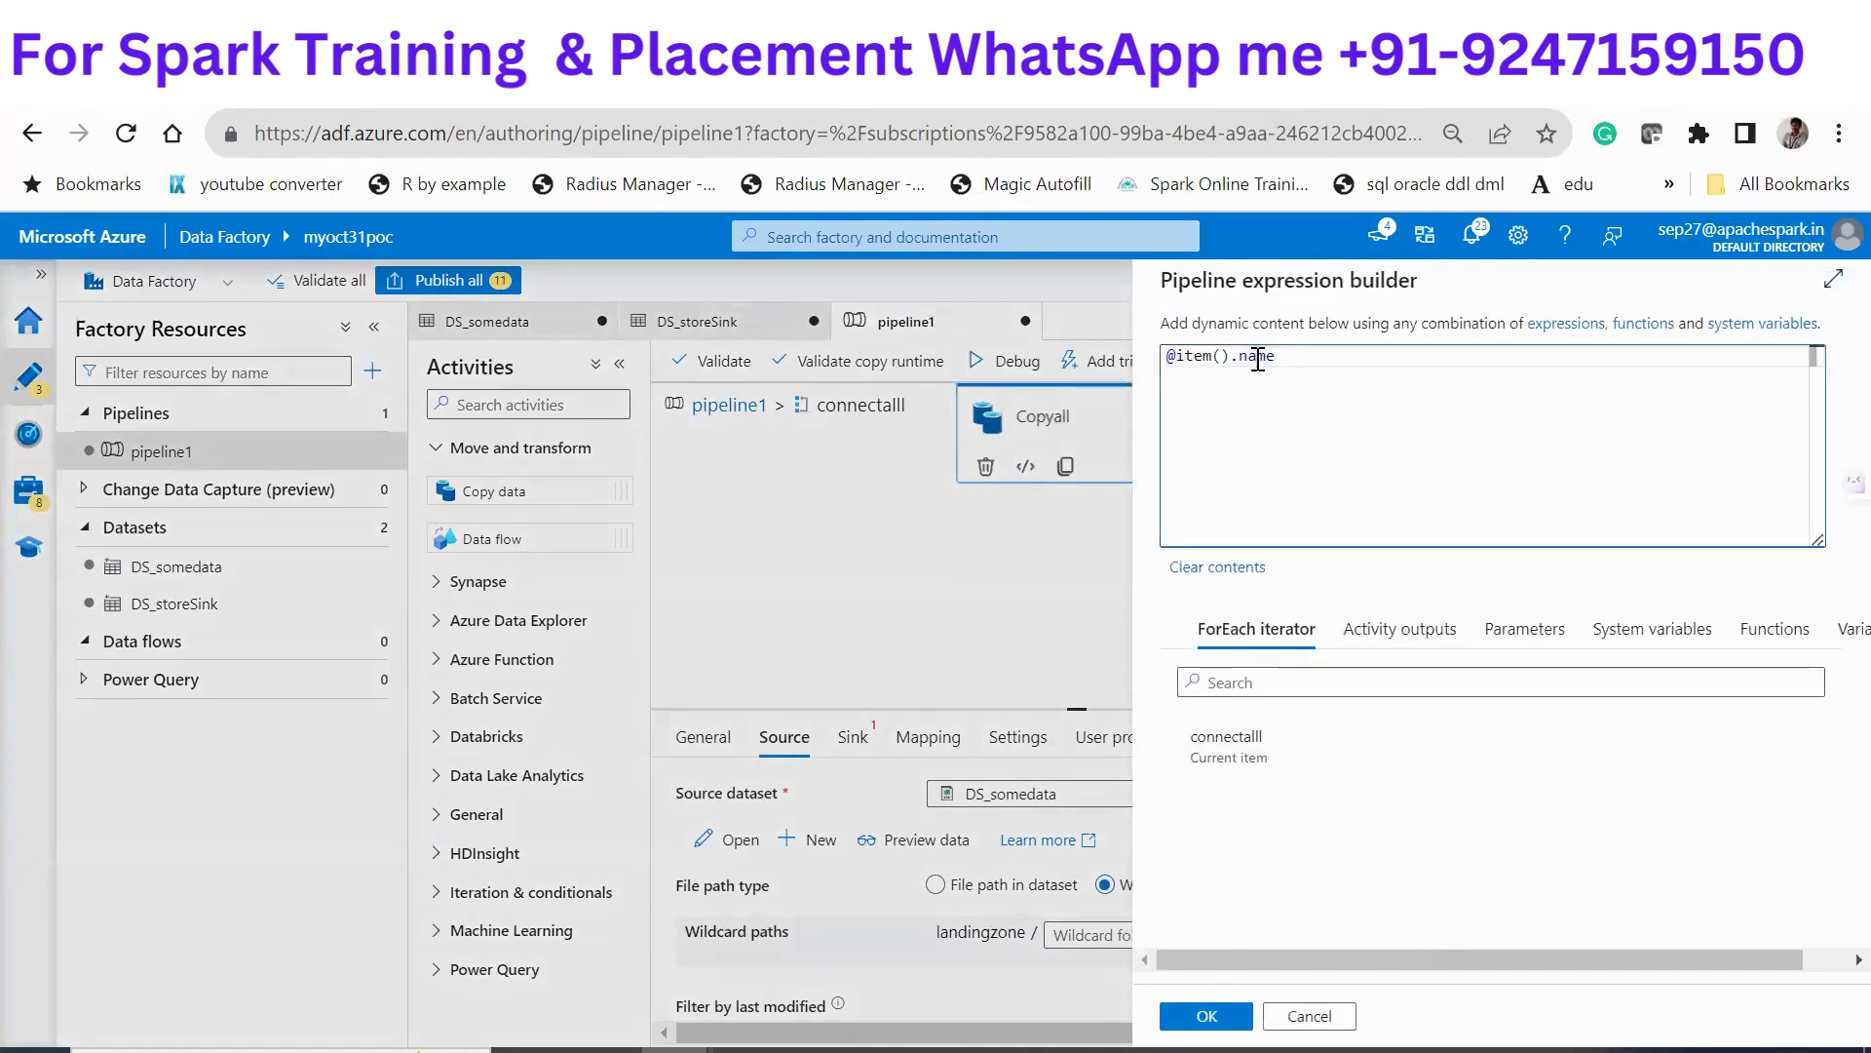
left_click(1209, 1019)
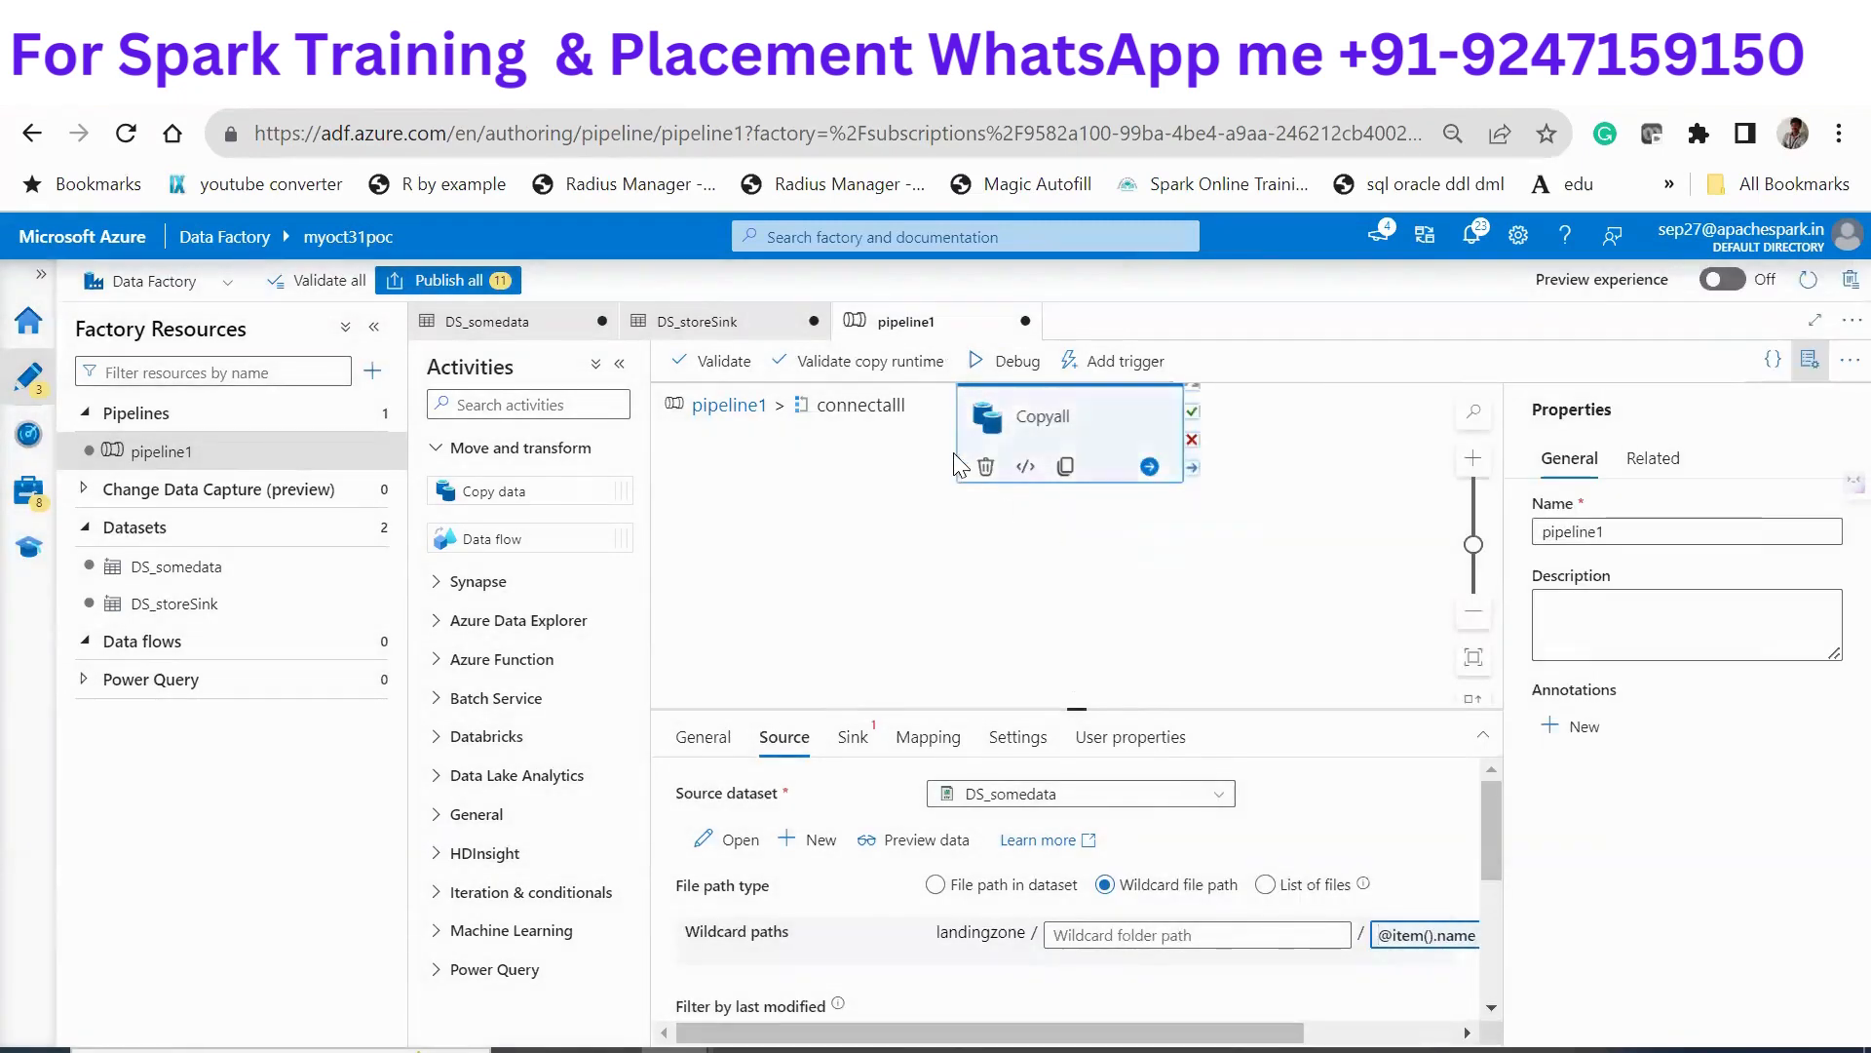
Set the sink dataset of the Copyall activity to DS_storeSink
left_click(854, 738)
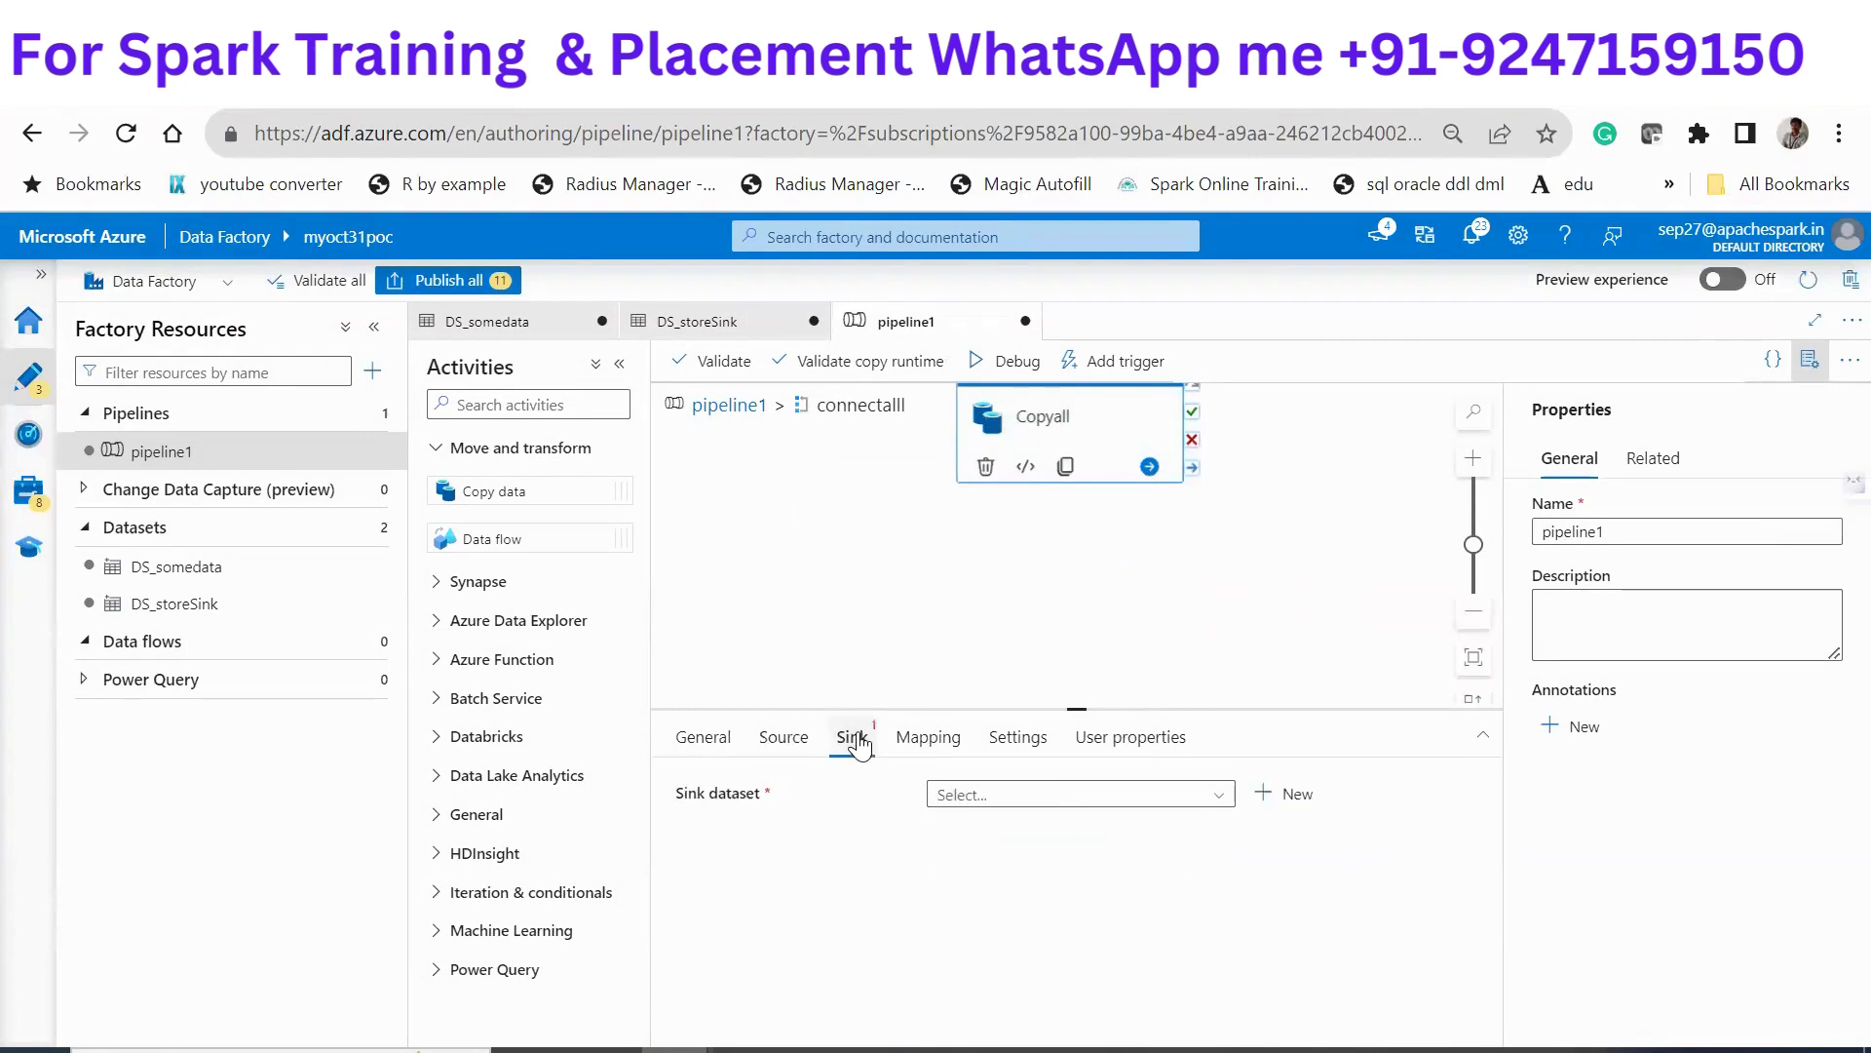
left_click(1004, 796)
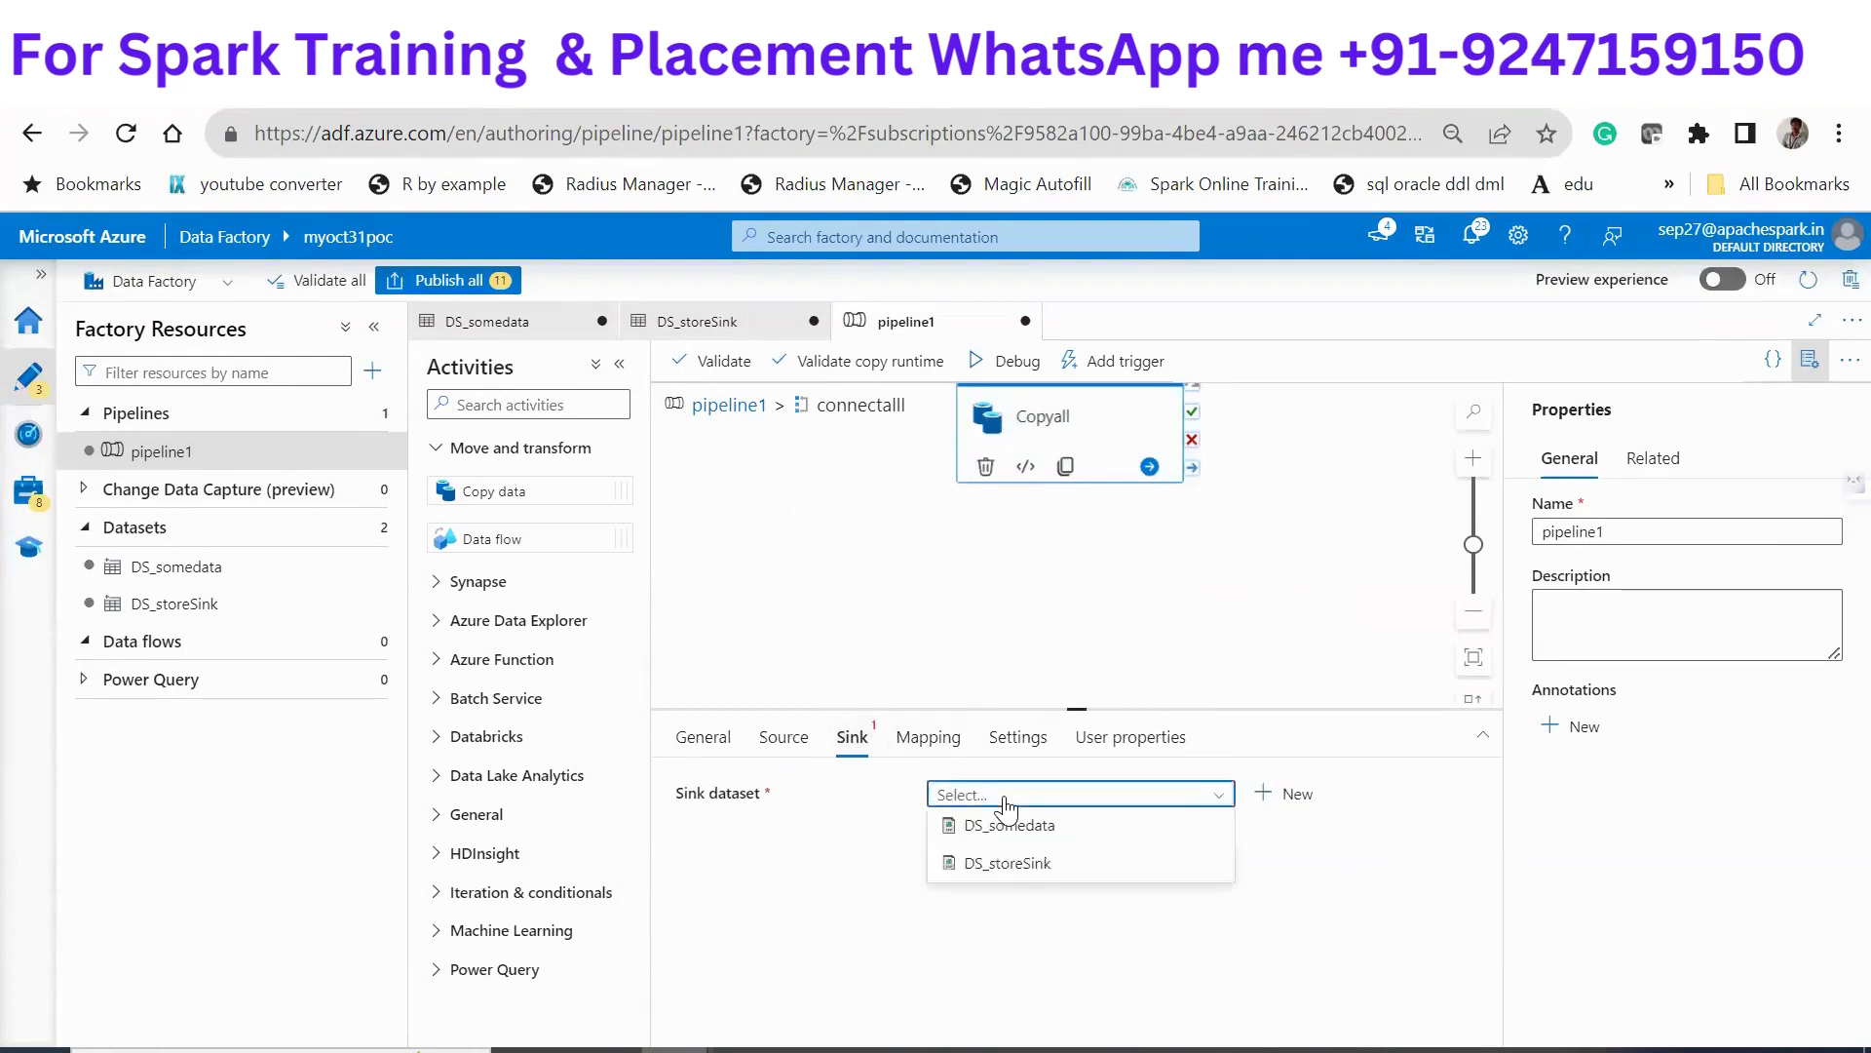
left_click(1018, 868)
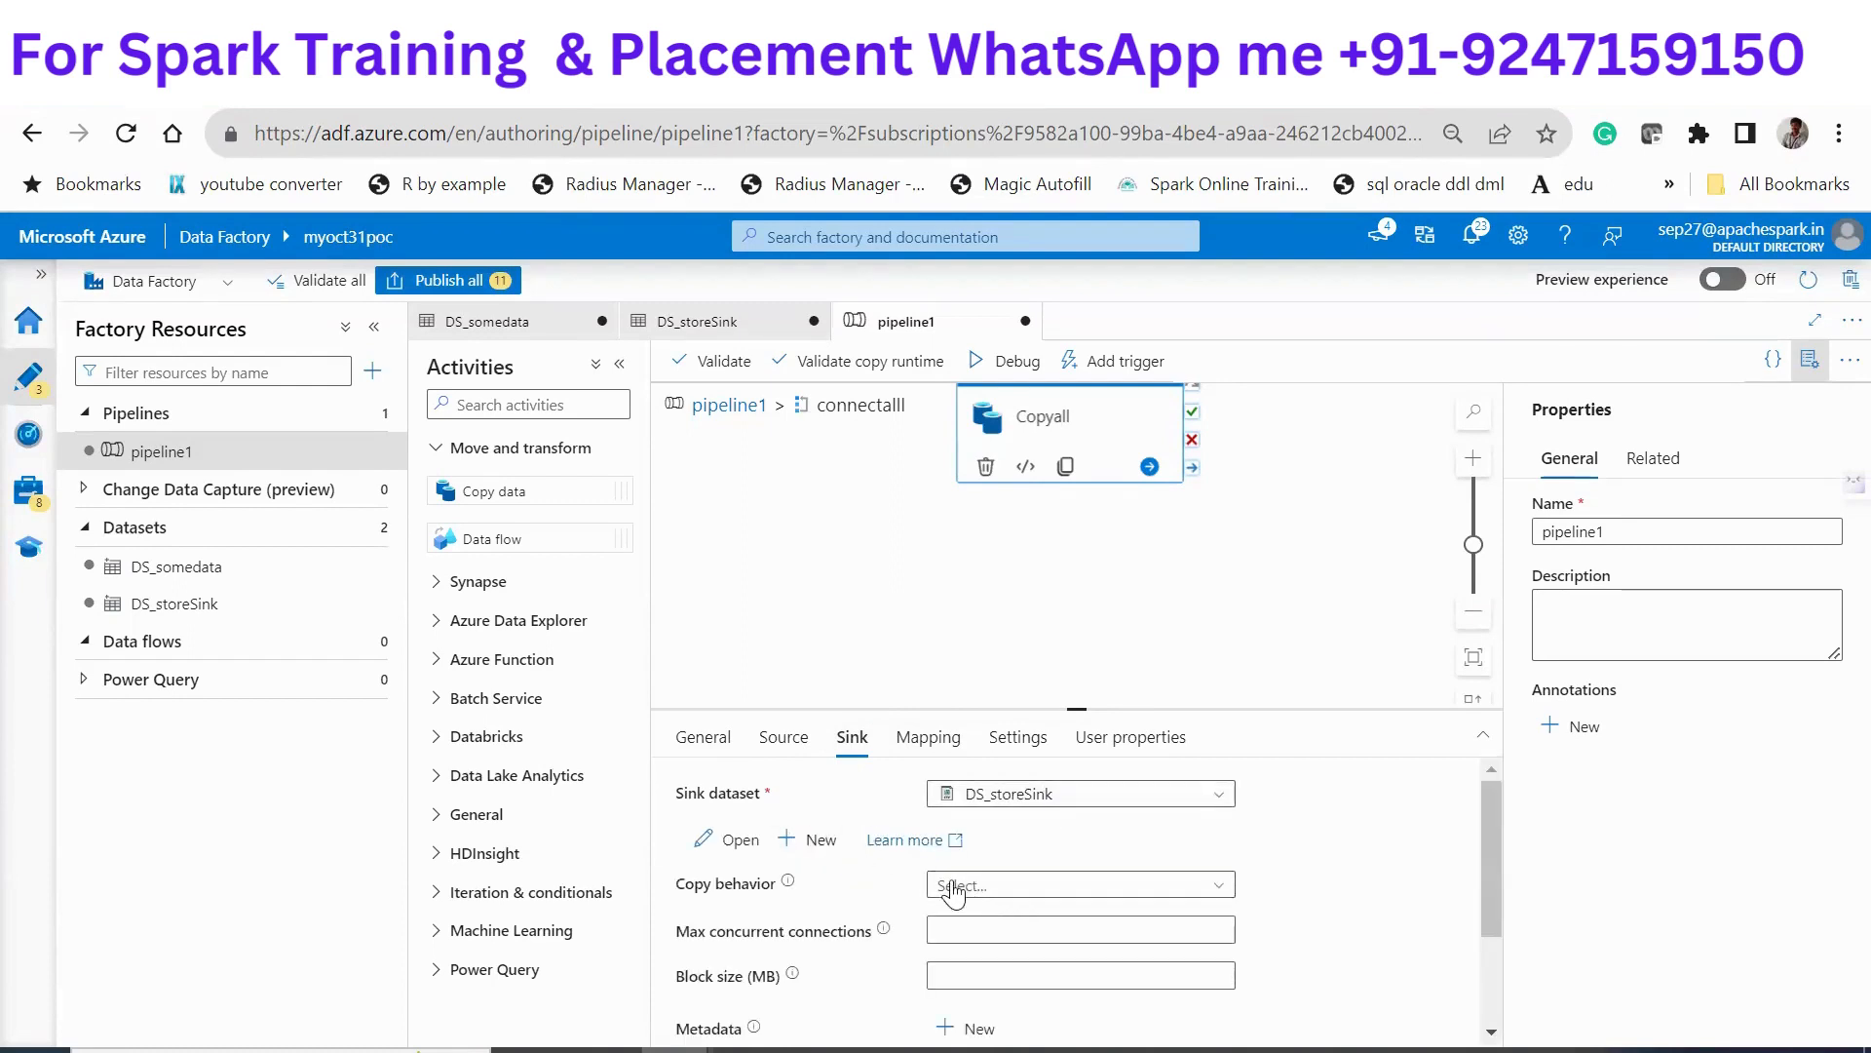
left_click(987, 889)
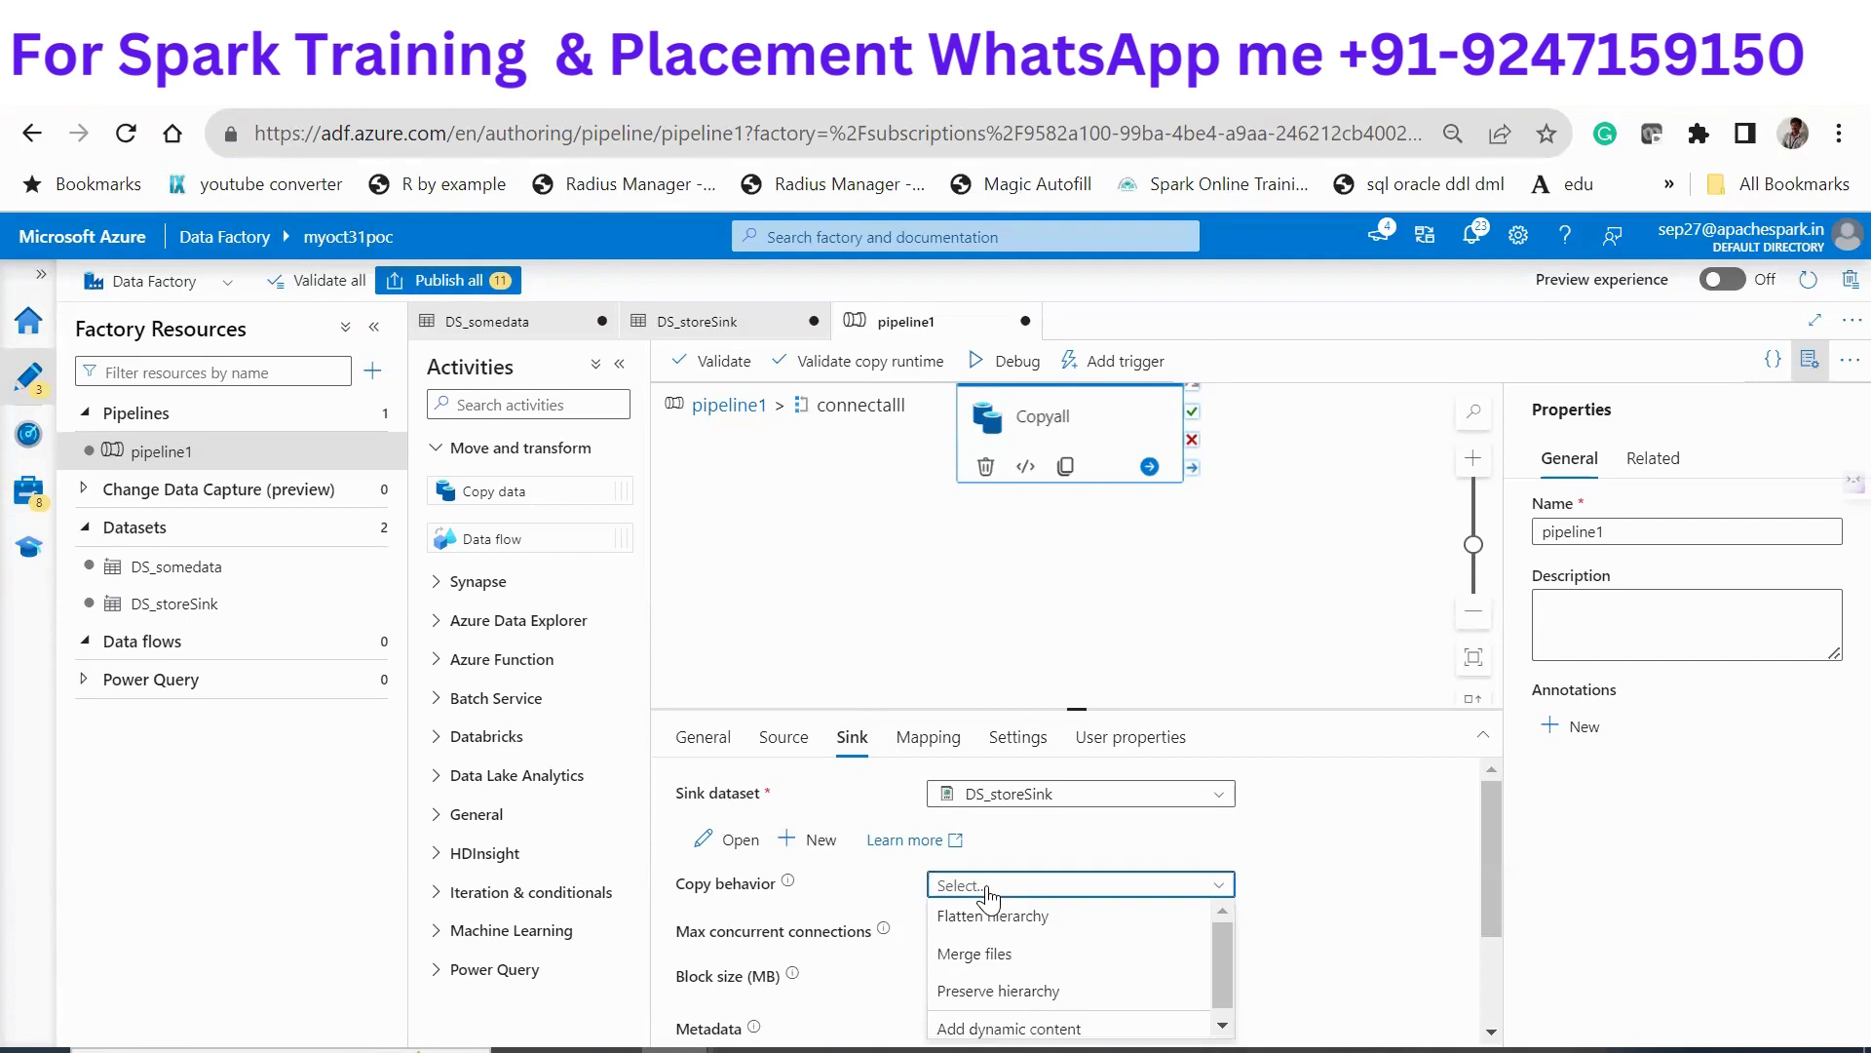
left_click(1008, 1030)
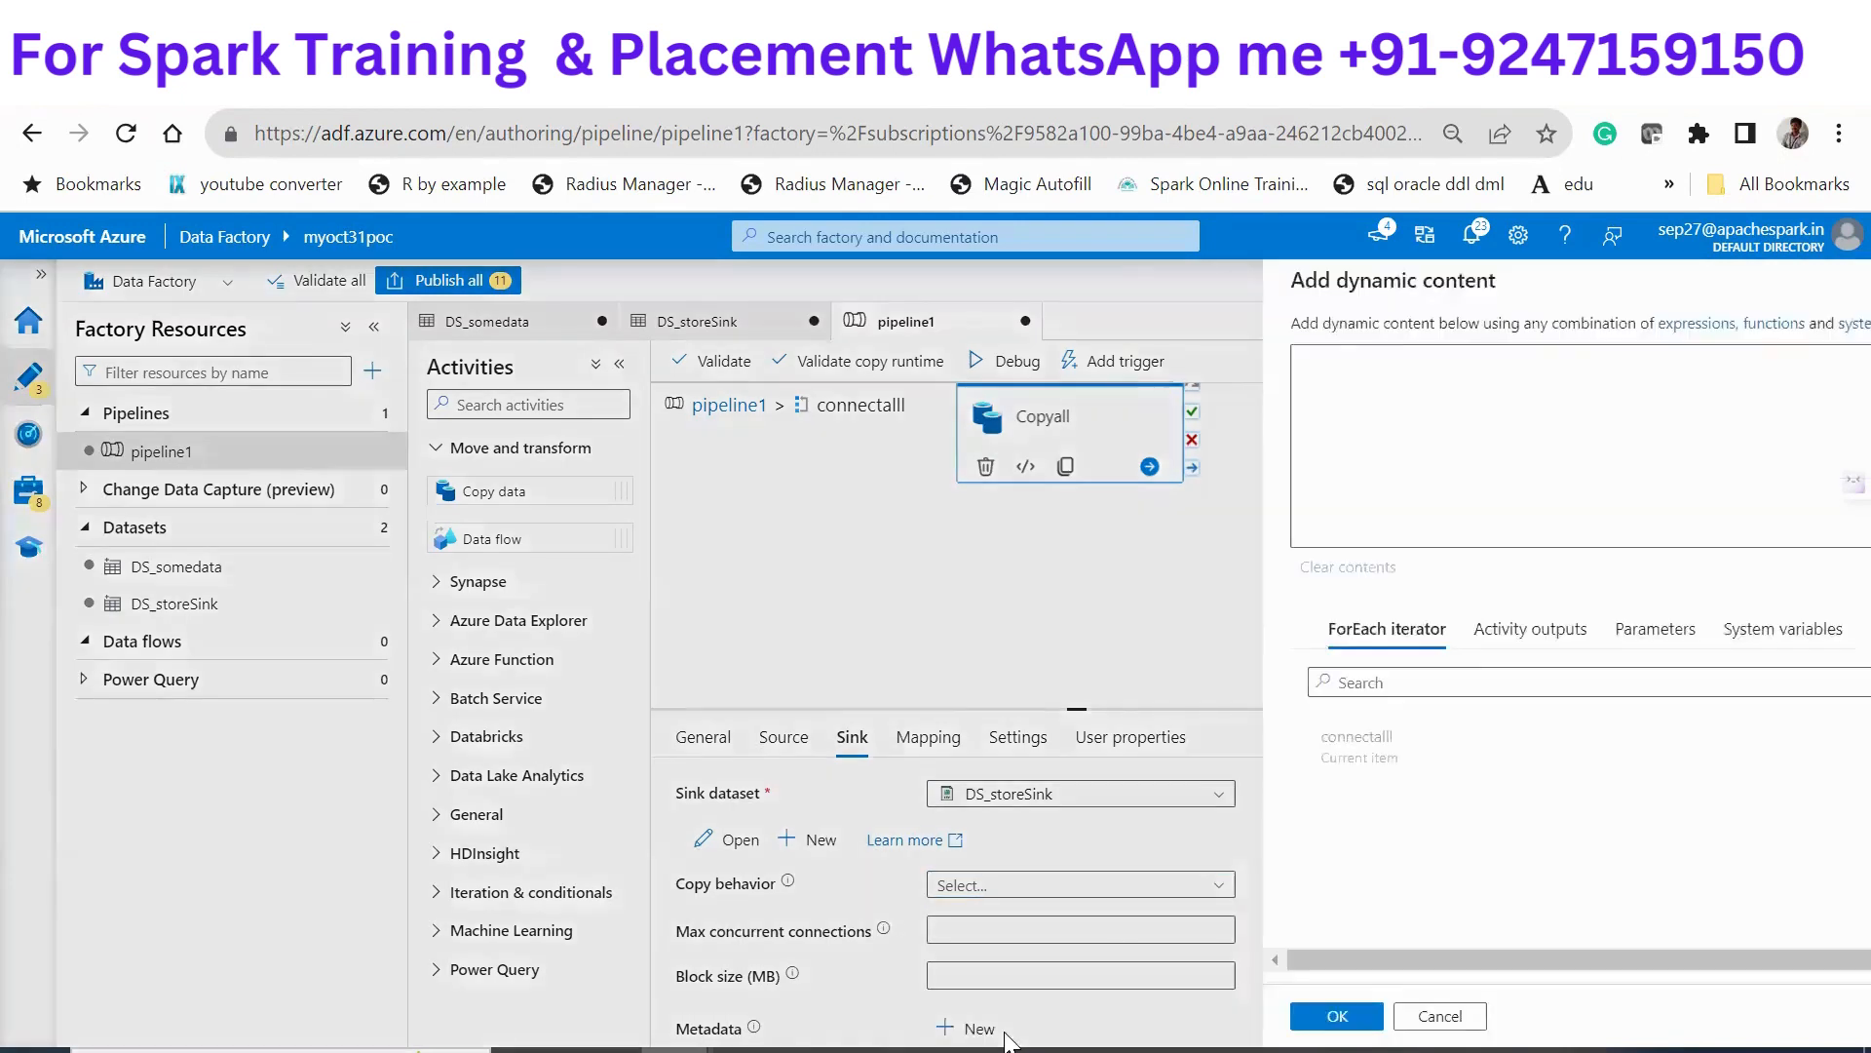
left_click(1228, 748)
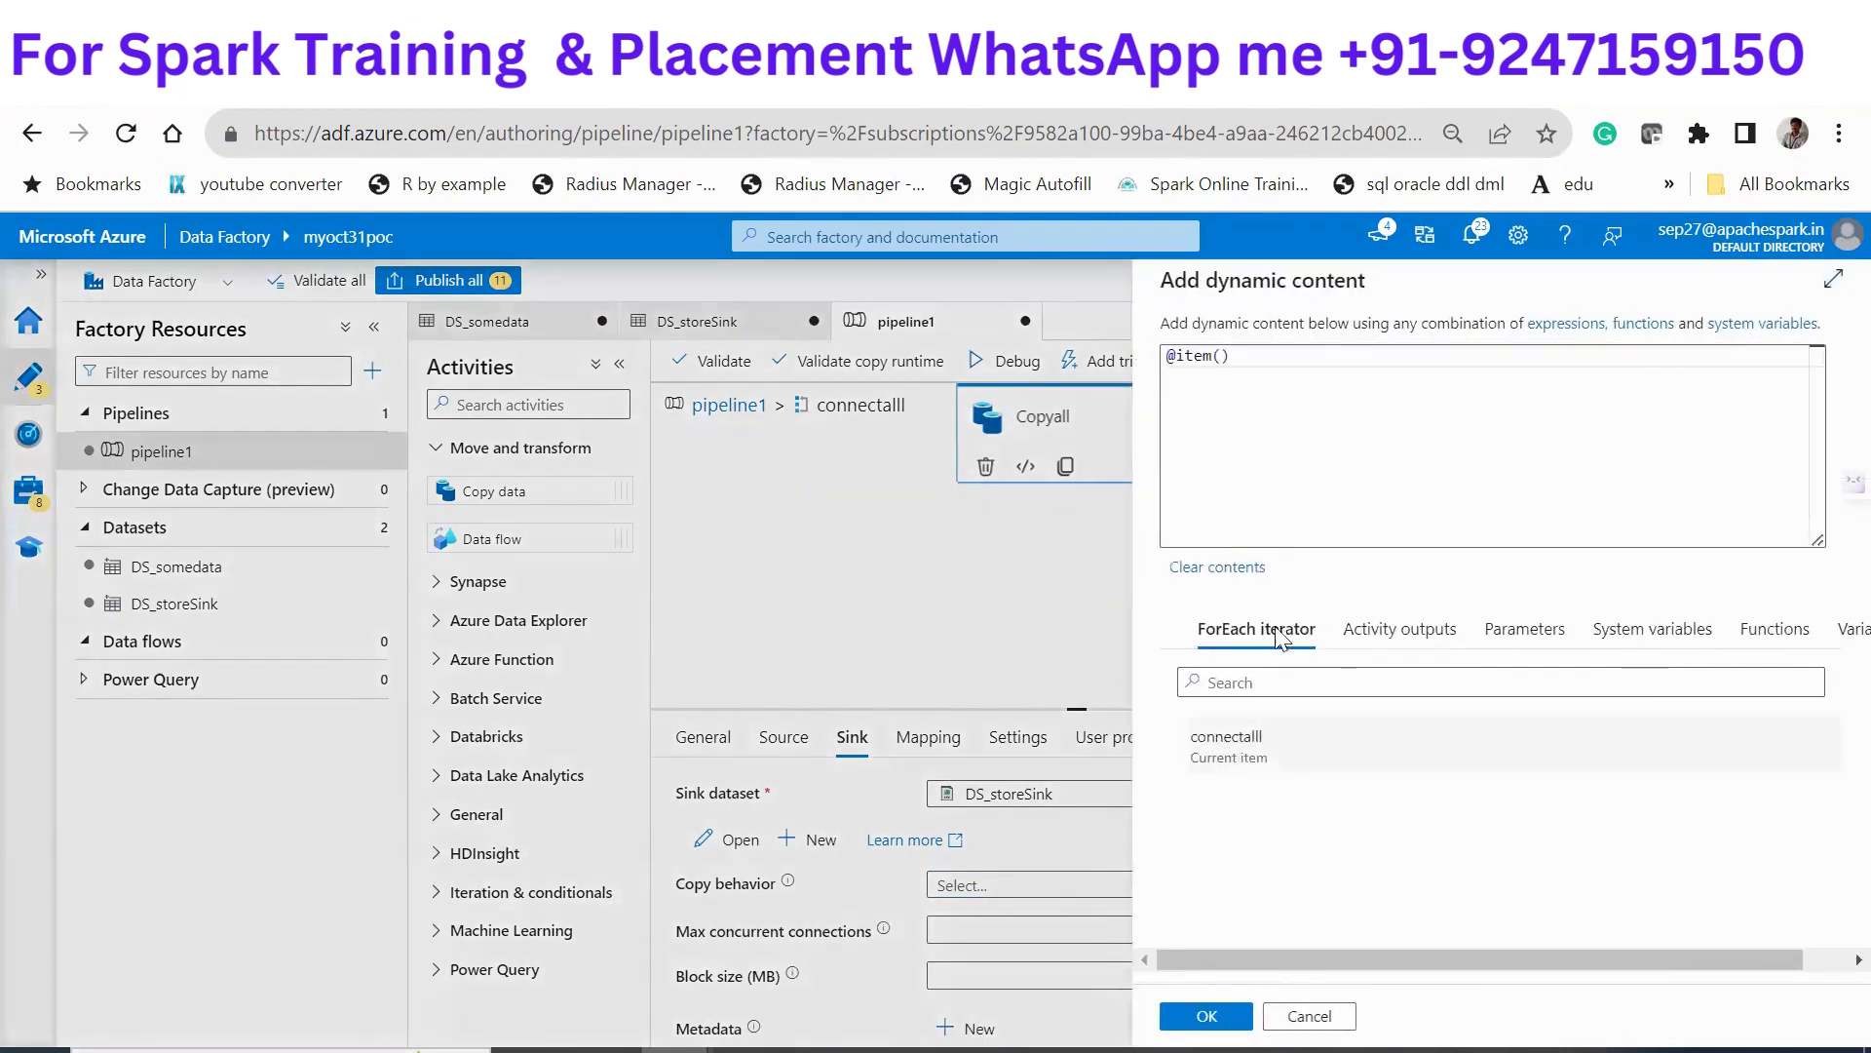
type(".")
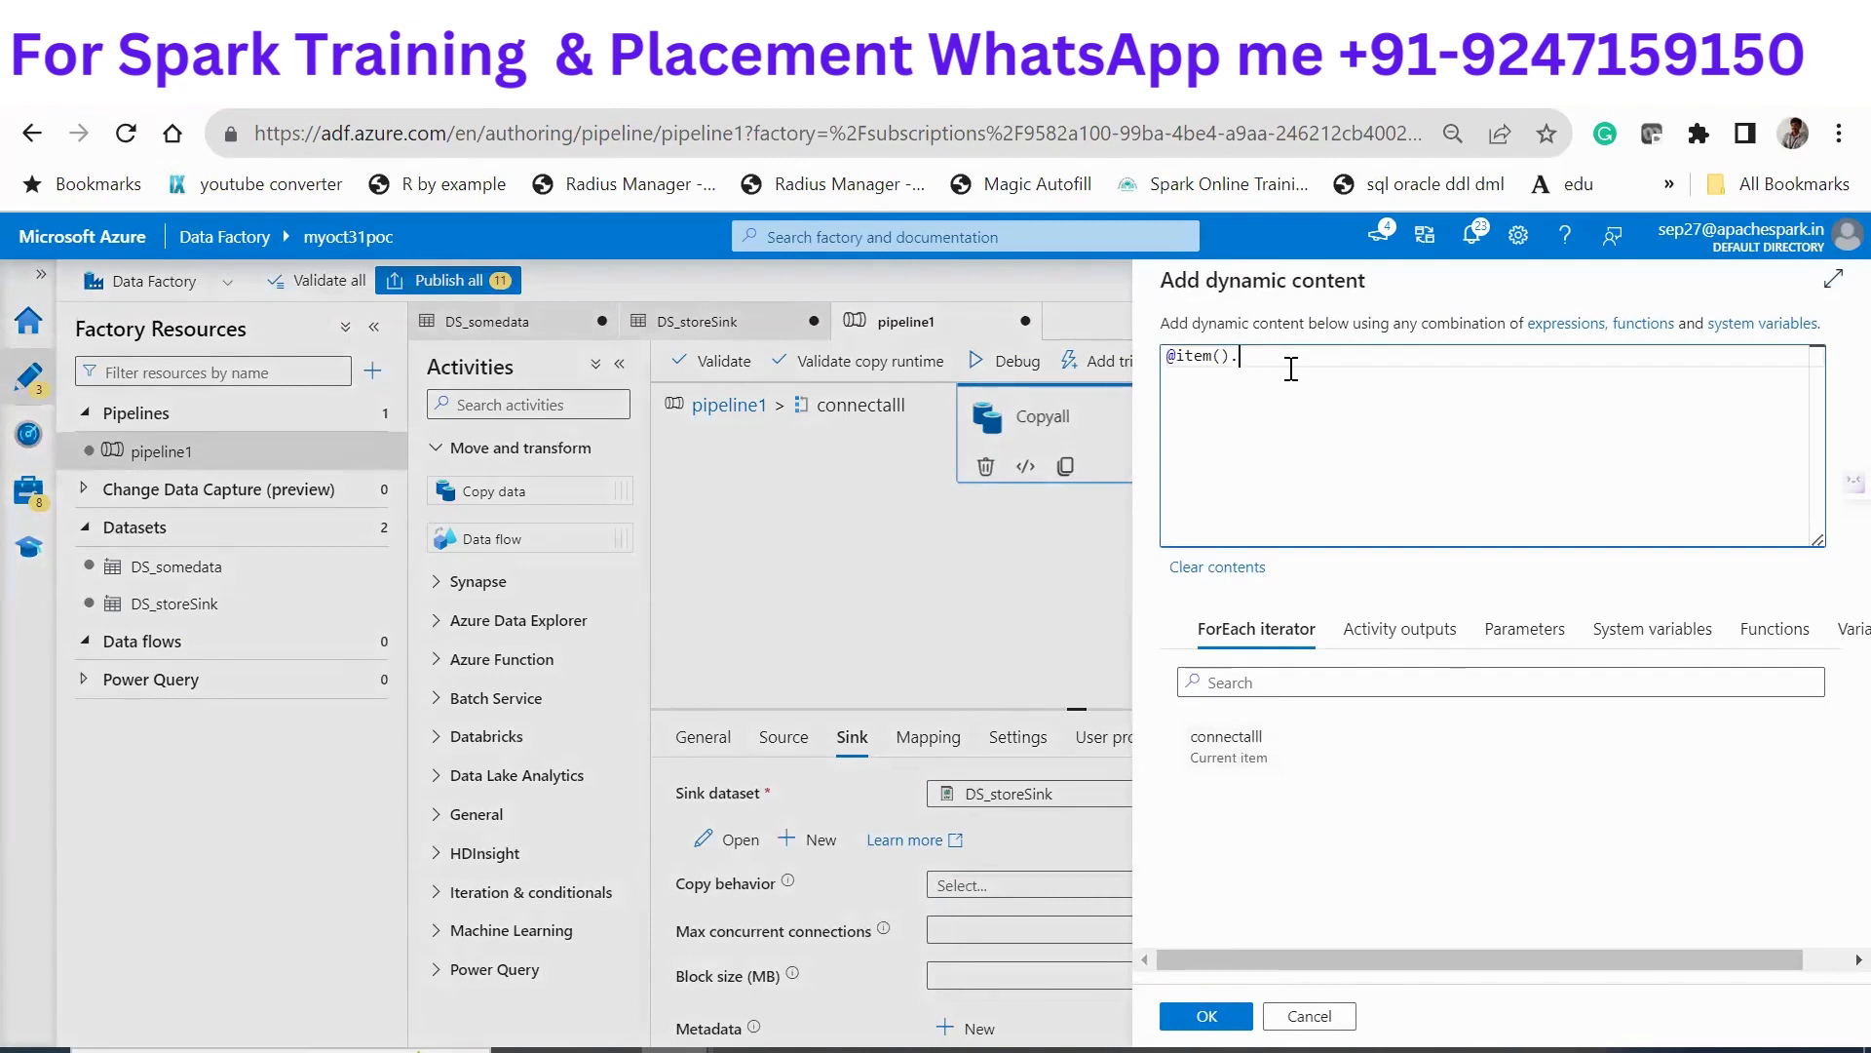
type("name")
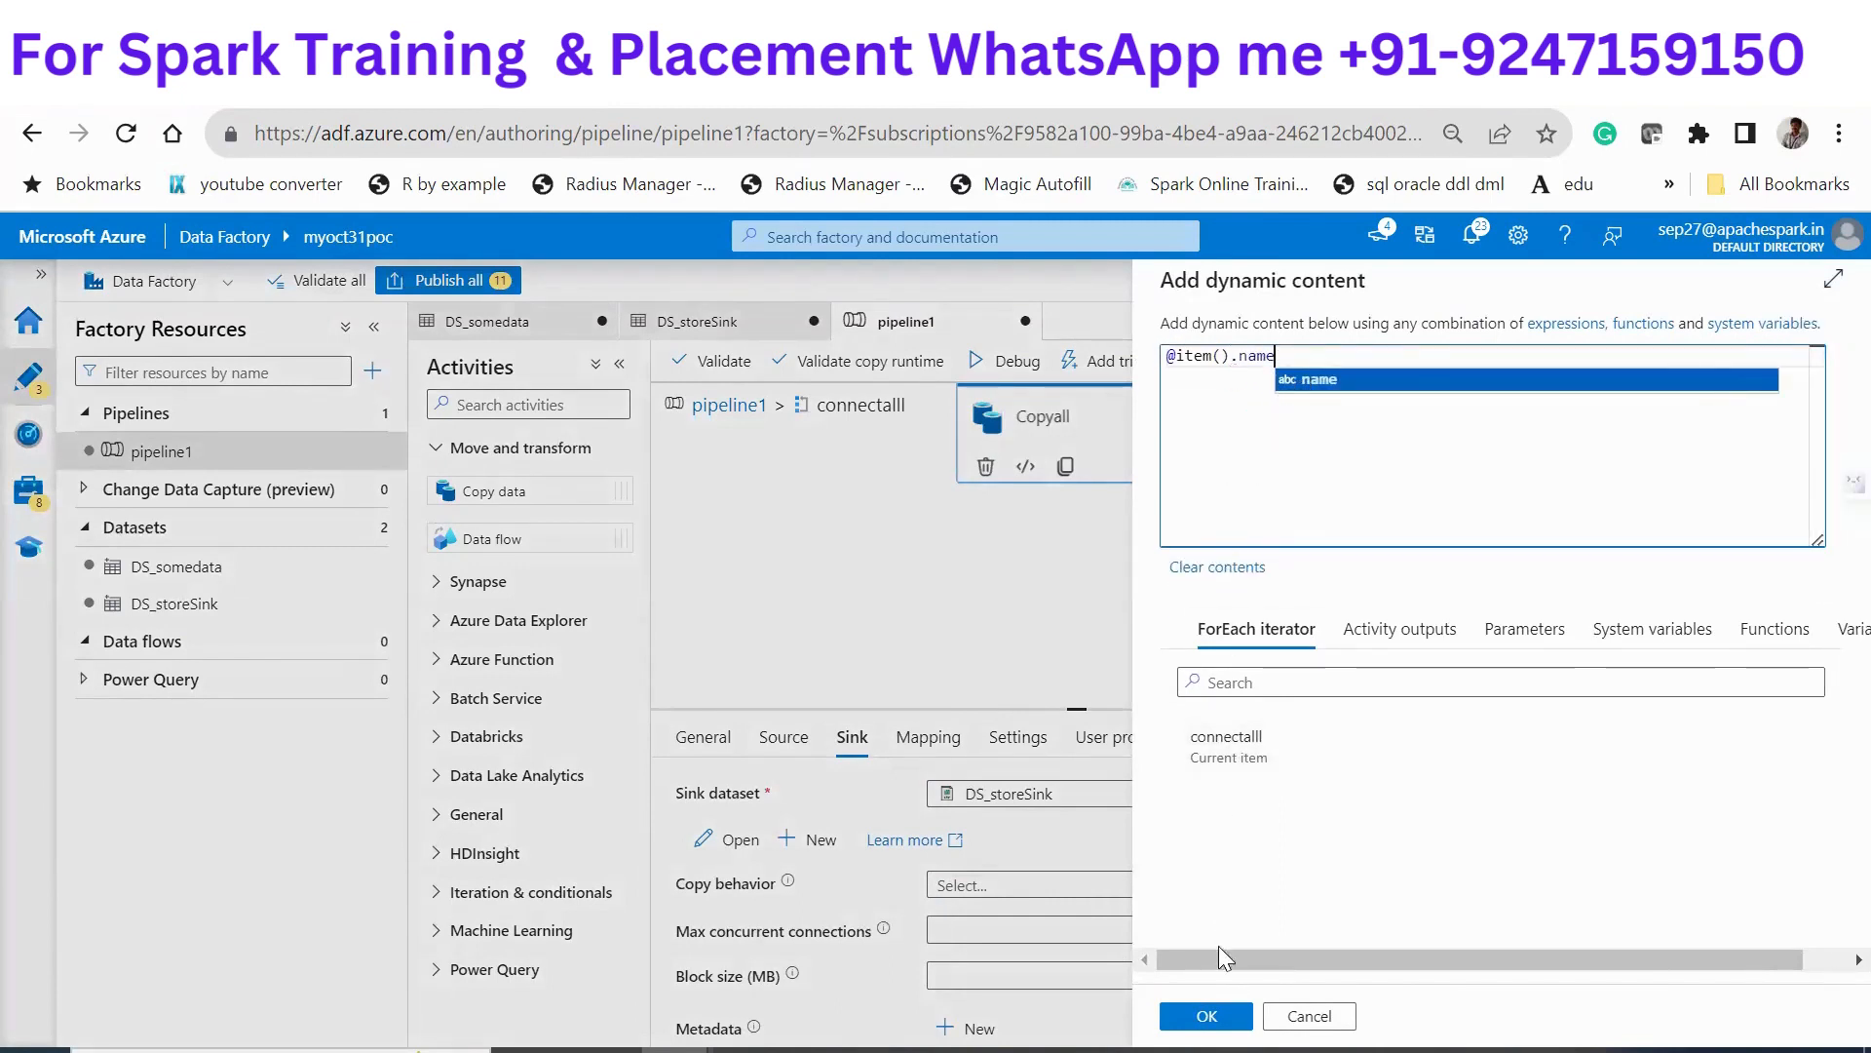
left_click(1206, 1015)
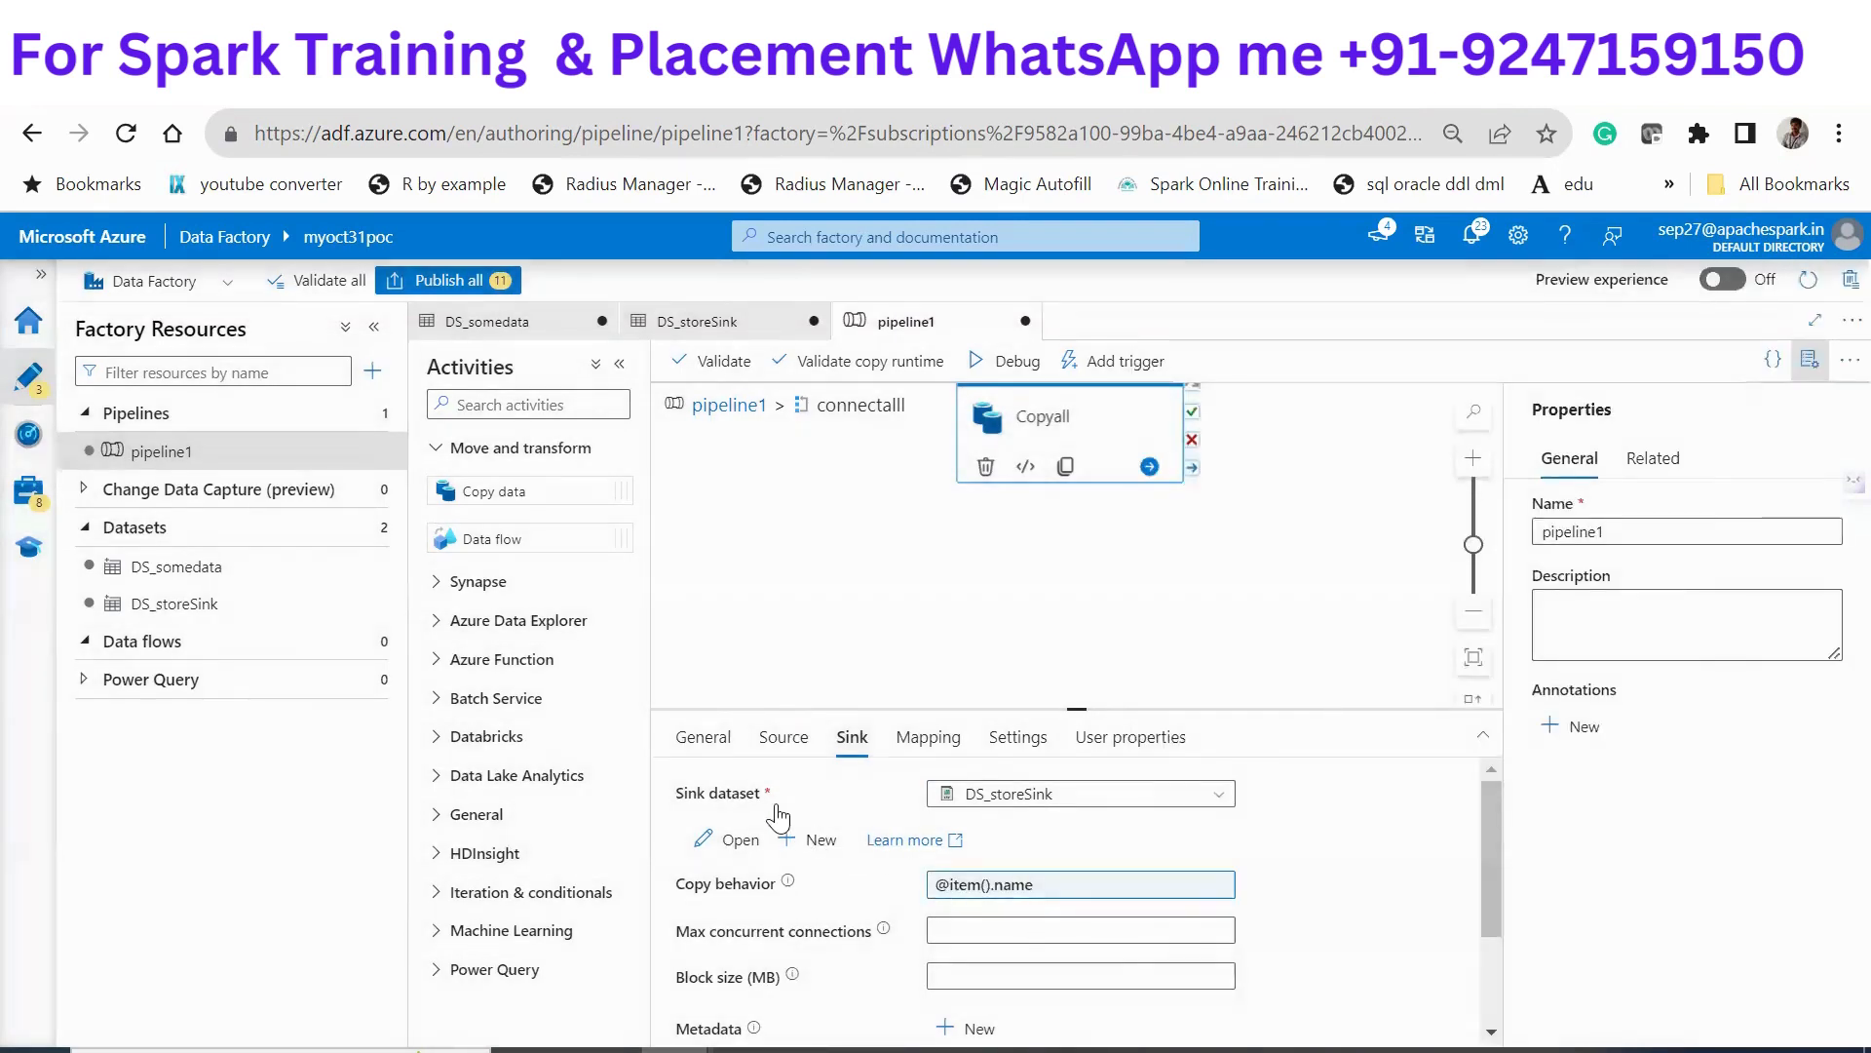
Review Copyall's source wildcard and sink settings, and start a debug run of pipeline1 with copy runtime validation
left_click(787, 742)
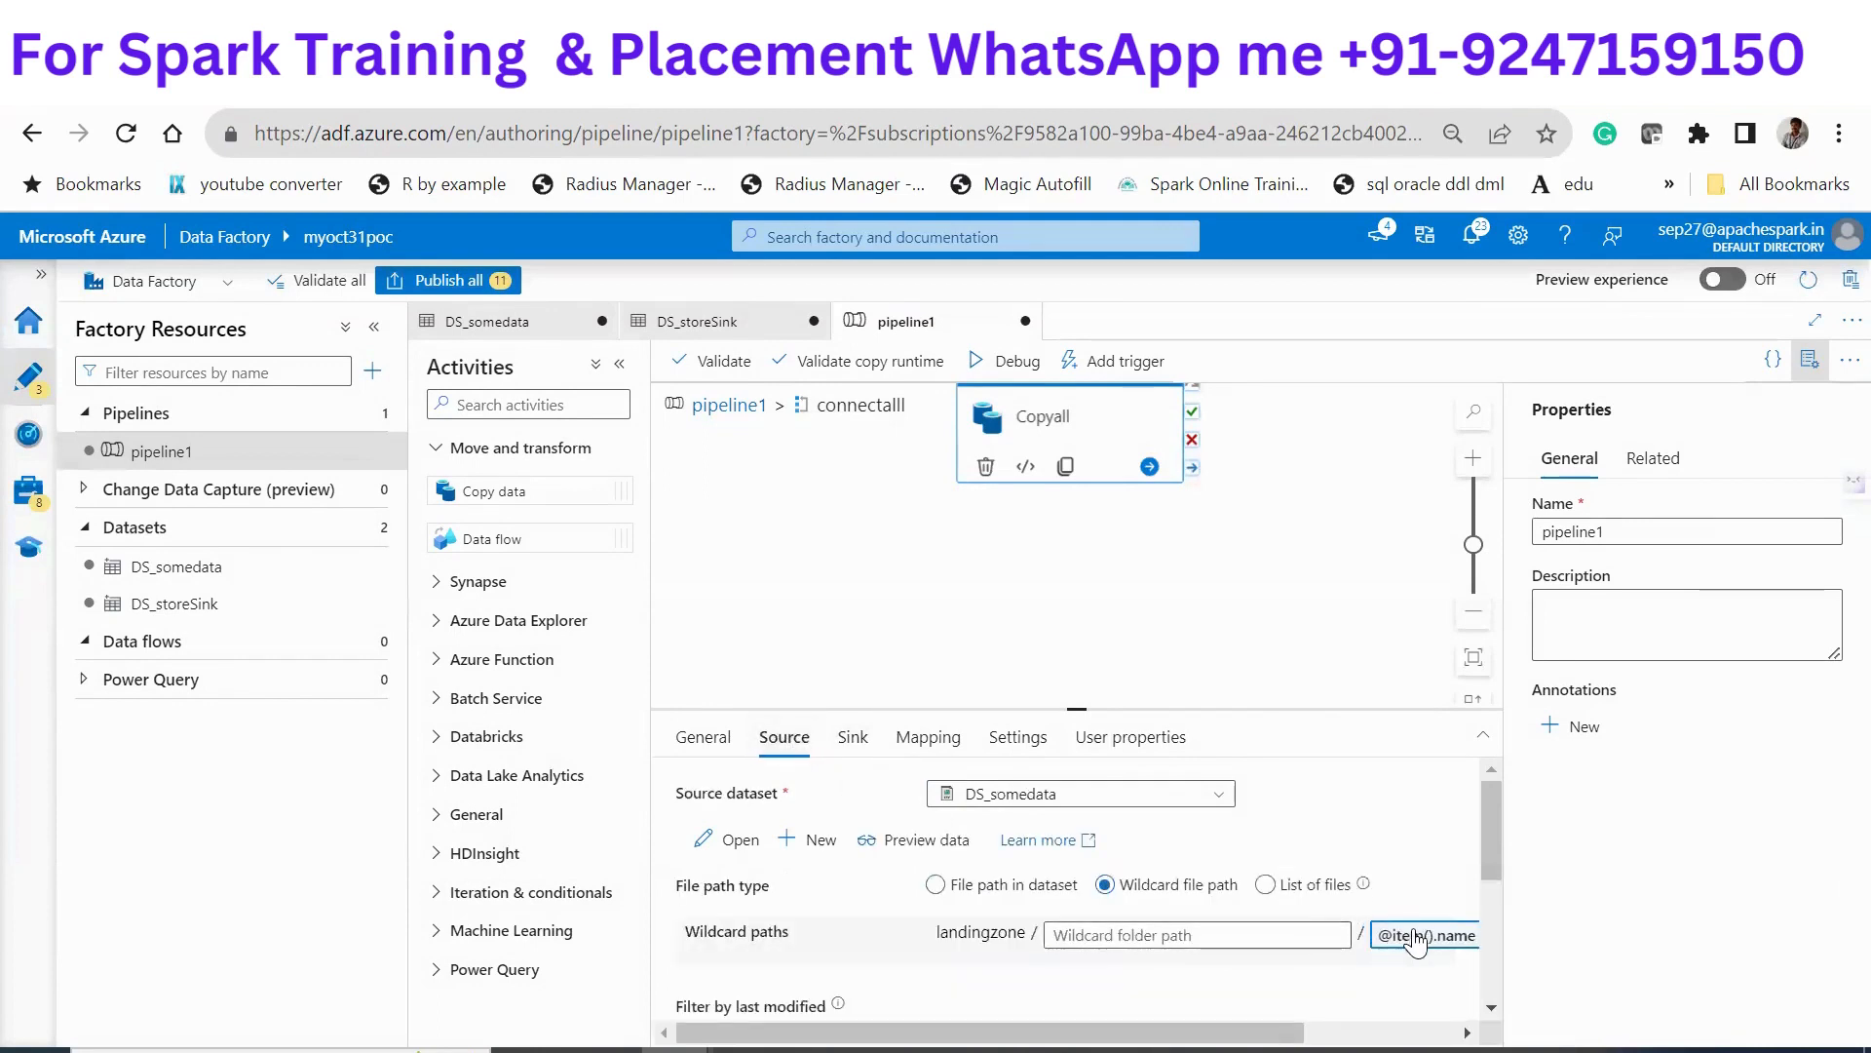
left_click(853, 740)
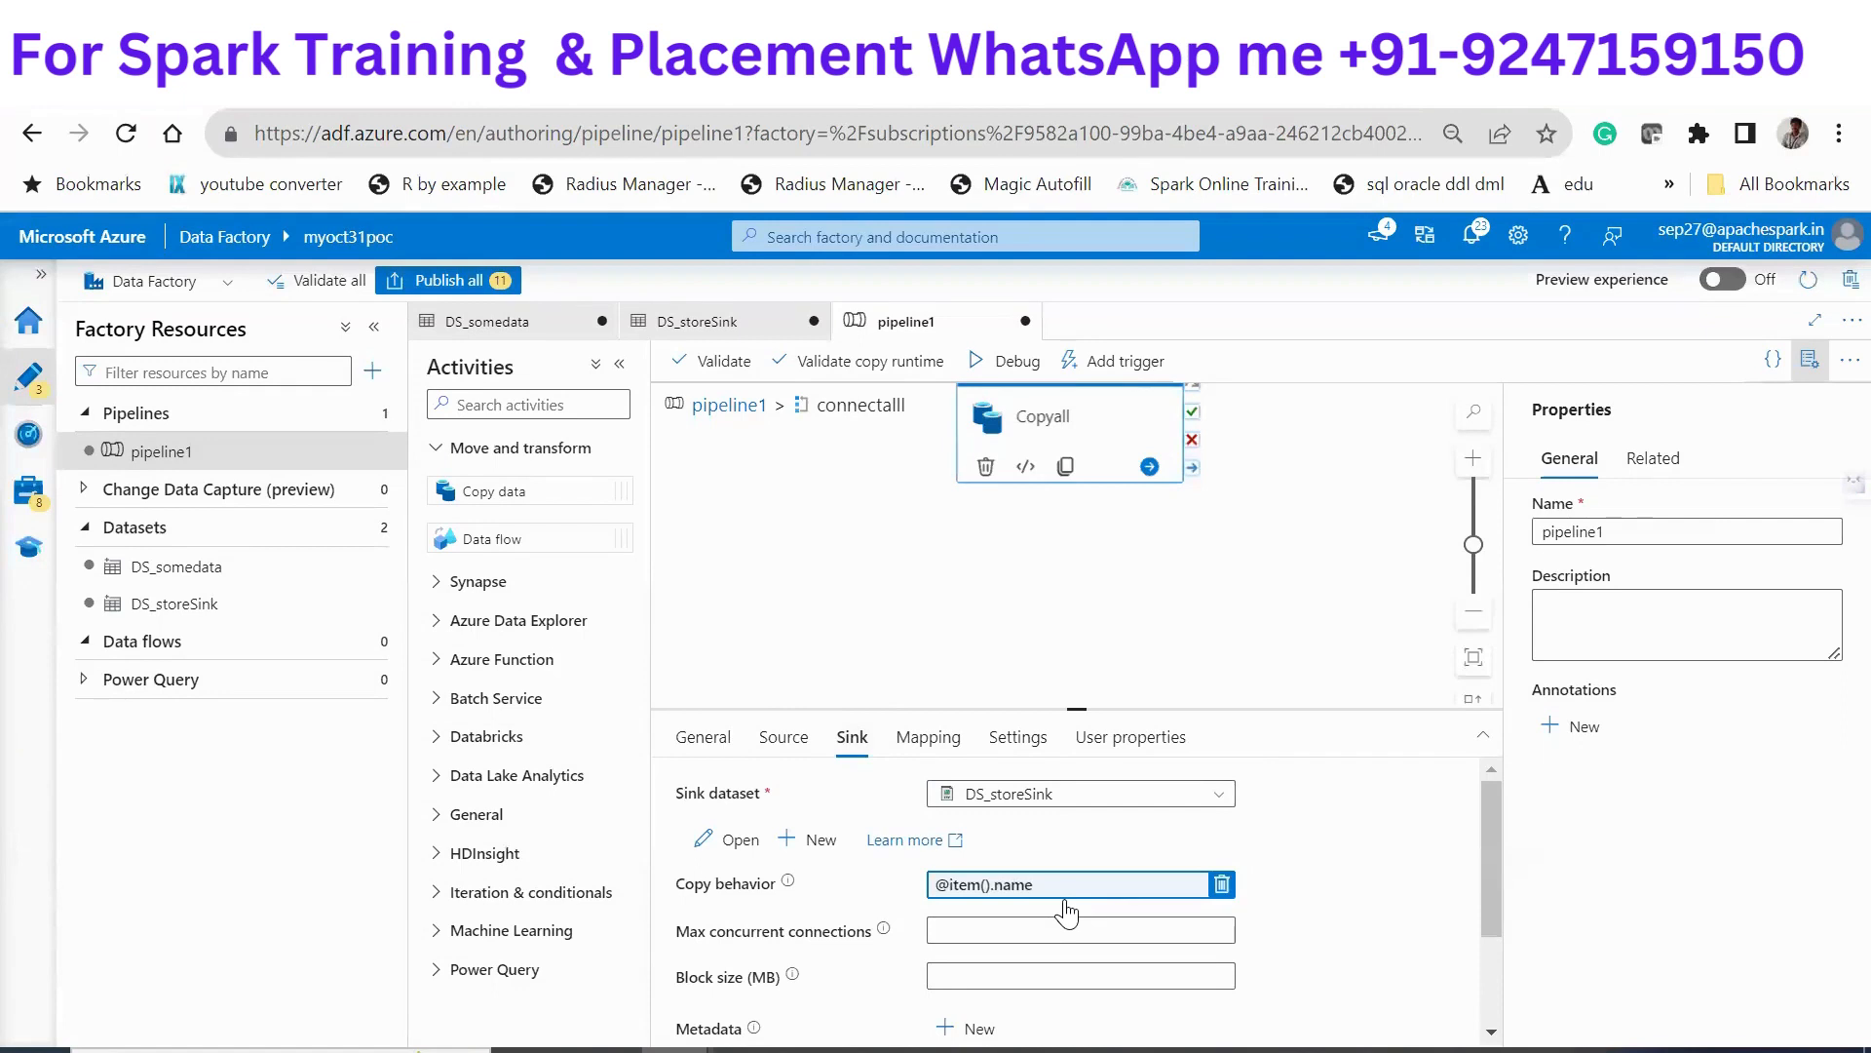
left_click(1493, 986)
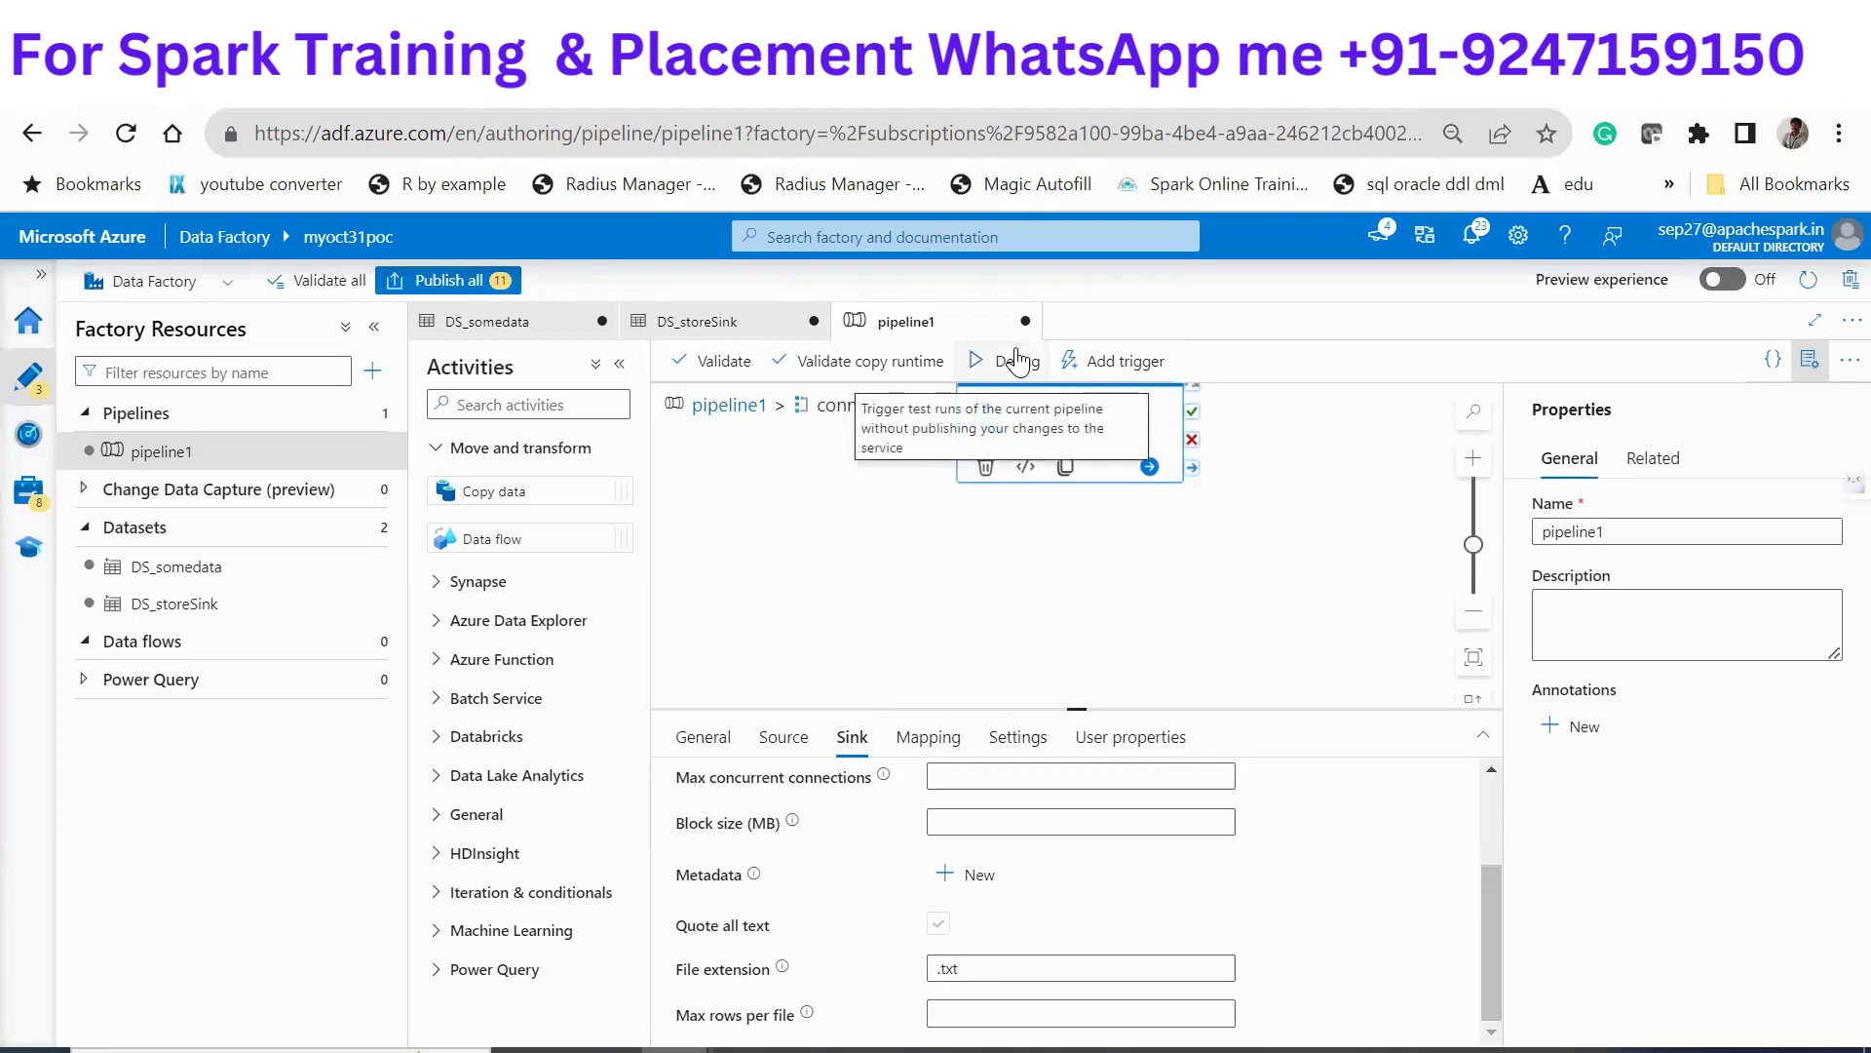
left_click(817, 373)
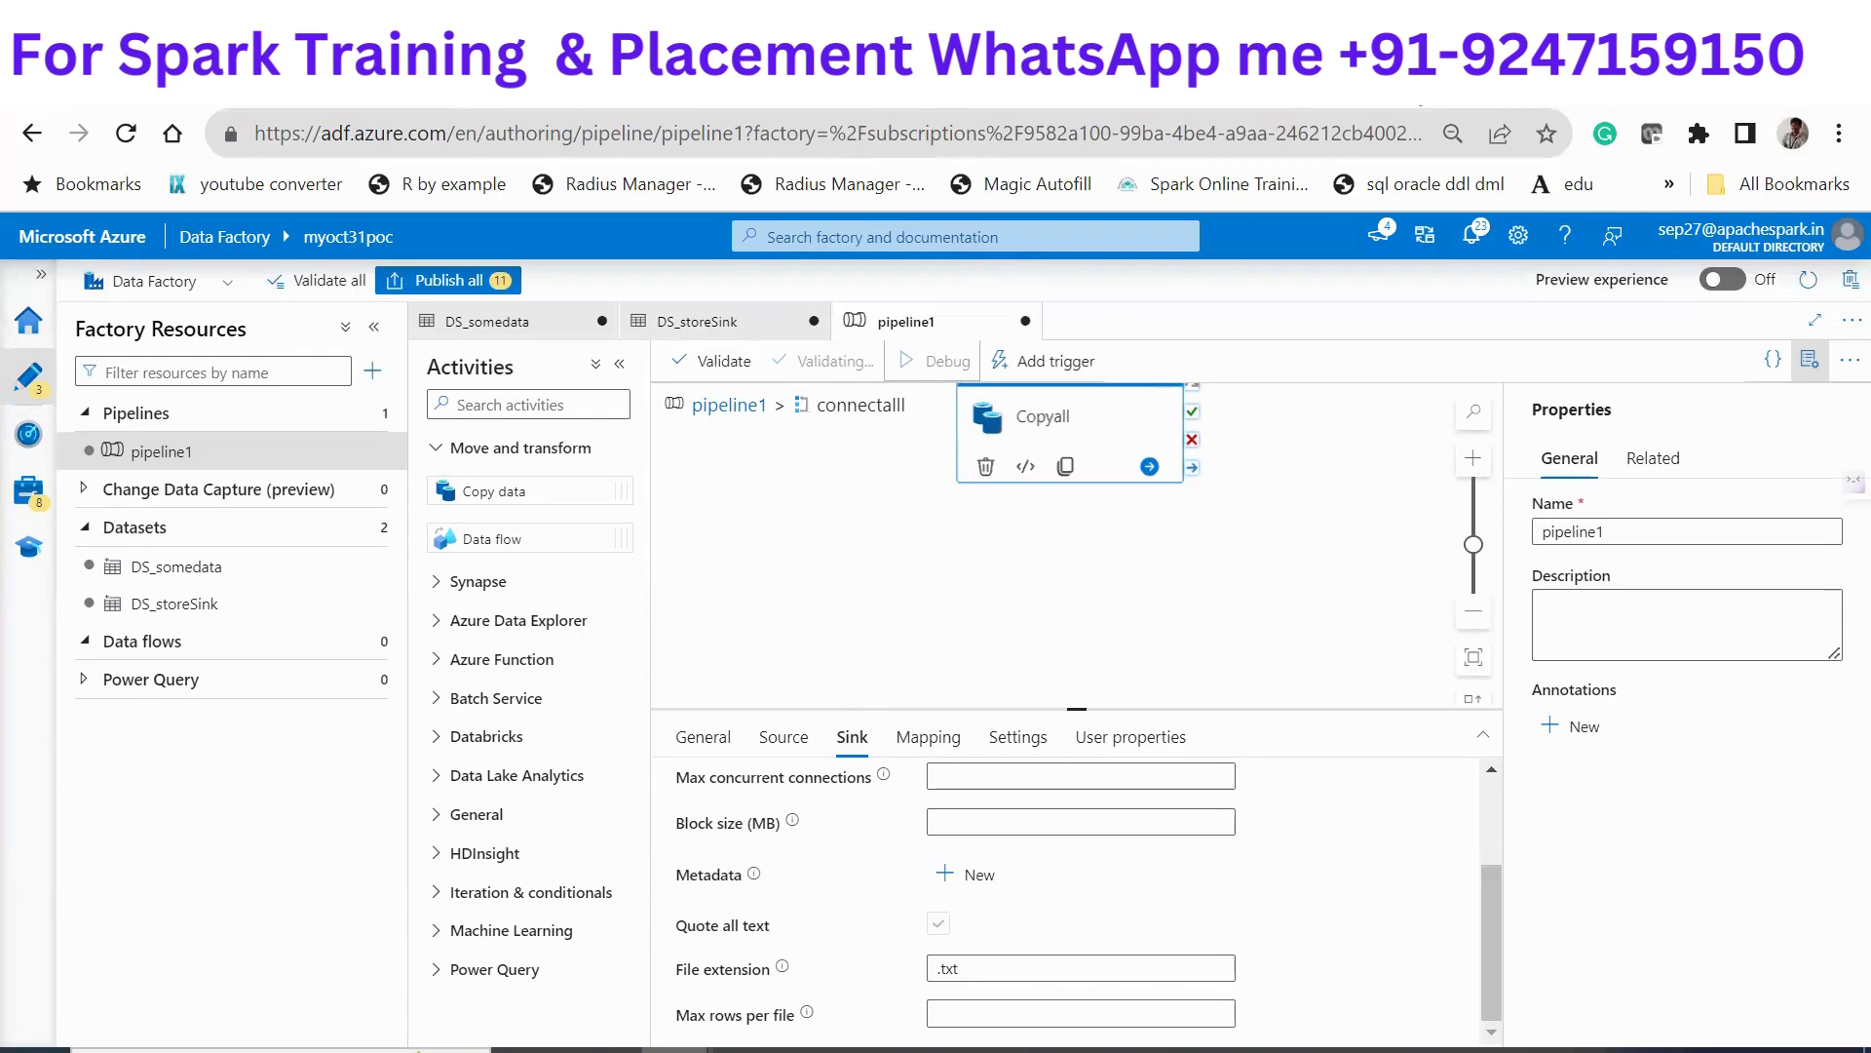
Switch to the Azure portal and open the data container of the destination10312023 storage account
left_click(1413, 102)
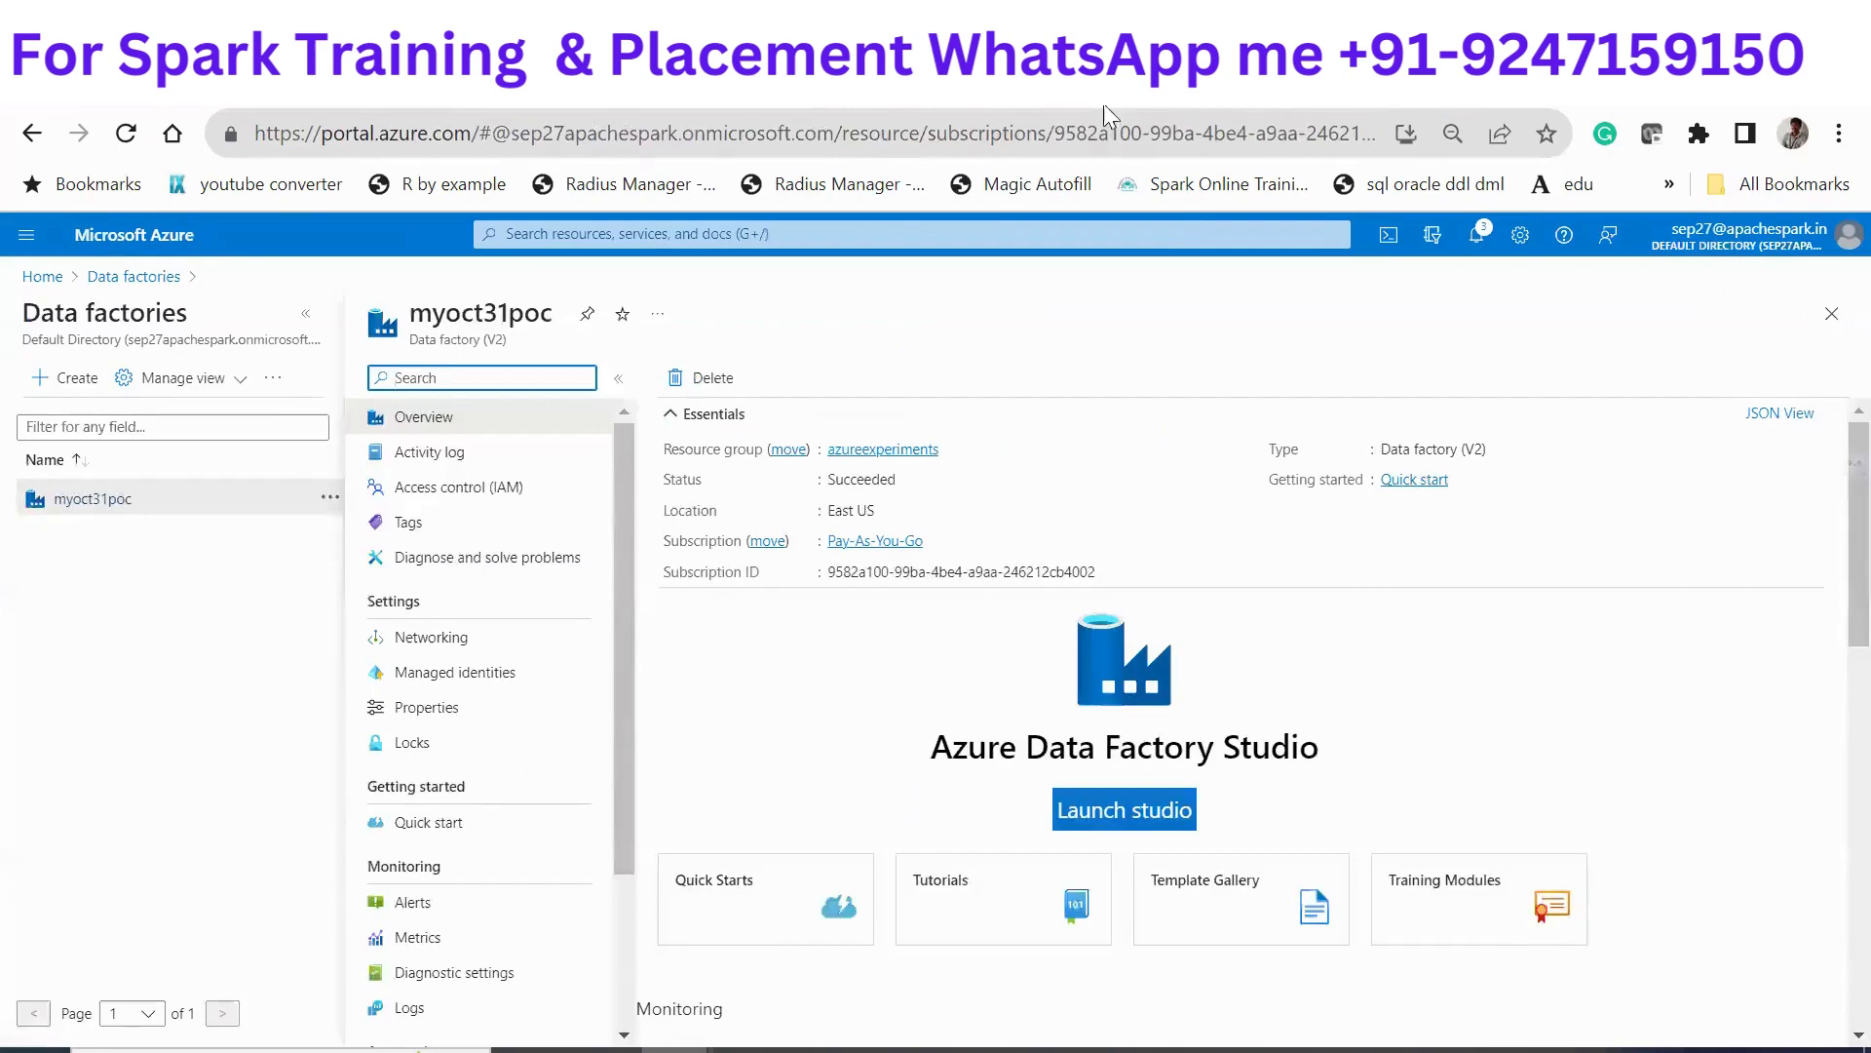
left_click(1374, 102)
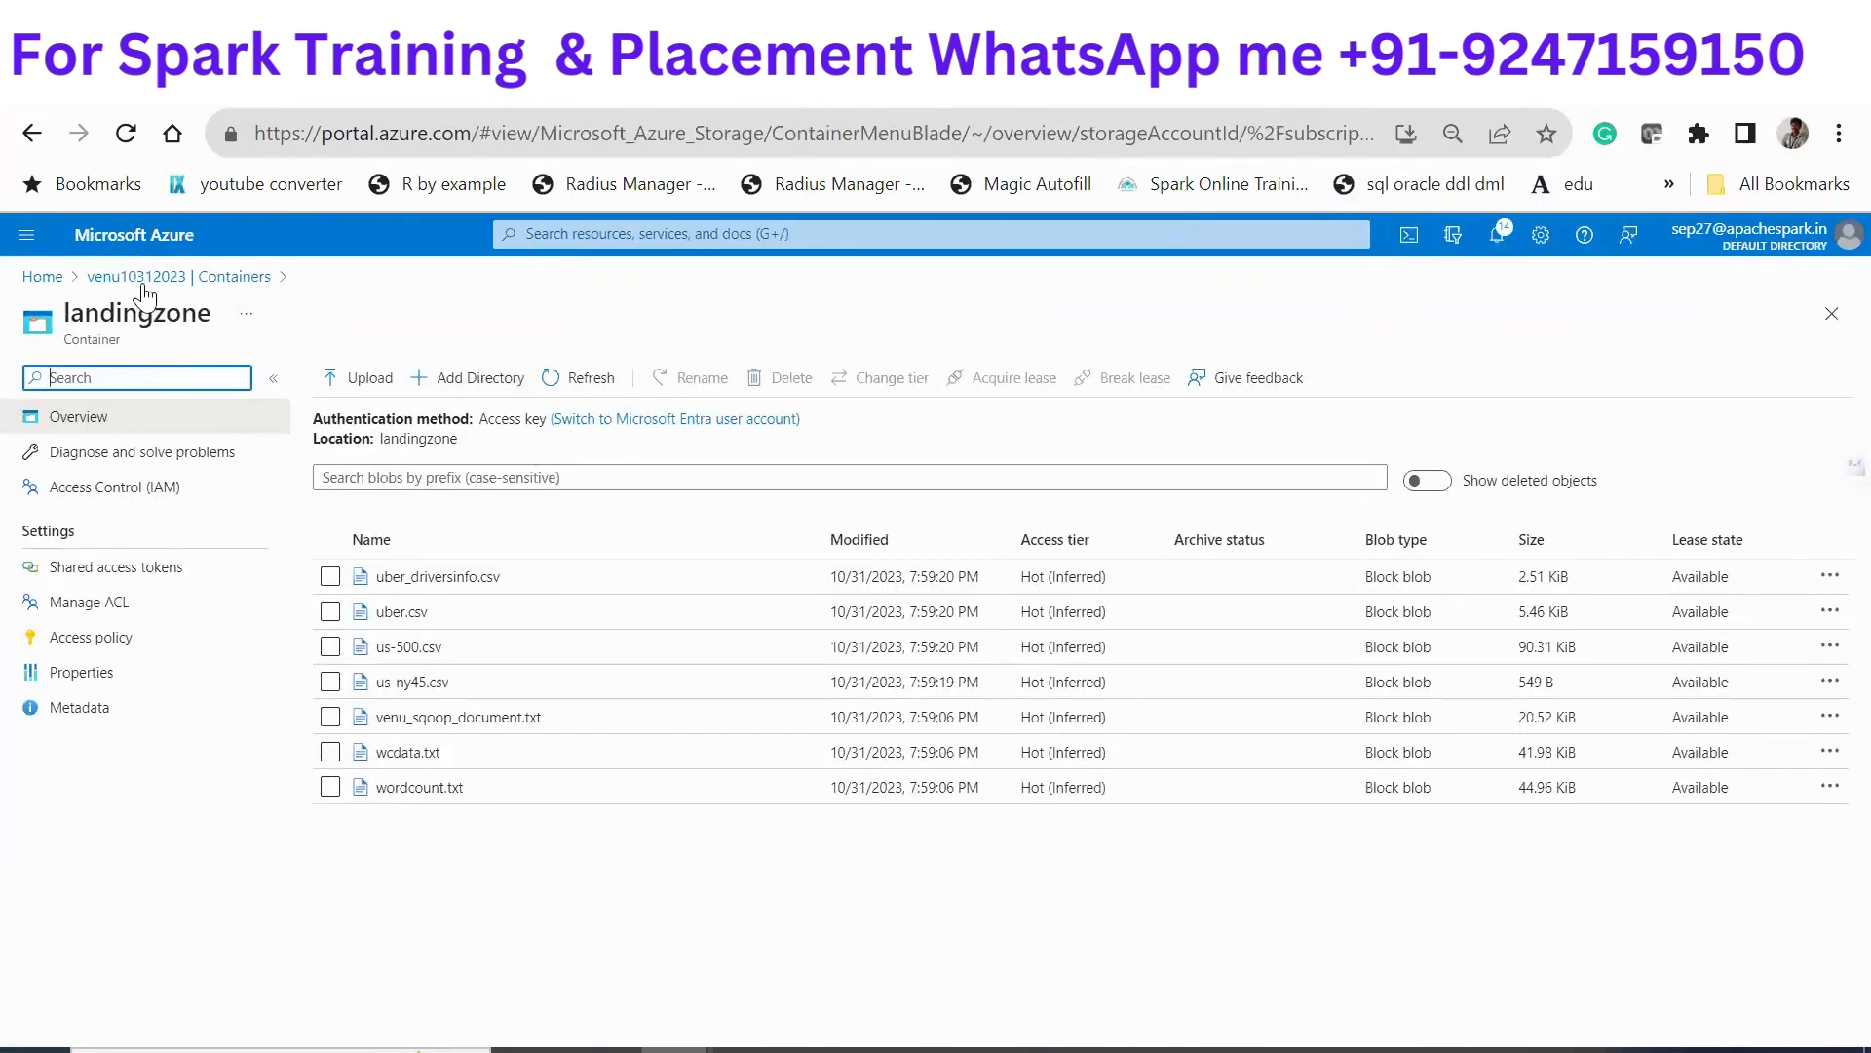
left_click(41, 277)
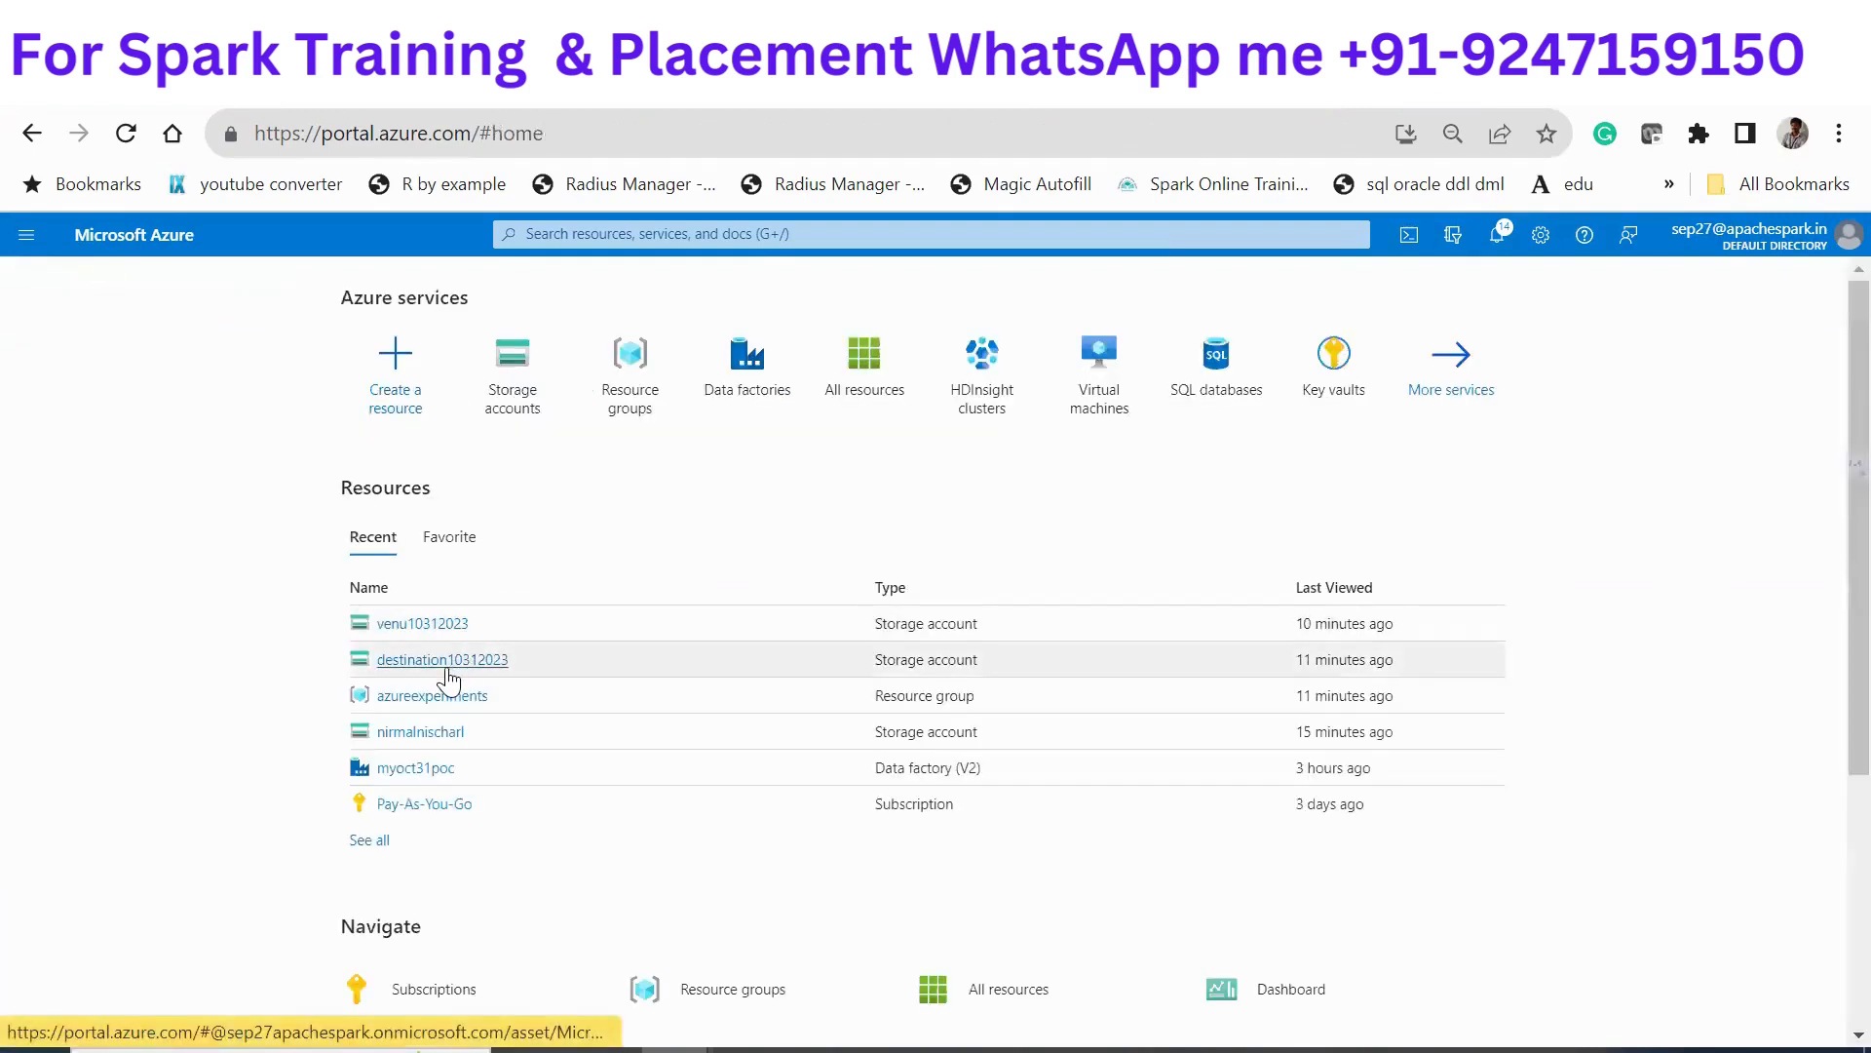
left_click(447, 671)
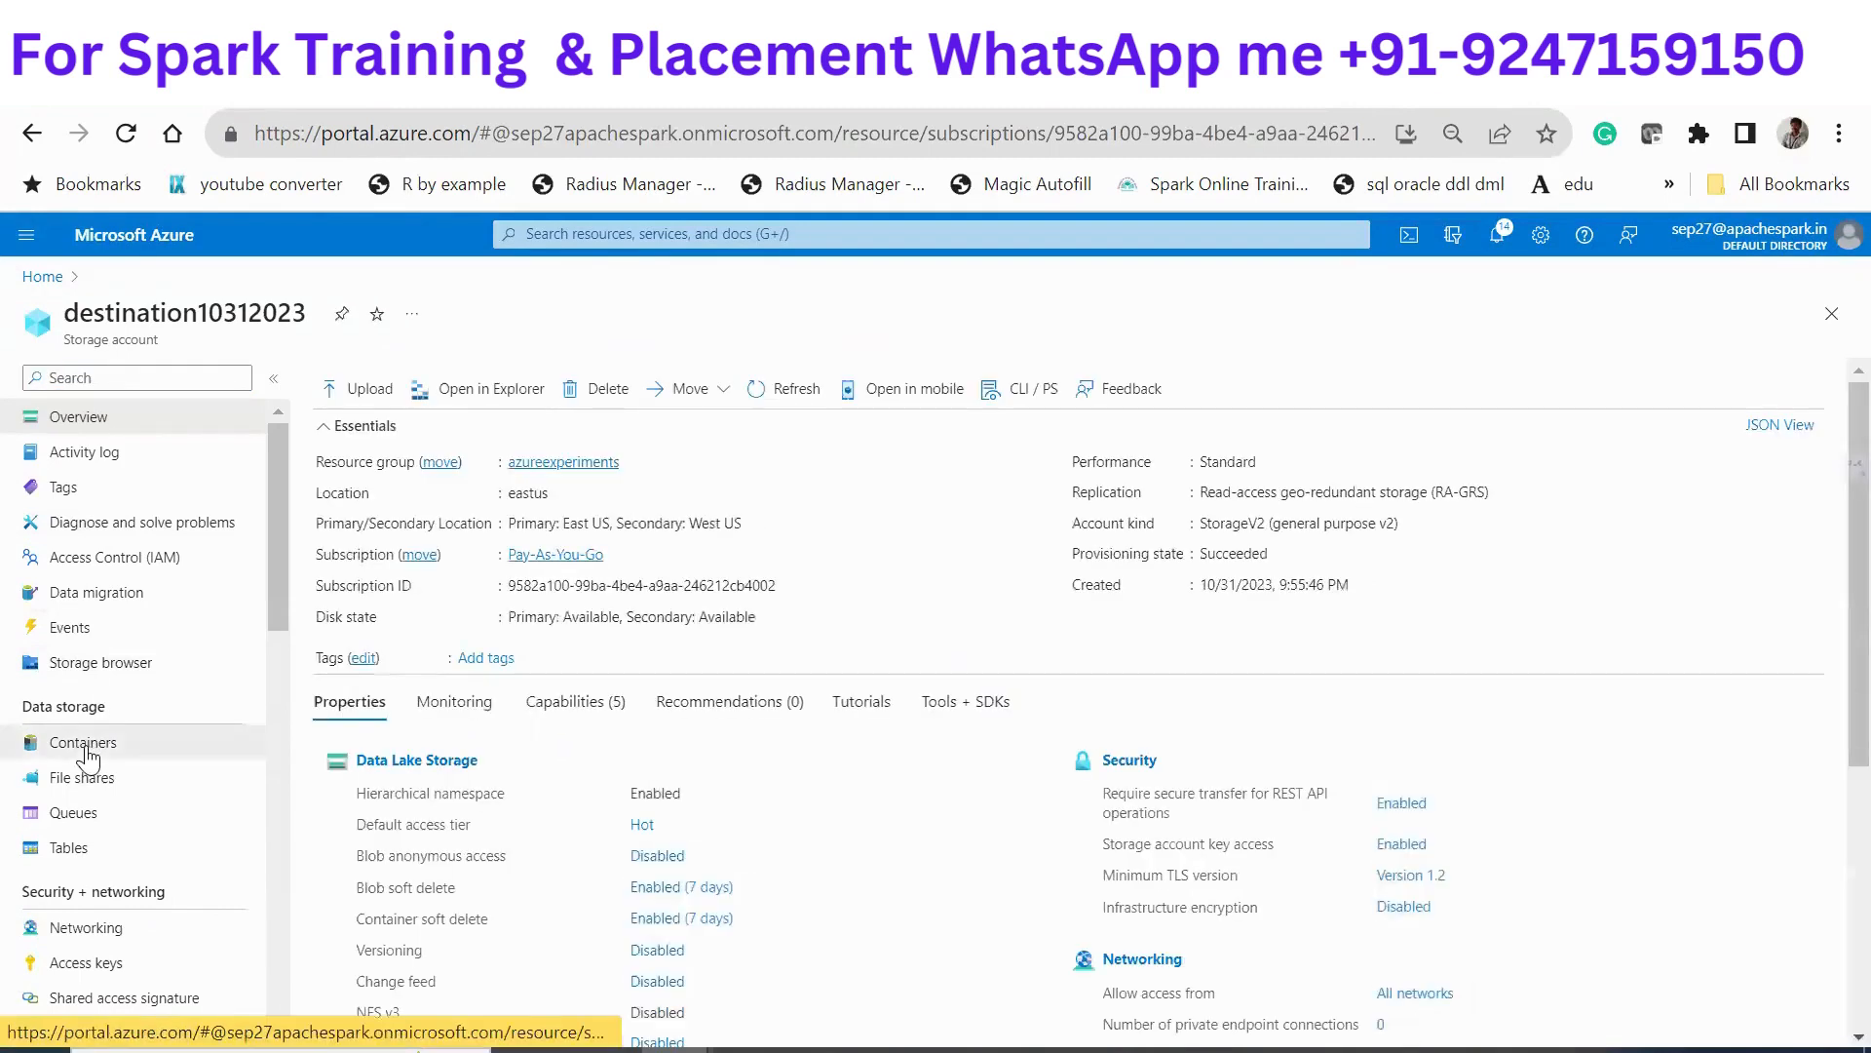
left_click(94, 749)
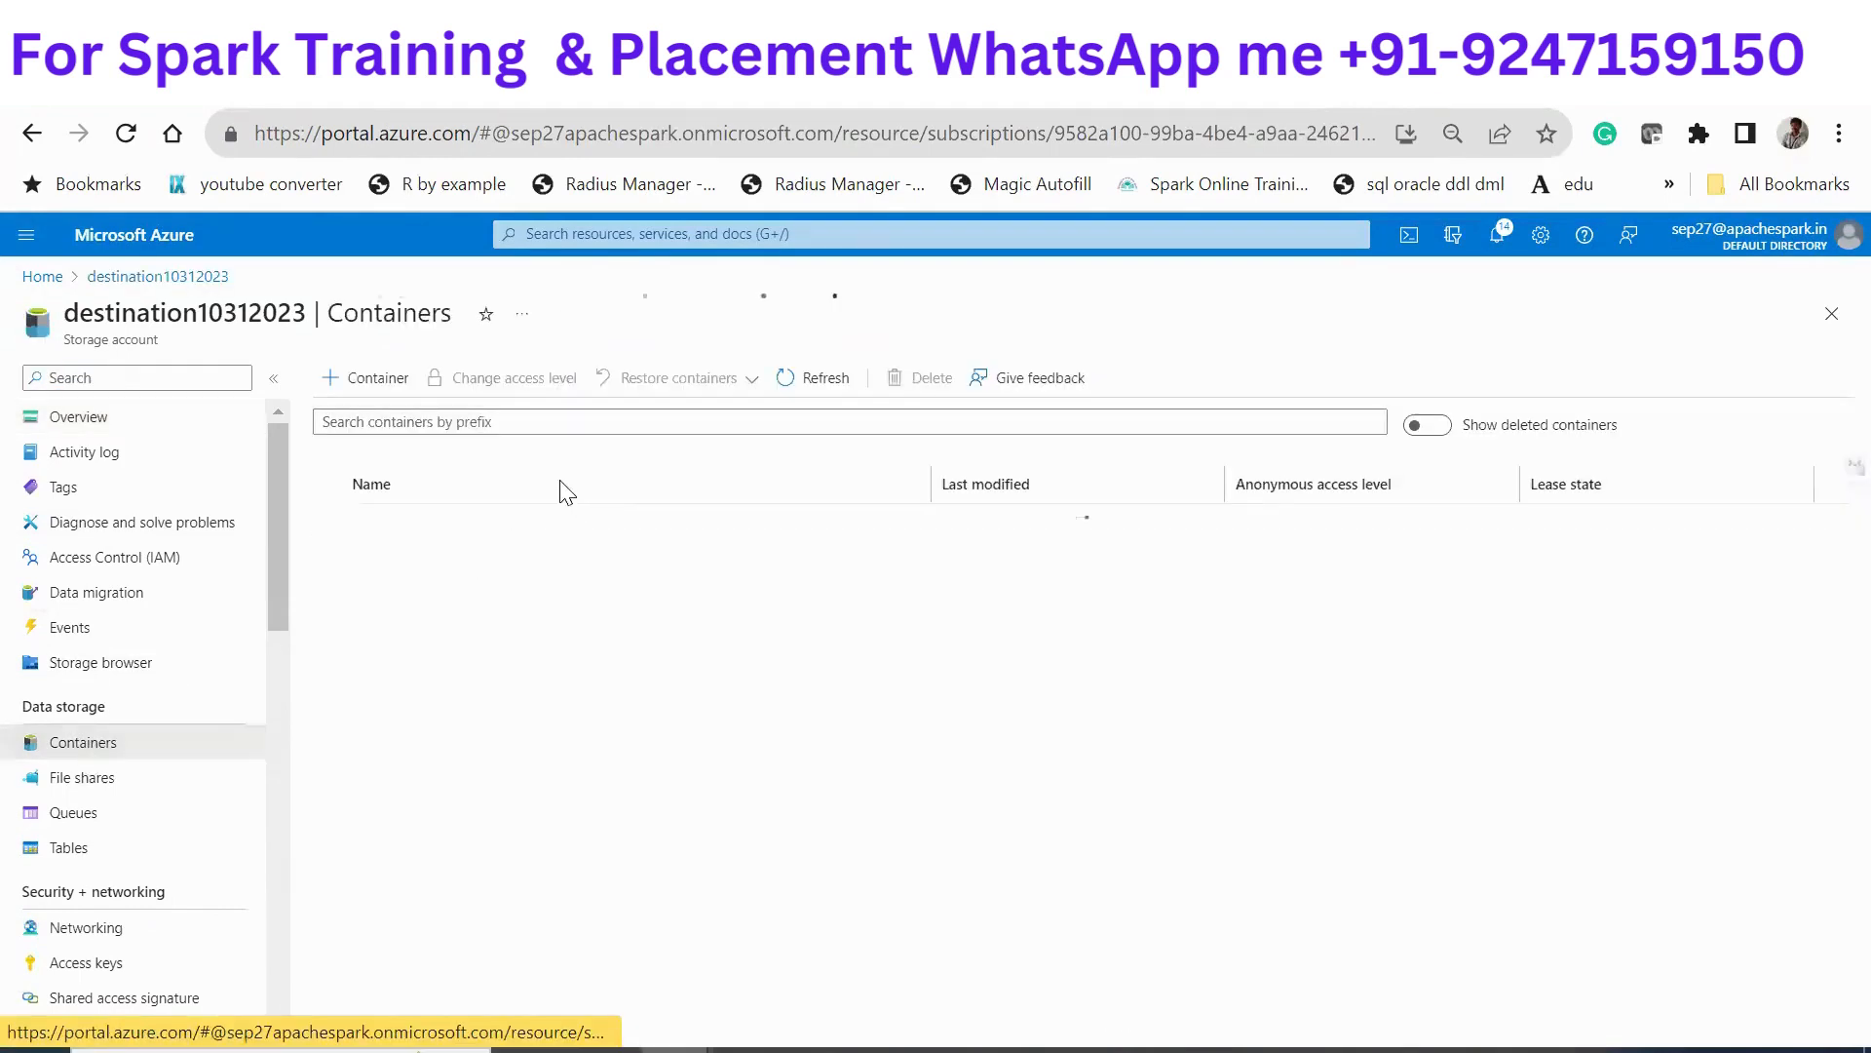
left_click(376, 560)
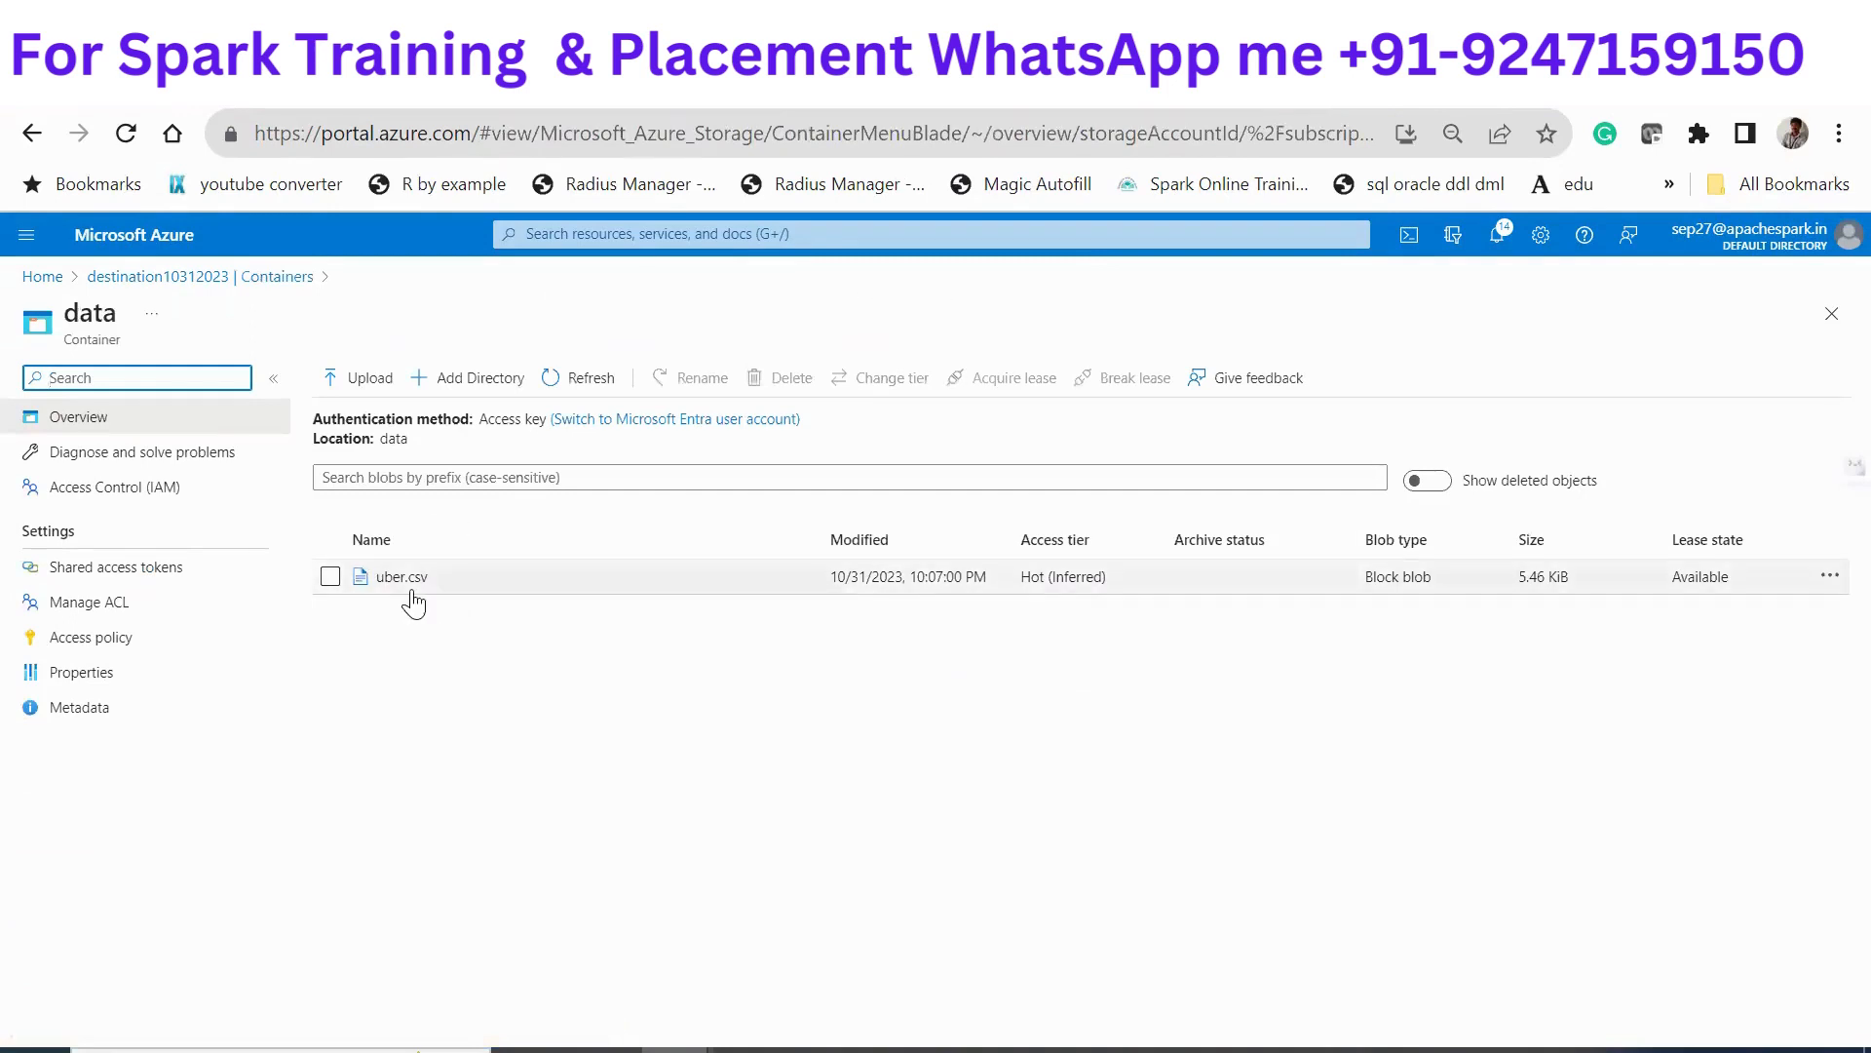
Refresh the data container's file list repeatedly to follow the files being copied in
left_click(584, 391)
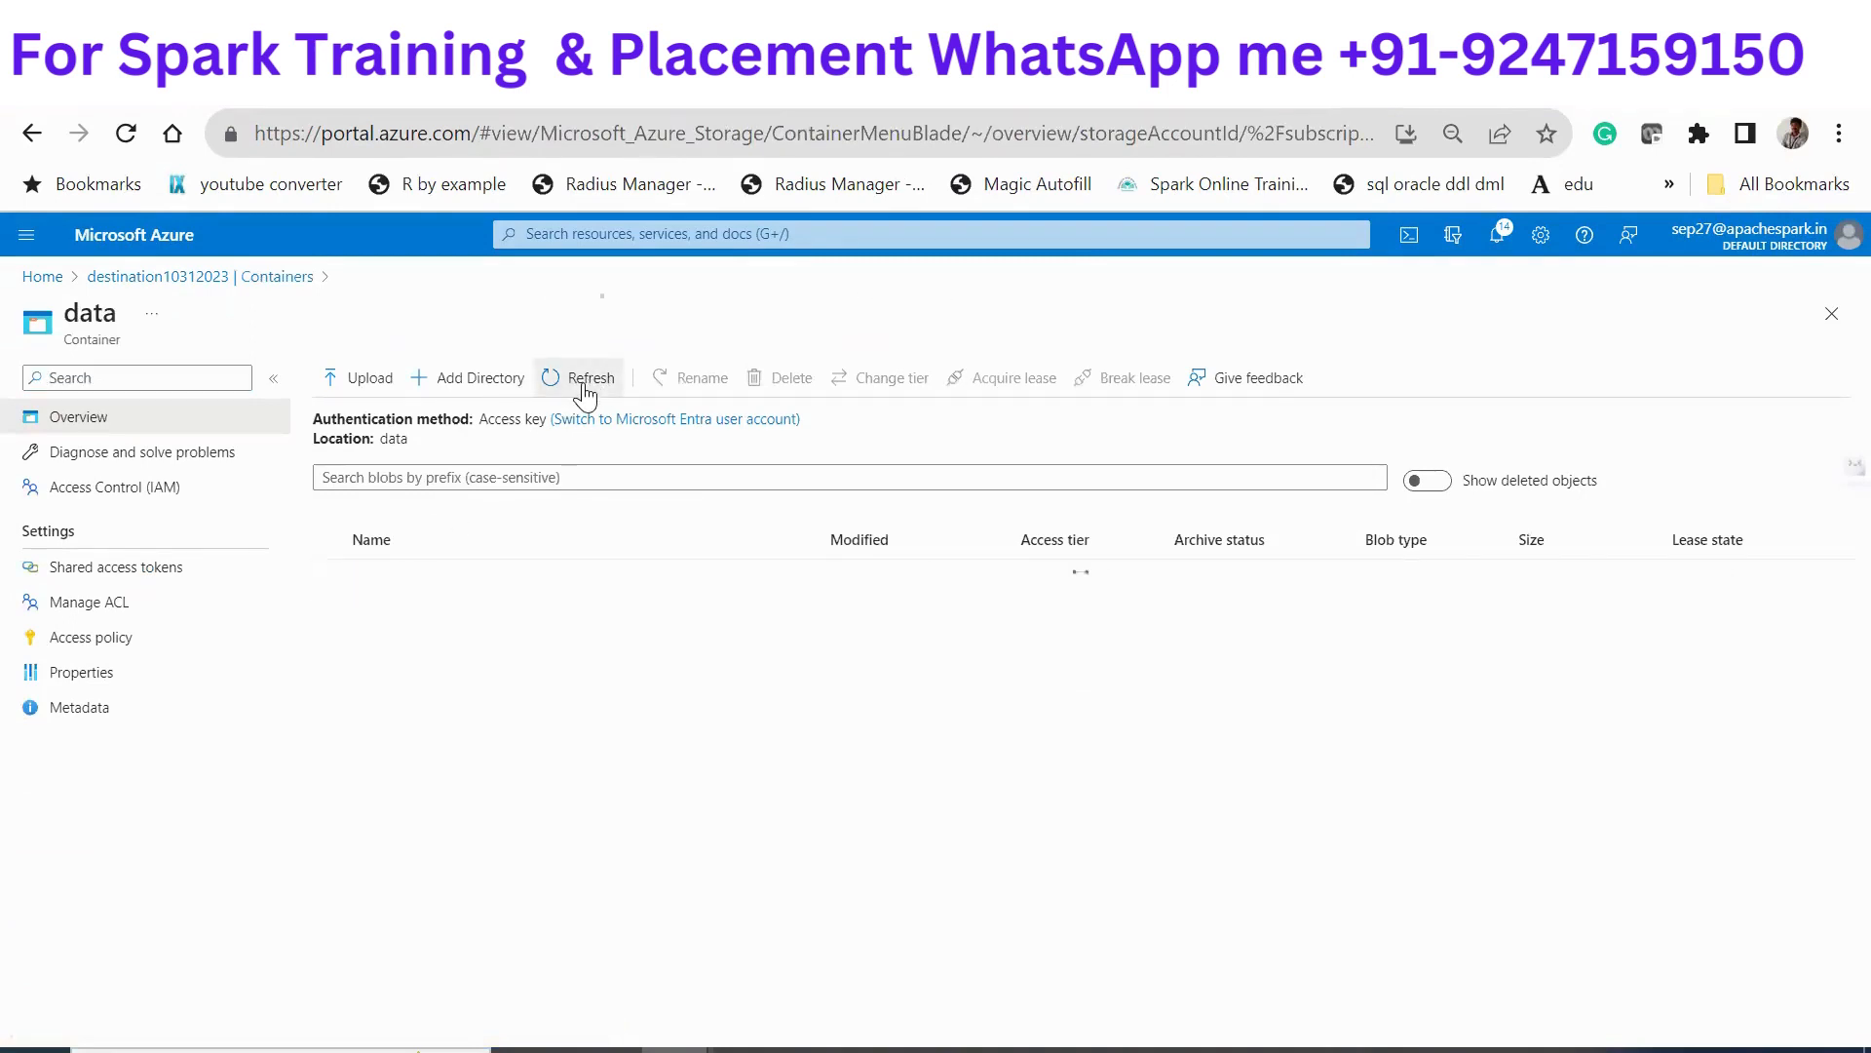
left_click(585, 391)
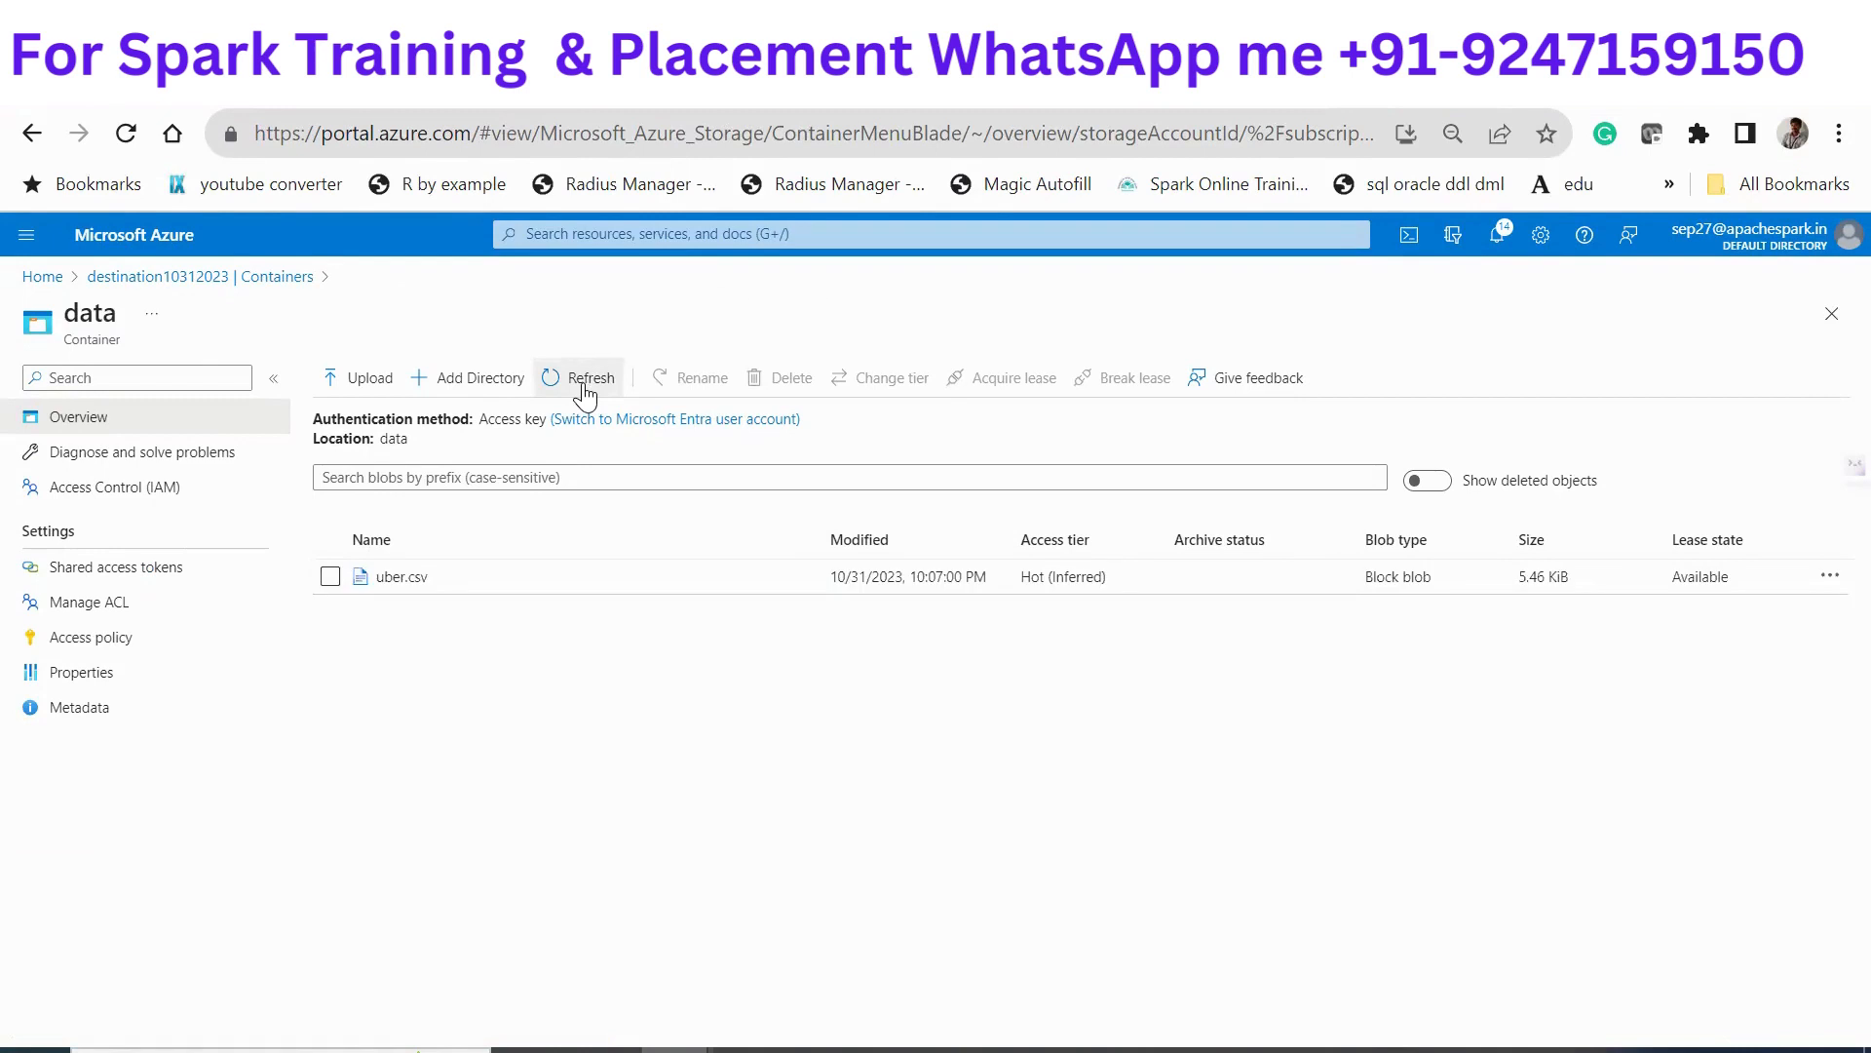
left_click(585, 390)
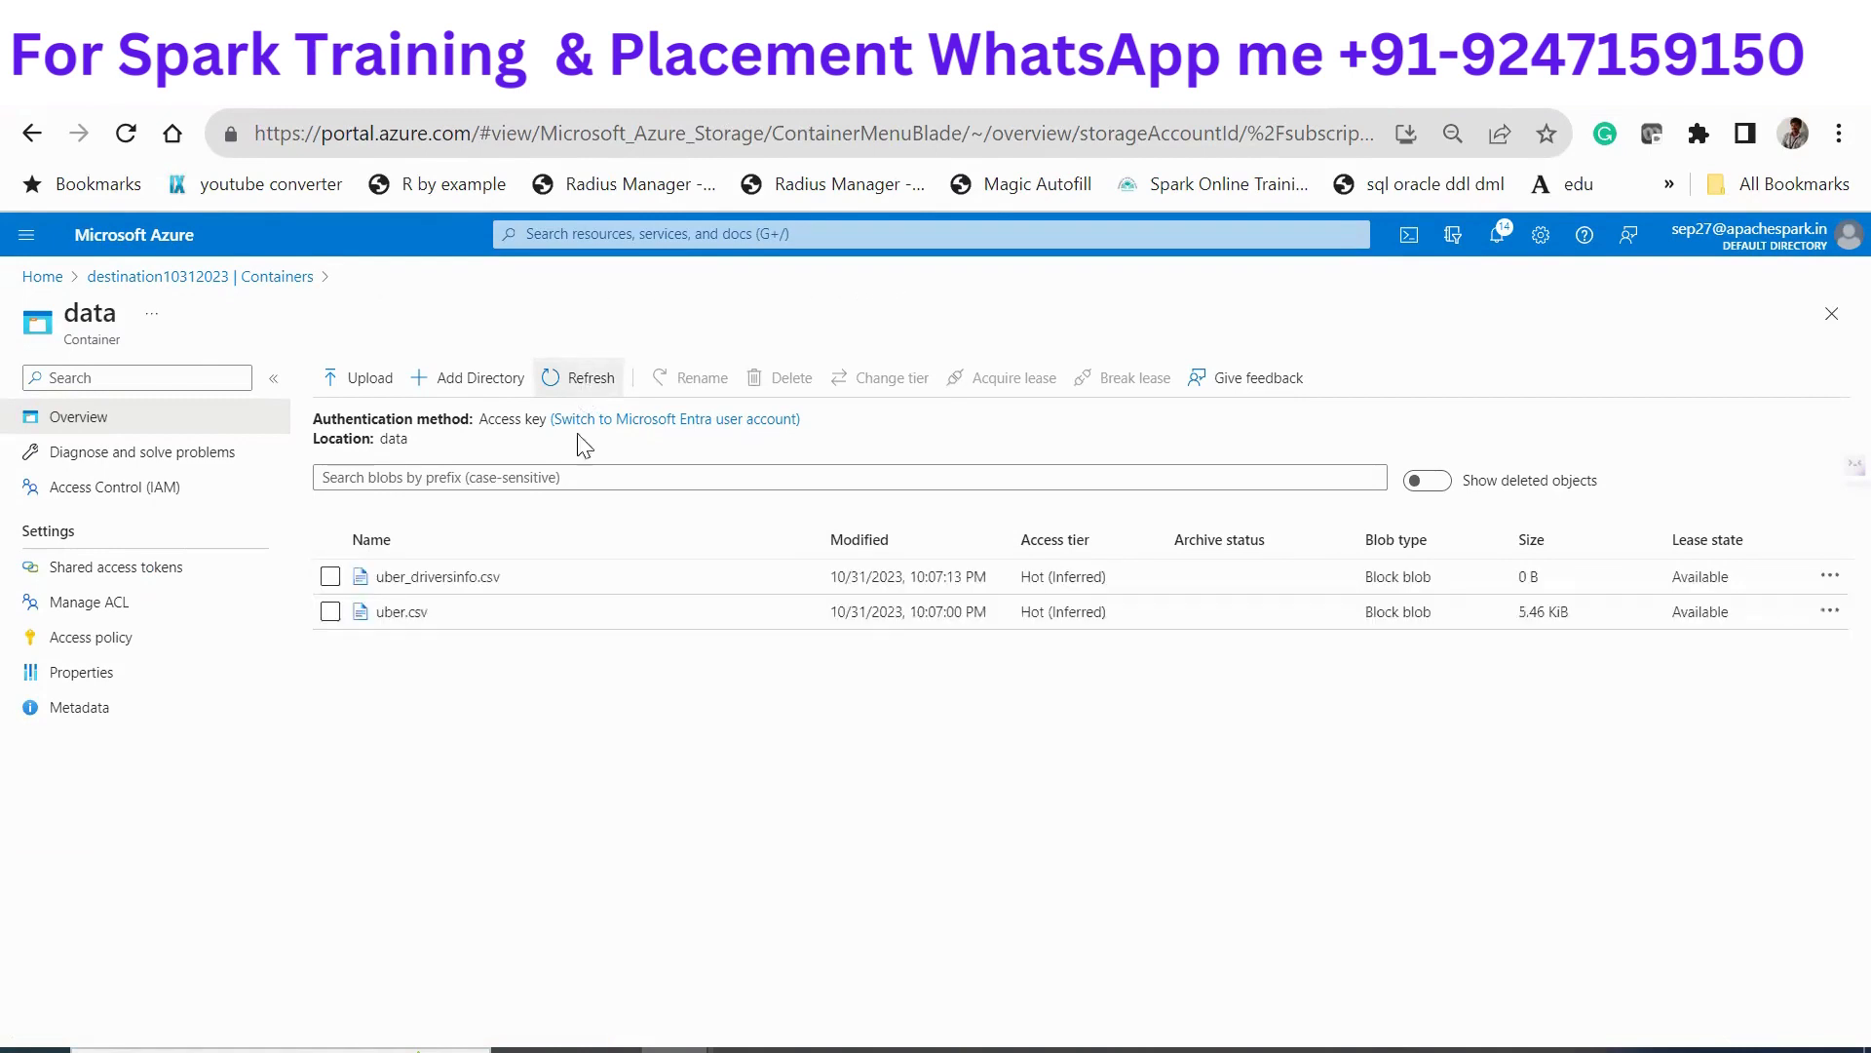
left_click(578, 377)
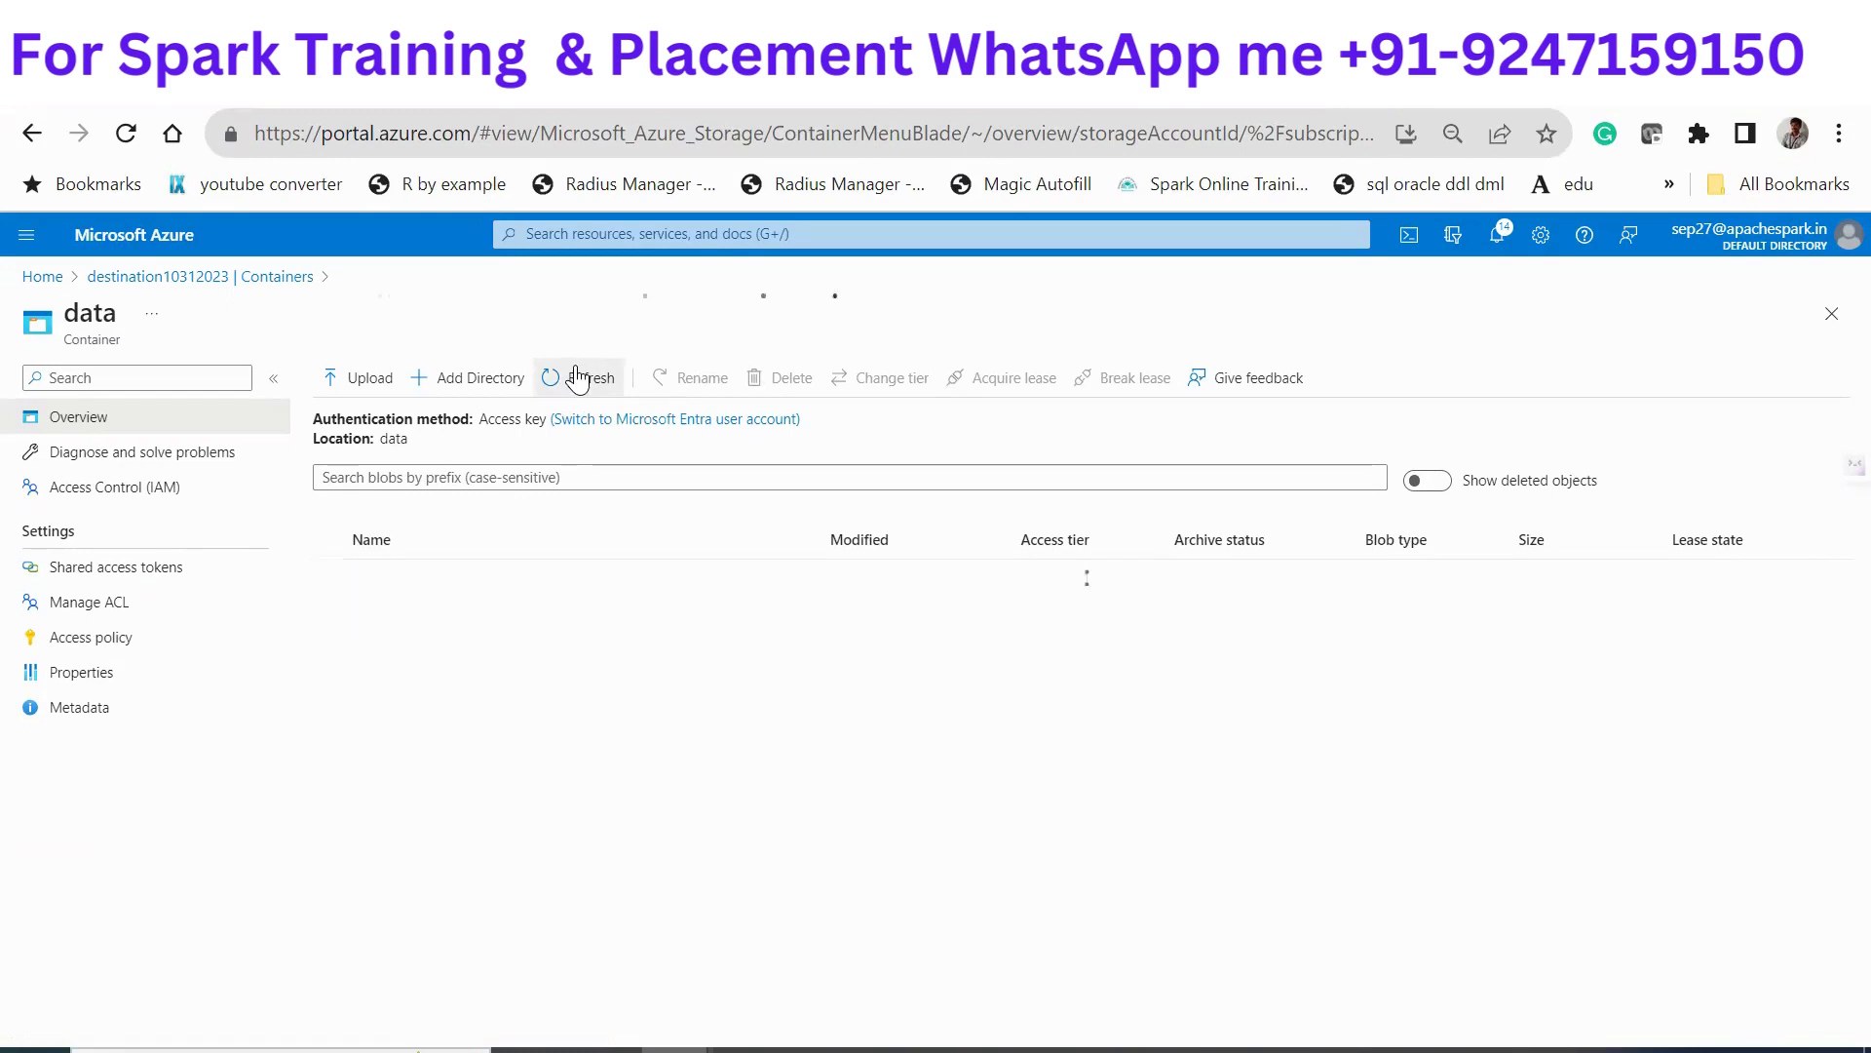
left_click(578, 377)
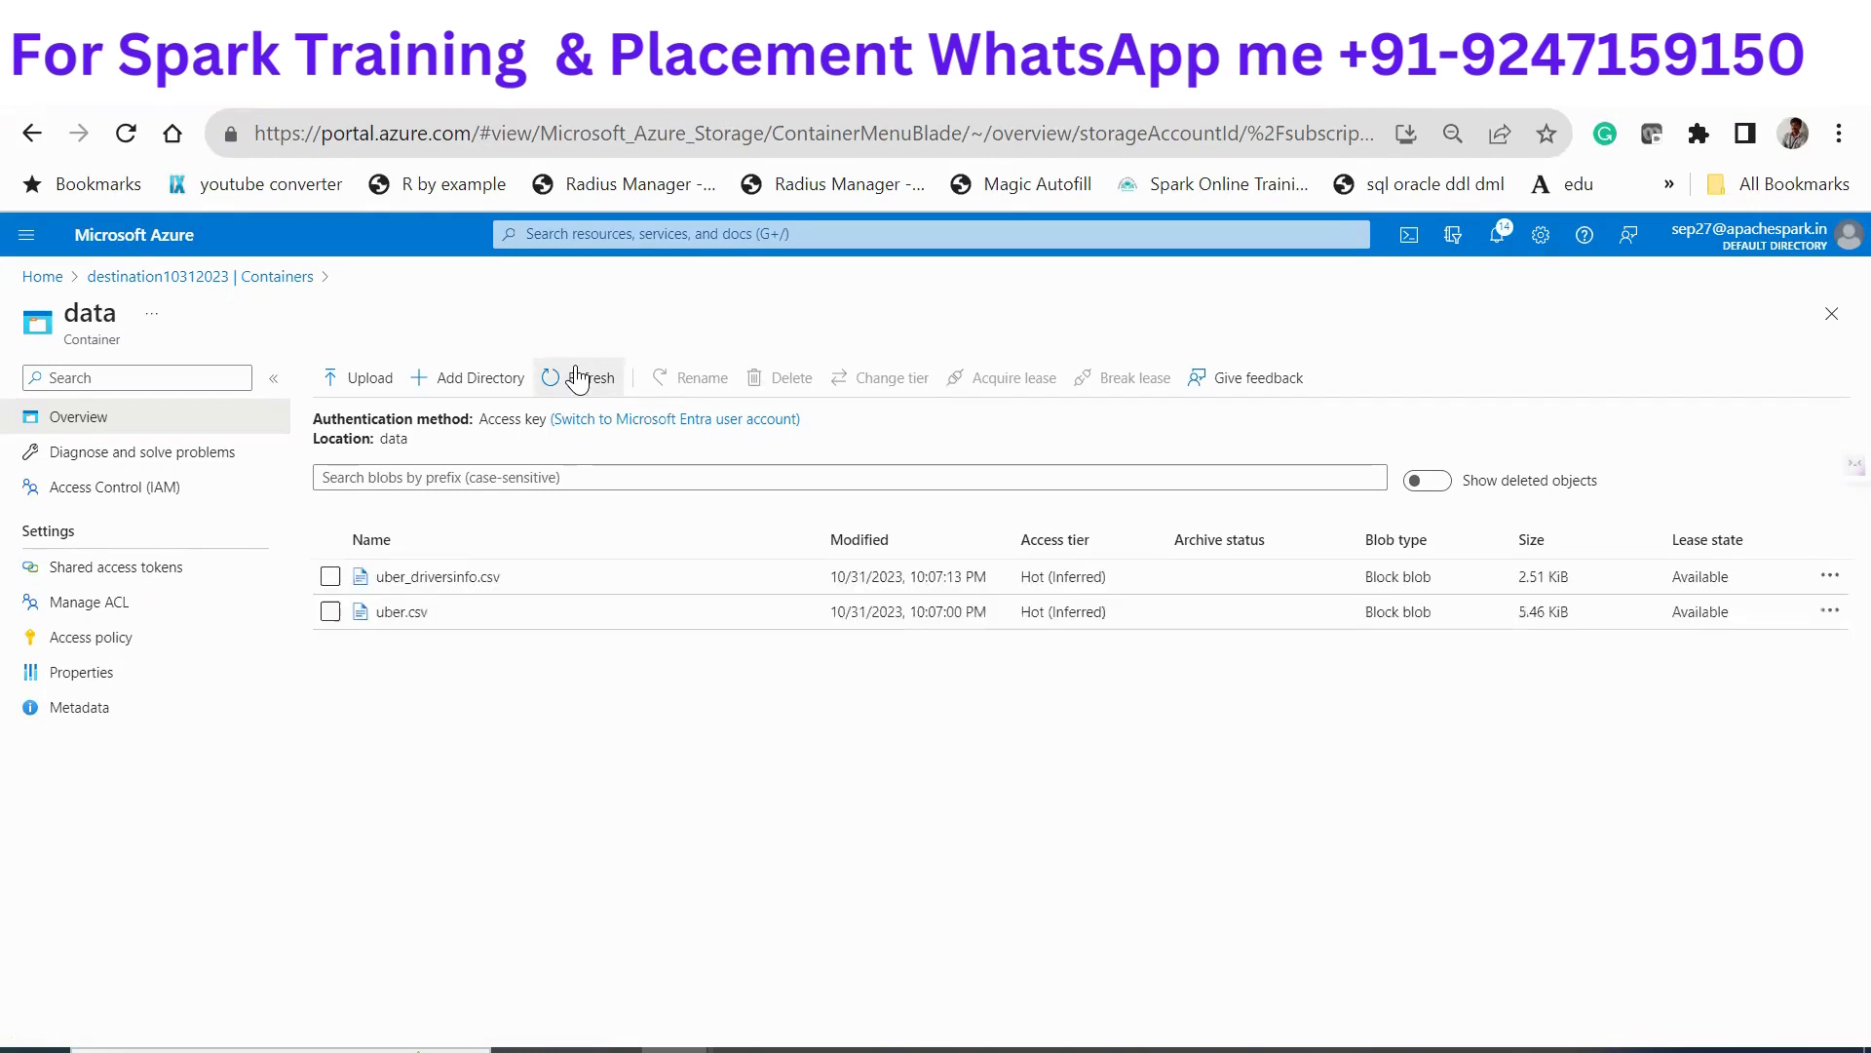
left_click(578, 377)
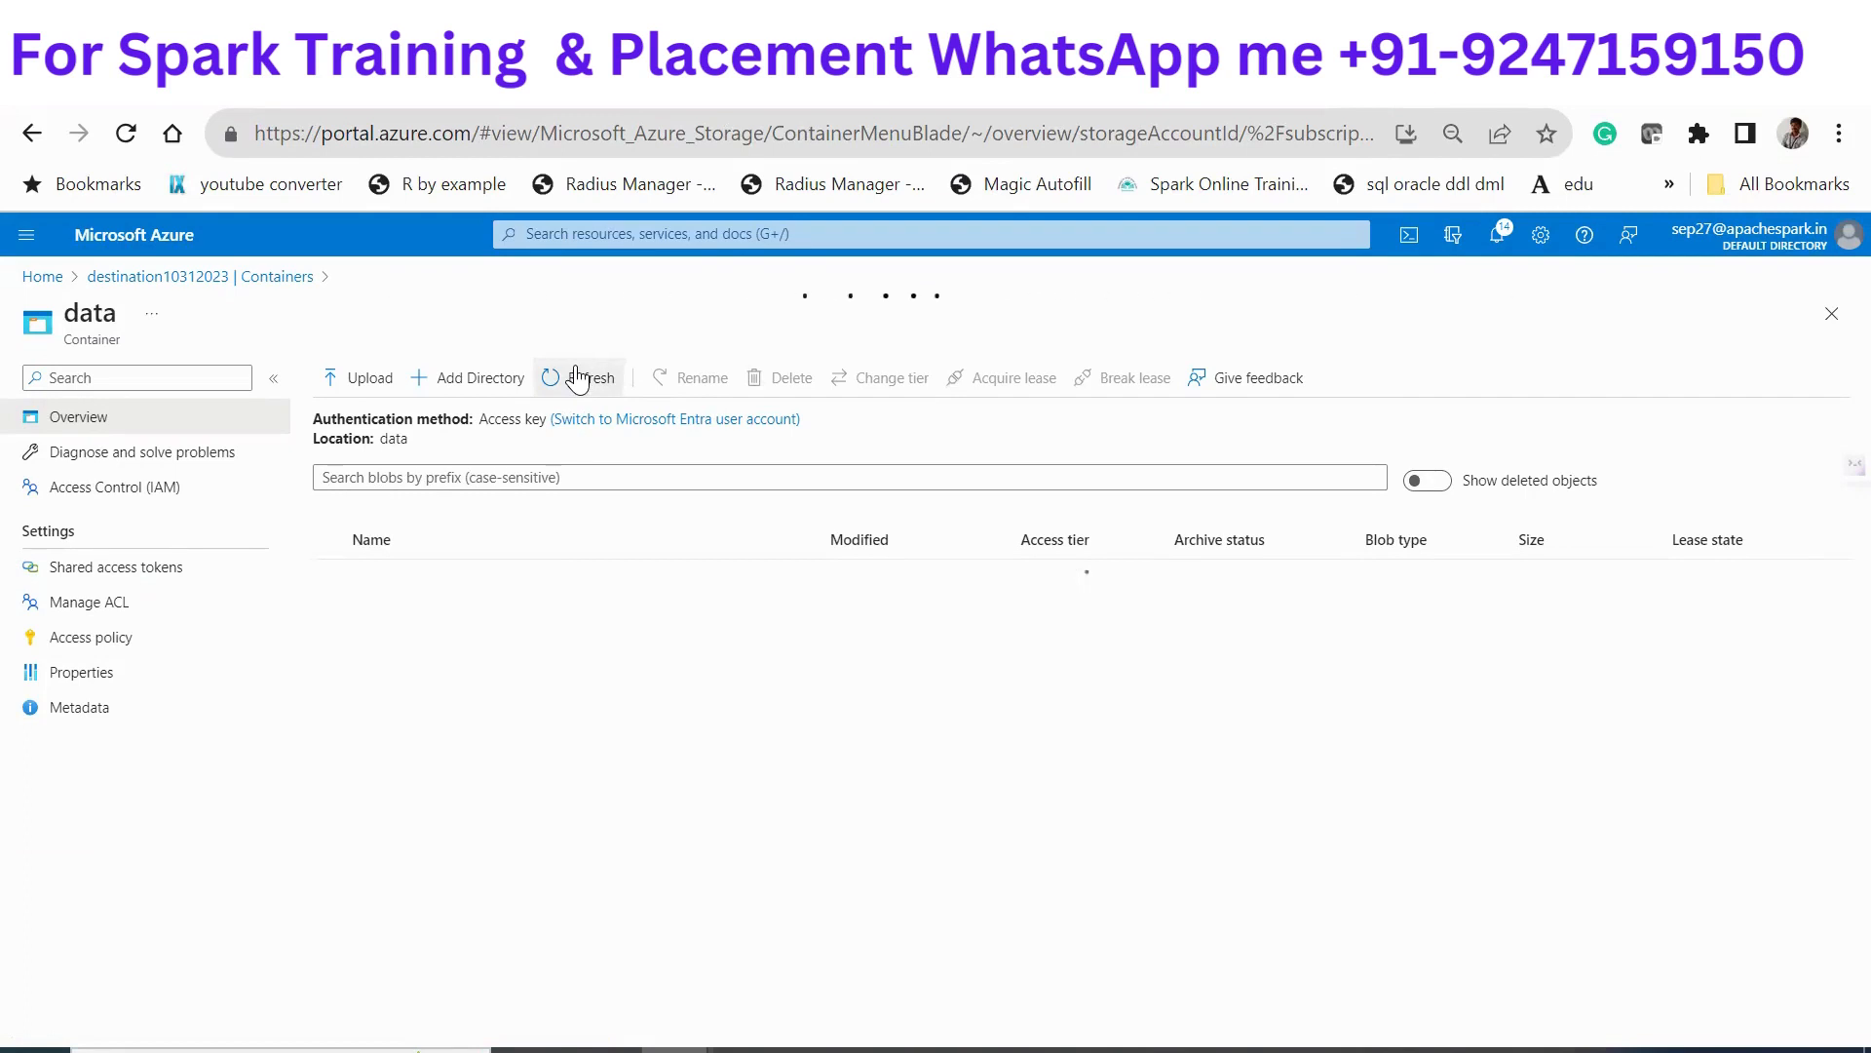
left_click(578, 377)
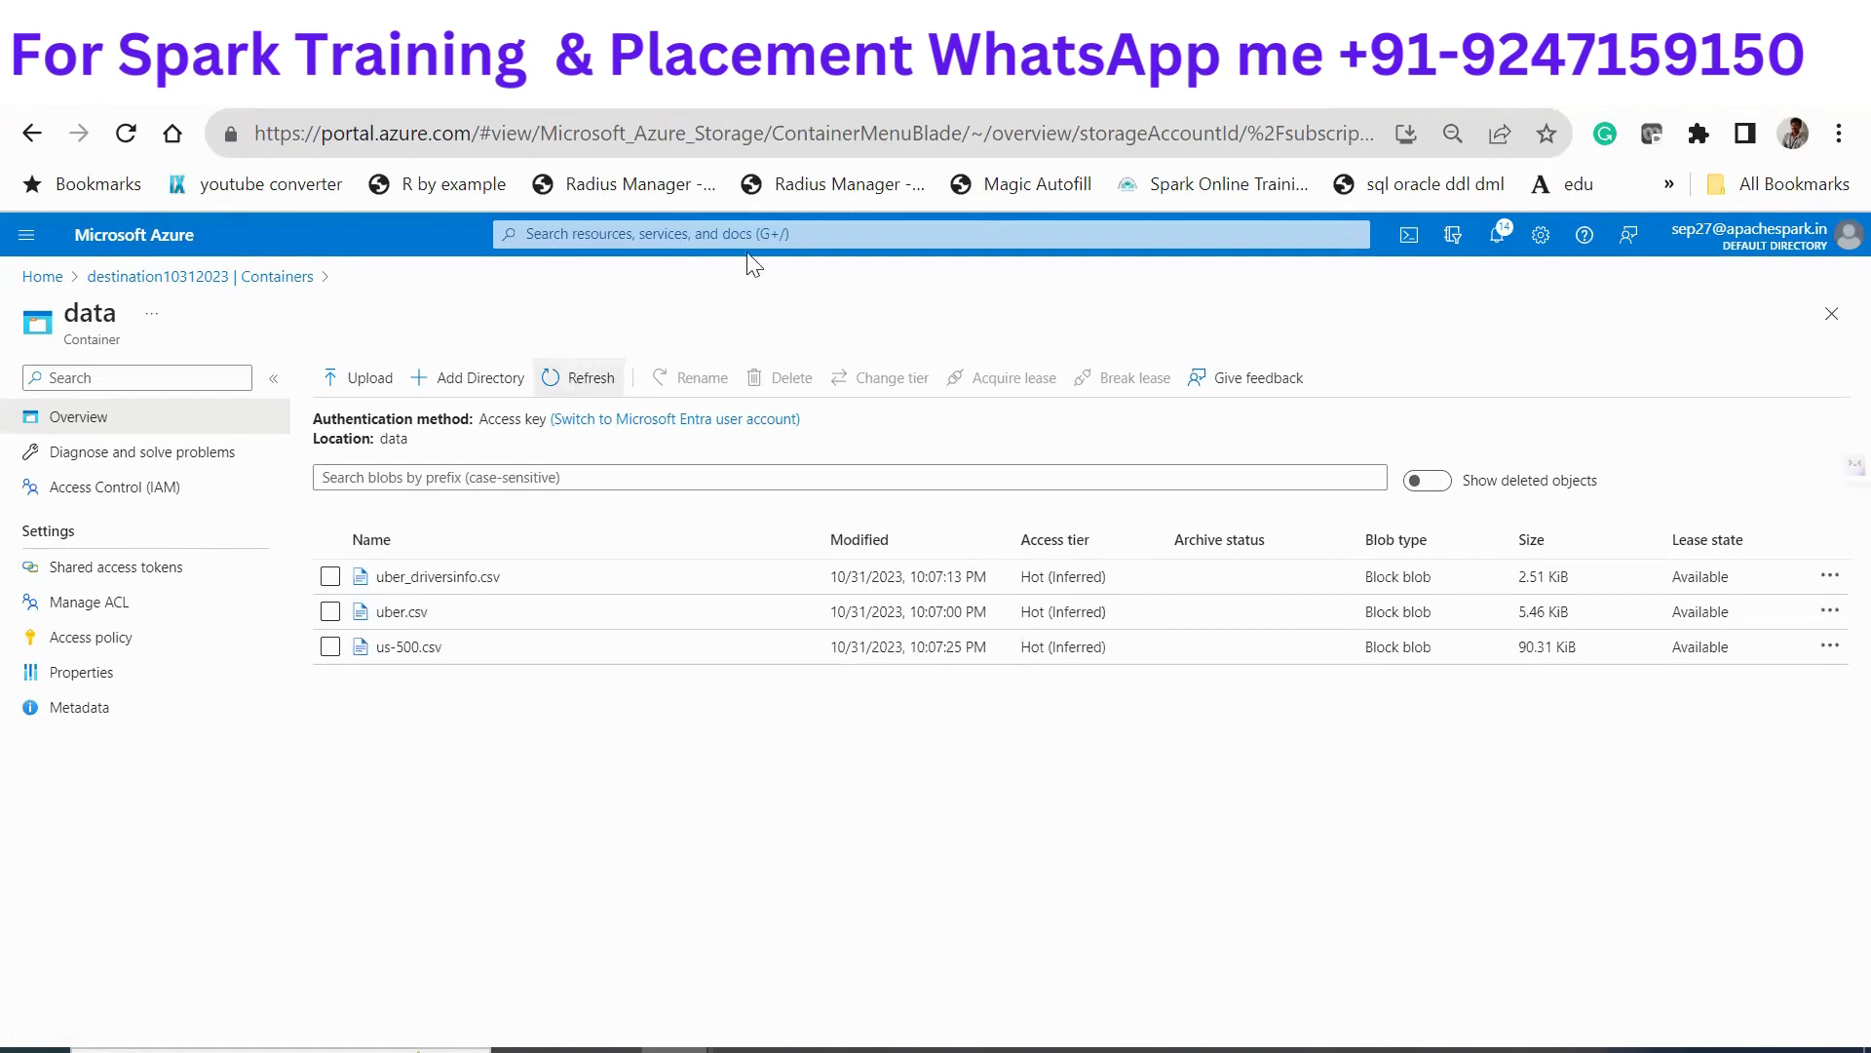
Return to pipeline1 in Data Factory, dismiss the copy runtime validation output and check the activity run statuses
left_click(1520, 82)
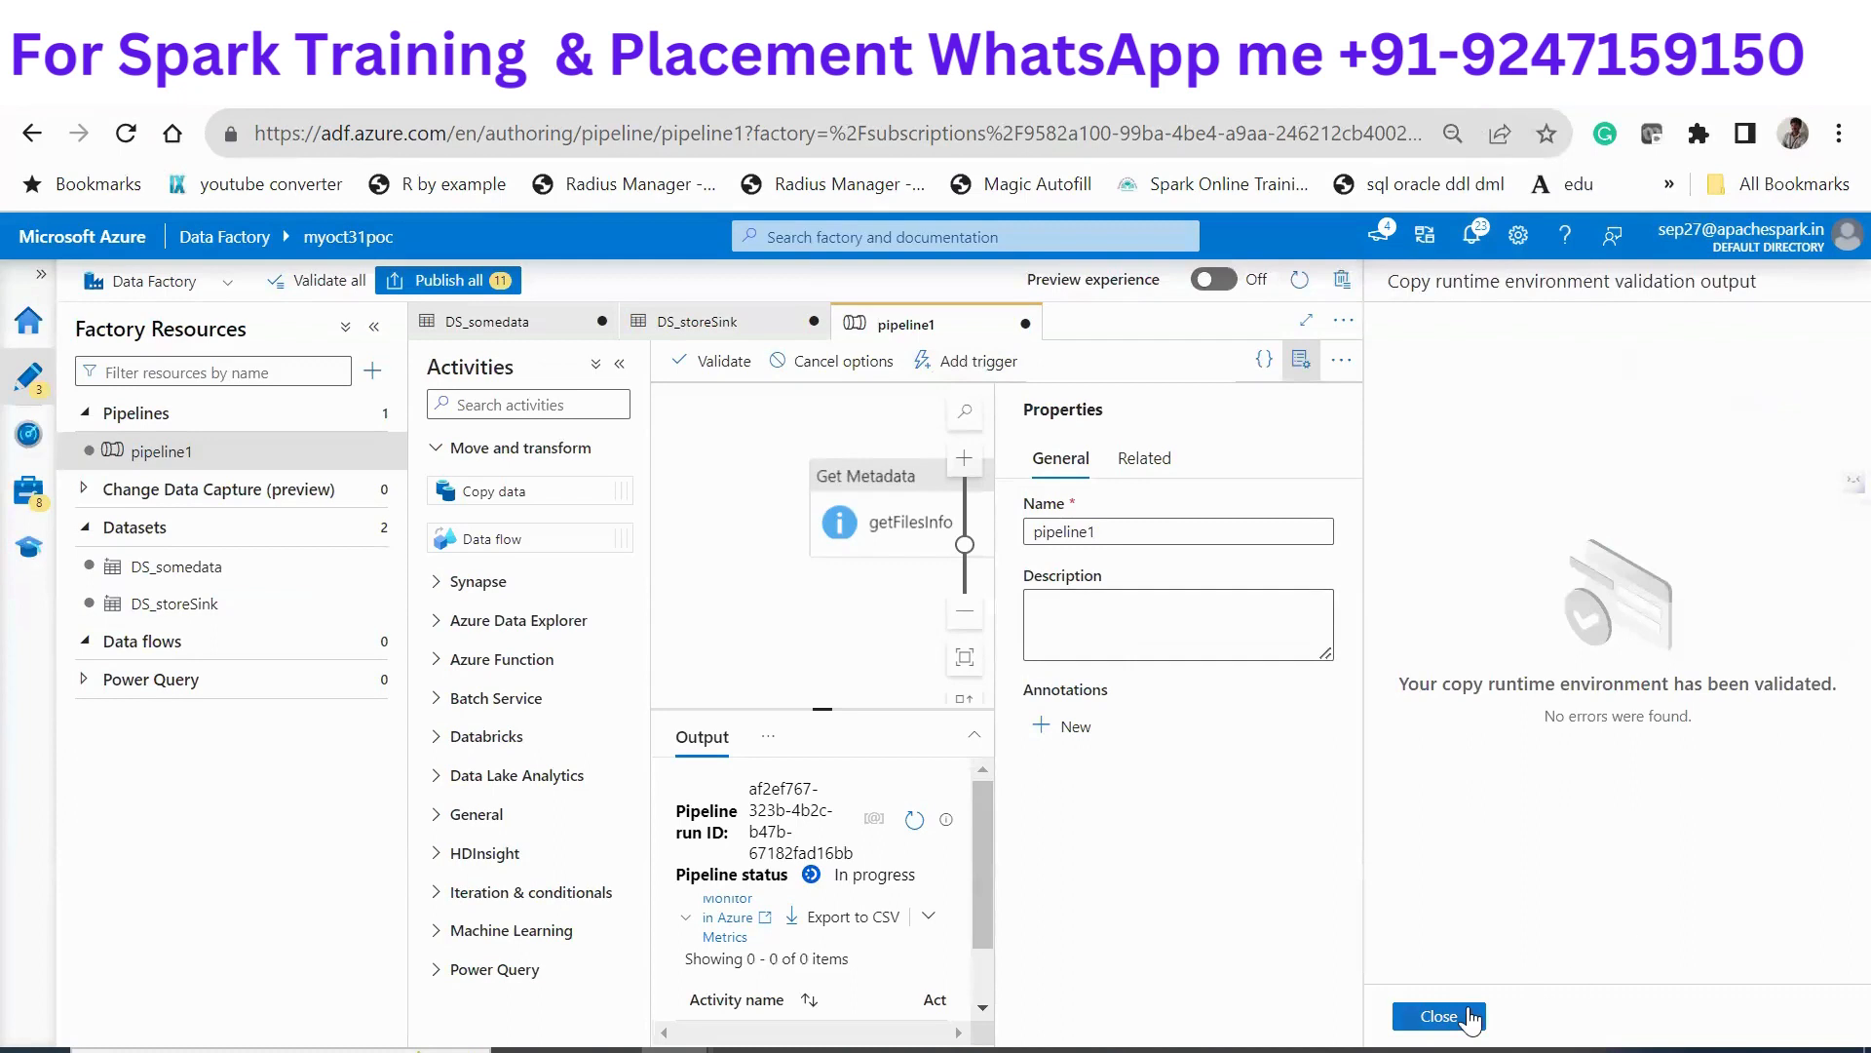
left_click(1440, 1016)
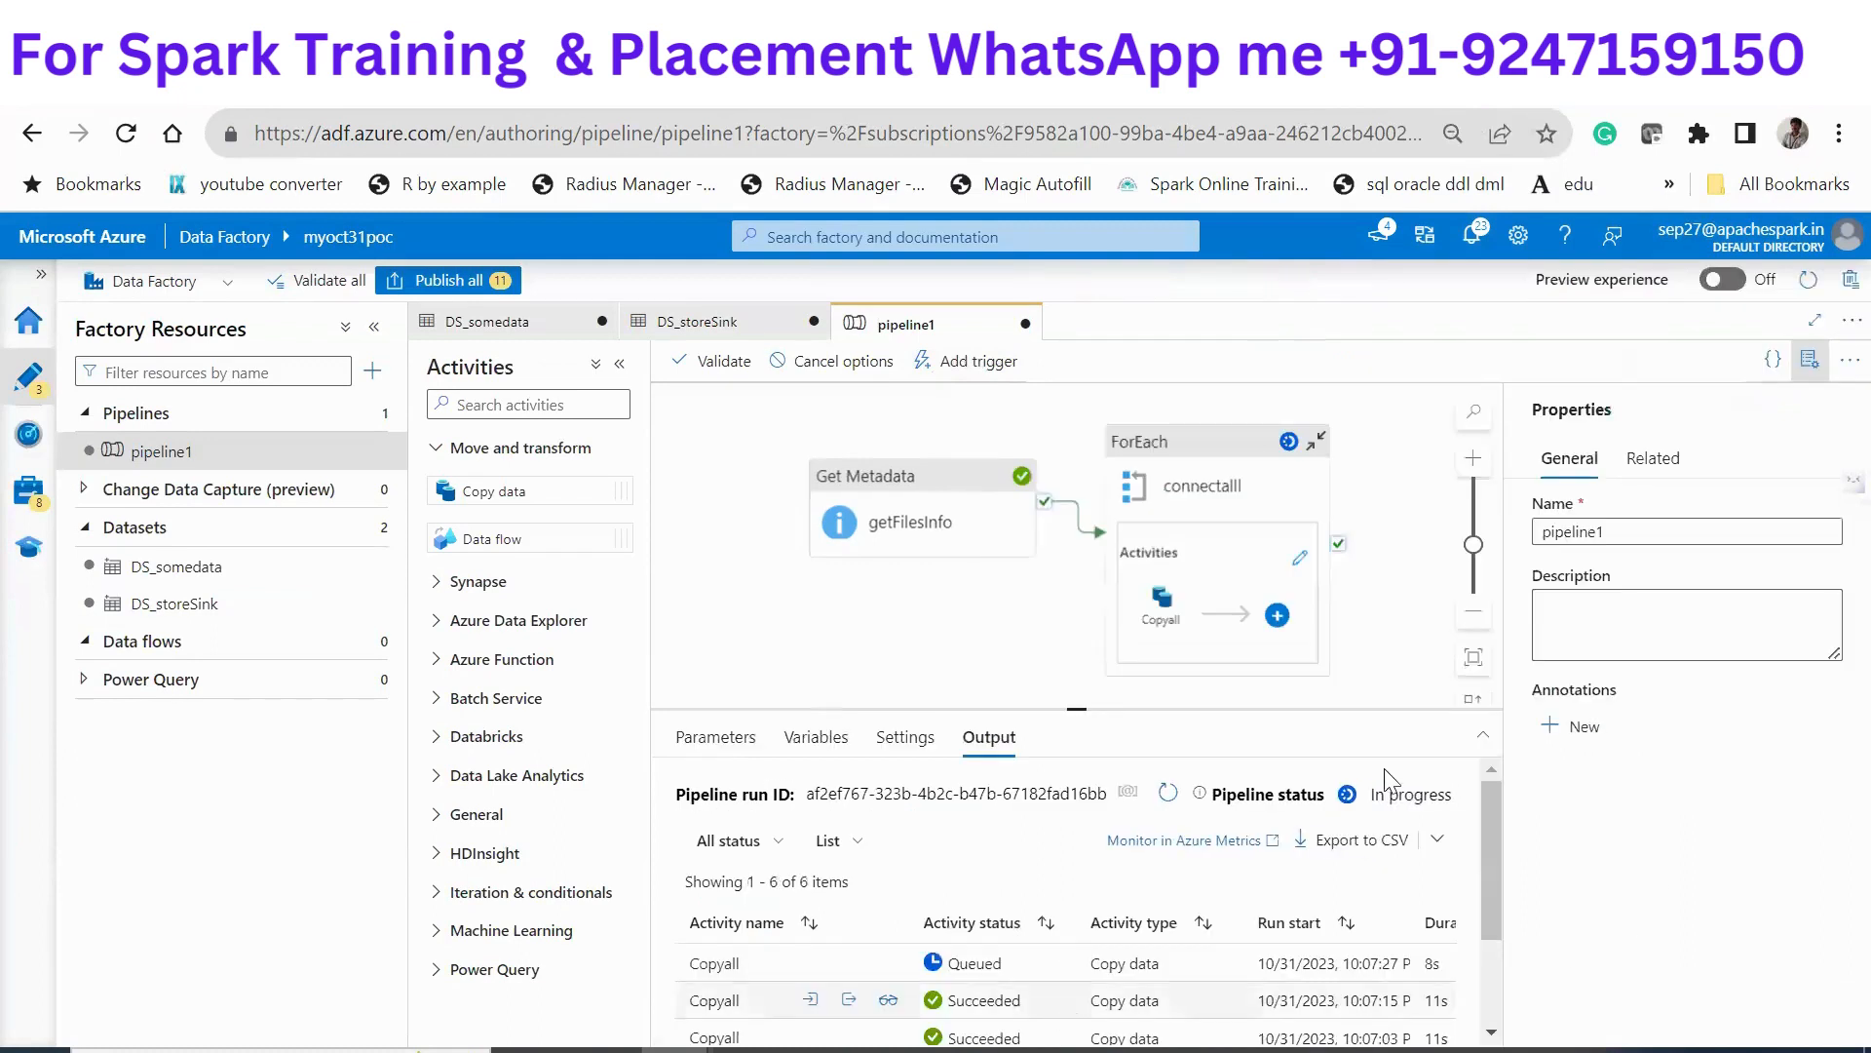
left_click_drag(1495, 866, 1512, 943)
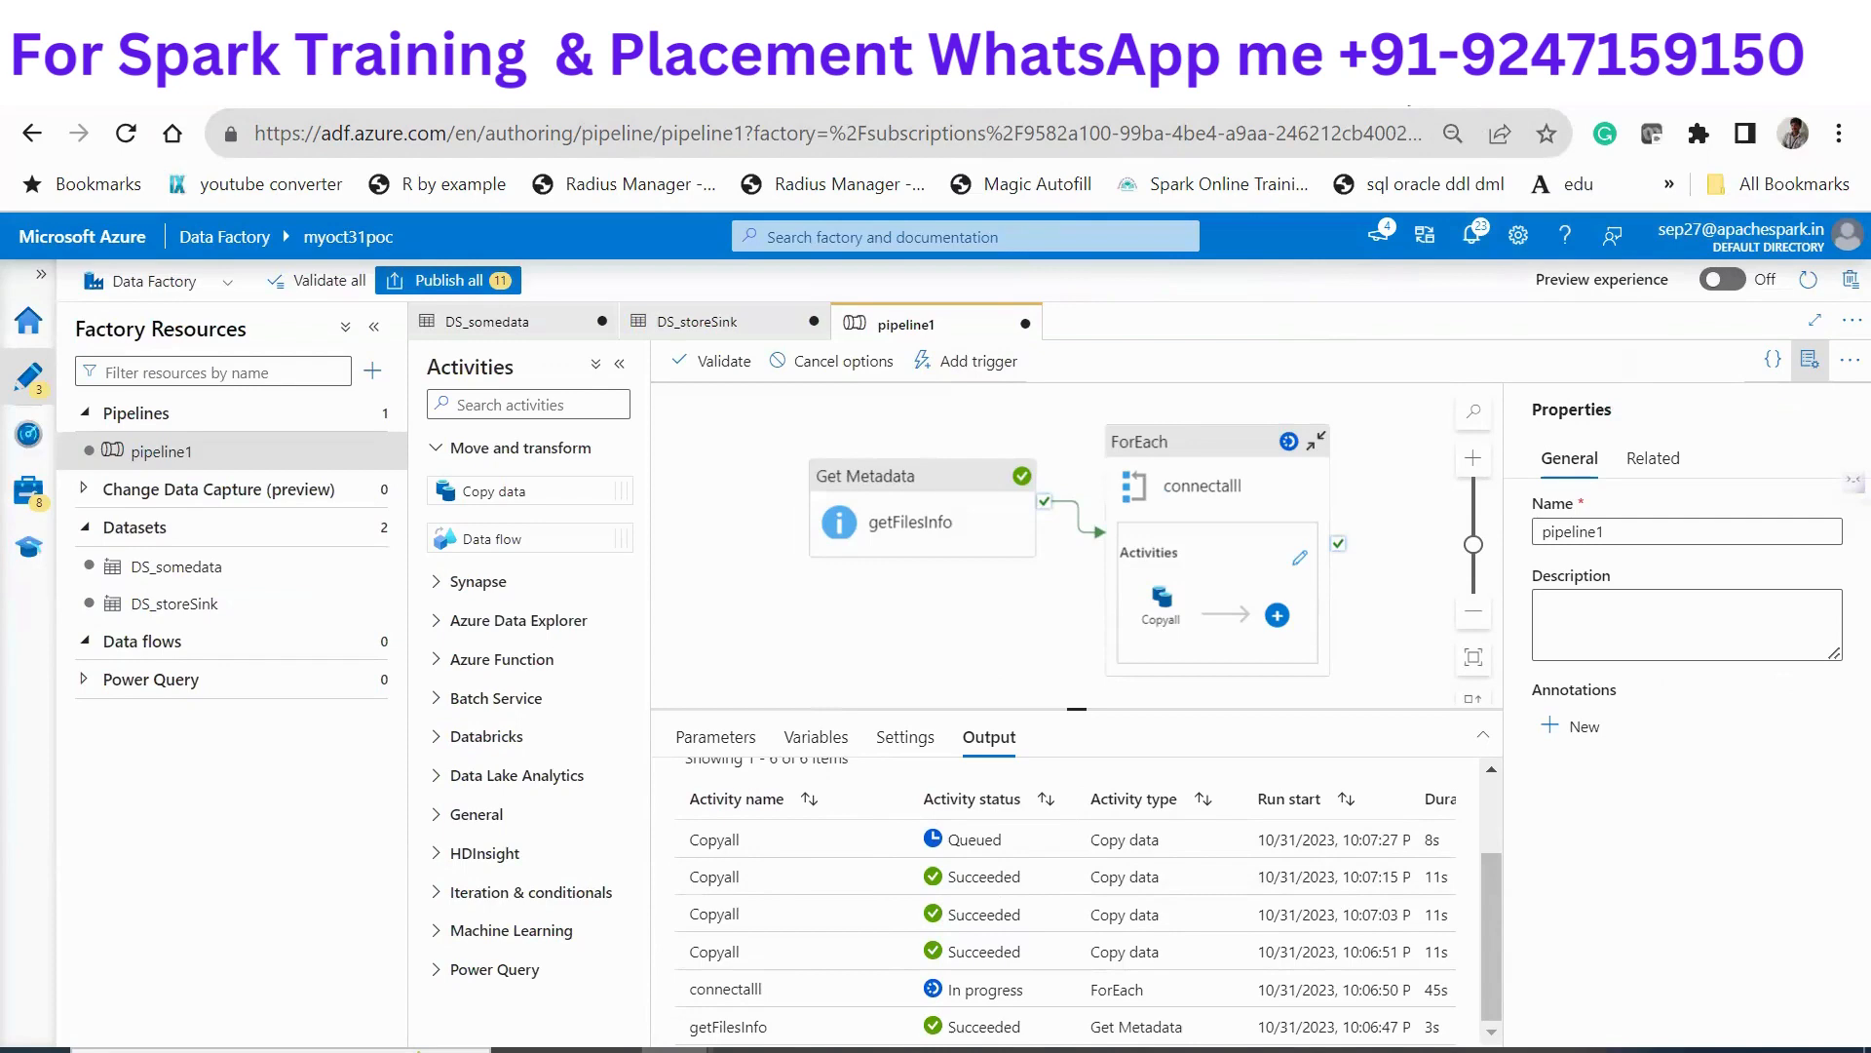
Go back to the data container in the portal, refresh its listing and review the copied files
left_click(1402, 84)
left_click(1385, 86)
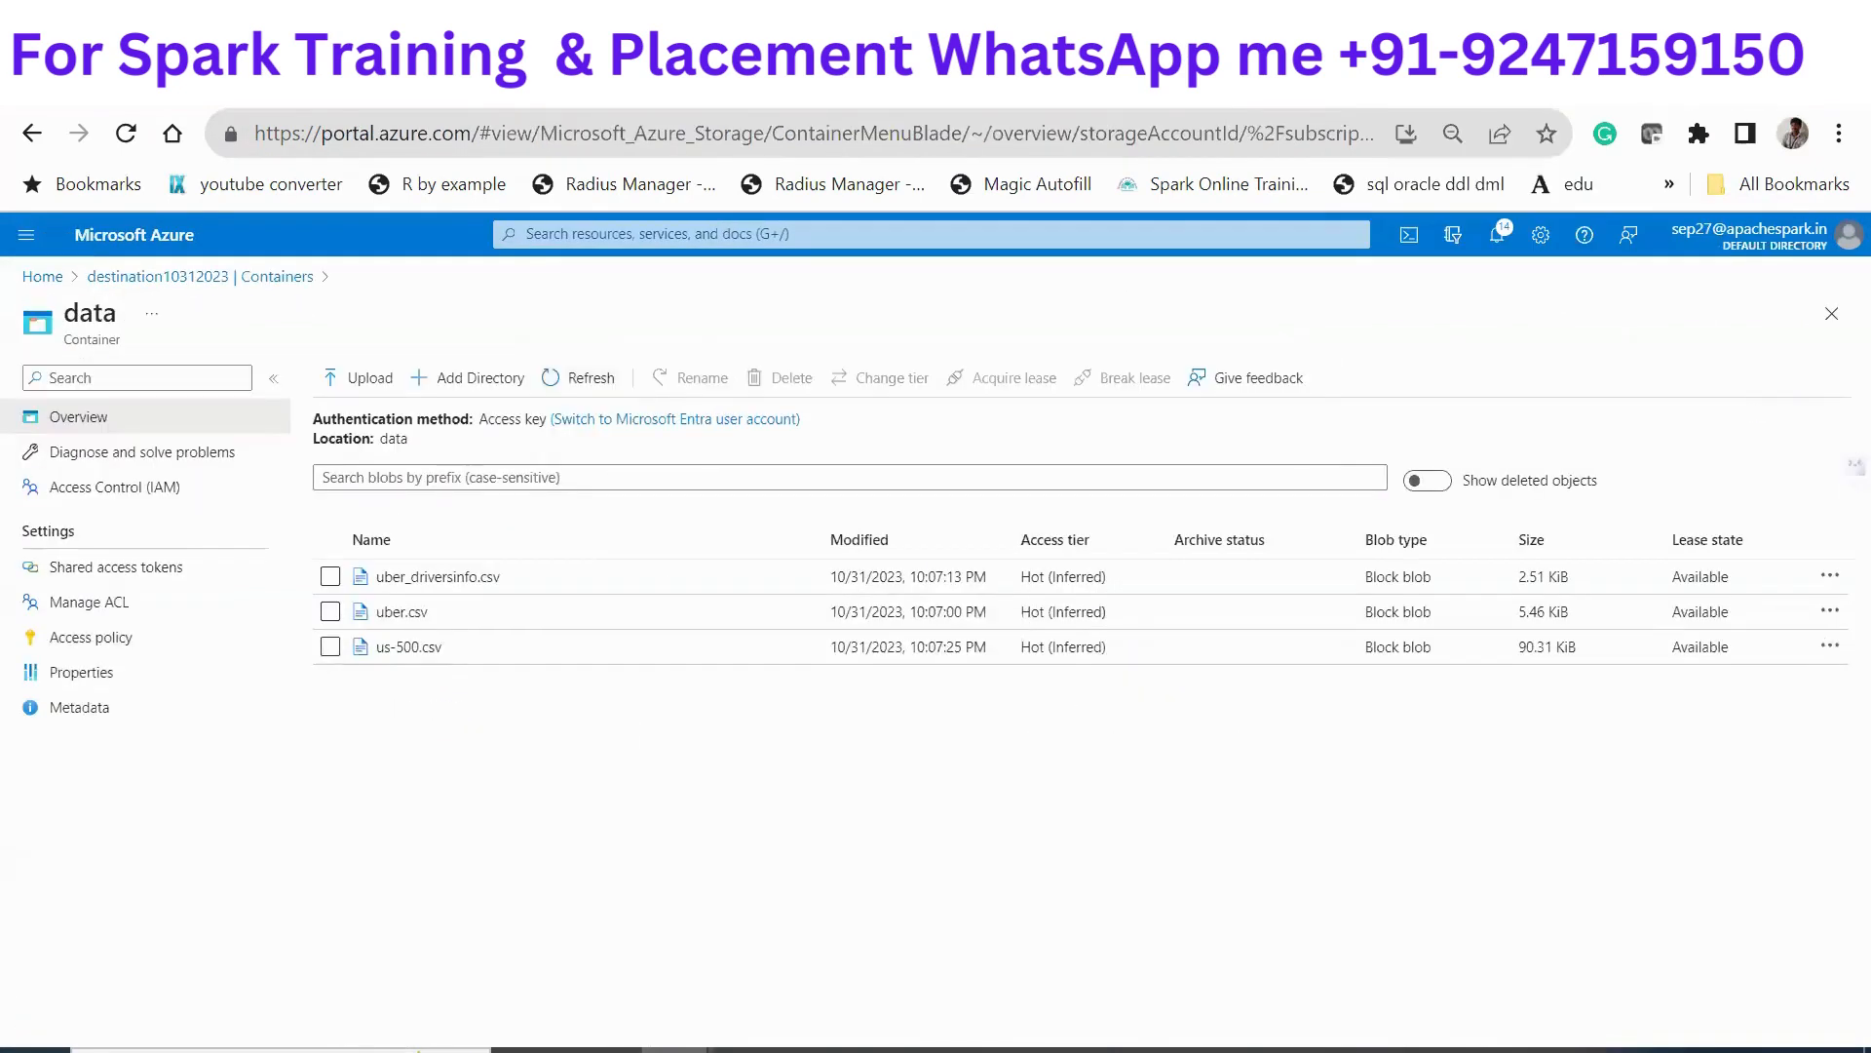
left_click(588, 380)
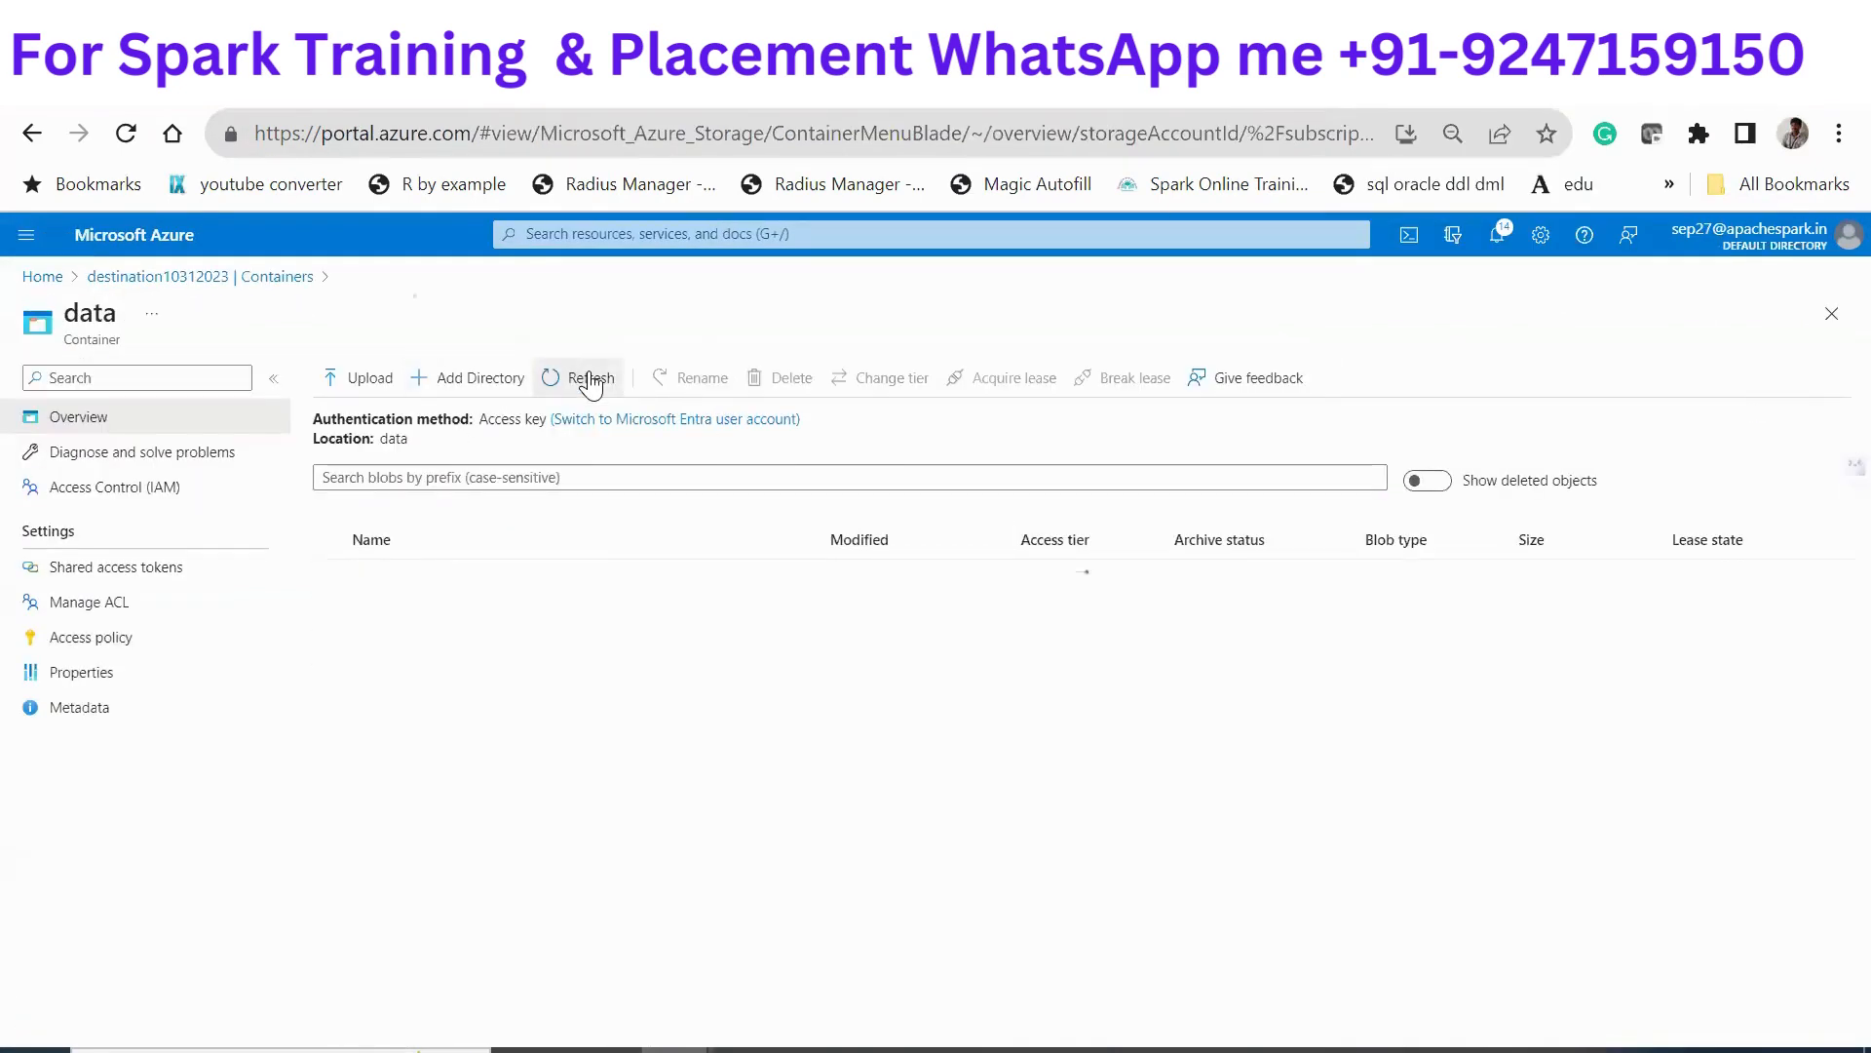
left_click(590, 381)
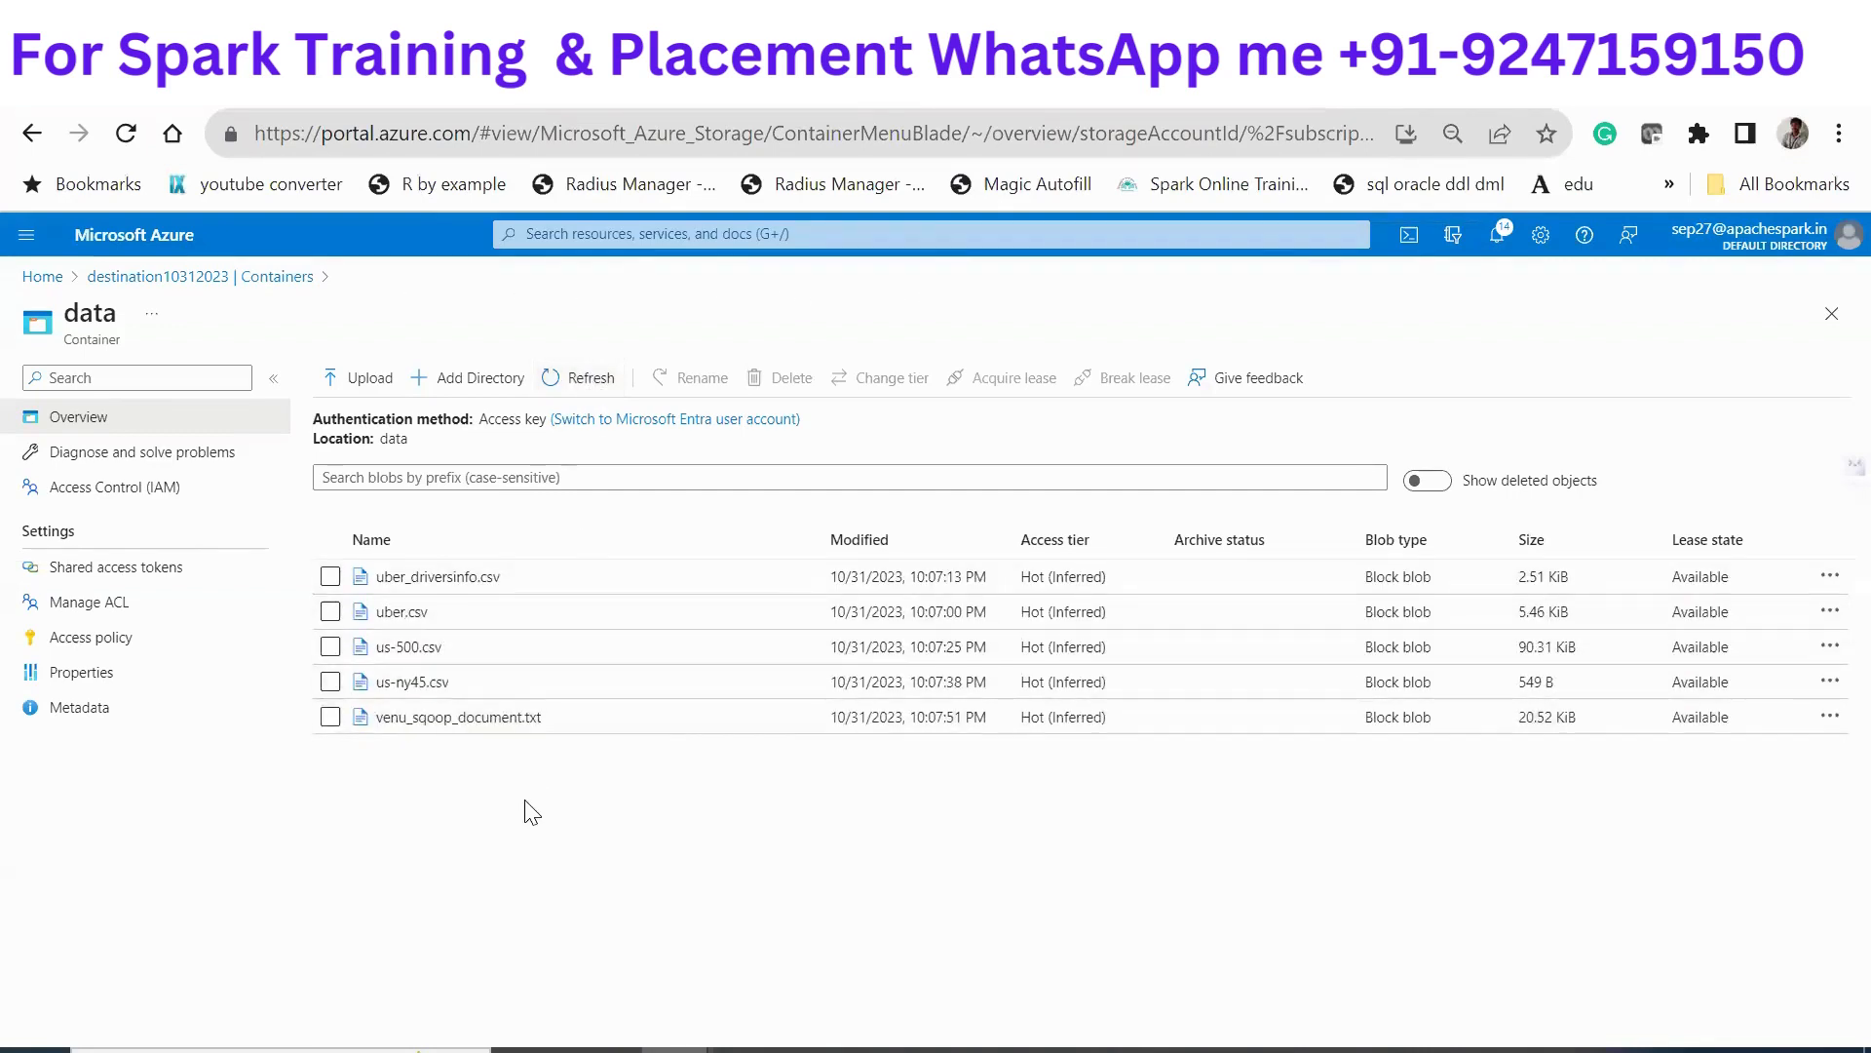
left_click_drag(371, 570, 508, 738)
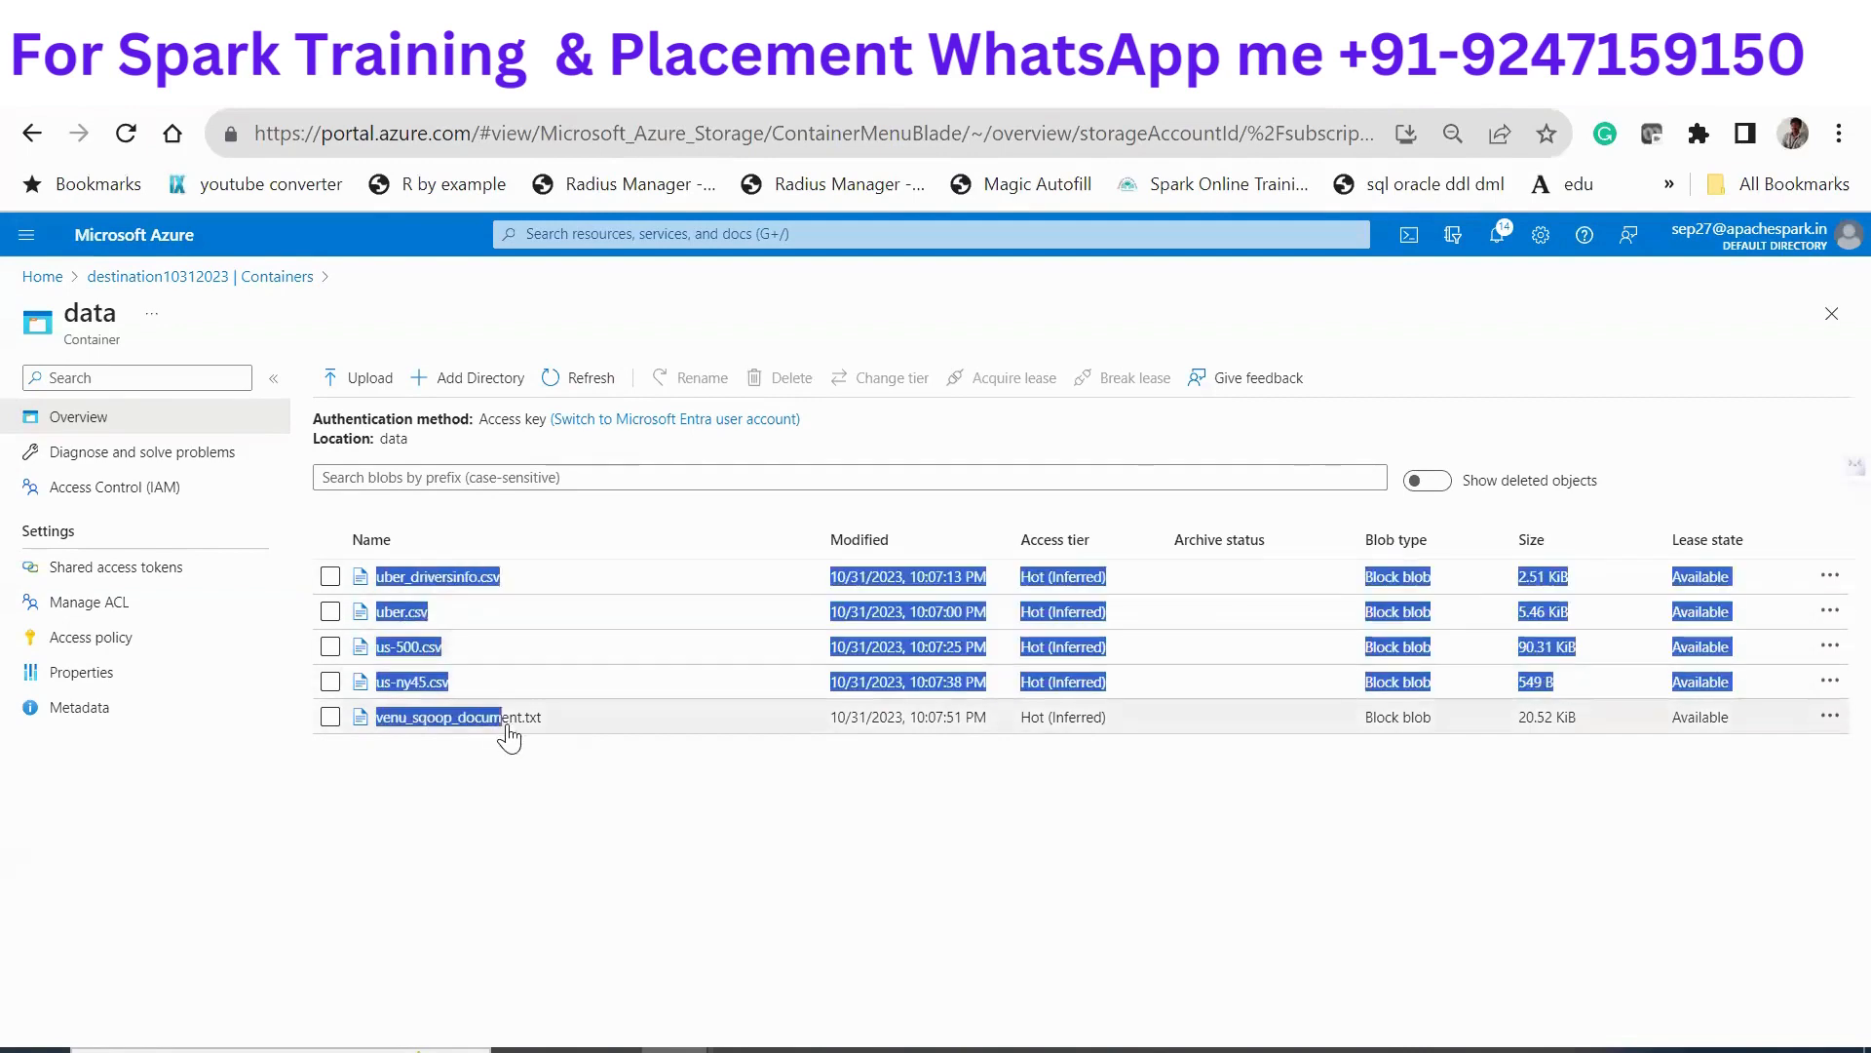
left_click(578, 757)
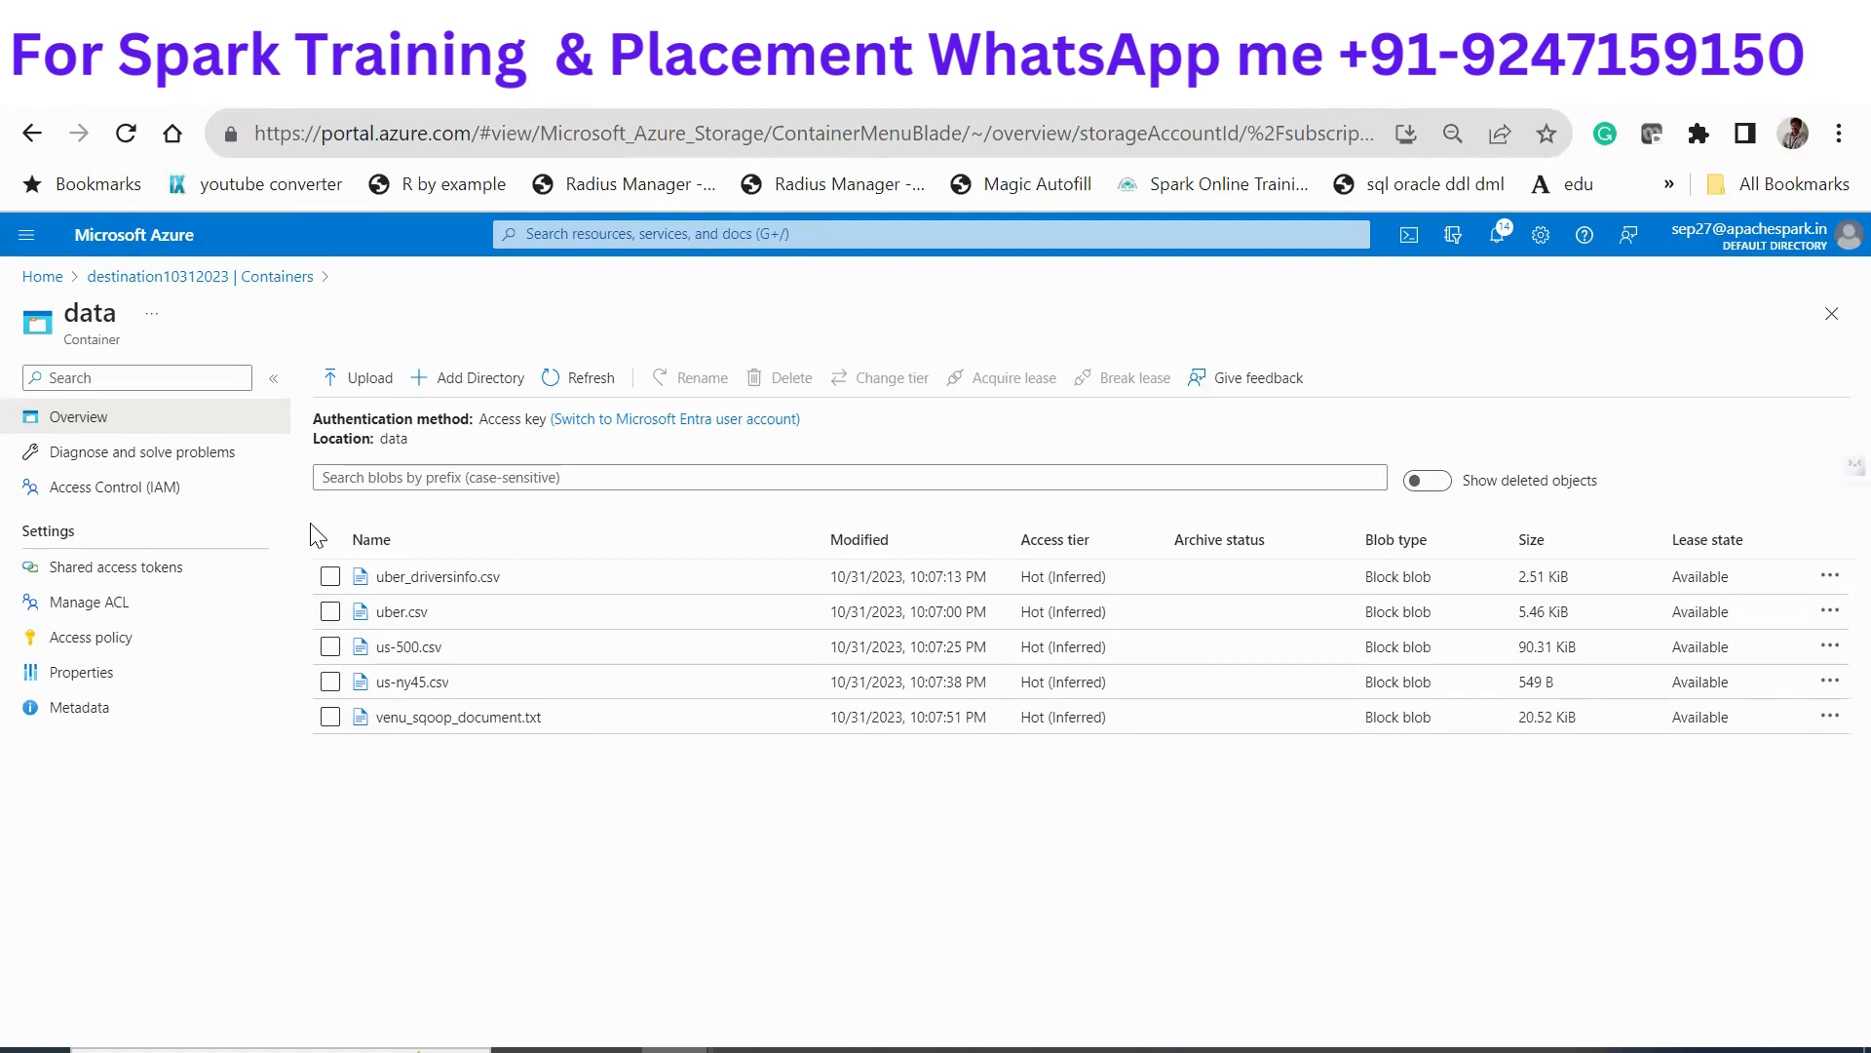
triple_click(332, 539)
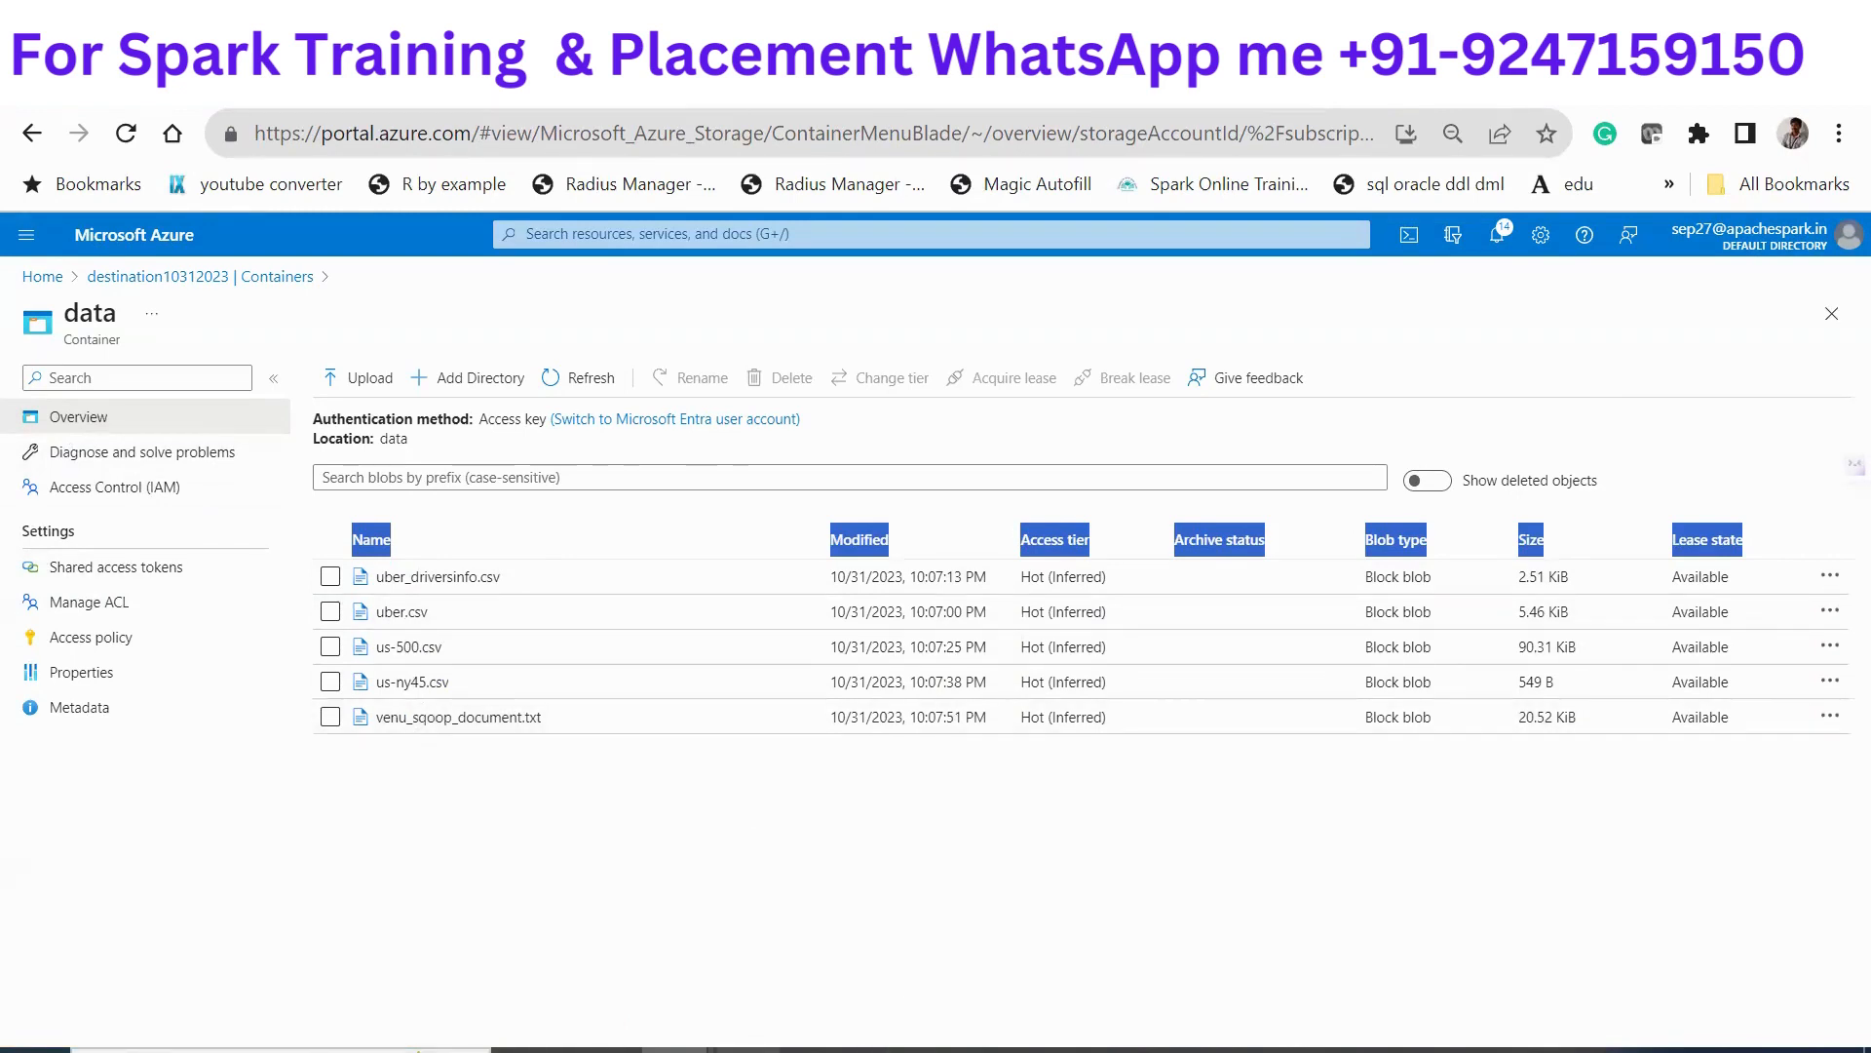
Switch to the untitled Notepad notes and place the cursor on the blank line above the Linked service definition
mouse_move(748, 1049)
left_click(1128, 928)
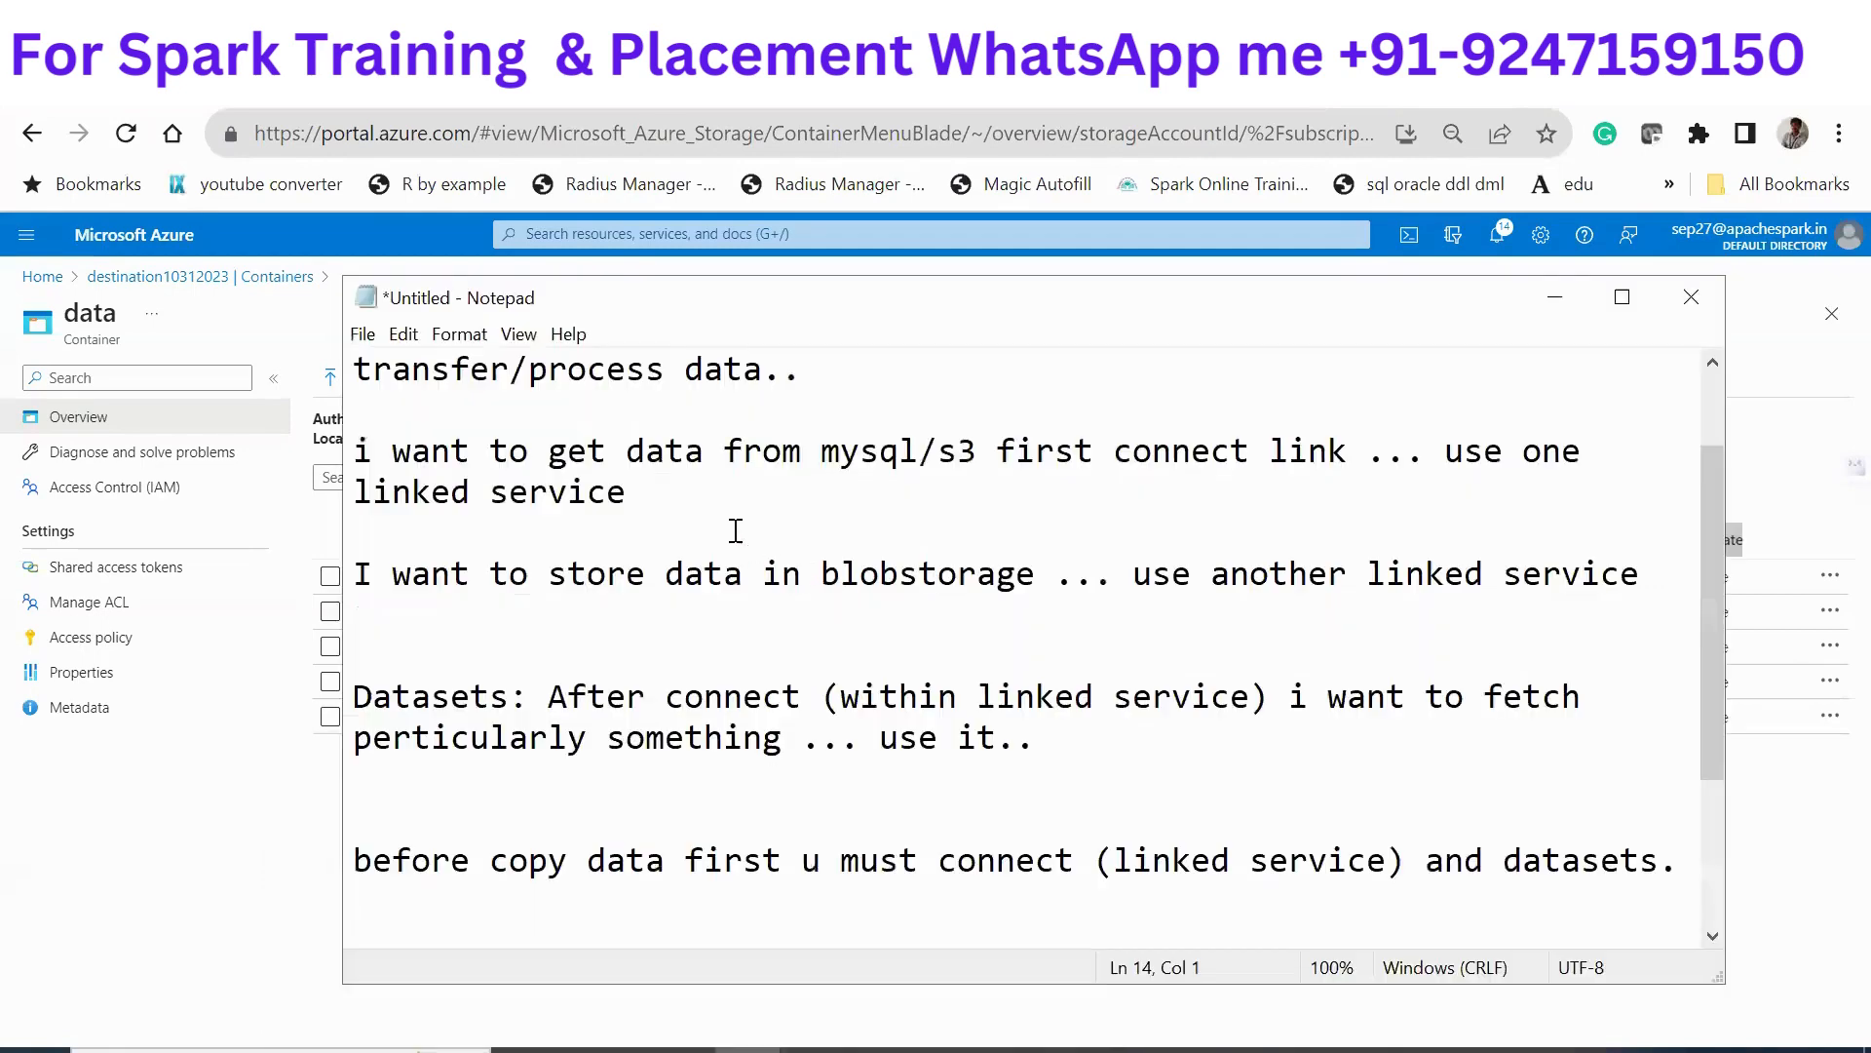
left_click(567, 493)
key("Up")
key("Up")
key("Up")
key("Up")
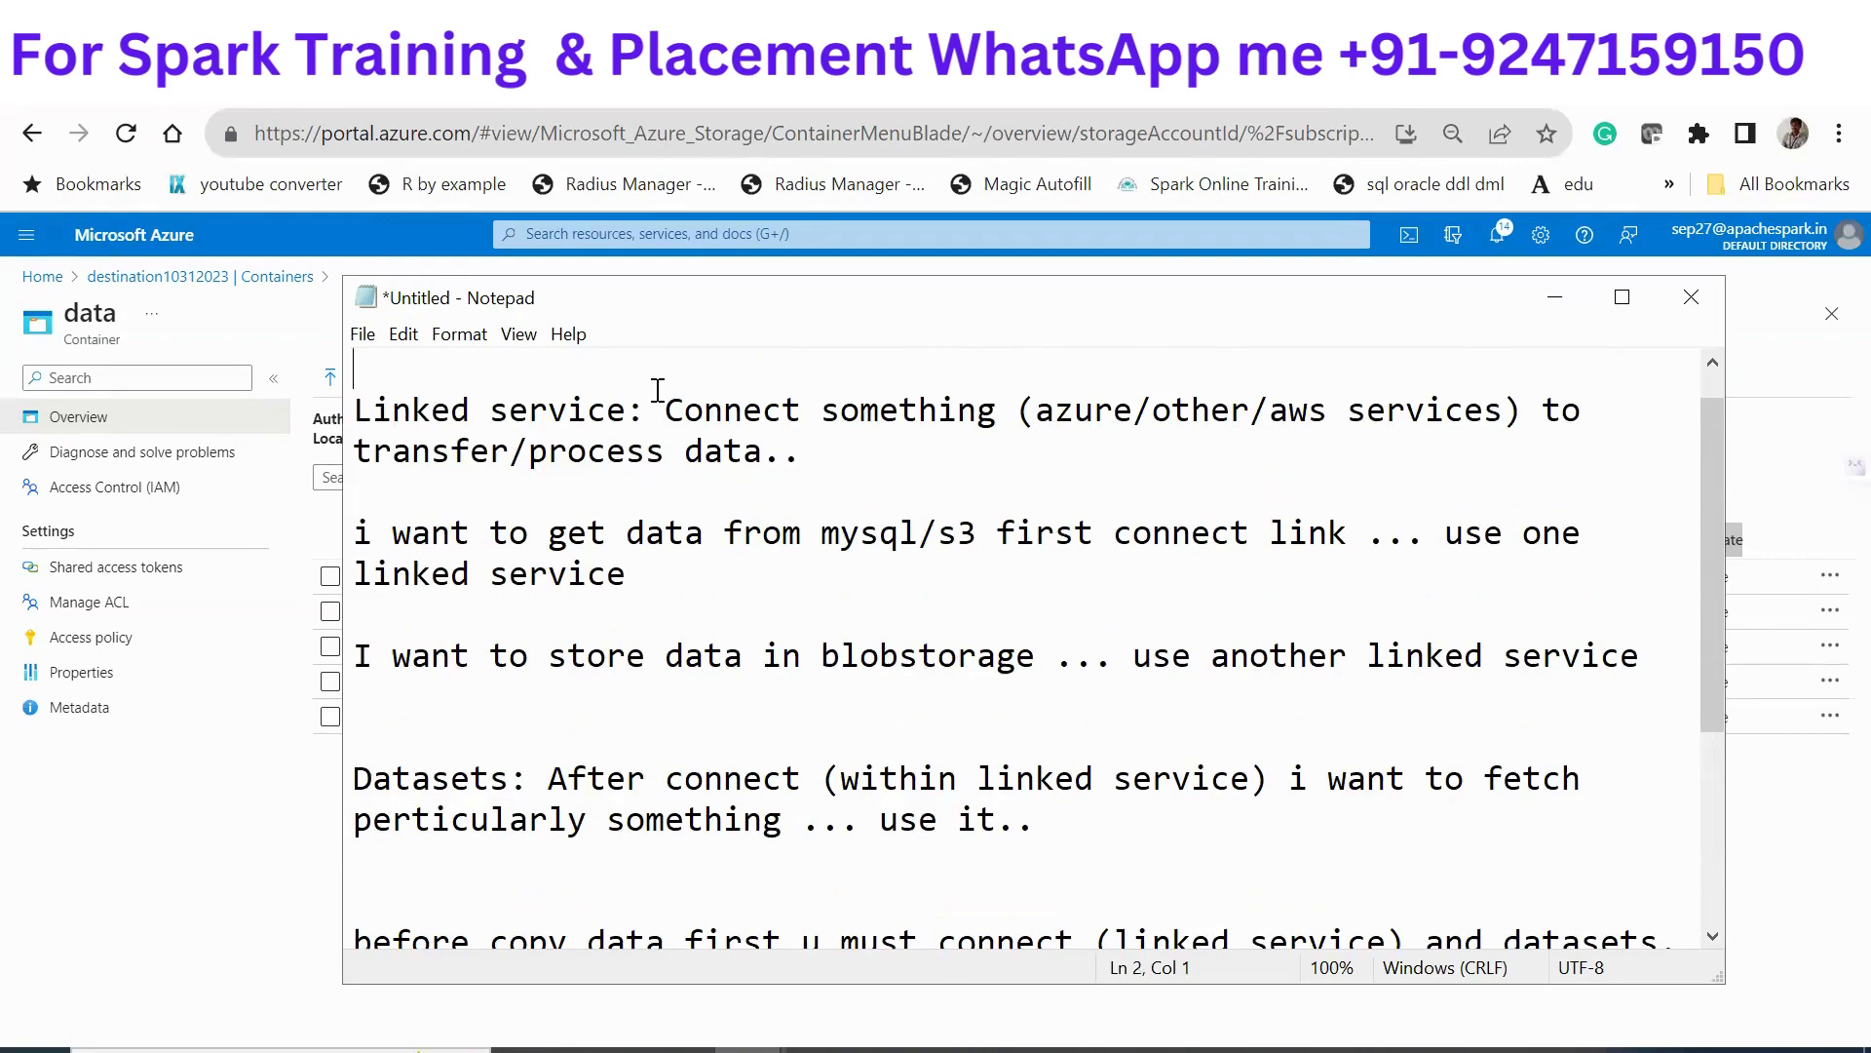